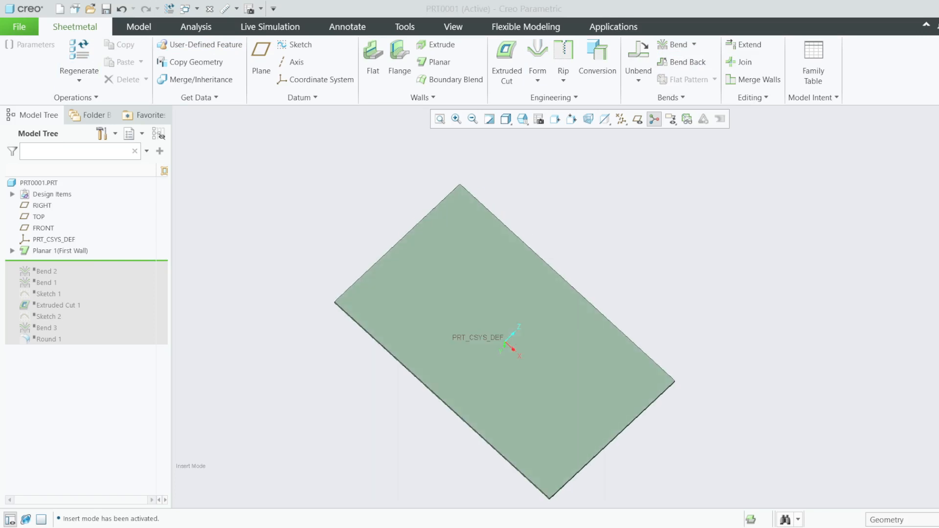
- Examine the internal section sketch of the first planar wall, then close it
{"action": "key", "text": "ctrl+d"}
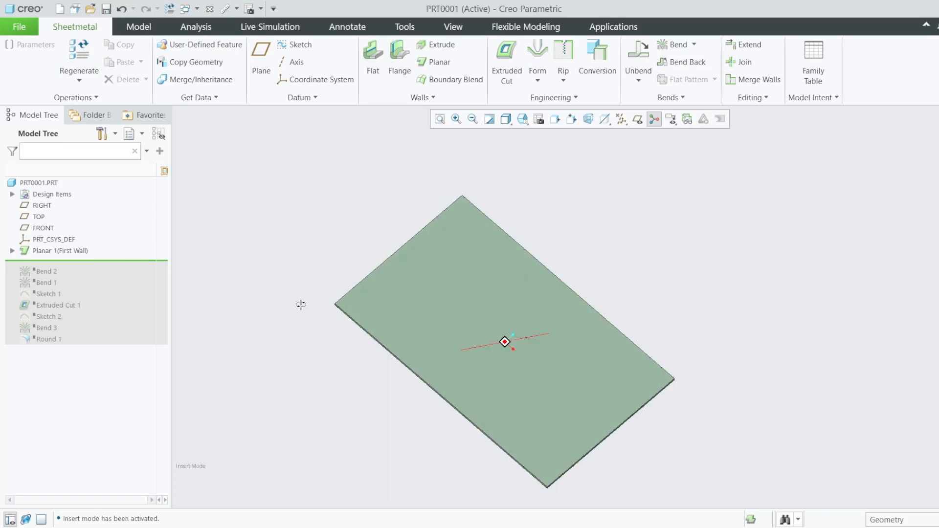
{"action": "left_click", "coordinate": [12, 251]}
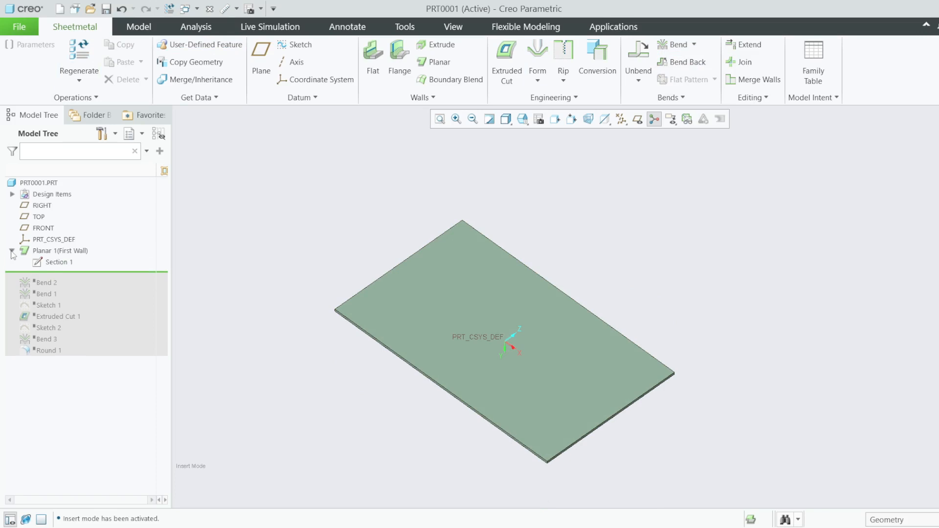
{"action": "left_click", "coordinate": [55, 263]}
{"action": "left_click", "coordinate": [74, 227]}
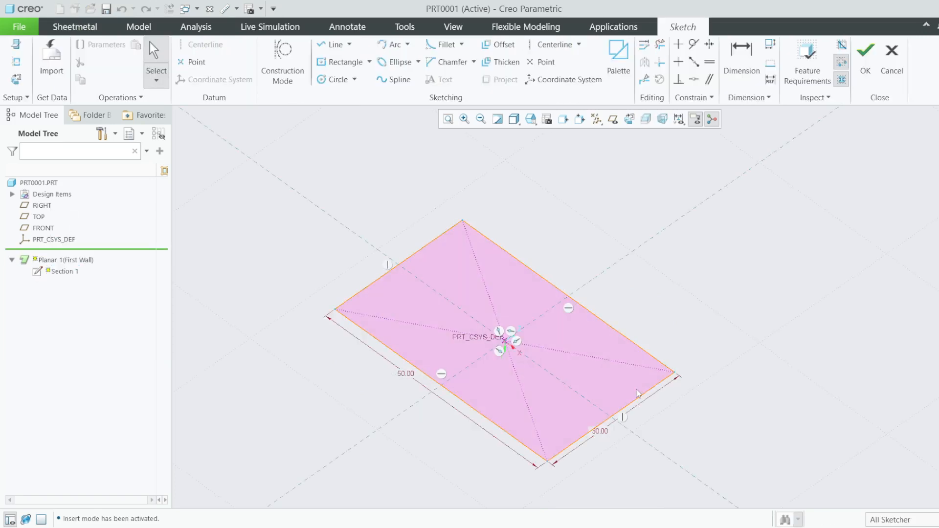
{"action": "left_click", "coordinate": [866, 58]}
{"action": "left_click", "coordinate": [221, 279]}
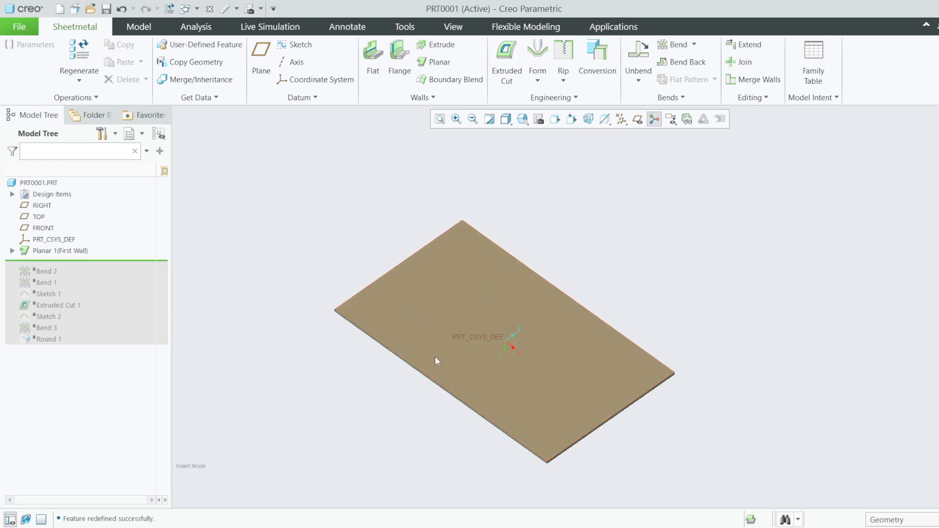
{"action": "scroll", "coordinate": [320, 260], "scroll_direction": "up", "scroll_amount": 1}
{"action": "scroll", "coordinate": [522, 420], "scroll_direction": "down", "scroll_amount": 1}
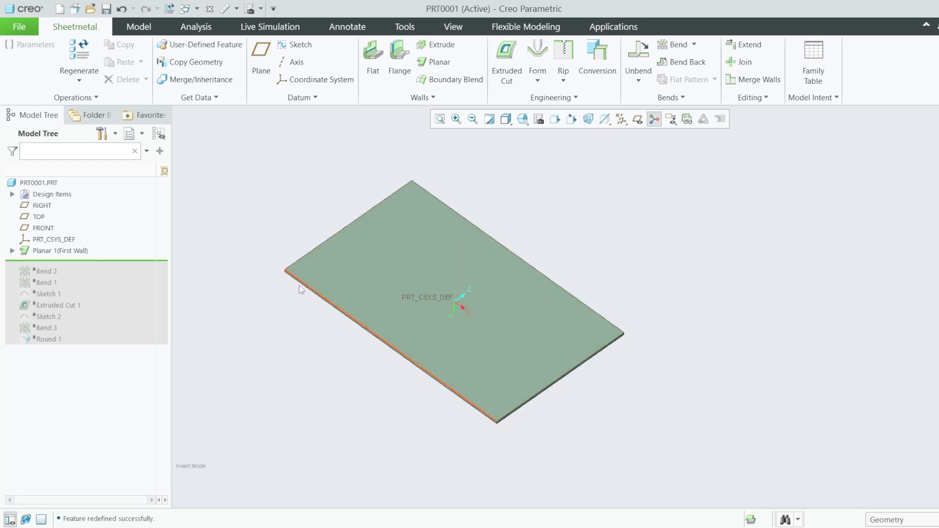
{"action": "mouse_move", "coordinate": [419, 312]}
{"action": "middle_mouse_down"}
{"action": "mouse_move", "coordinate": [495, 269]}
{"action": "mouse_move", "coordinate": [409, 303]}
{"action": "middle_mouse_up"}
{"action": "left_click", "coordinate": [328, 269]}
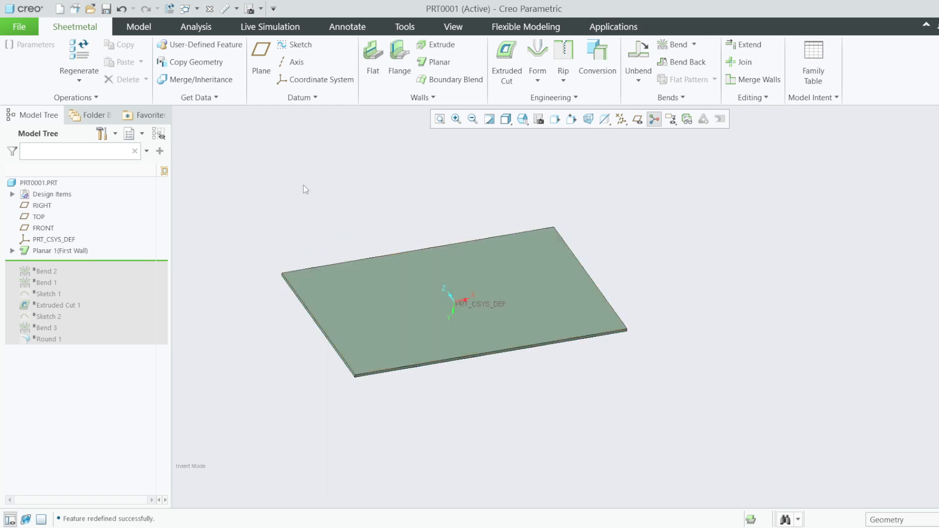
{"action": "left_click", "coordinate": [372, 56]}
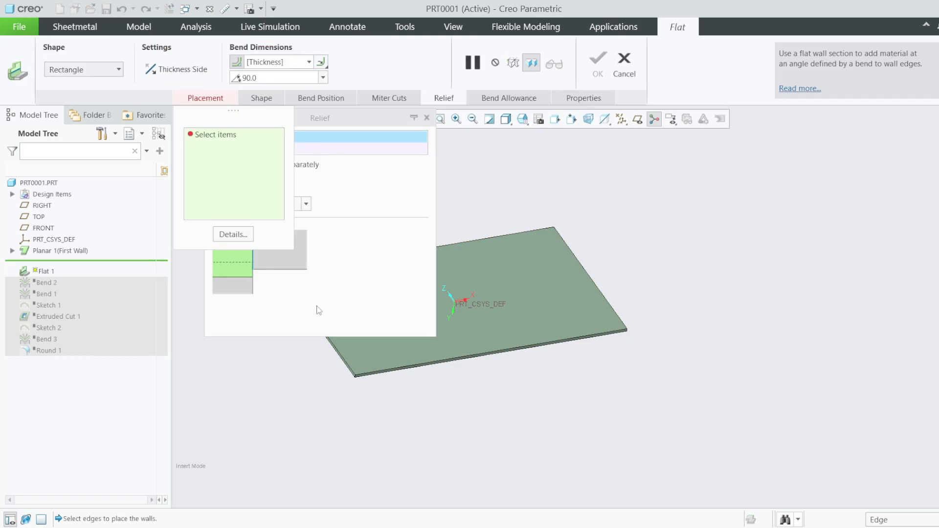
{"action": "left_click", "coordinate": [617, 63]}
{"action": "left_click", "coordinate": [399, 61]}
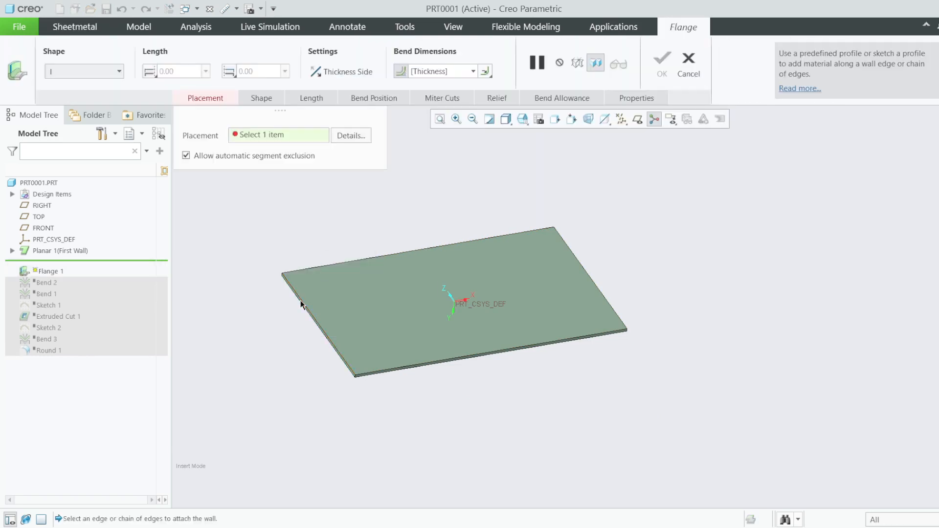
{"action": "left_click", "coordinate": [301, 304]}
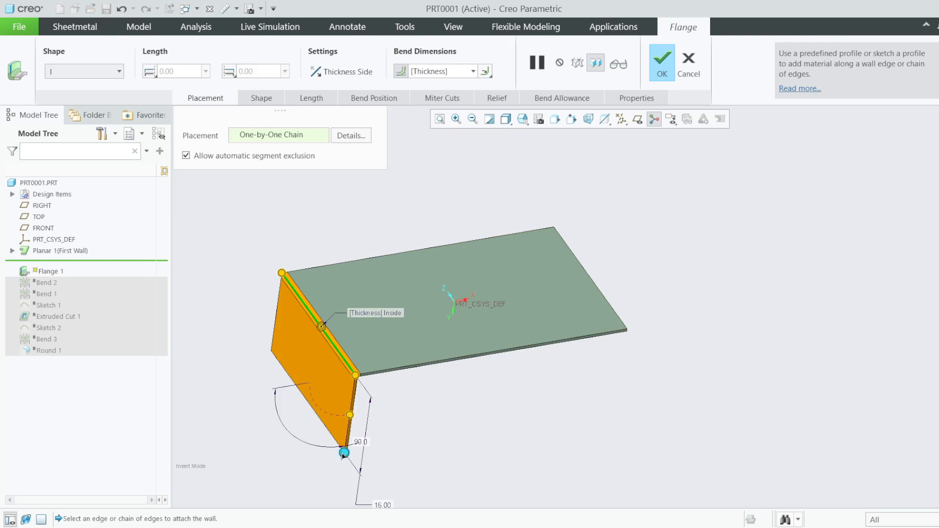
{"action": "left_click", "coordinate": [337, 357]}
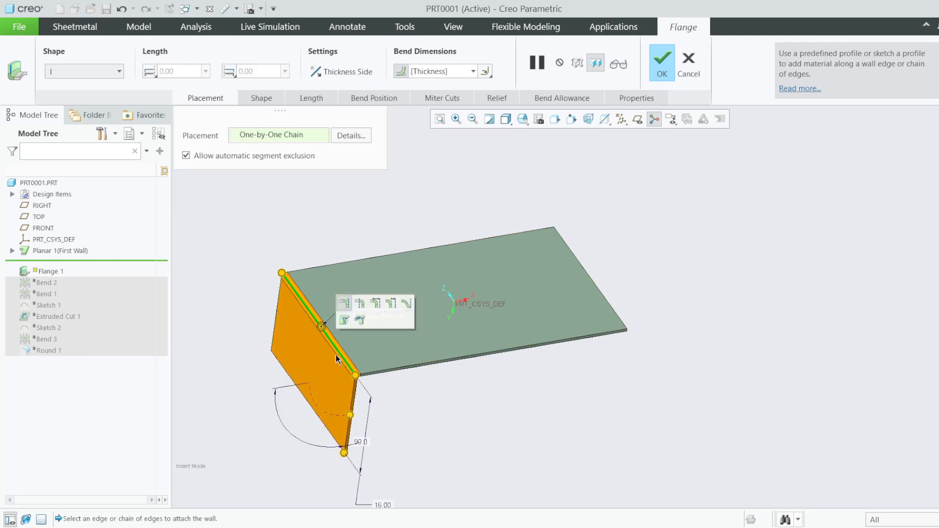
{"action": "scroll", "coordinate": [346, 389], "scroll_direction": "down", "scroll_amount": 3}
{"action": "scroll", "coordinate": [399, 377], "scroll_direction": "up", "scroll_amount": 4}
{"action": "scroll", "coordinate": [384, 441], "scroll_direction": "down", "scroll_amount": 1}
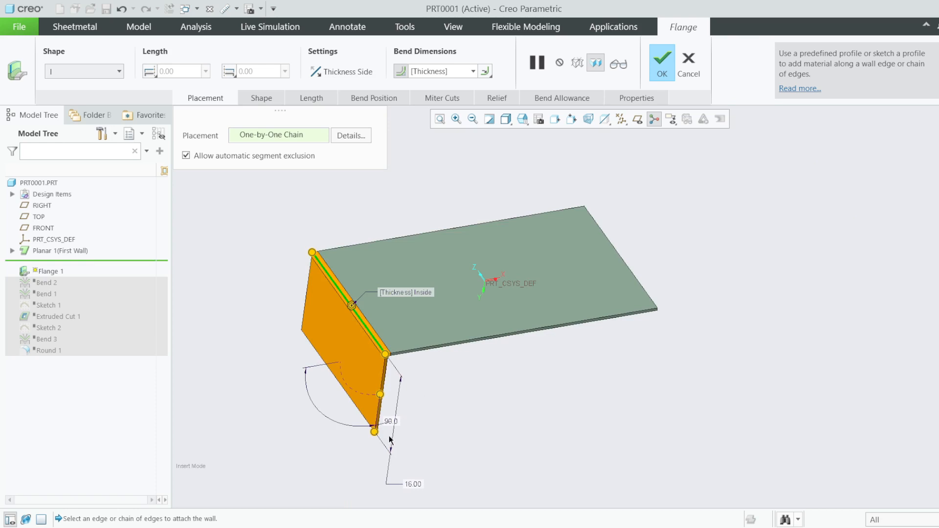
{"action": "scroll", "coordinate": [384, 468], "scroll_direction": "down", "scroll_amount": 1}
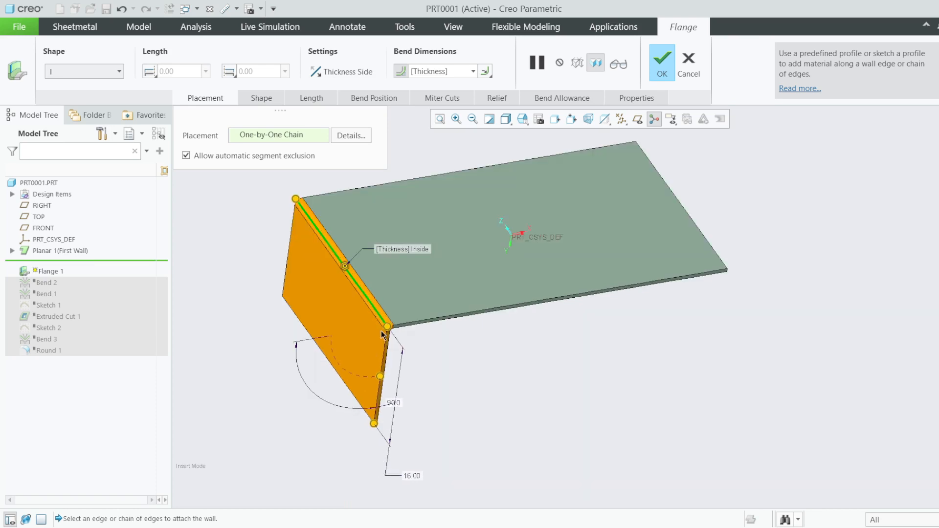
{"action": "left_click", "coordinate": [689, 64]}
{"action": "left_click", "coordinate": [502, 297]}
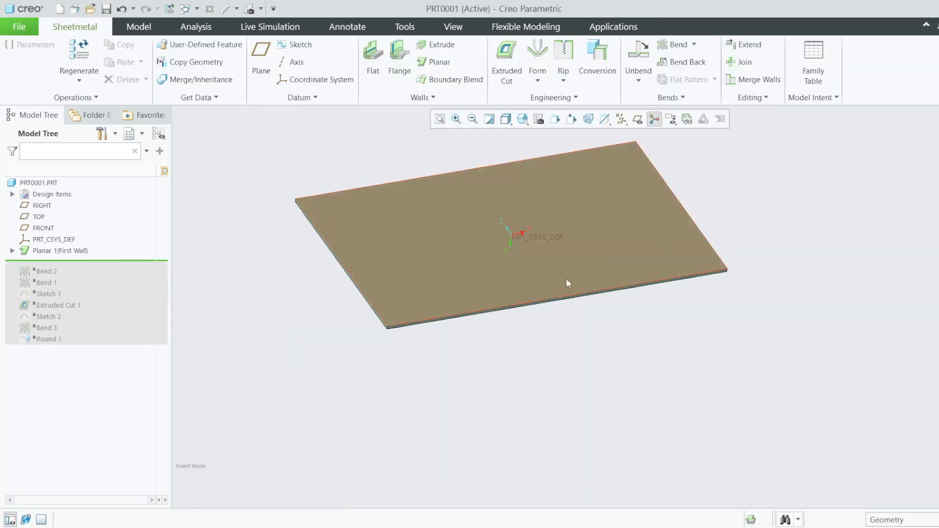
- Check the first planar wall's definition and display its thickness, length and width dimensions on the model
{"action": "scroll", "coordinate": [473, 310], "scroll_direction": "up", "scroll_amount": 1}
{"action": "scroll", "coordinate": [567, 205], "scroll_direction": "down", "scroll_amount": 2}
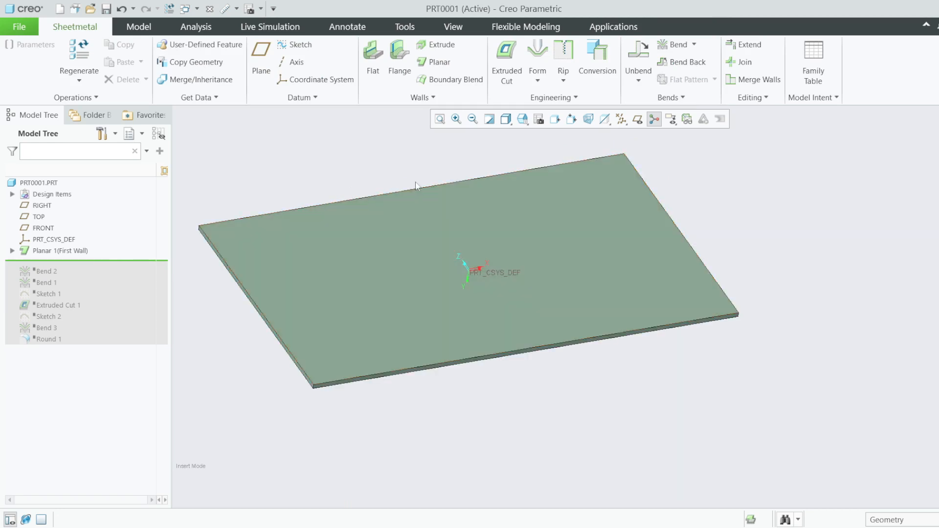
{"action": "right_click", "coordinate": [29, 250]}
{"action": "left_click", "coordinate": [43, 194]}
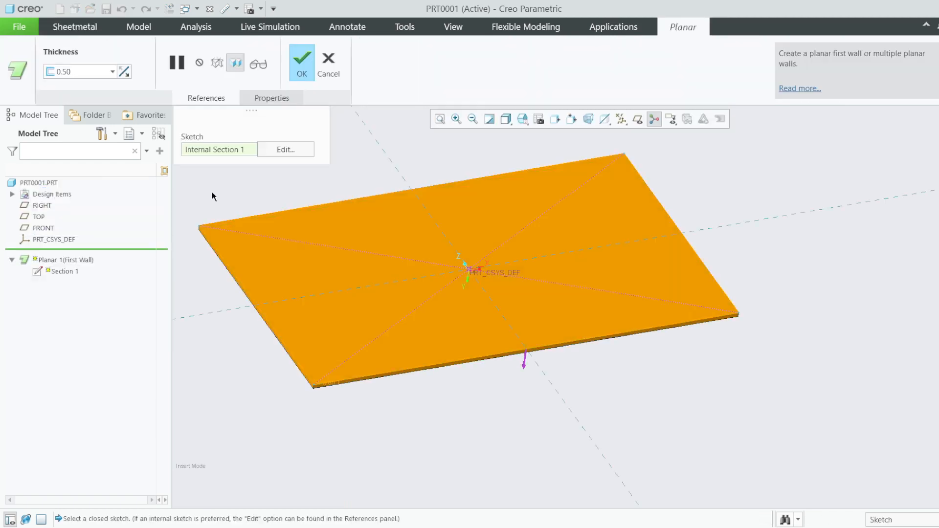
{"action": "left_click", "coordinate": [329, 64]}
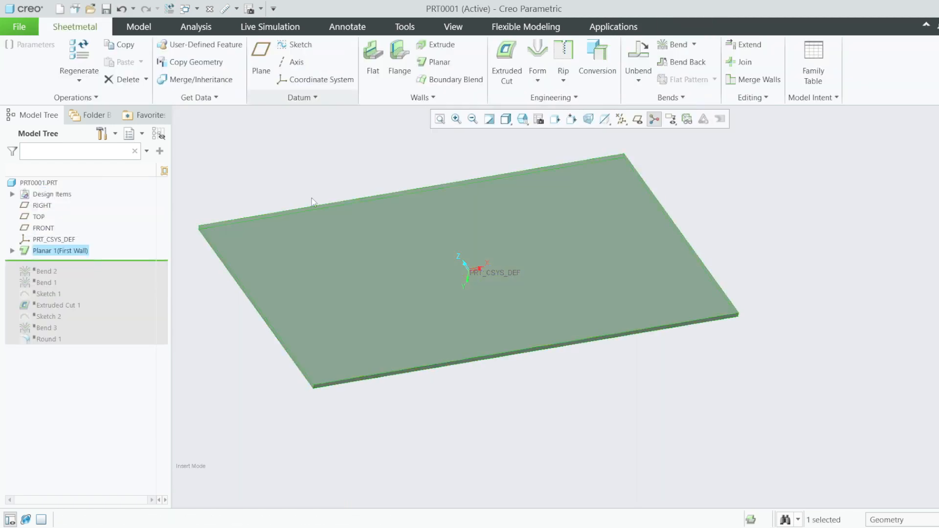
{"action": "right_click", "coordinate": [43, 251]}
{"action": "left_click", "coordinate": [48, 192]}
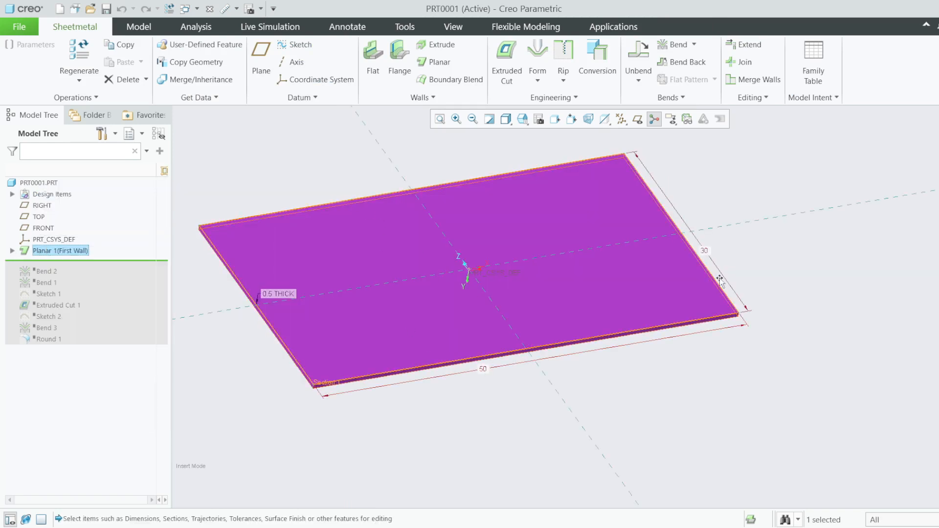
{"action": "left_click", "coordinate": [309, 143]}
- Start an angle-type Bend feature and review its bend line, transition, relief, bend allowance and name settings
{"action": "left_click", "coordinate": [676, 45]}
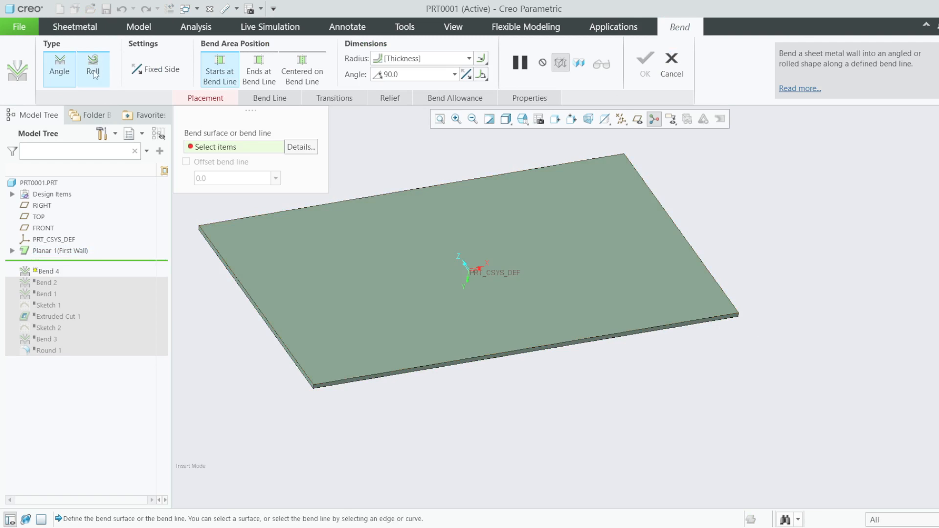
{"action": "scroll", "coordinate": [453, 306], "scroll_direction": "down", "scroll_amount": 1}
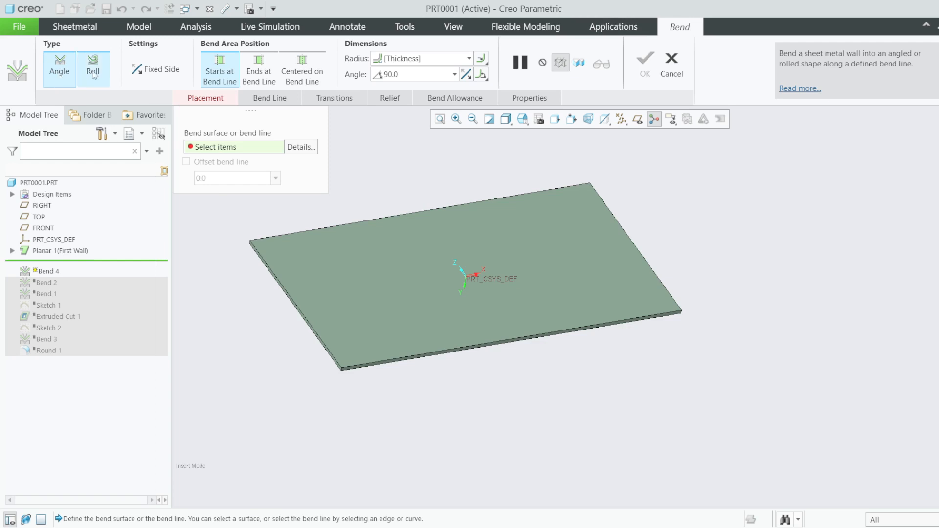
{"action": "left_click", "coordinate": [259, 101]}
{"action": "left_click", "coordinate": [342, 100]}
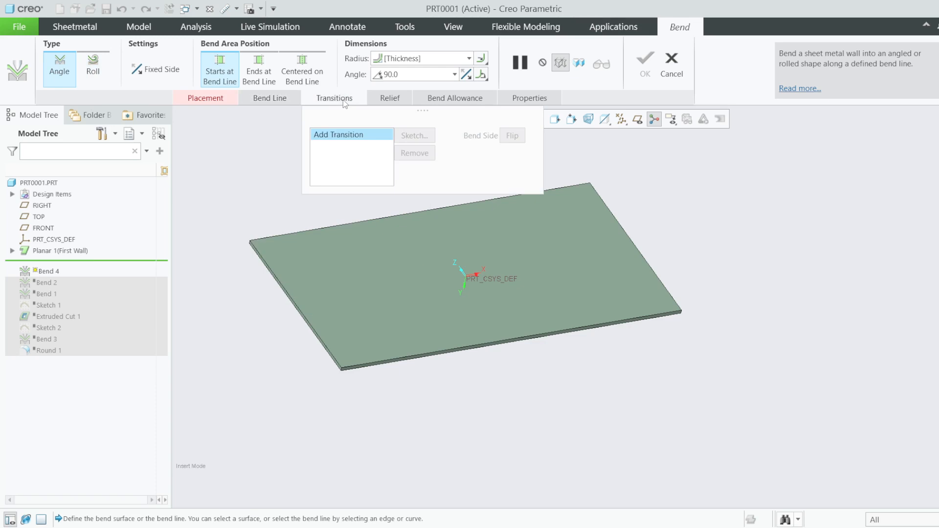
{"action": "left_click", "coordinate": [390, 102]}
{"action": "left_click", "coordinate": [457, 101]}
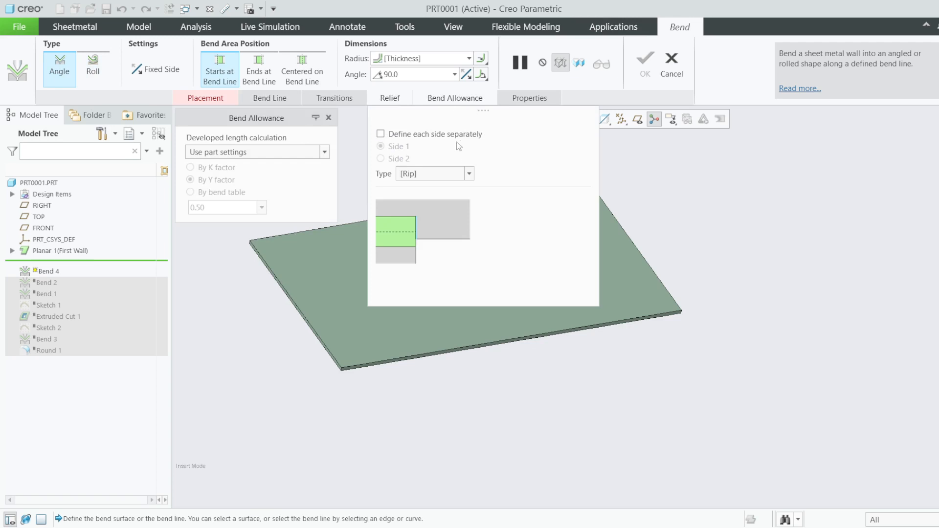
{"action": "left_click", "coordinate": [533, 99]}
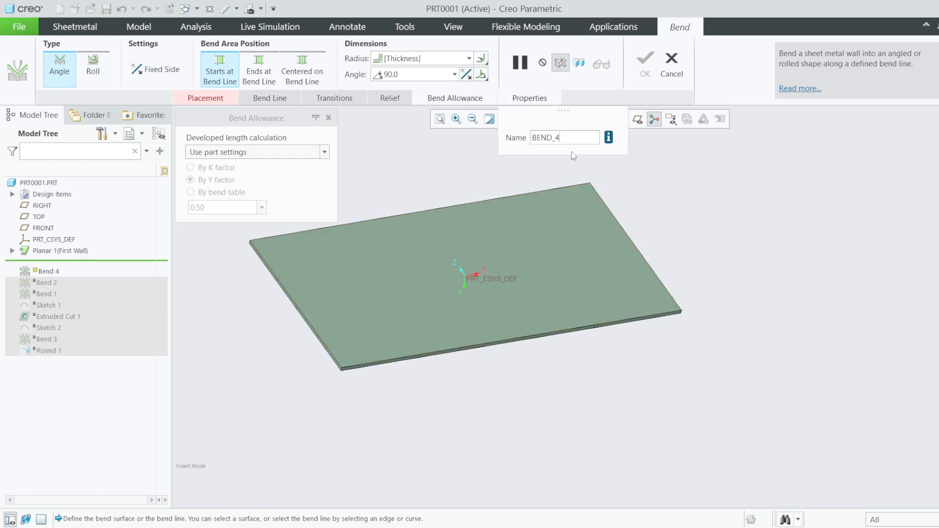
{"action": "left_click", "coordinate": [197, 99]}
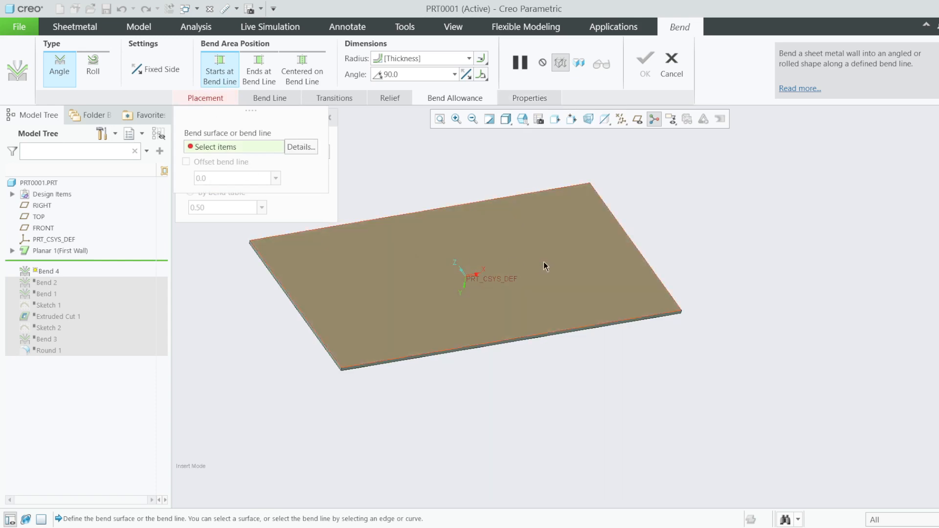
{"action": "mouse_move", "coordinate": [543, 260]}
{"action": "middle_mouse_down"}
{"action": "mouse_move", "coordinate": [501, 243]}
{"action": "mouse_move", "coordinate": [512, 269]}
{"action": "mouse_move", "coordinate": [521, 259]}
{"action": "middle_mouse_up"}
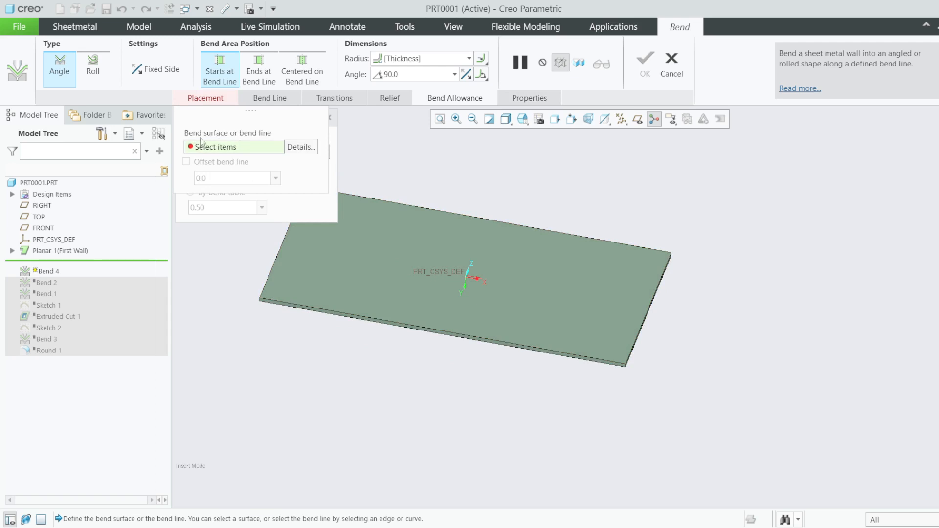
{"action": "middle_click_drag", "start_coordinate": [475, 324], "coordinate": [639, 353]}
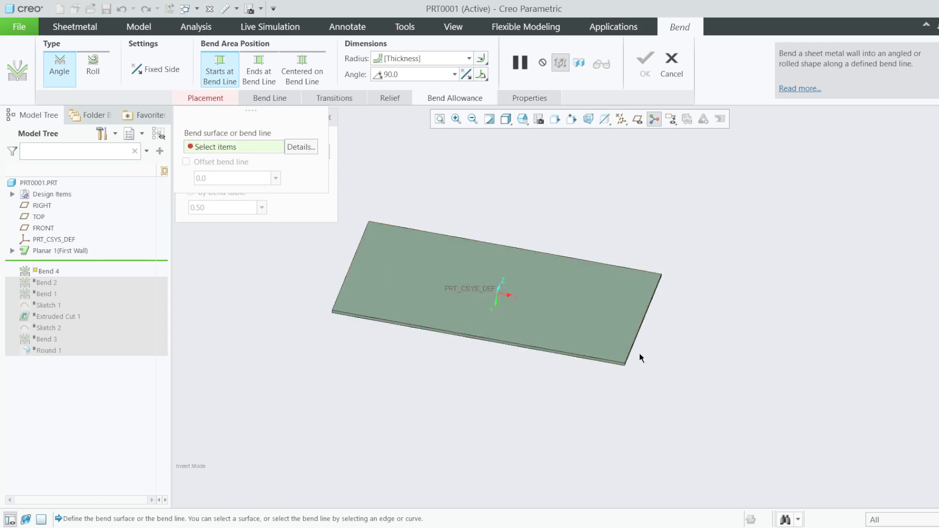
{"action": "scroll", "coordinate": [548, 300], "scroll_direction": "down", "scroll_amount": 2}
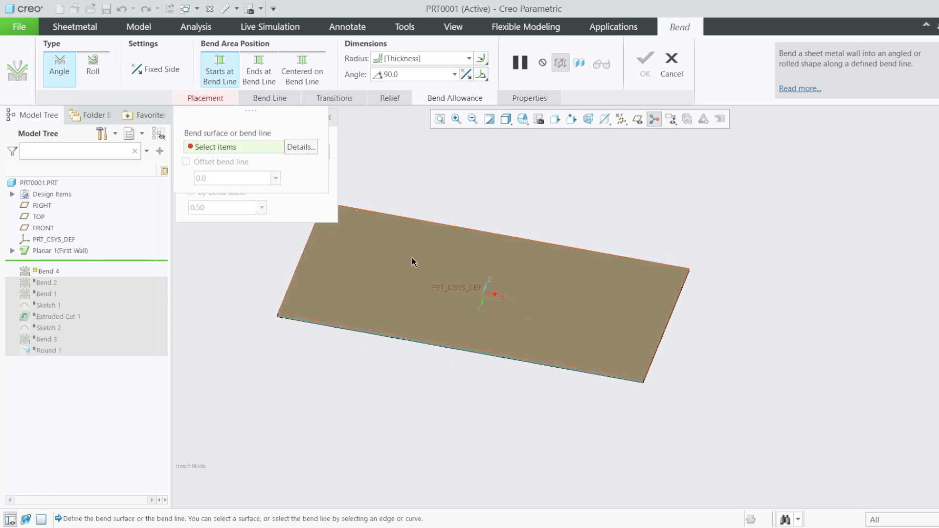
{"action": "left_click", "coordinate": [412, 258]}
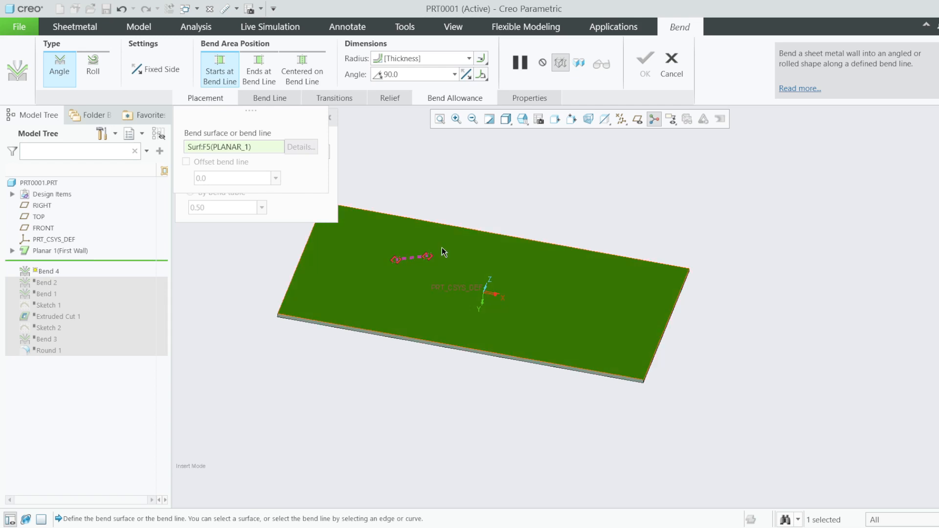
{"action": "right_click", "coordinate": [244, 148]}
{"action": "left_click", "coordinate": [284, 154]}
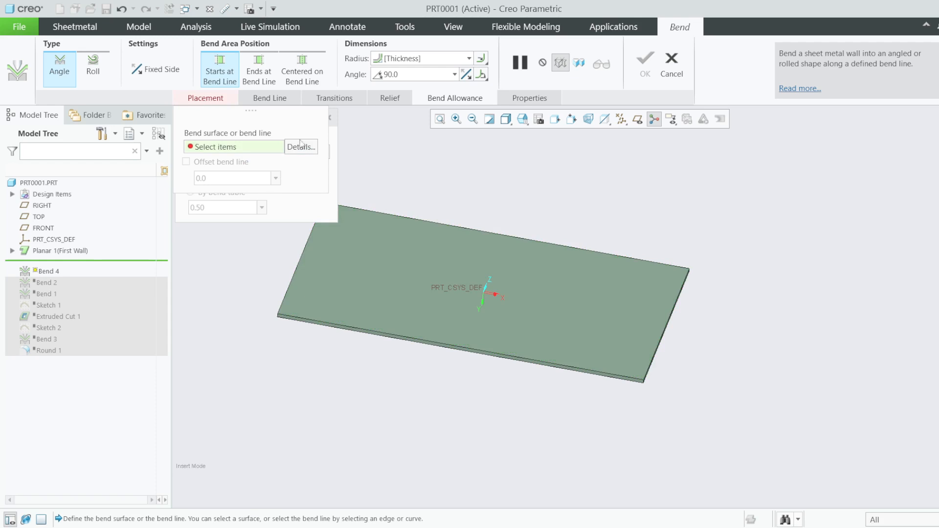
- Choose the plate's upper face as the bend surface and reposition the bend line's front end so the line runs across the plate
{"action": "left_click", "coordinate": [390, 236]}
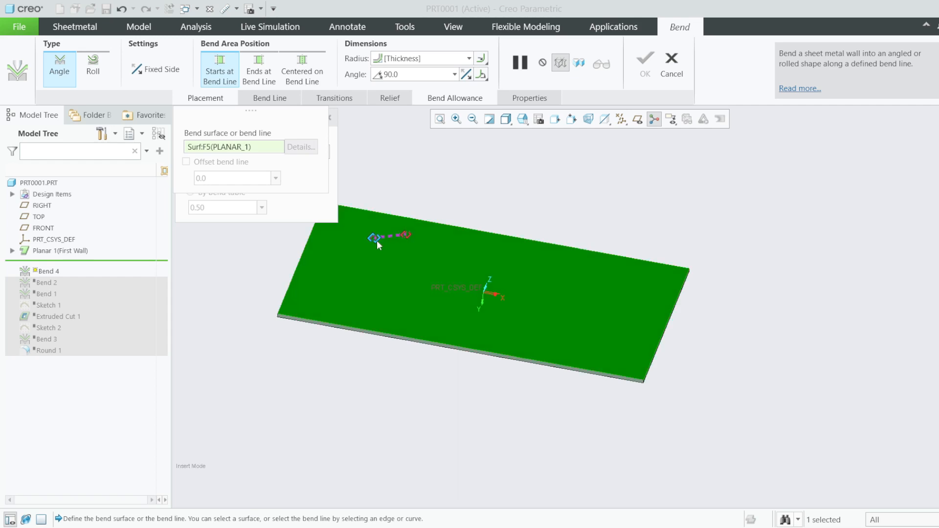
{"action": "left_click_drag", "start_coordinate": [377, 240], "coordinate": [373, 313]}
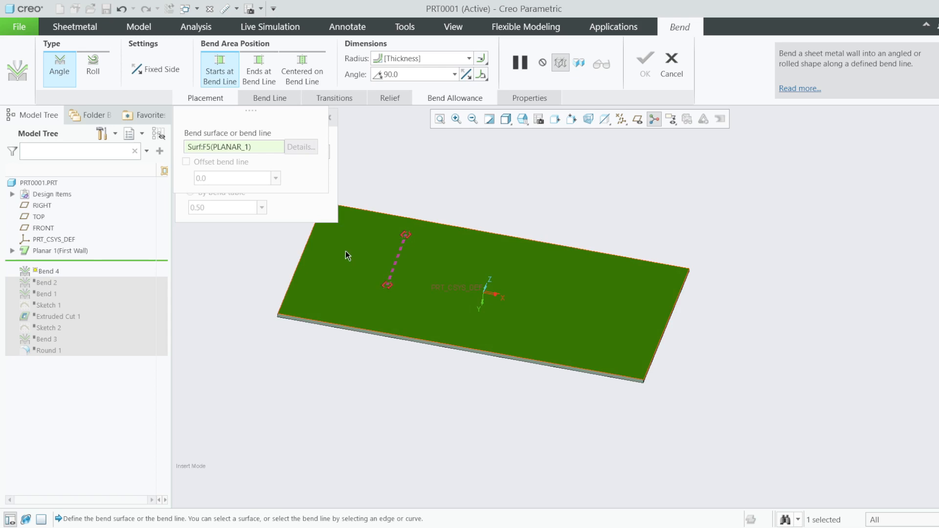
{"action": "scroll", "coordinate": [398, 254], "scroll_direction": "down", "scroll_amount": 3}
{"action": "scroll", "coordinate": [427, 304], "scroll_direction": "up", "scroll_amount": 2}
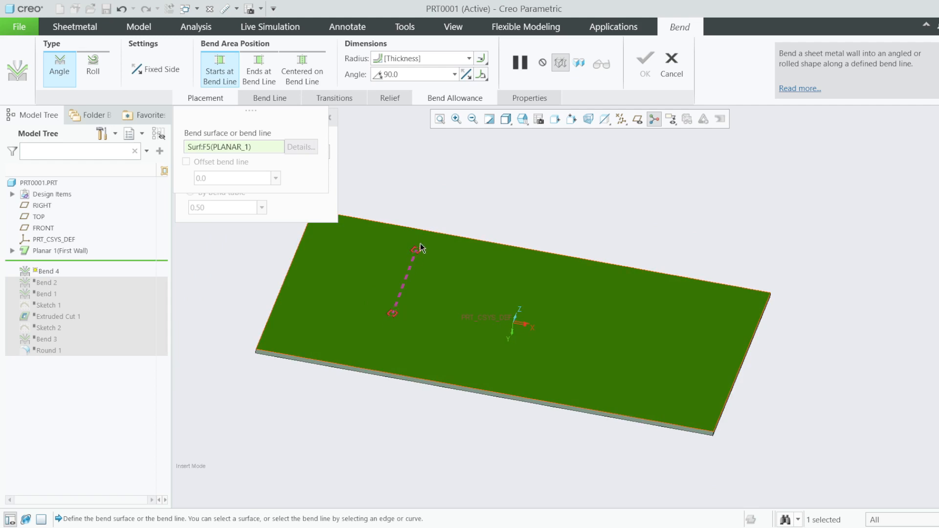
{"action": "mouse_move", "coordinate": [393, 314]}
{"action": "left_mouse_down"}
{"action": "mouse_move", "coordinate": [399, 272]}
{"action": "mouse_move", "coordinate": [381, 318]}
{"action": "left_mouse_up"}
{"action": "scroll", "coordinate": [460, 294], "scroll_direction": "down", "scroll_amount": 1}
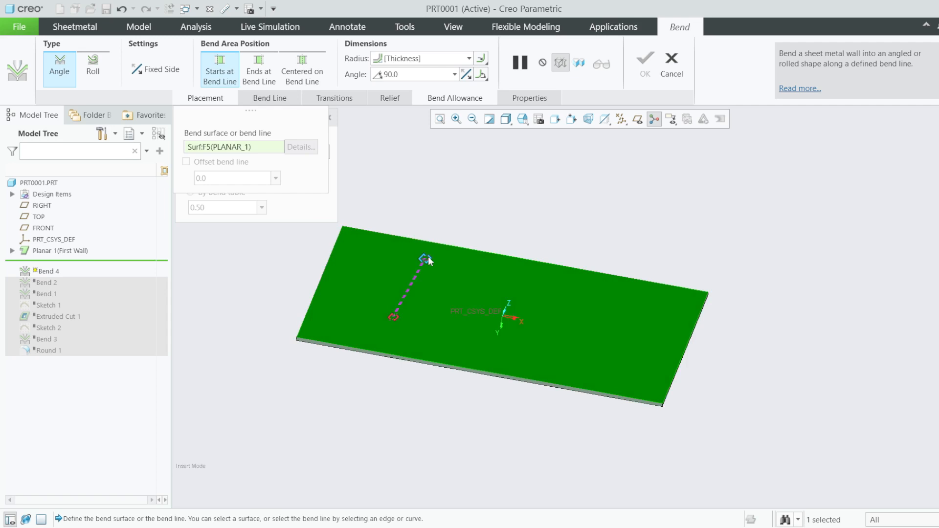
- Attach the rear end of the bend line to the plate's rear long edge
{"action": "scroll", "coordinate": [427, 257], "scroll_direction": "up", "scroll_amount": 2}
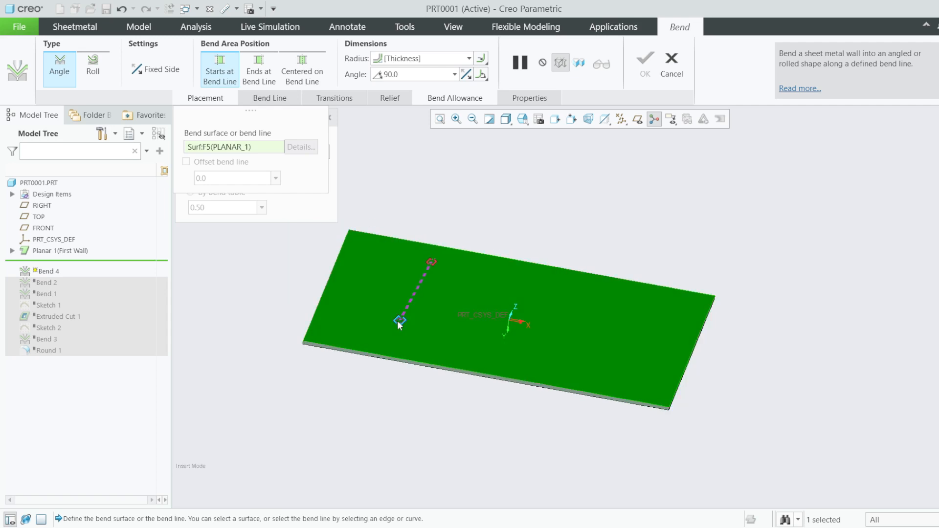
{"action": "scroll", "coordinate": [421, 259], "scroll_direction": "up", "scroll_amount": 4}
{"action": "left_click_drag", "start_coordinate": [446, 265], "coordinate": [501, 236]}
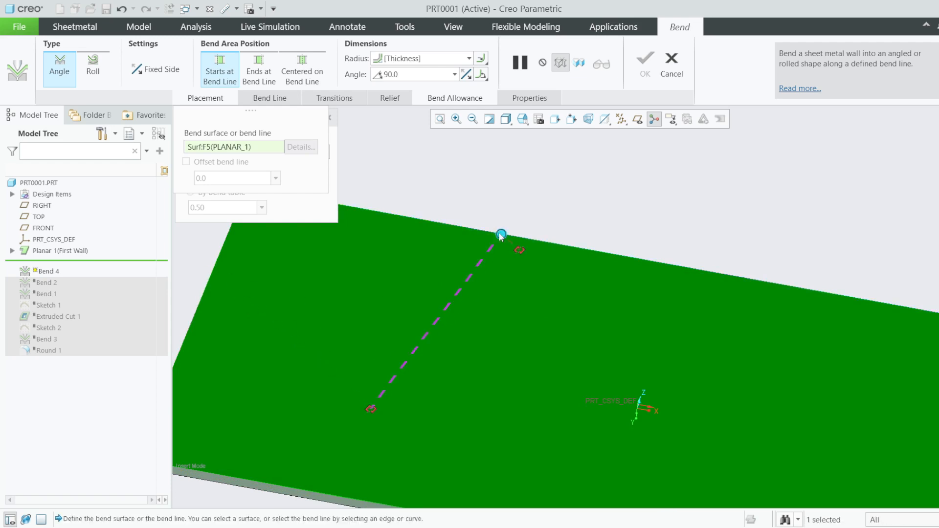
{"action": "scroll", "coordinate": [518, 238], "scroll_direction": "down", "scroll_amount": 1}
{"action": "scroll", "coordinate": [519, 239], "scroll_direction": "down", "scroll_amount": 1}
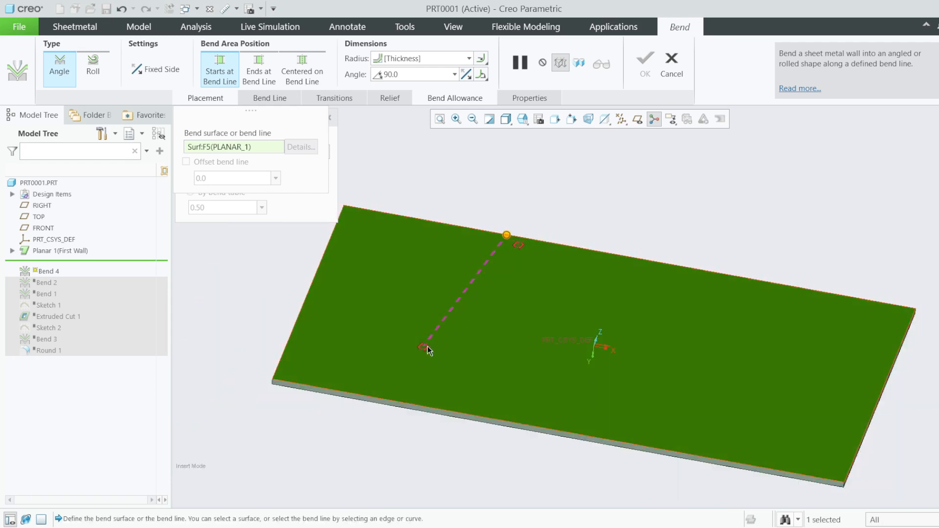
- Attach the bend line's front end to the plate's front long edge and slide its rear end along the rear long edge
{"action": "left_click_drag", "start_coordinate": [424, 349], "coordinate": [430, 408]}
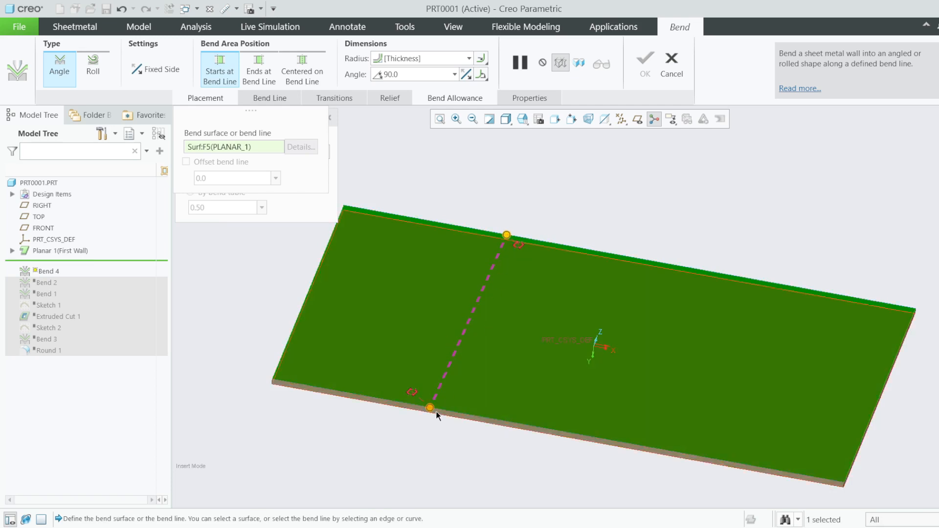
{"action": "scroll", "coordinate": [433, 410], "scroll_direction": "up", "scroll_amount": 2}
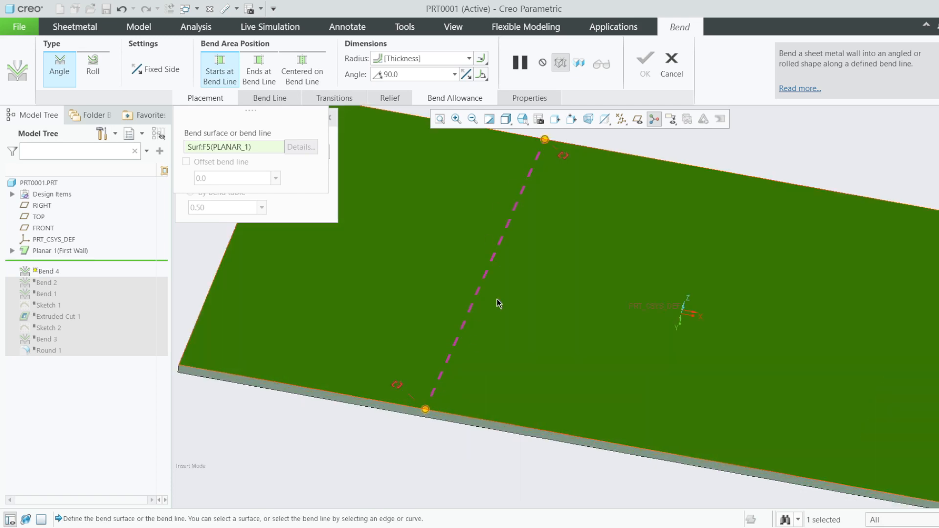
{"action": "scroll", "coordinate": [462, 372], "scroll_direction": "down", "scroll_amount": 1}
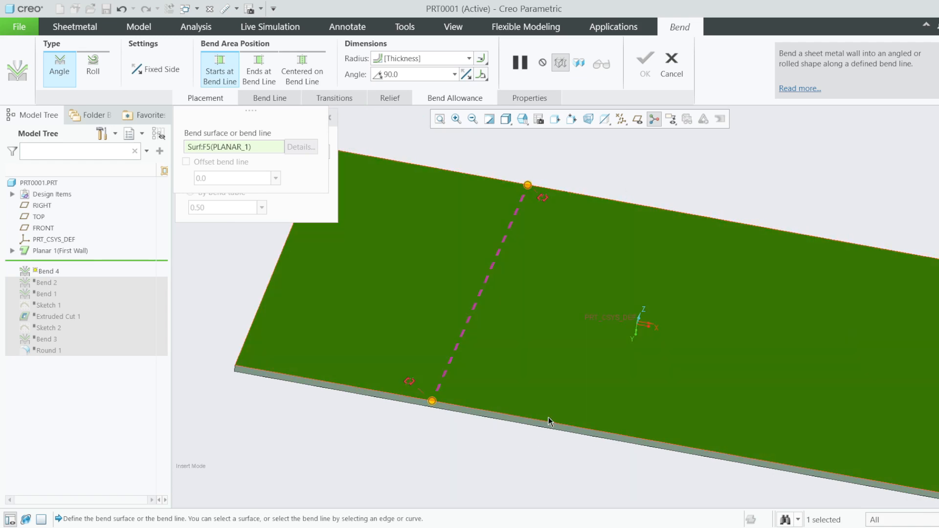
{"action": "left_click_drag", "start_coordinate": [528, 186], "coordinate": [703, 225]}
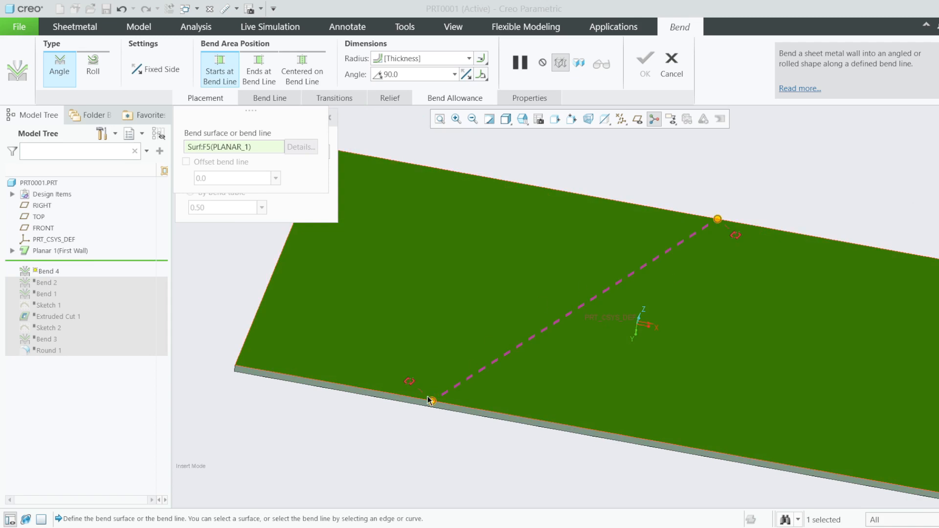
{"action": "scroll", "coordinate": [595, 314], "scroll_direction": "down", "scroll_amount": 2}
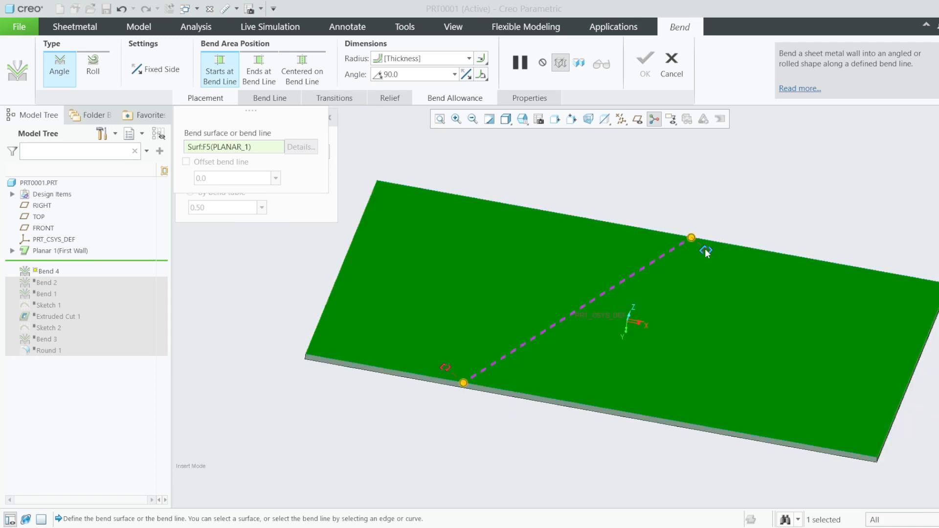
- Try to locate the bend line's rear end with an offset reference to the plate's left short edge
{"action": "left_click_drag", "start_coordinate": [707, 253], "coordinate": [635, 159]}
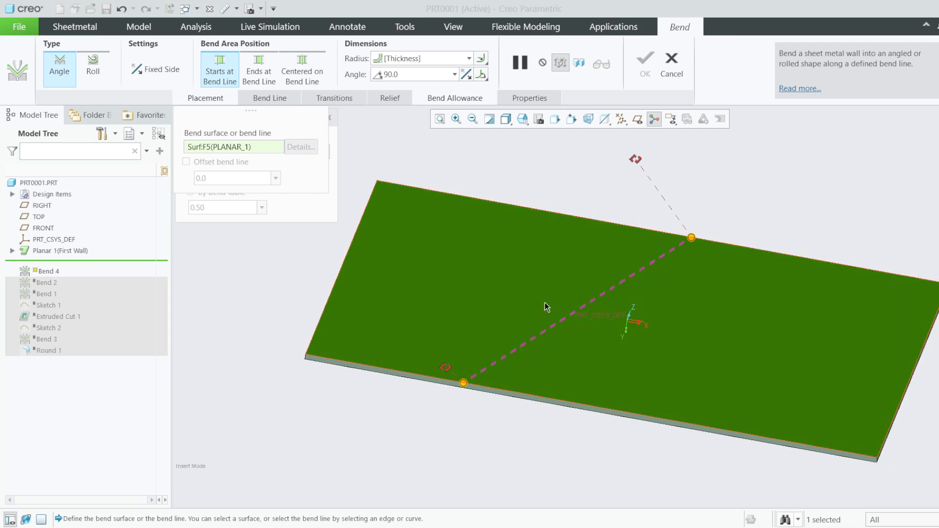
{"action": "left_click_drag", "start_coordinate": [629, 157], "coordinate": [370, 198]}
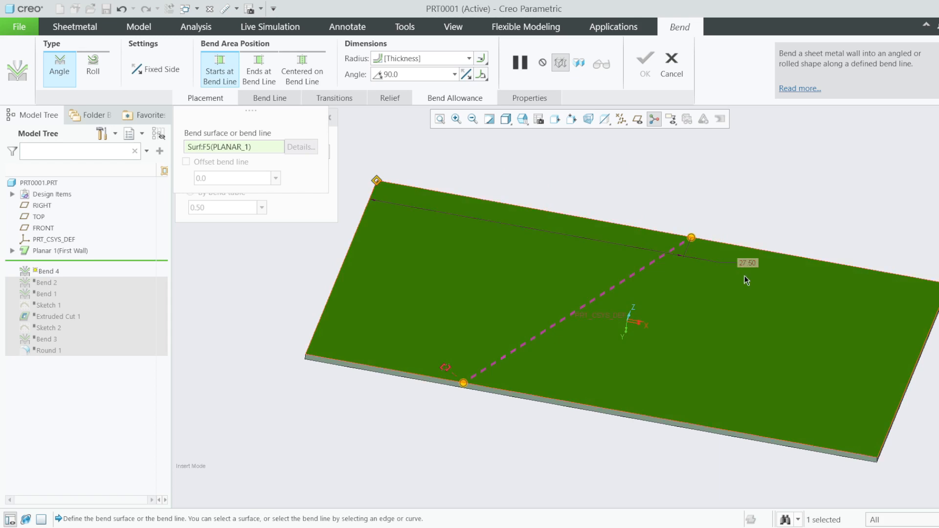
{"action": "double_click", "coordinate": [746, 262]}
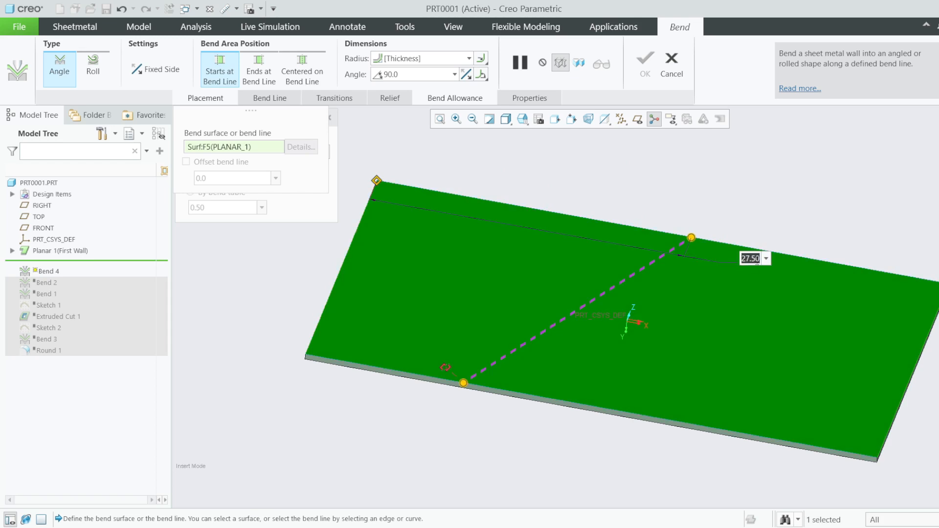
{"action": "left_click", "coordinate": [607, 190]}
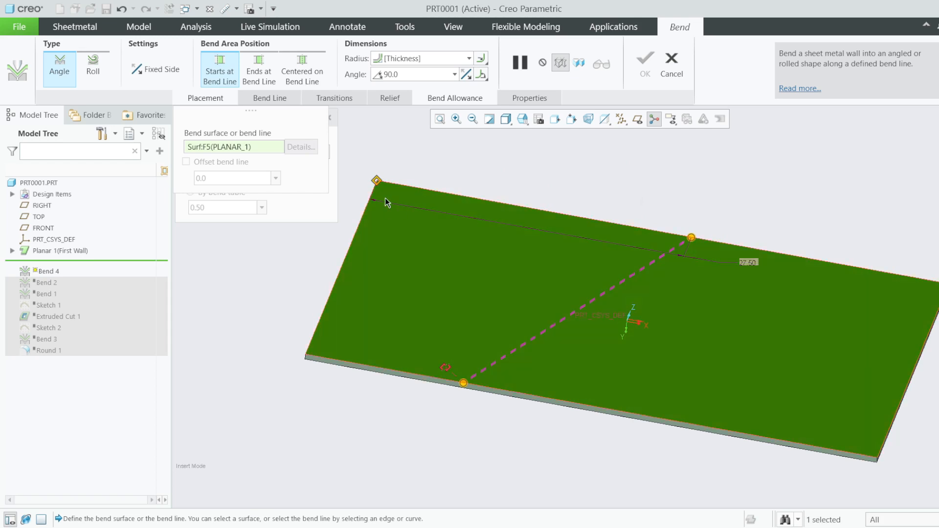
- Reference the bend line's rear end to the plate's right short edge and set its offset to 30 mm
{"action": "left_click_drag", "start_coordinate": [377, 182], "coordinate": [937, 307]}
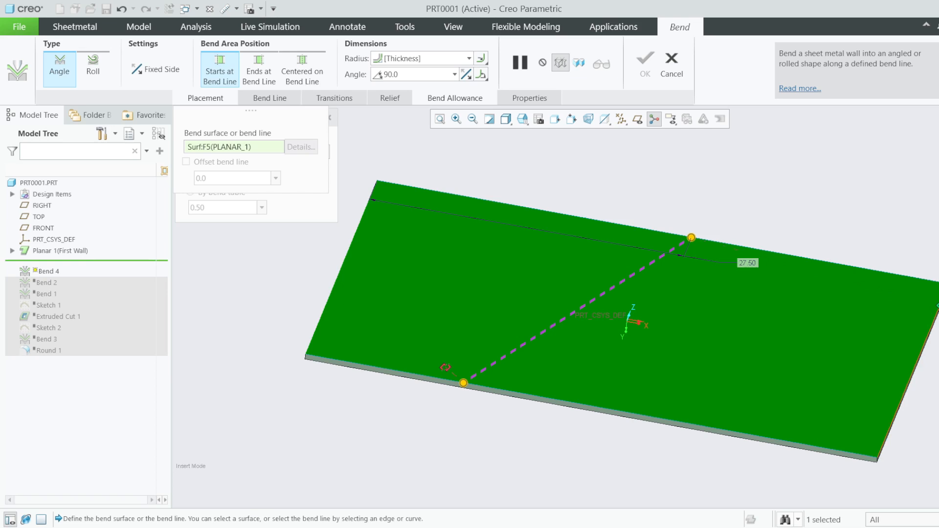
{"action": "scroll", "coordinate": [673, 337], "scroll_direction": "up", "scroll_amount": 1}
{"action": "scroll", "coordinate": [840, 293], "scroll_direction": "up", "scroll_amount": 1}
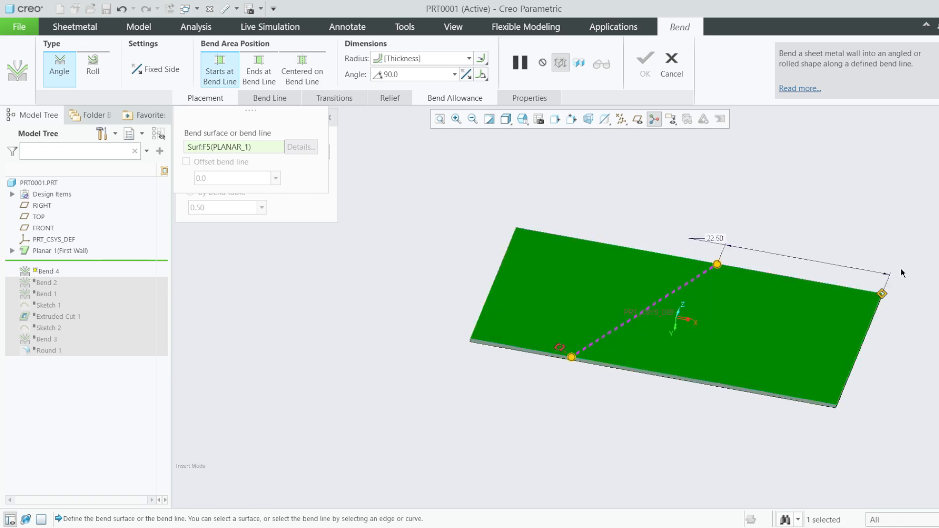
{"action": "scroll", "coordinate": [901, 269], "scroll_direction": "down", "scroll_amount": 2}
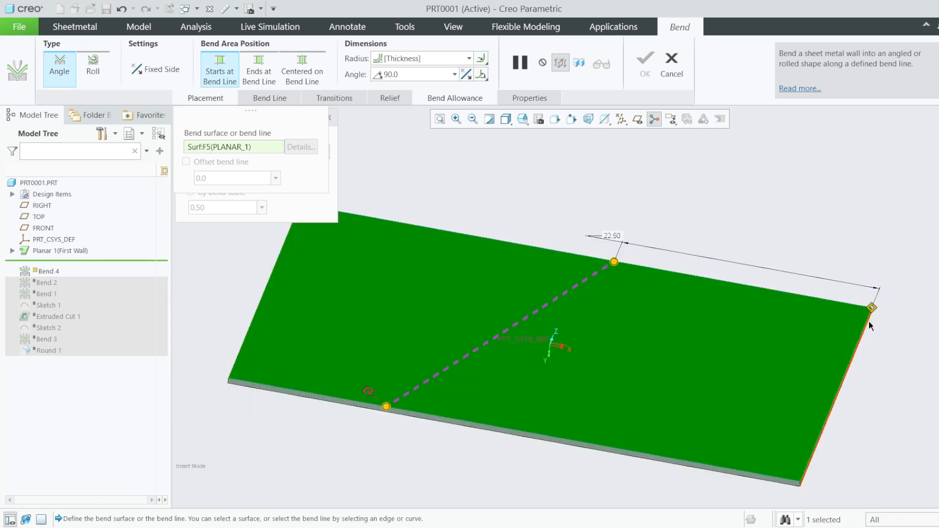
{"action": "double_click", "coordinate": [612, 236]}
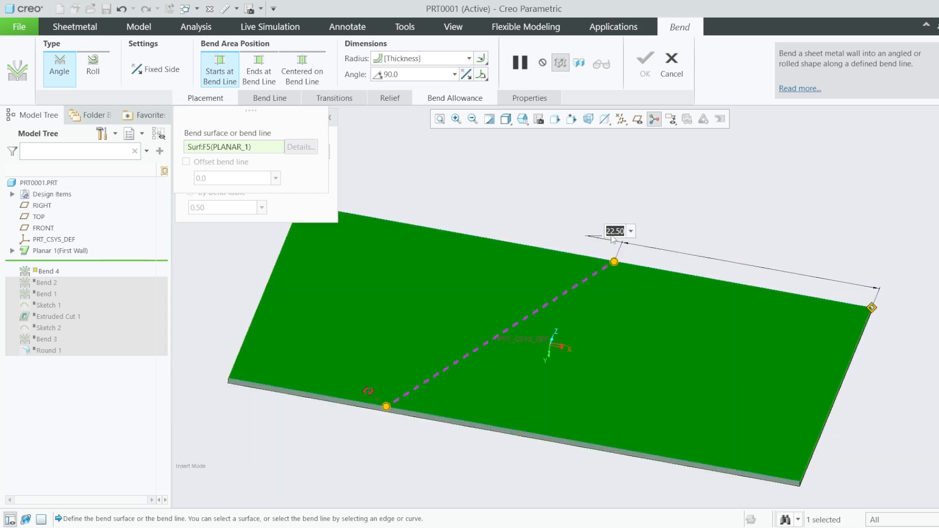
{"action": "type", "text": "30"}
{"action": "key", "text": "Return"}
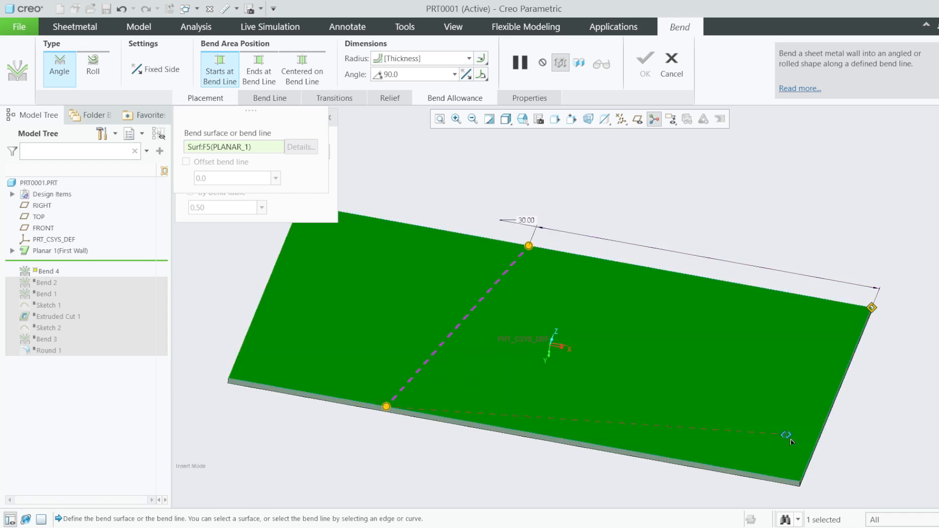
- Reference the bend line's front end to the plate's right short edge and set its offset to 30 mm
{"action": "left_click_drag", "start_coordinate": [791, 438], "coordinate": [807, 459]}
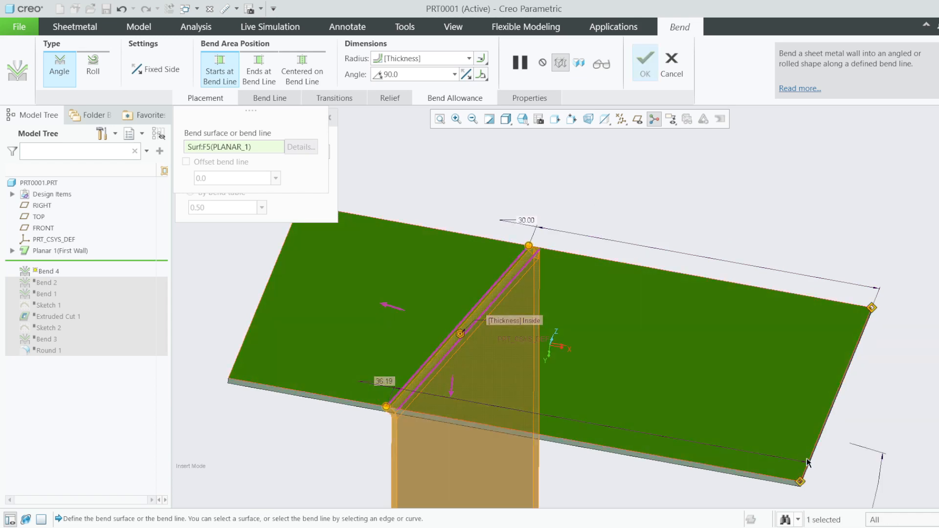
{"action": "scroll", "coordinate": [545, 422], "scroll_direction": "up", "scroll_amount": 5}
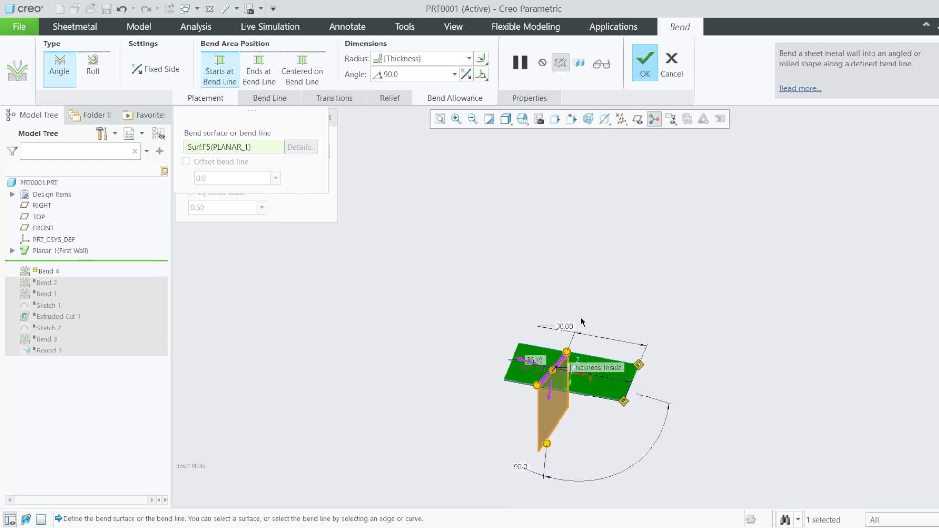
{"action": "scroll", "coordinate": [563, 381], "scroll_direction": "down", "scroll_amount": 5}
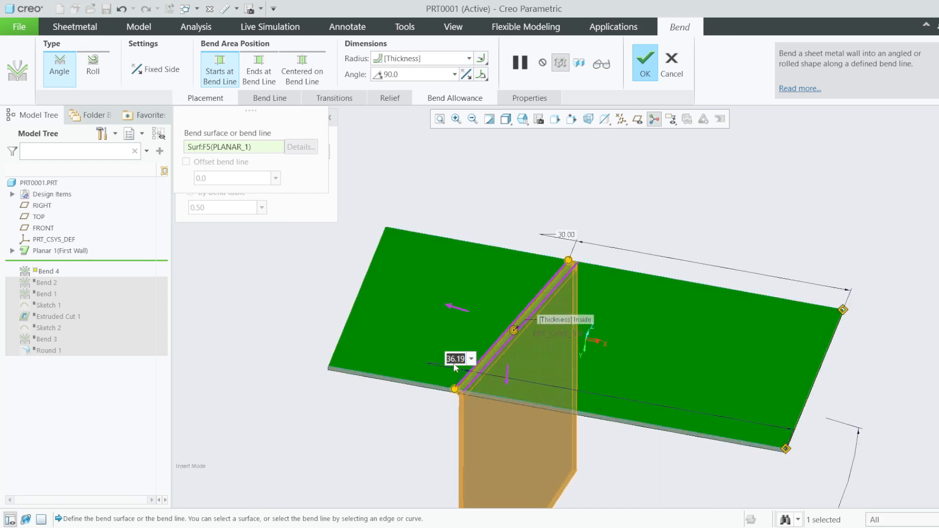
{"action": "type", "text": "30"}
{"action": "key", "text": "Return"}
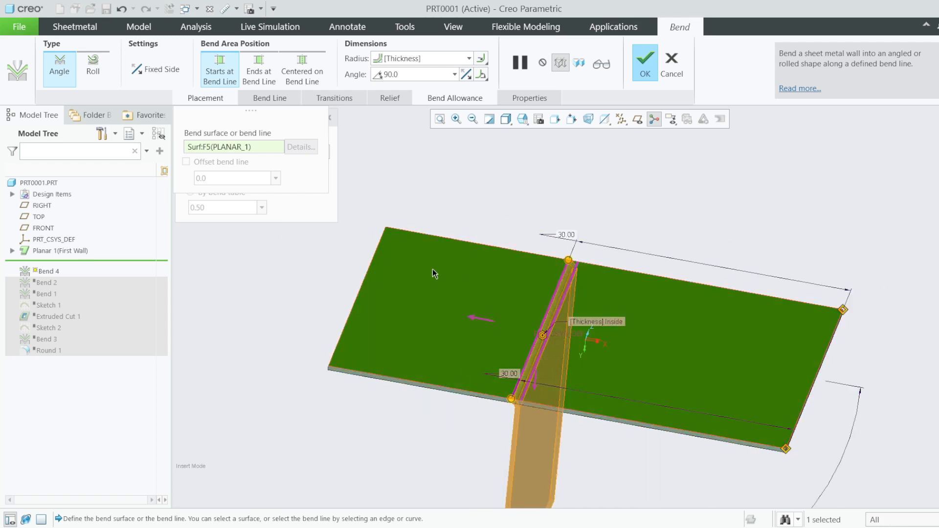
- Make the right portion of the plate the fixed side, flip the bend direction upward, and accept the 90° bend
{"action": "scroll", "coordinate": [432, 273], "scroll_direction": "up", "scroll_amount": 2}
{"action": "scroll", "coordinate": [826, 316], "scroll_direction": "down", "scroll_amount": 2}
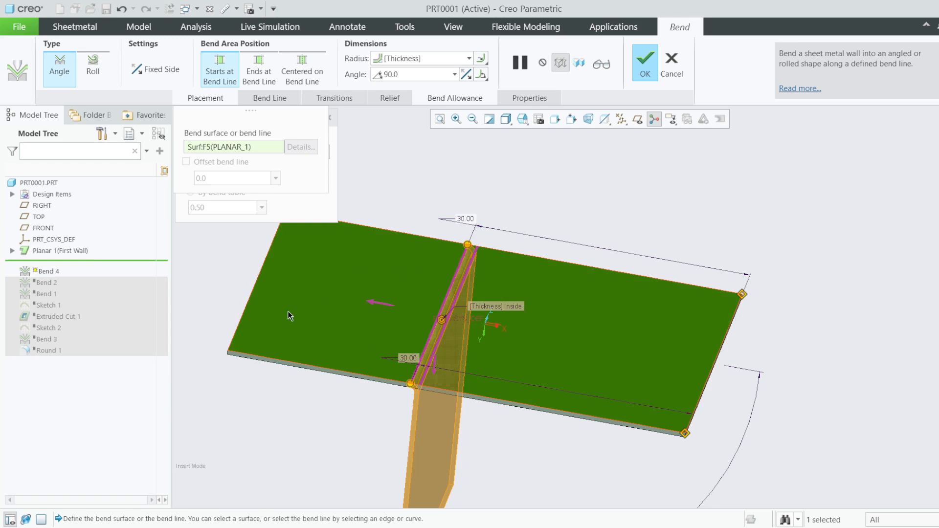
{"action": "scroll", "coordinate": [409, 303], "scroll_direction": "up", "scroll_amount": 2}
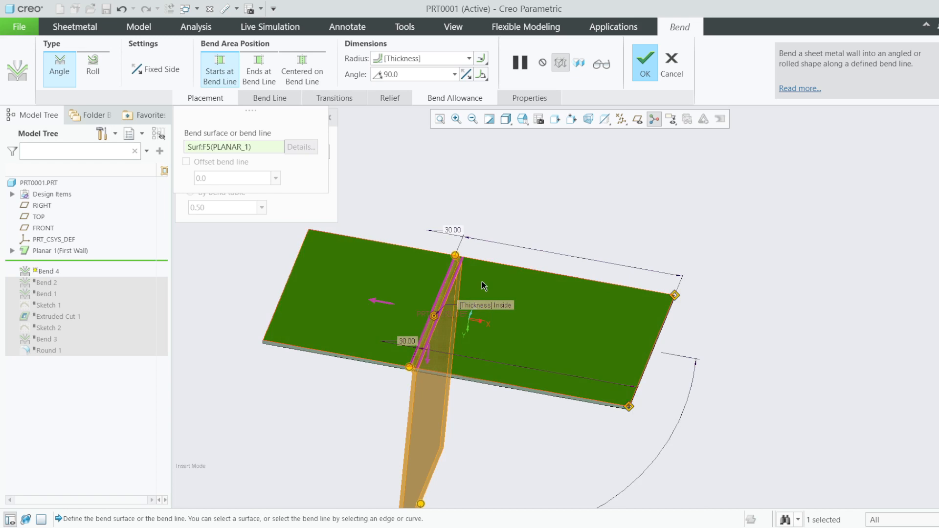
{"action": "left_click", "coordinate": [371, 301]}
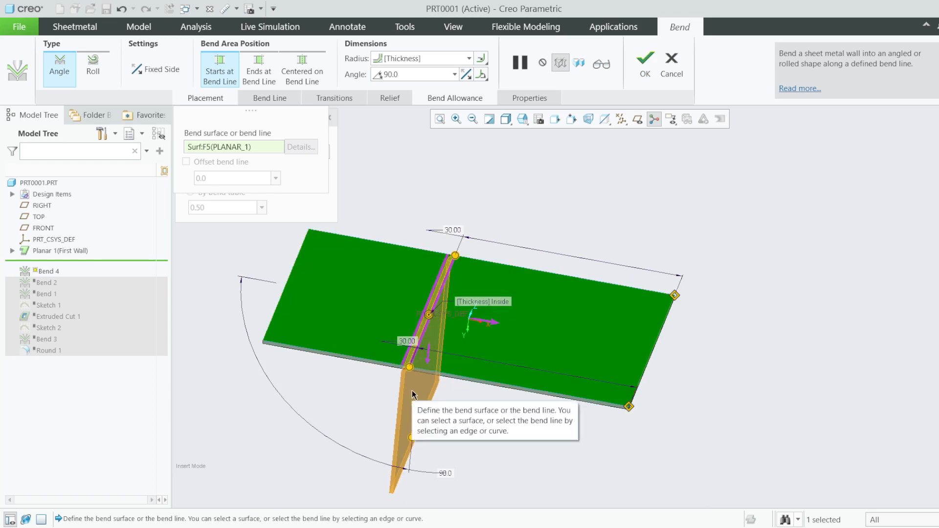
{"action": "left_click", "coordinate": [427, 356]}
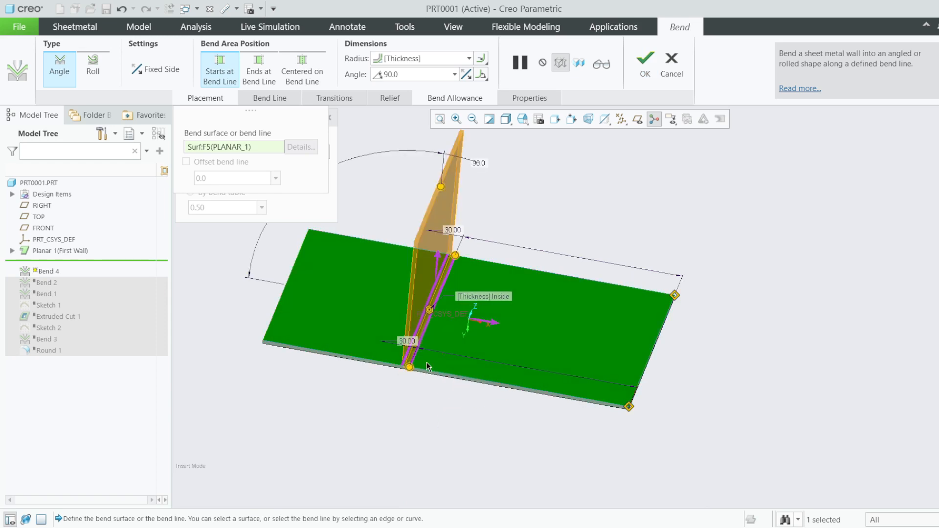
{"action": "left_click", "coordinate": [649, 65]}
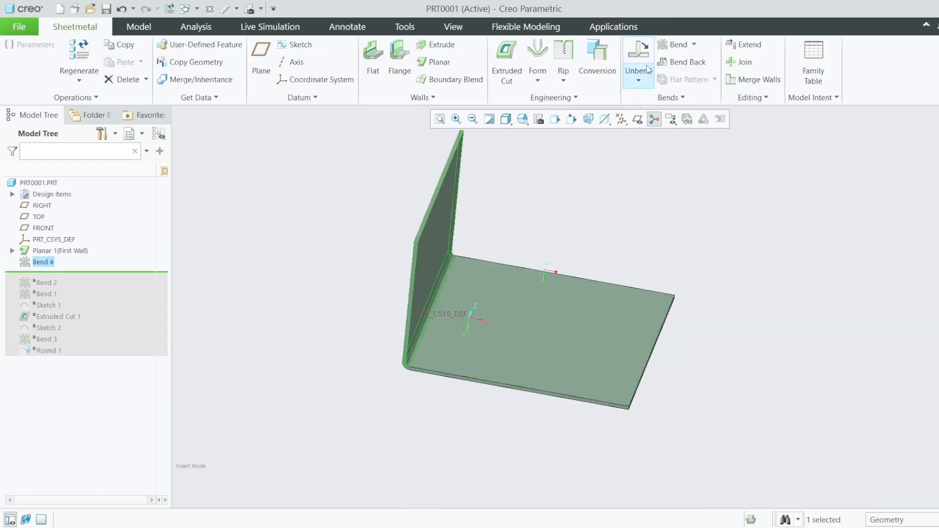
- Measure the length of the flat base's front long edge and close the measurement
{"action": "left_click", "coordinate": [607, 328]}
{"action": "left_click", "coordinate": [512, 207]}
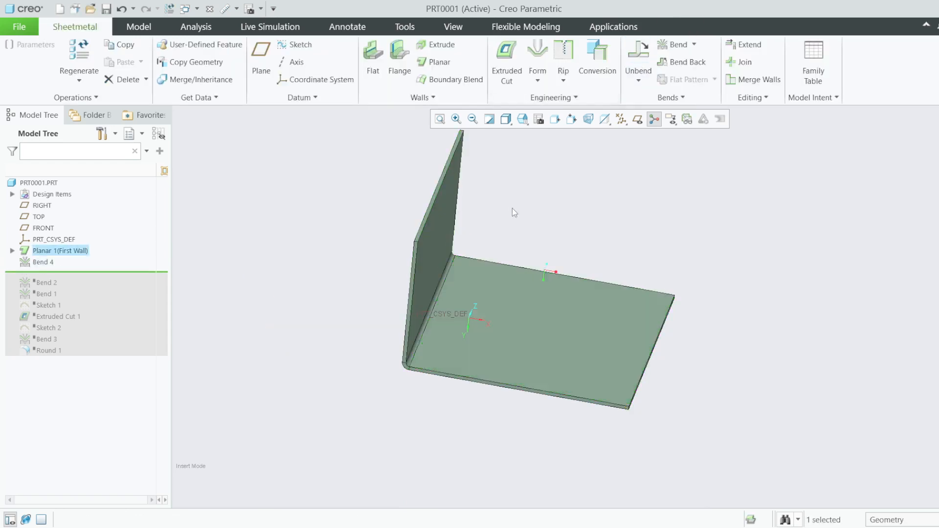
{"action": "left_click", "coordinate": [451, 376]}
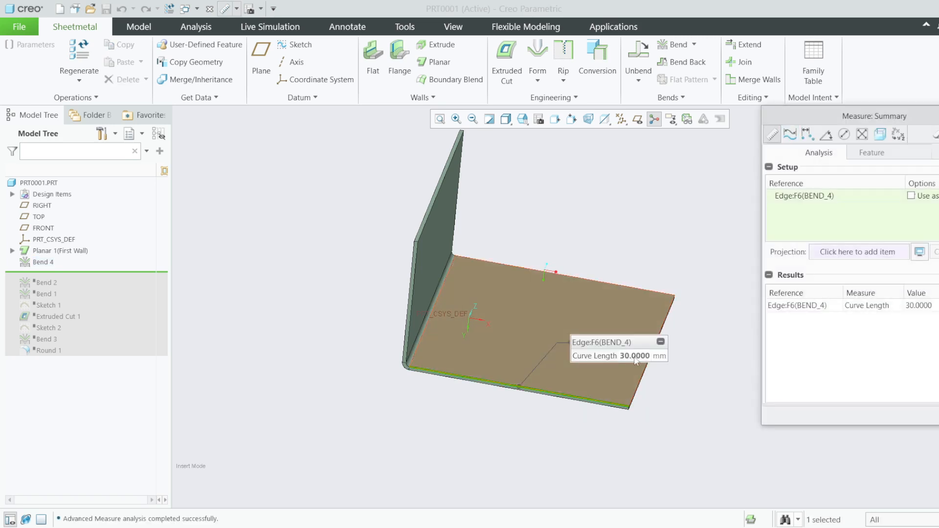
{"action": "left_click", "coordinate": [938, 116]}
{"action": "left_click", "coordinate": [656, 258]}
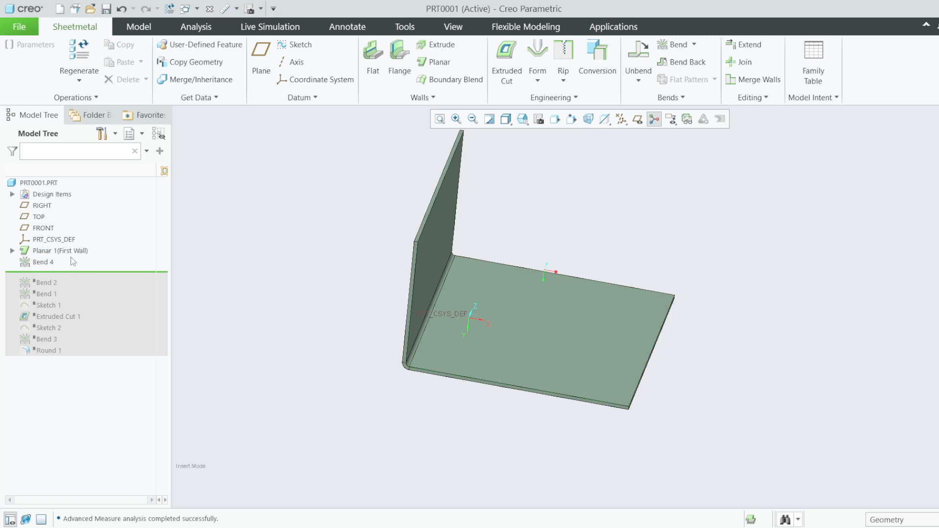
- Reopen the definition of Bend 4, preview the bent geometry, and resume editing
{"action": "right_click", "coordinate": [45, 263]}
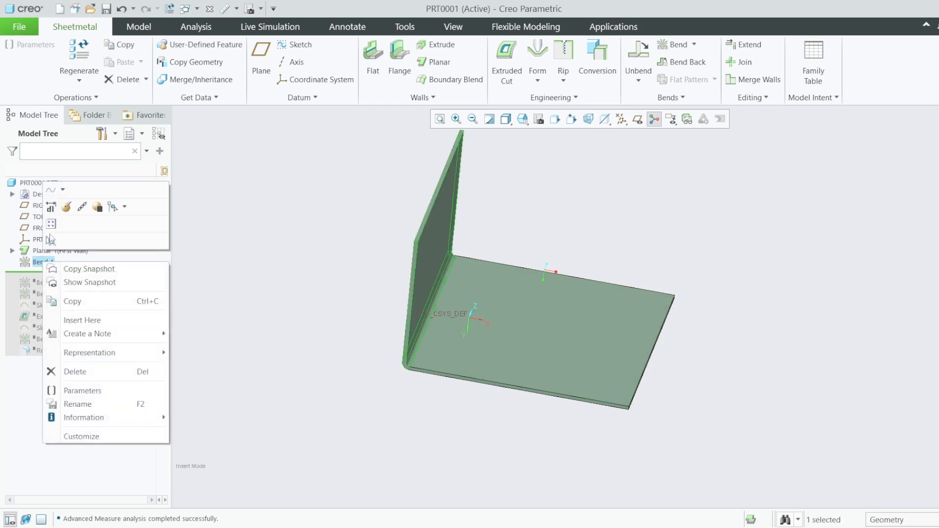
{"action": "left_click", "coordinate": [63, 206]}
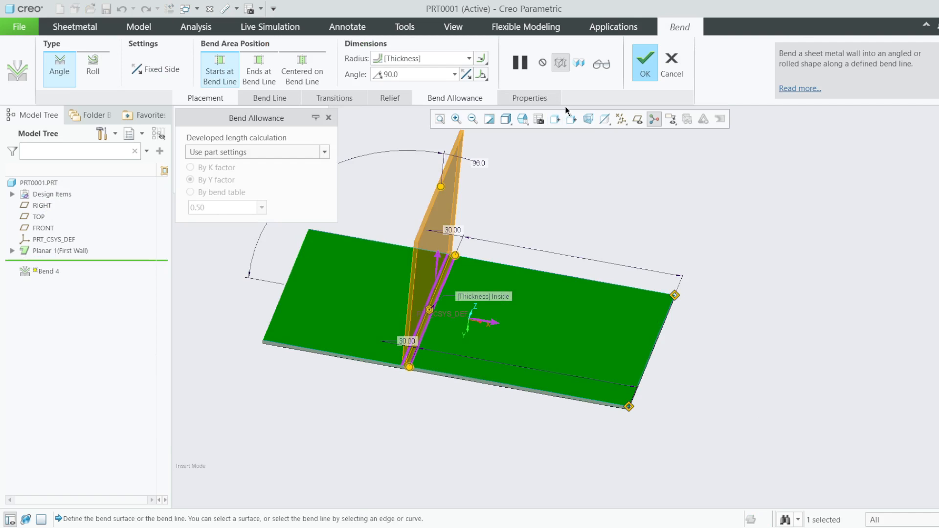
{"action": "left_click", "coordinate": [601, 66]}
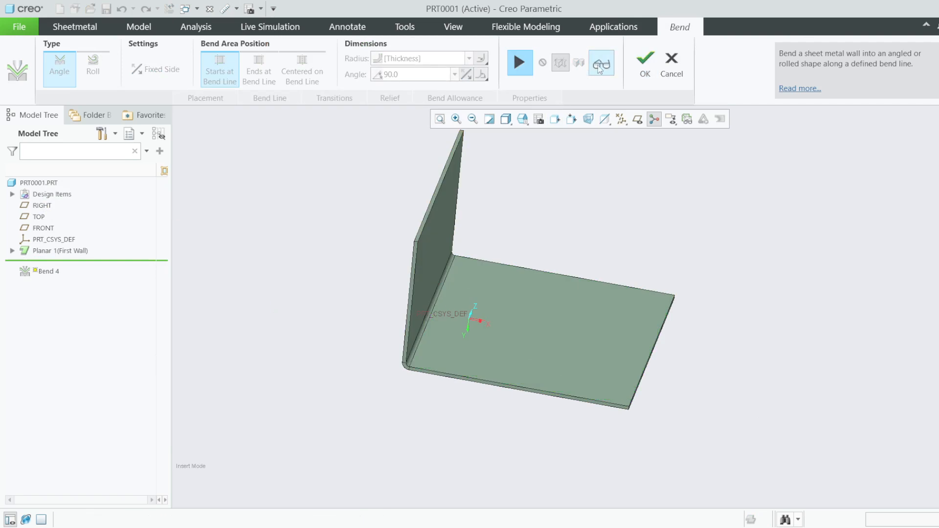
{"action": "left_click", "coordinate": [517, 71]}
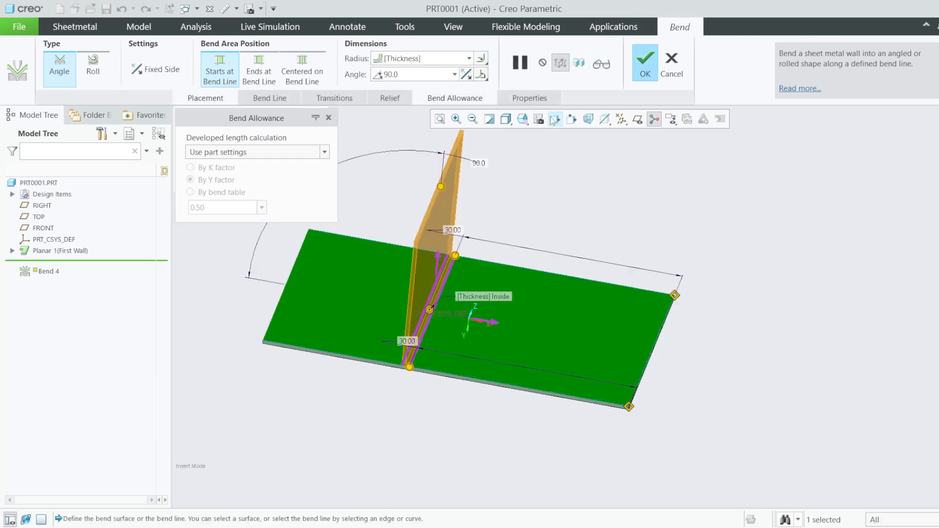
- Examine the bend preview from several directions, ending in the FRONT orientation that shows the bend in profile
{"action": "left_click", "coordinate": [522, 122]}
{"action": "left_click", "coordinate": [523, 121]}
{"action": "left_click", "coordinate": [522, 122]}
{"action": "left_click", "coordinate": [525, 180]}
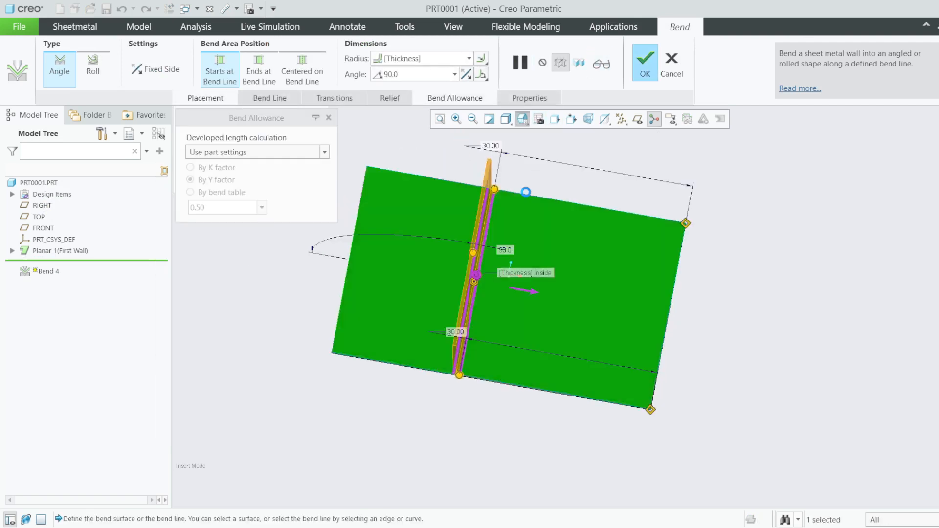
{"action": "middle_click_drag", "start_coordinate": [552, 186], "coordinate": [528, 304]}
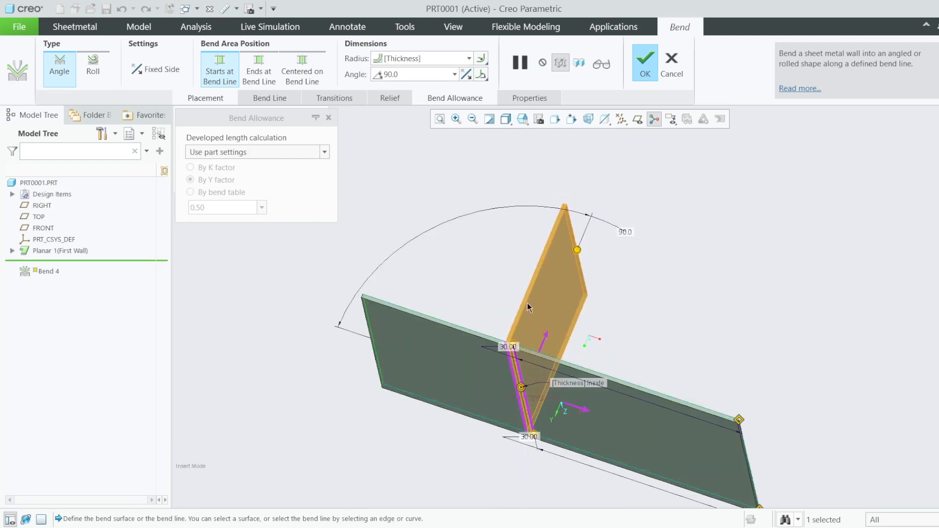
{"action": "left_click", "coordinate": [522, 120]}
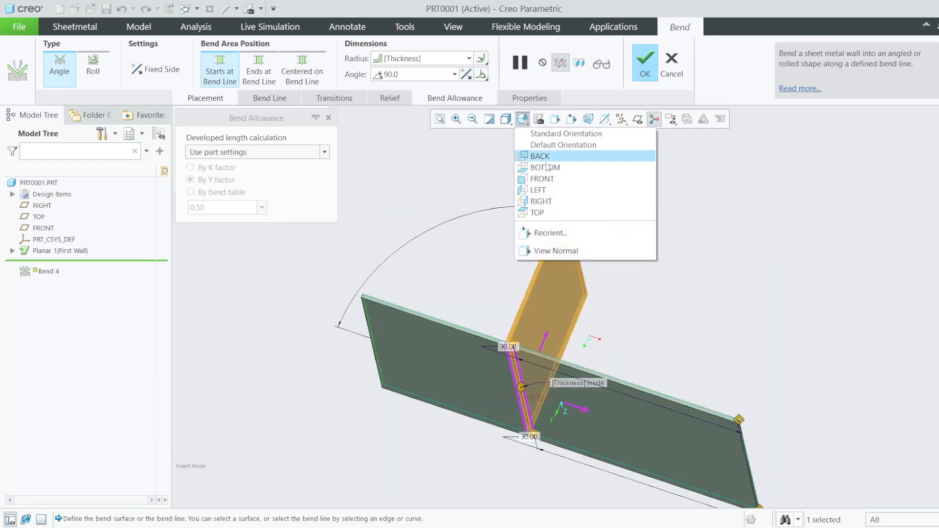
{"action": "left_click", "coordinate": [538, 191]}
{"action": "left_click", "coordinate": [523, 120]}
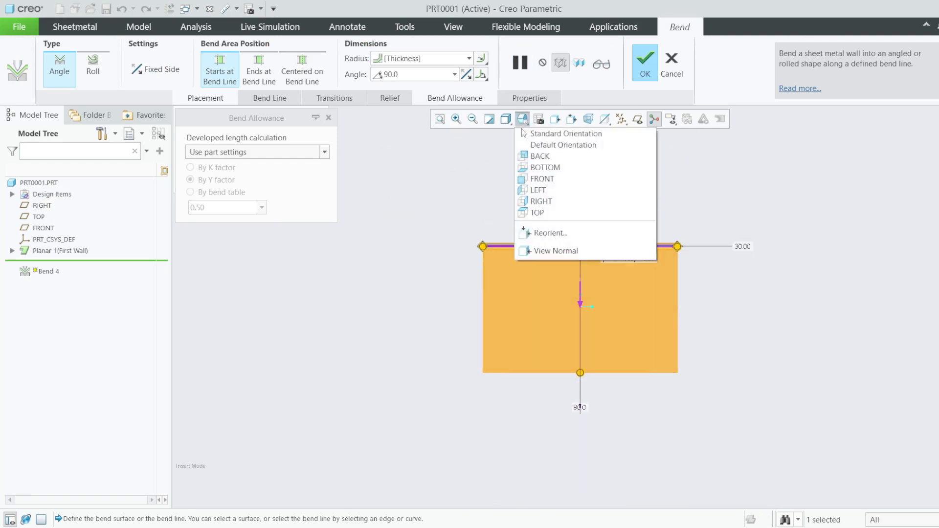
{"action": "left_click", "coordinate": [538, 179]}
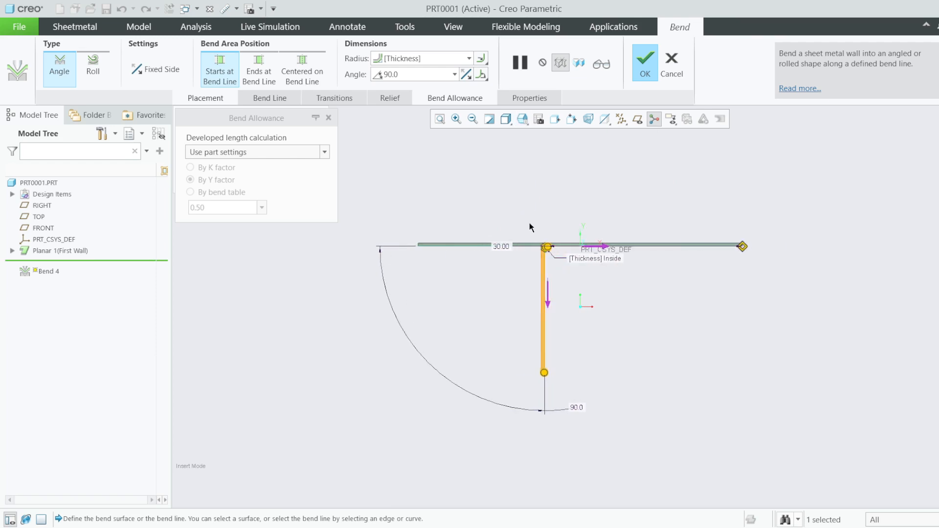
- Examine the bend preview from an angled view, including a close look at the rounded area along the bend line
{"action": "middle_click_drag", "start_coordinate": [530, 227], "coordinate": [552, 327]}
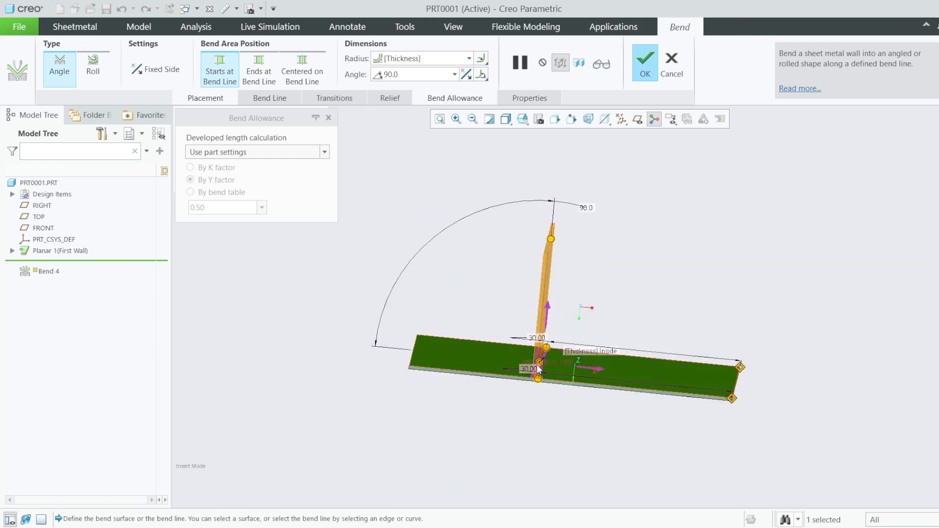
{"action": "left_click", "coordinate": [522, 120]}
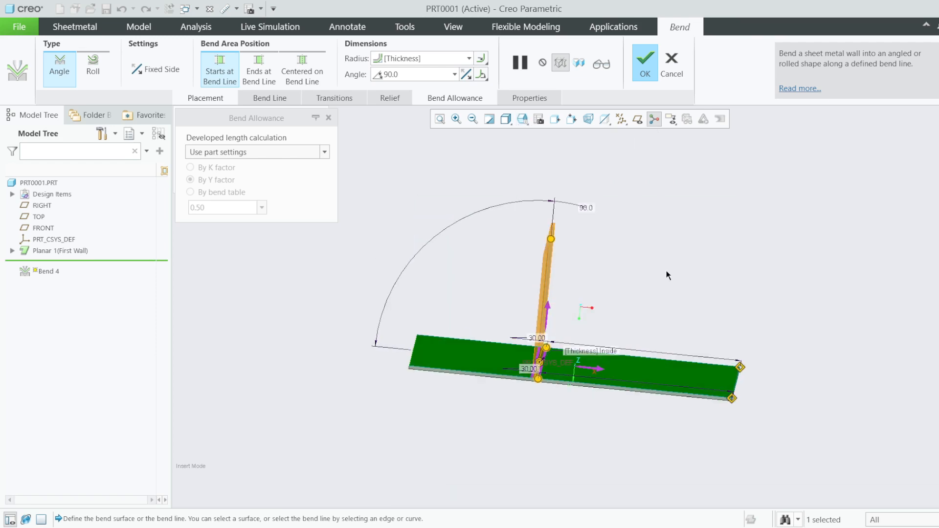
{"action": "scroll", "coordinate": [666, 273], "scroll_direction": "up", "scroll_amount": 3}
{"action": "scroll", "coordinate": [597, 320], "scroll_direction": "down", "scroll_amount": 5}
{"action": "mouse_move", "coordinate": [529, 314]}
{"action": "middle_mouse_down"}
{"action": "mouse_move", "coordinate": [500, 313]}
{"action": "mouse_move", "coordinate": [511, 316]}
{"action": "middle_mouse_up"}
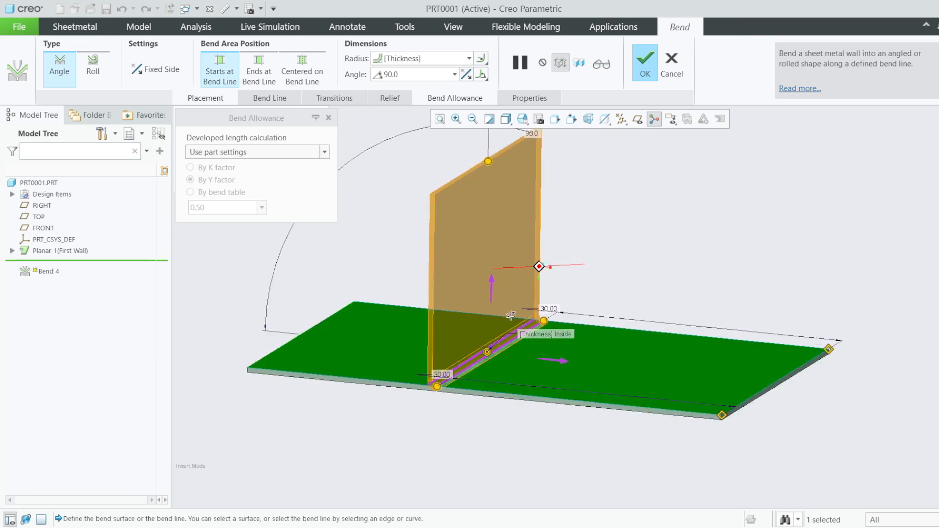
{"action": "scroll", "coordinate": [433, 389], "scroll_direction": "down", "scroll_amount": 8}
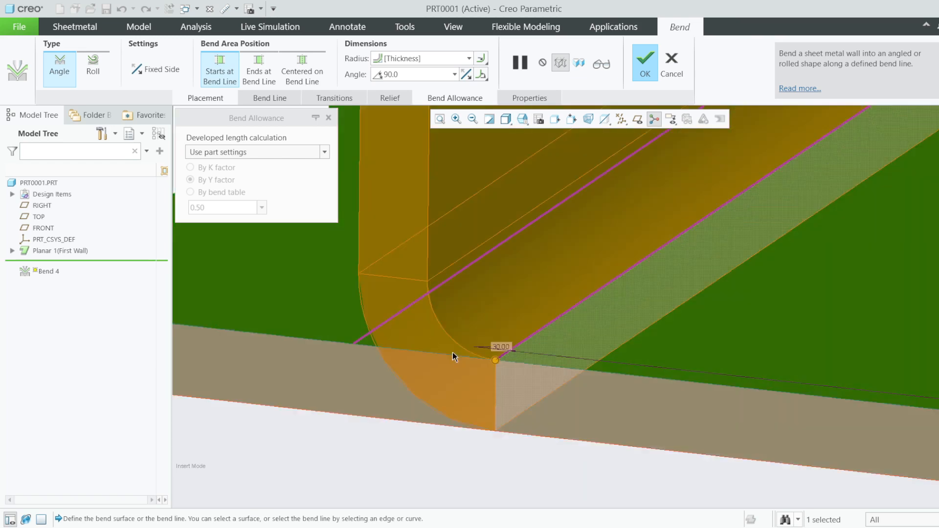
{"action": "scroll", "coordinate": [509, 243], "scroll_direction": "up", "scroll_amount": 10}
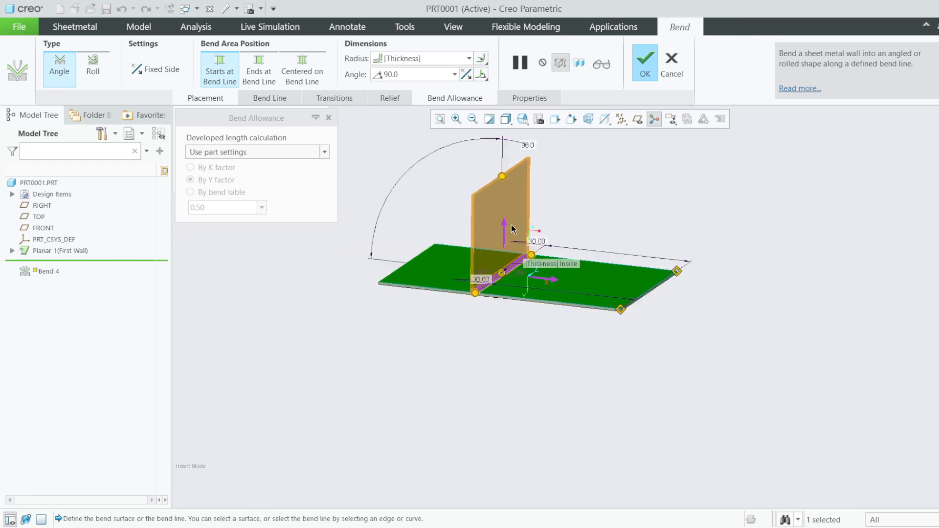
{"action": "scroll", "coordinate": [512, 229], "scroll_direction": "down", "scroll_amount": 2}
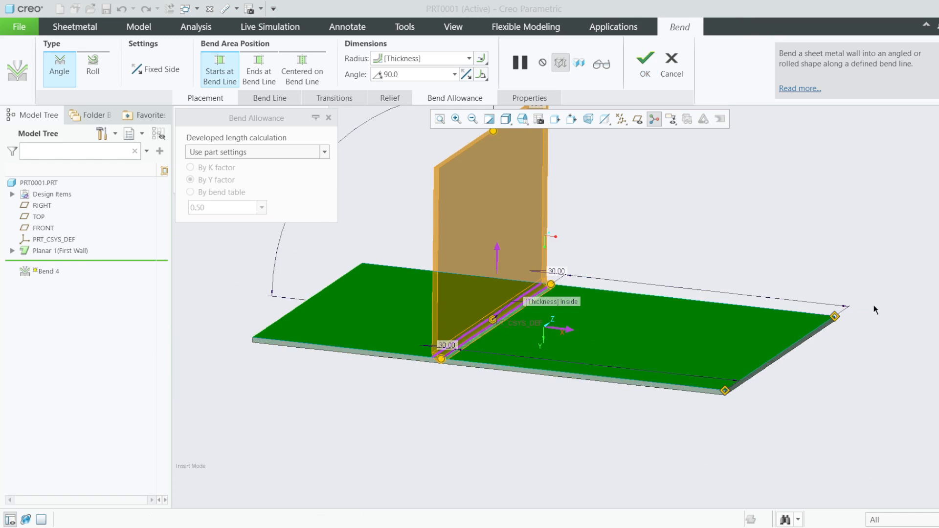
- Orient the model to the FRONT view and flip the bend direction so the bent wall points upward
{"action": "left_click", "coordinate": [523, 119]}
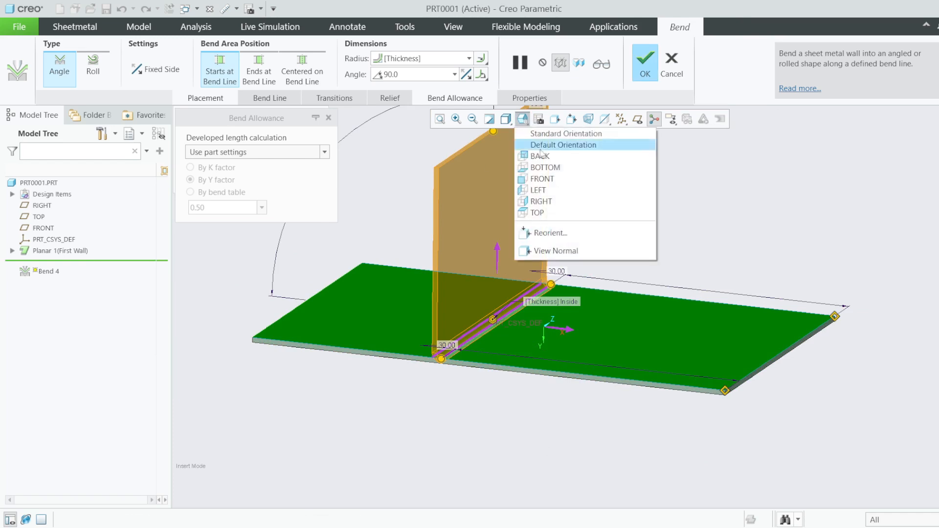
{"action": "left_click", "coordinate": [543, 179]}
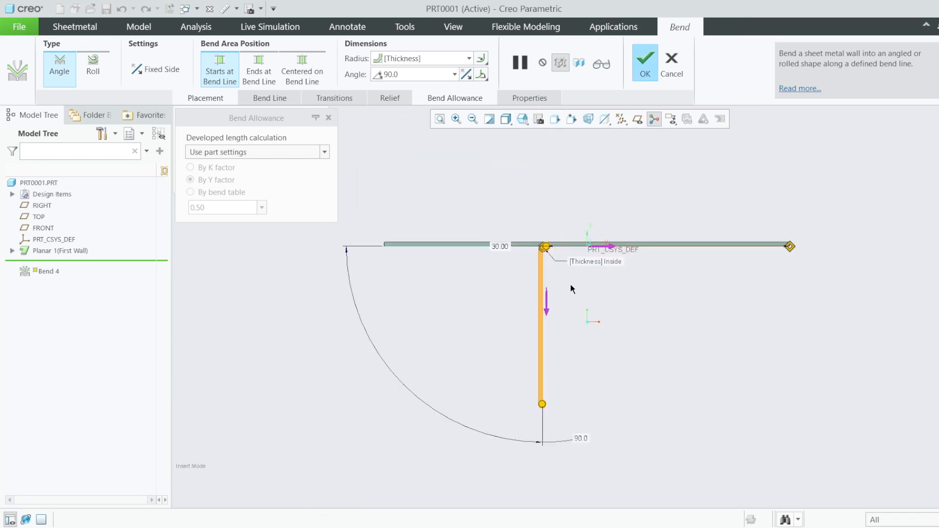
{"action": "left_click", "coordinate": [548, 306]}
{"action": "scroll", "coordinate": [538, 324], "scroll_direction": "up", "scroll_amount": 2}
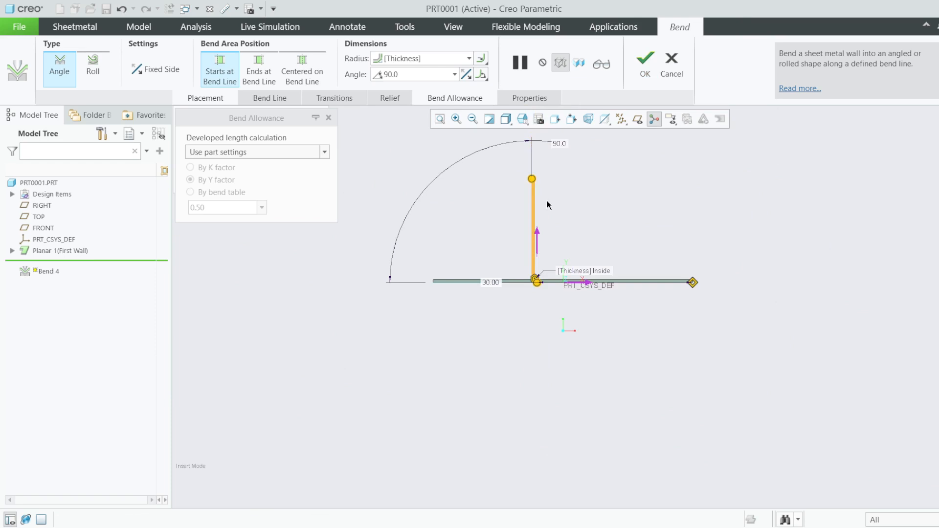
- Examine the bend profile up close, where the inside radius starts at the bend line and meets the vertical wall
{"action": "scroll", "coordinate": [571, 236], "scroll_direction": "down", "scroll_amount": 6}
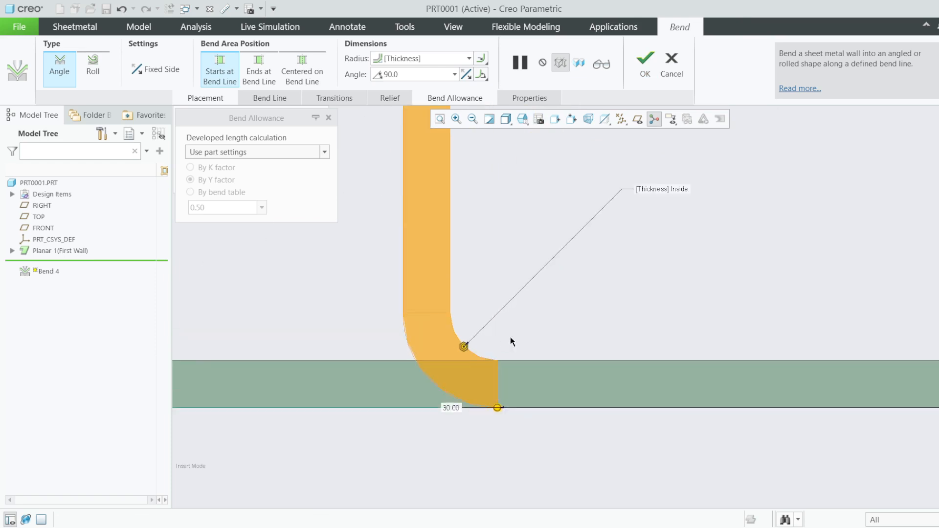
{"action": "scroll", "coordinate": [421, 361], "scroll_direction": "down", "scroll_amount": 2}
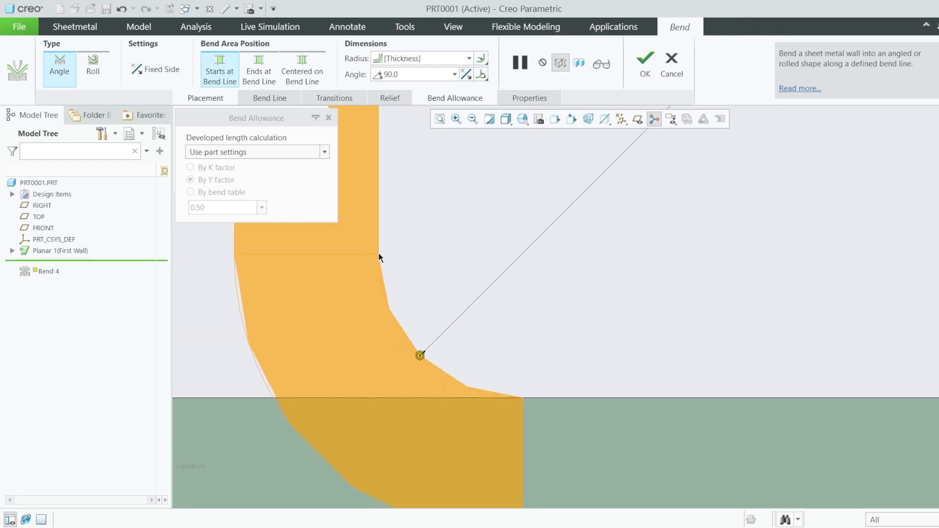
{"action": "scroll", "coordinate": [463, 356], "scroll_direction": "up", "scroll_amount": 4}
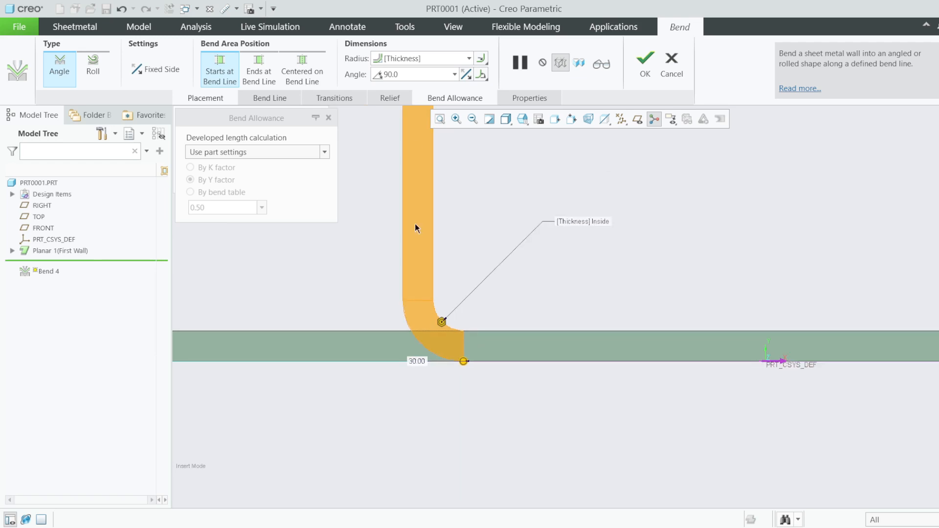
{"action": "scroll", "coordinate": [377, 239], "scroll_direction": "up", "scroll_amount": 4}
{"action": "scroll", "coordinate": [407, 261], "scroll_direction": "up", "scroll_amount": 4}
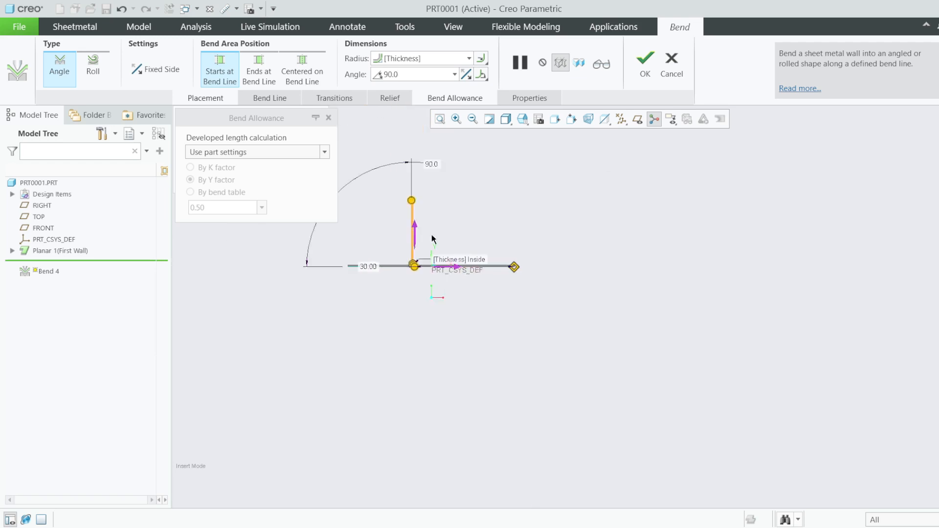
{"action": "scroll", "coordinate": [453, 192], "scroll_direction": "down", "scroll_amount": 2}
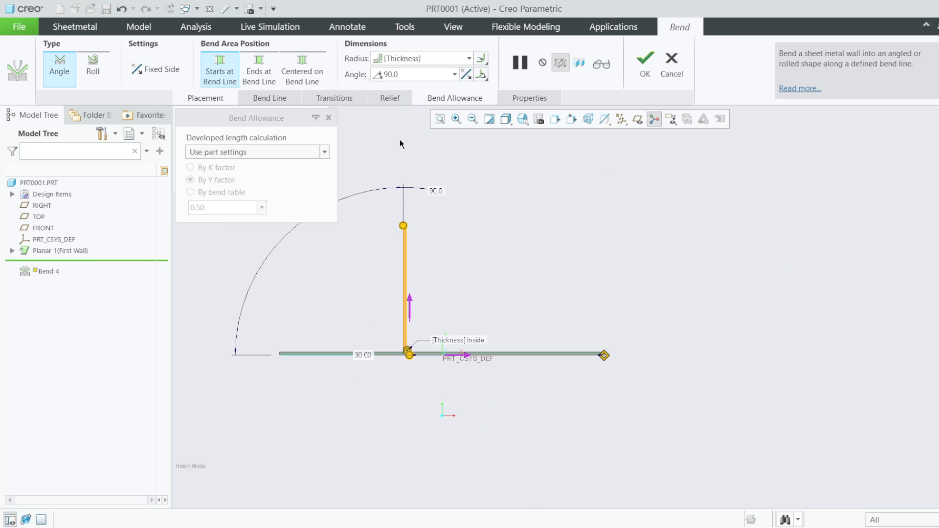
{"action": "scroll", "coordinate": [420, 352], "scroll_direction": "down", "scroll_amount": 3}
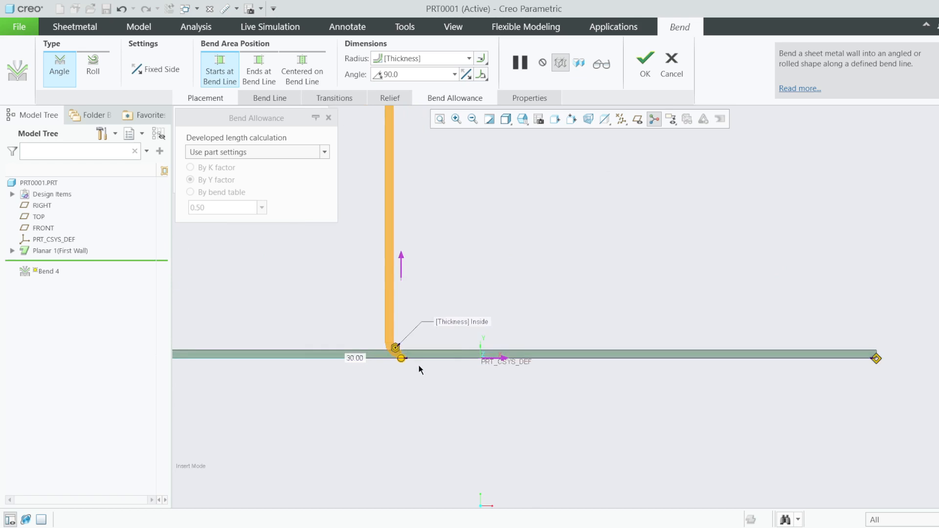
{"action": "scroll", "coordinate": [460, 341], "scroll_direction": "down", "scroll_amount": 2}
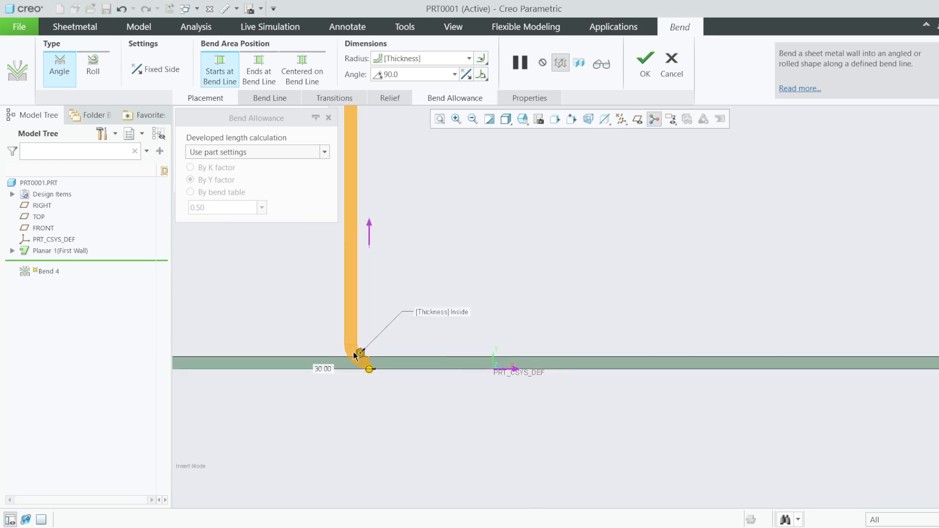
{"action": "scroll", "coordinate": [353, 351], "scroll_direction": "down", "scroll_amount": 2}
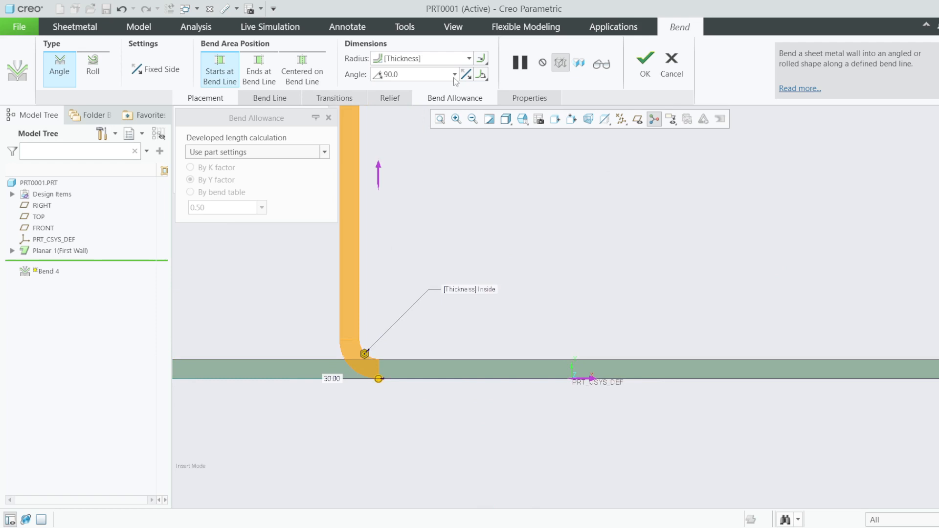
- Set the bend radius to 5
{"action": "left_click", "coordinate": [469, 58]}
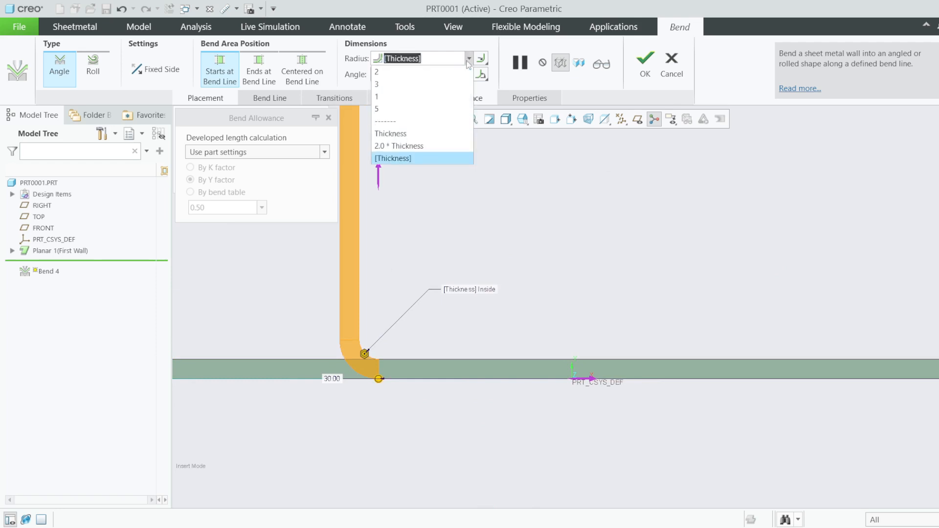
{"action": "left_click", "coordinate": [381, 106]}
{"action": "scroll", "coordinate": [541, 325], "scroll_direction": "up", "scroll_amount": 6}
{"action": "scroll", "coordinate": [480, 296], "scroll_direction": "down", "scroll_amount": 5}
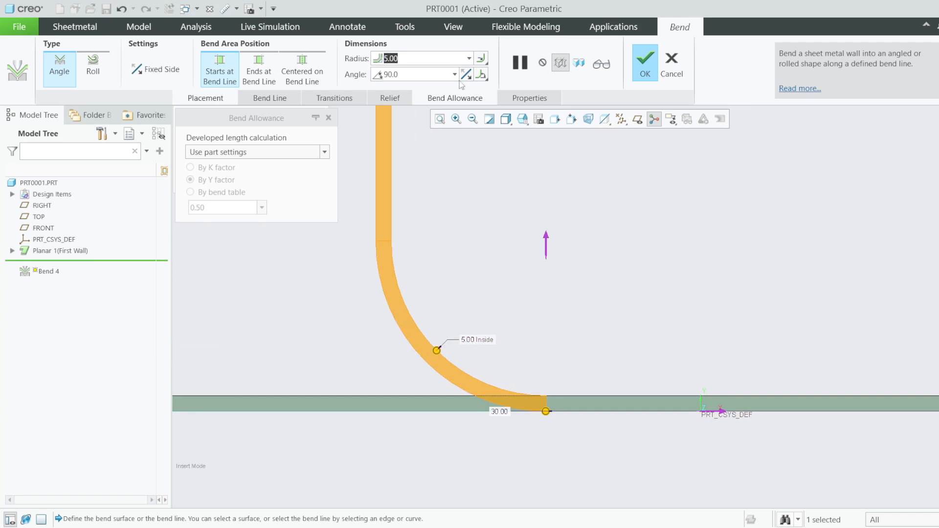
{"action": "left_click", "coordinate": [469, 58]}
{"action": "left_click", "coordinate": [539, 191]}
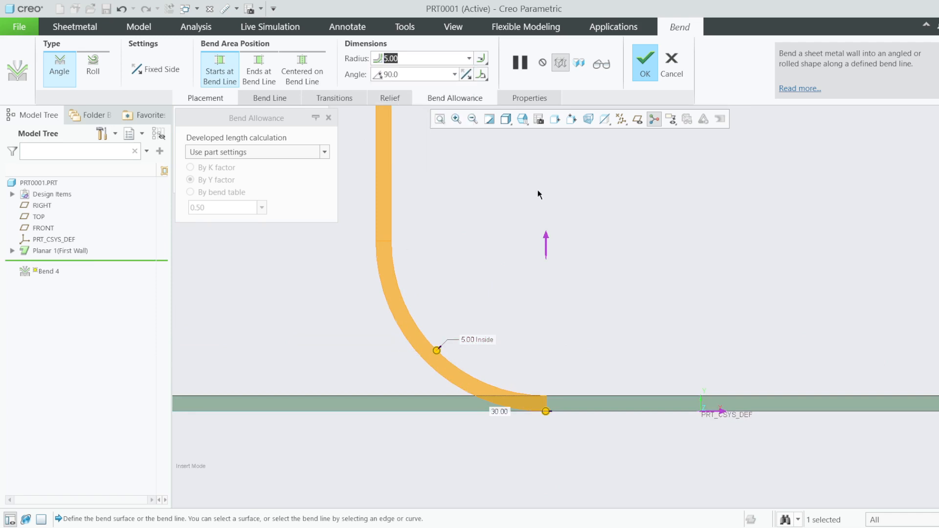
- Switch the bend radius dimensioning to Outside for comparison, and return it to Inside
{"action": "left_click", "coordinate": [487, 61]}
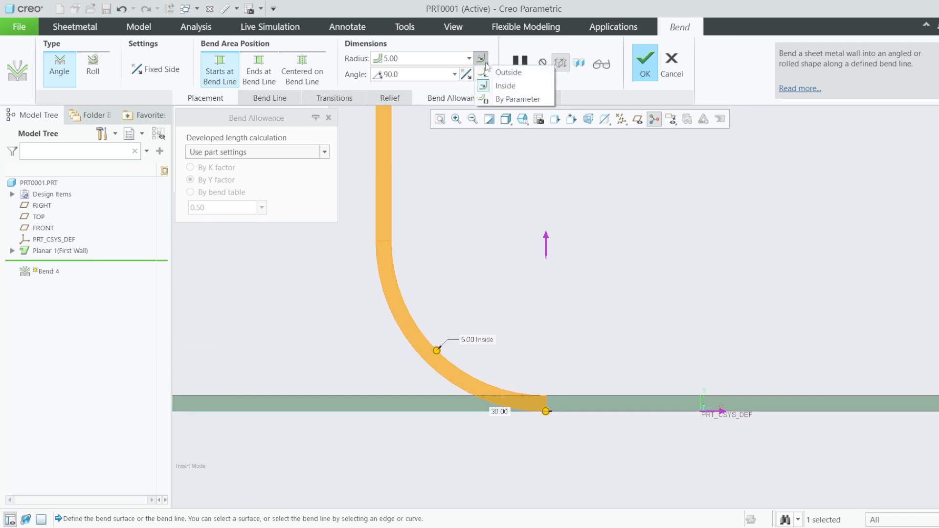
{"action": "left_click", "coordinate": [509, 72]}
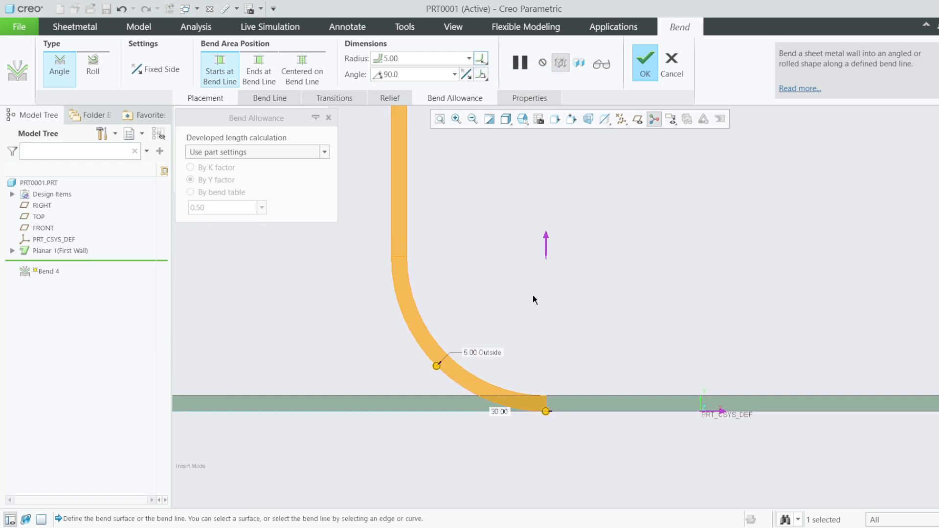
{"action": "left_click", "coordinate": [487, 62]}
{"action": "left_click", "coordinate": [511, 85]}
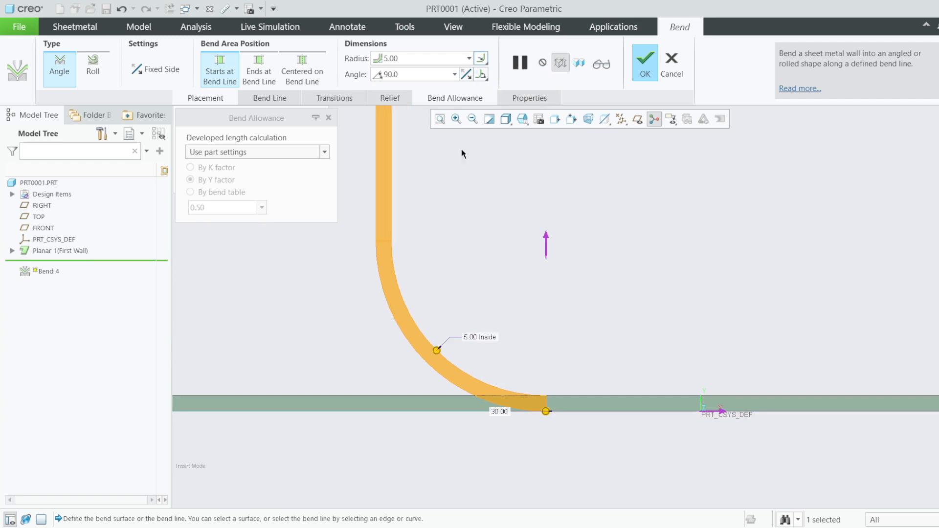
- Tilt the bent wall with its angle handle to an external bend angle of 98°, and view it at an angle
{"action": "scroll", "coordinate": [417, 355], "scroll_direction": "down", "scroll_amount": 5}
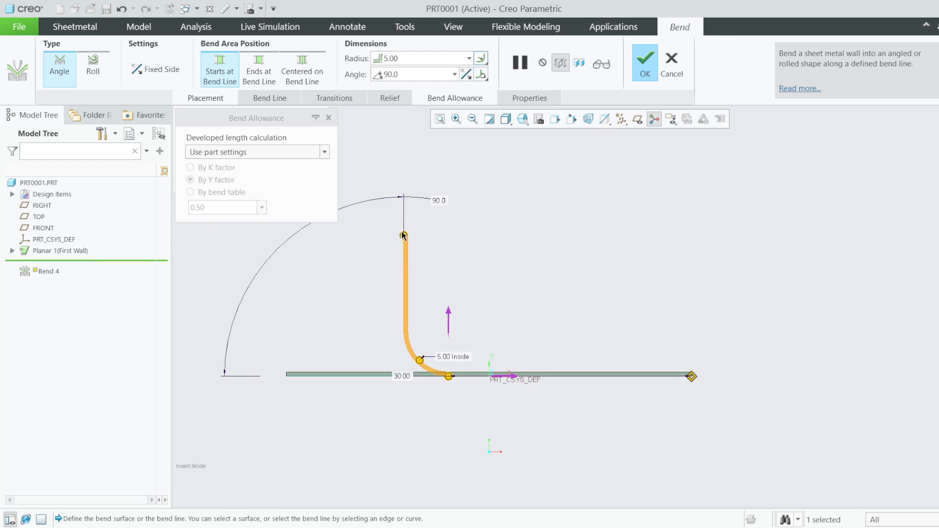
{"action": "mouse_move", "coordinate": [402, 236]}
{"action": "left_mouse_down"}
{"action": "mouse_move", "coordinate": [335, 283]}
{"action": "mouse_move", "coordinate": [376, 227]}
{"action": "mouse_move", "coordinate": [417, 236]}
{"action": "left_mouse_up"}
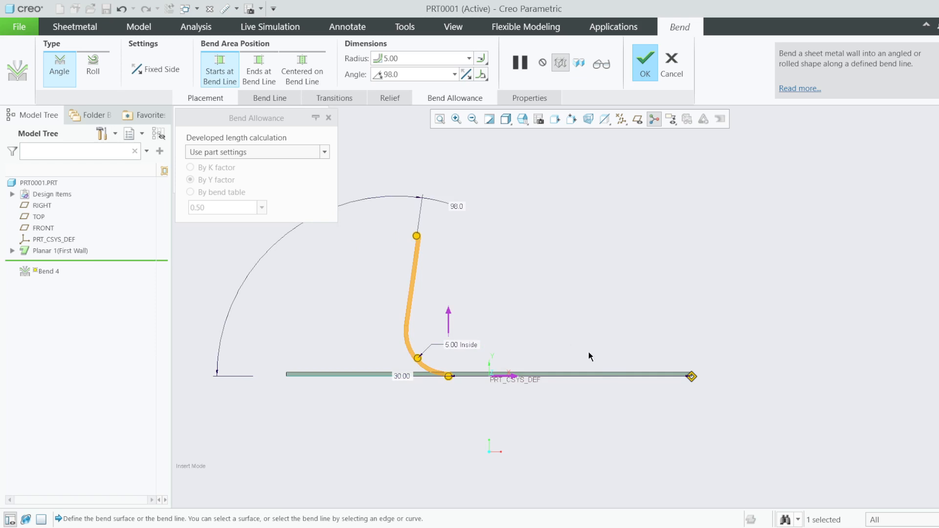
{"action": "middle_click_drag", "start_coordinate": [591, 391], "coordinate": [579, 375]}
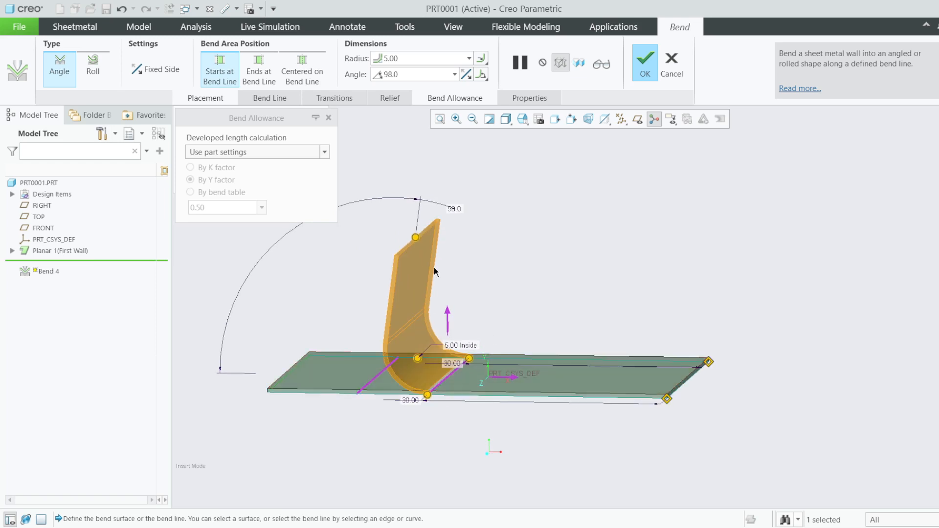
- Change the bend angle dimensioning to Internal Dimension
{"action": "left_click", "coordinate": [480, 78]}
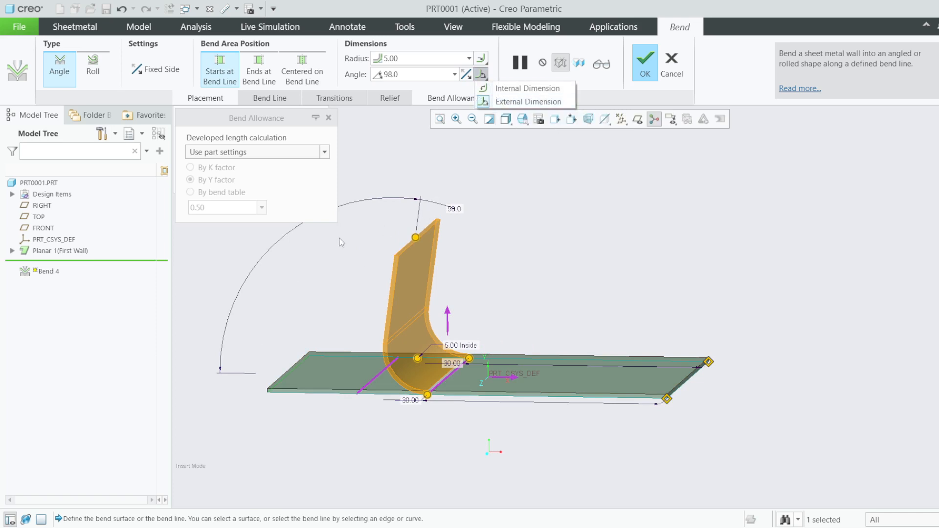
{"action": "left_click", "coordinate": [527, 89]}
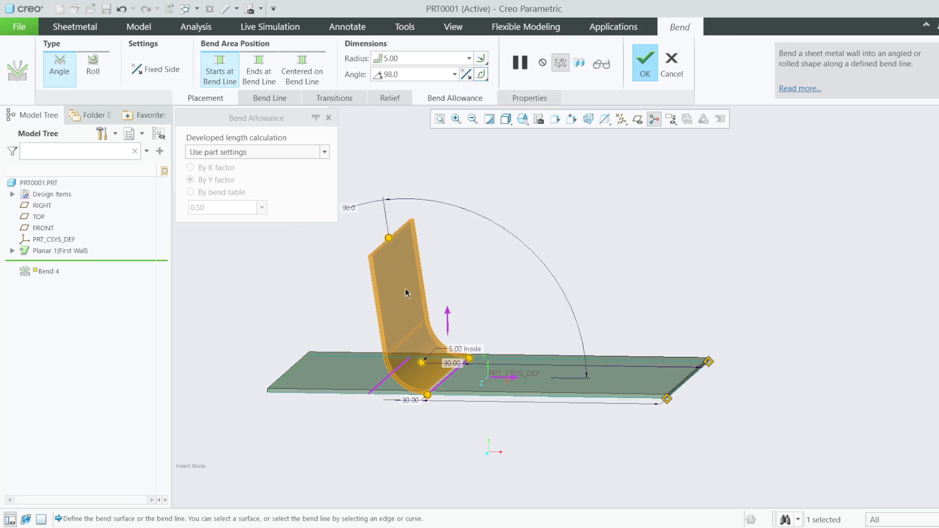
{"action": "middle_click_drag", "start_coordinate": [406, 289], "coordinate": [395, 276]}
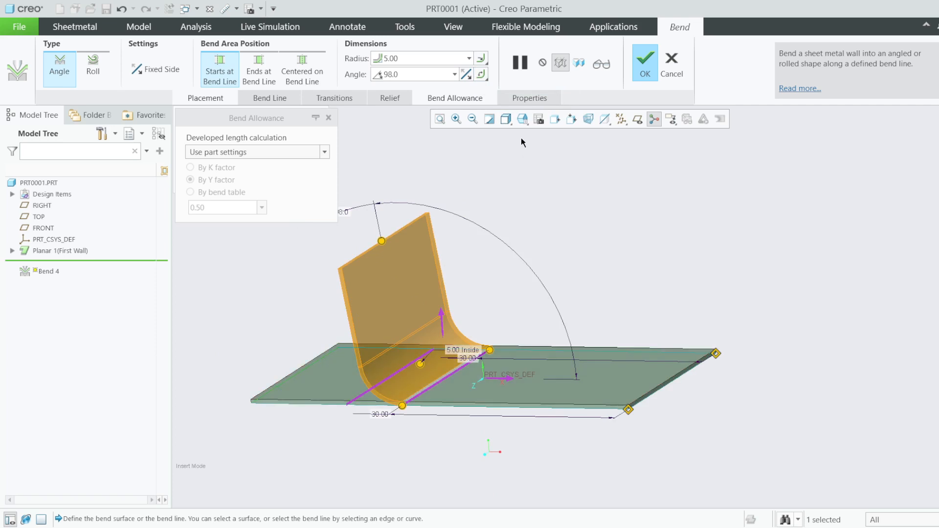
- Orient the model to the FRONT view and fold the wall with its angle handle to an internal angle of 26°
{"action": "left_click", "coordinate": [522, 119]}
{"action": "left_click", "coordinate": [535, 179]}
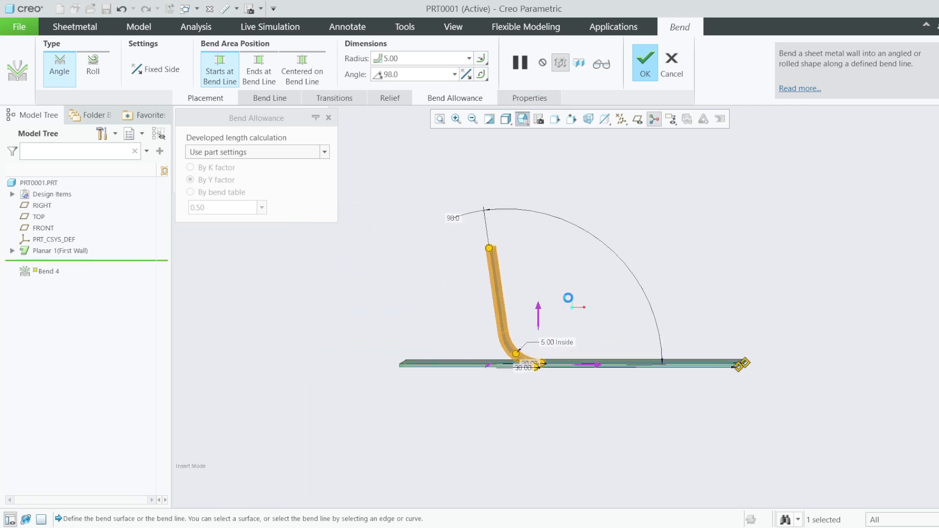
{"action": "left_click_drag", "start_coordinate": [466, 235], "coordinate": [561, 276]}
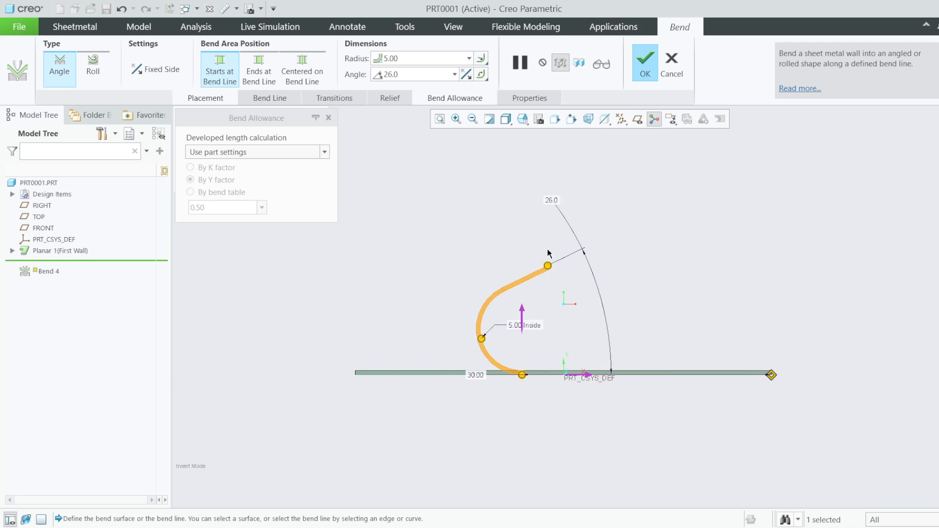
- Switch the 26° bend angle to External Dimension for comparison, and return it to Internal Dimension
{"action": "left_click", "coordinate": [483, 75]}
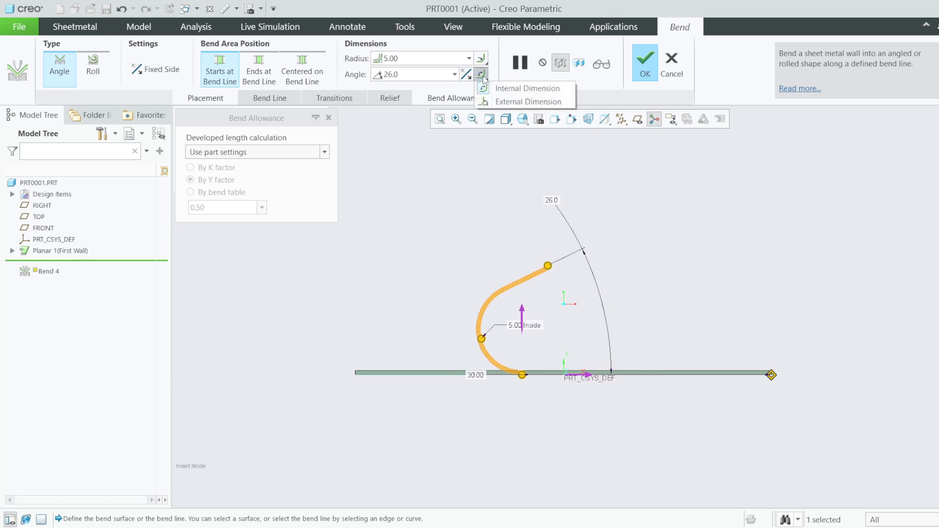
{"action": "left_click", "coordinate": [509, 101]}
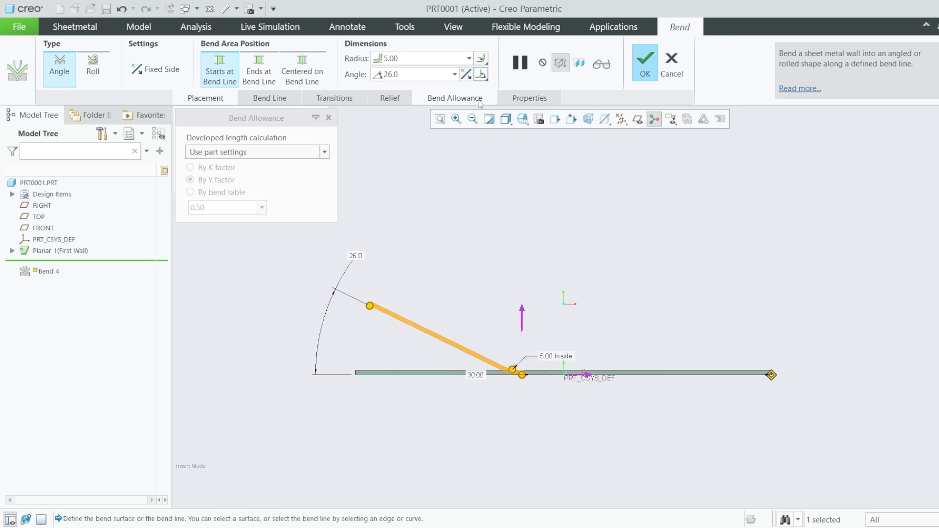
{"action": "left_click", "coordinate": [482, 74]}
{"action": "left_click", "coordinate": [514, 89]}
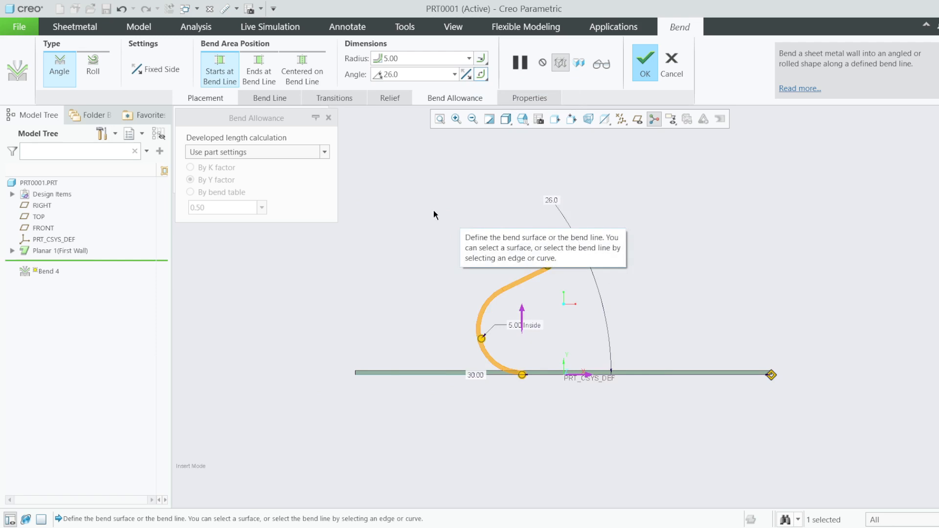
- Set the internal bend angle to 30°, complete the bend, and show the part in its default orientation
{"action": "left_click", "coordinate": [410, 78]}
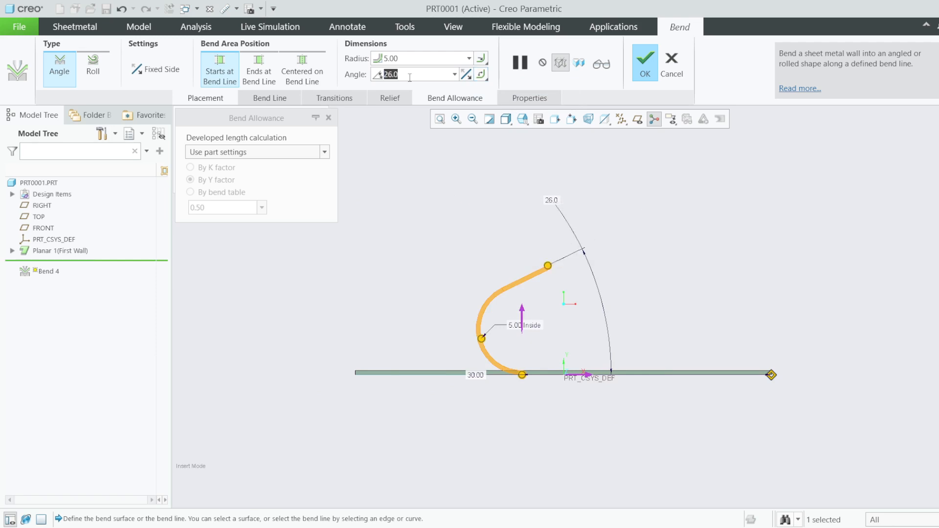
{"action": "type", "text": "30"}
{"action": "middle_click", "coordinate": [452, 196]}
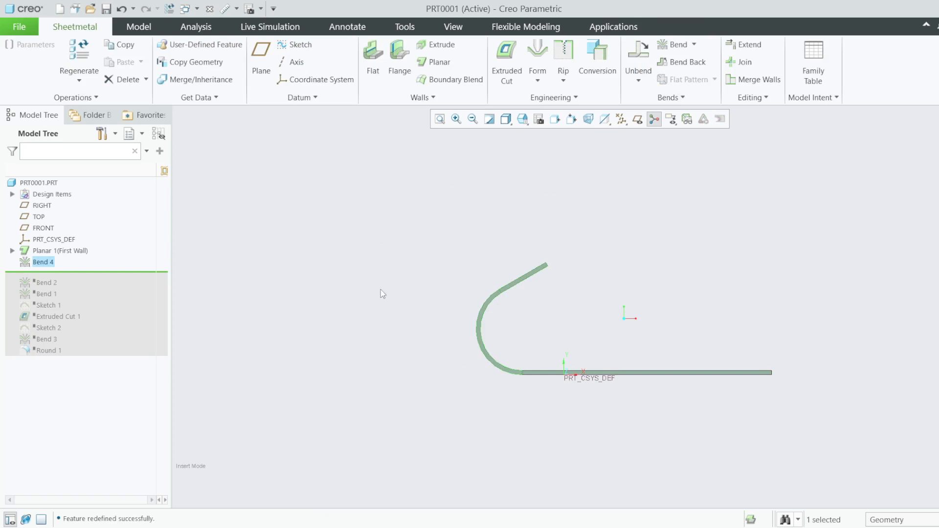
{"action": "key", "text": "ctrl+d"}
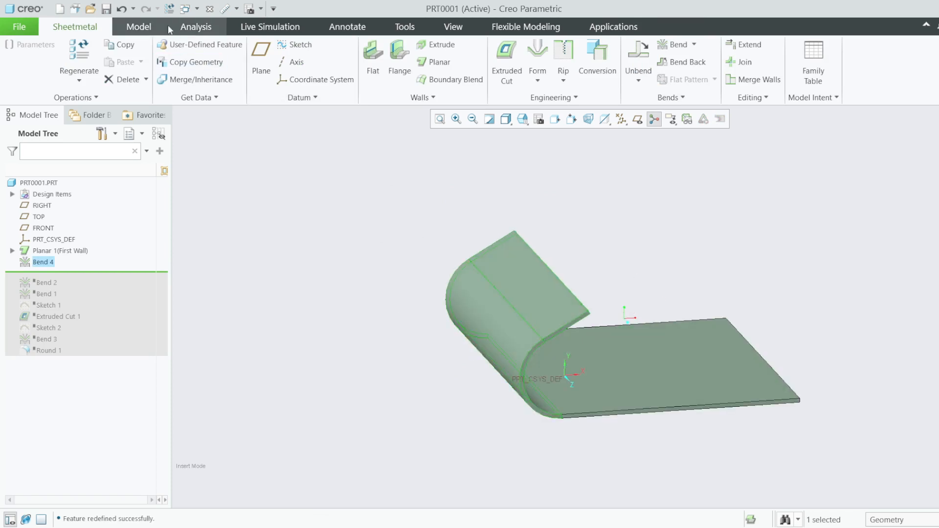
- Measure the angle between the bent wall's outer flat face and the top face of the flat plate
{"action": "left_click", "coordinate": [536, 304]}
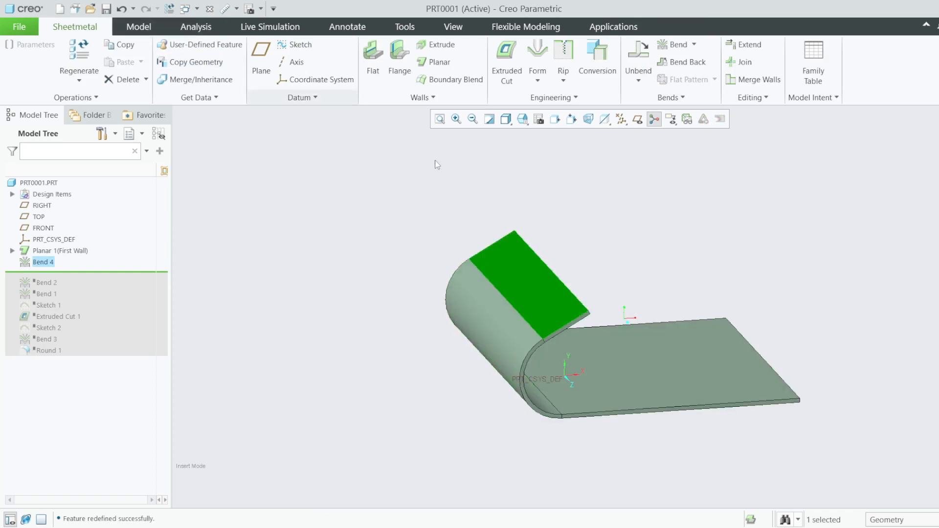
{"action": "left_click", "coordinate": [680, 336], "text": "ctrl"}
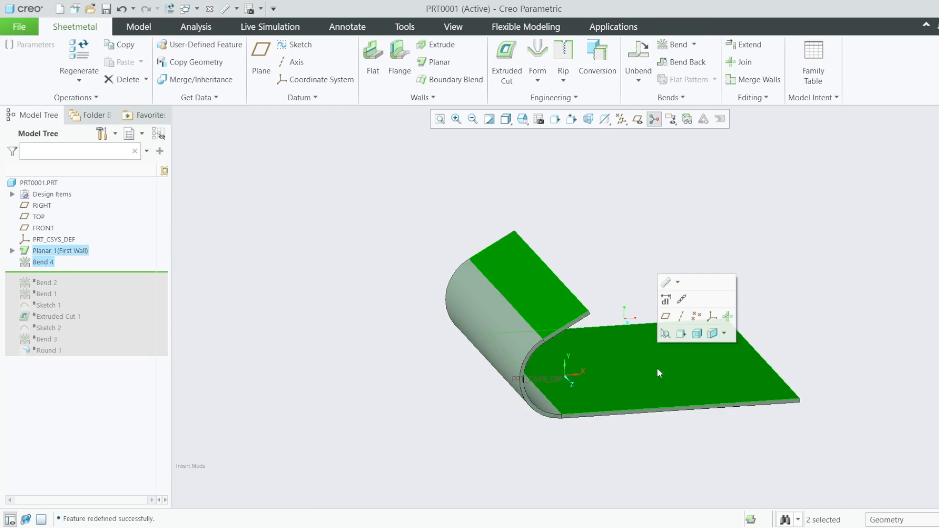
{"action": "left_click", "coordinate": [667, 282]}
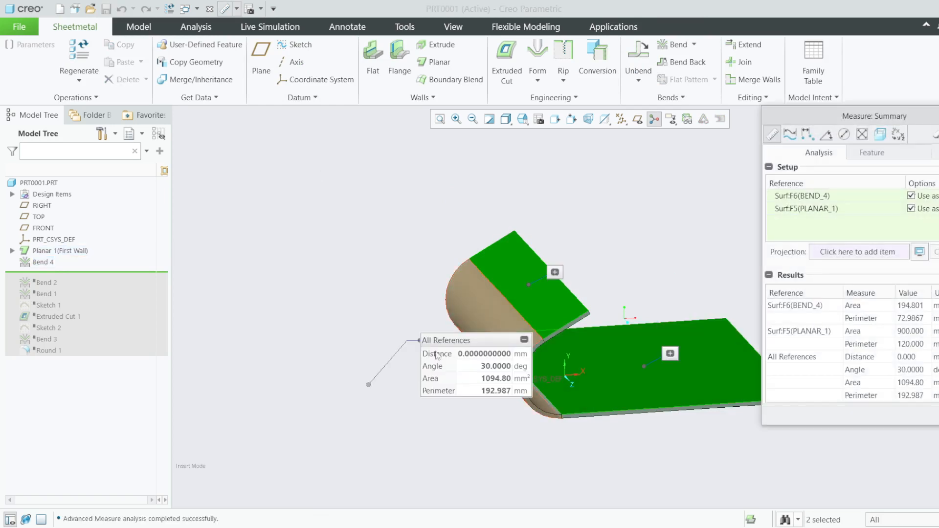
{"action": "left_click_drag", "start_coordinate": [432, 338], "coordinate": [354, 261]}
{"action": "scroll", "coordinate": [394, 298], "scroll_direction": "up", "scroll_amount": 2}
{"action": "scroll", "coordinate": [633, 313], "scroll_direction": "down", "scroll_amount": 2}
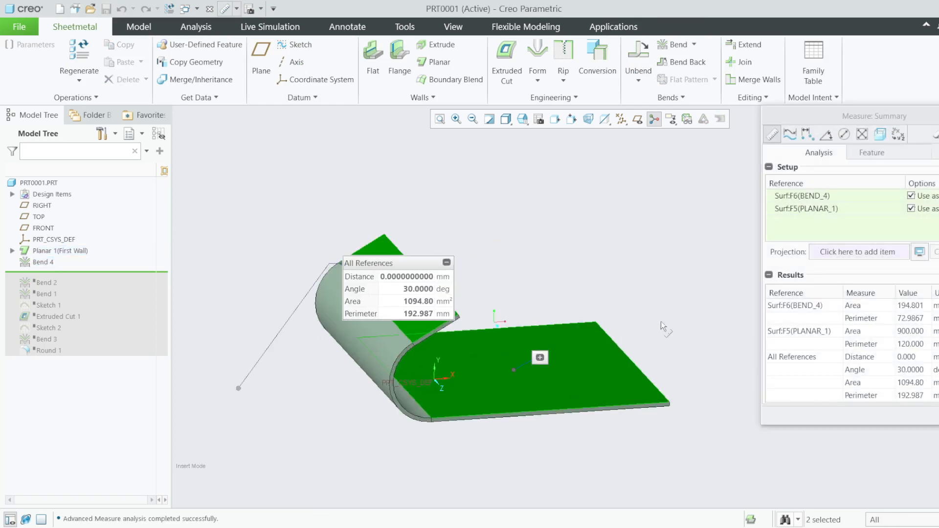
{"action": "left_click", "coordinate": [413, 293]}
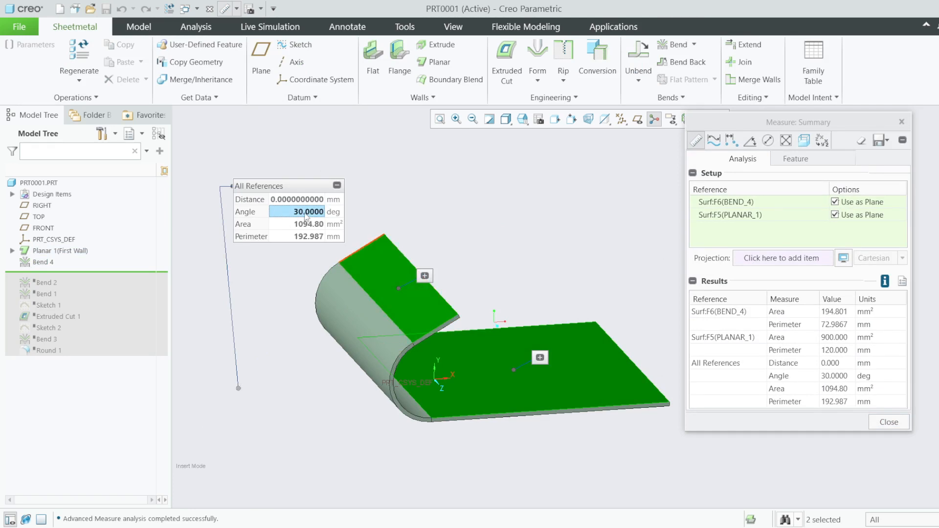
{"action": "left_click", "coordinate": [902, 122]}
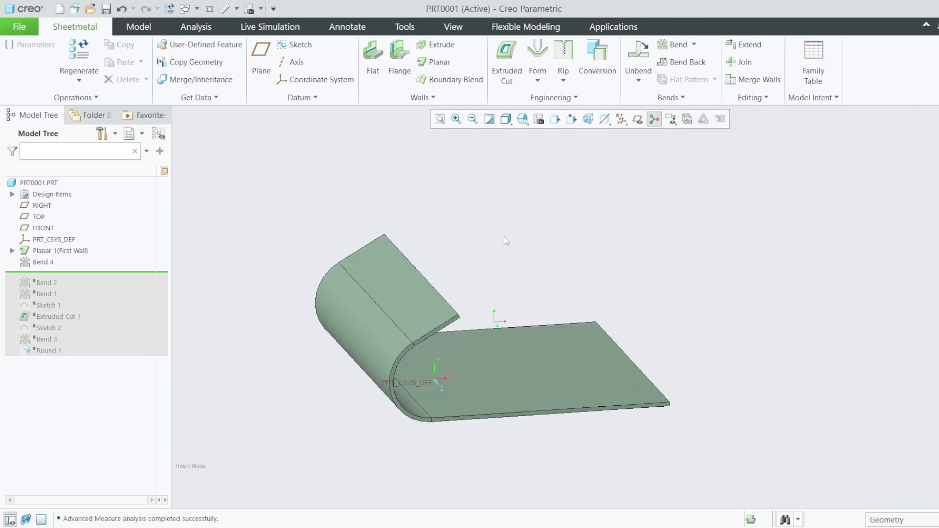
- Redefine Bend 4 to use External Dimension for its 30° angle, and complete it
{"action": "right_click", "coordinate": [47, 263]}
{"action": "left_click", "coordinate": [72, 209]}
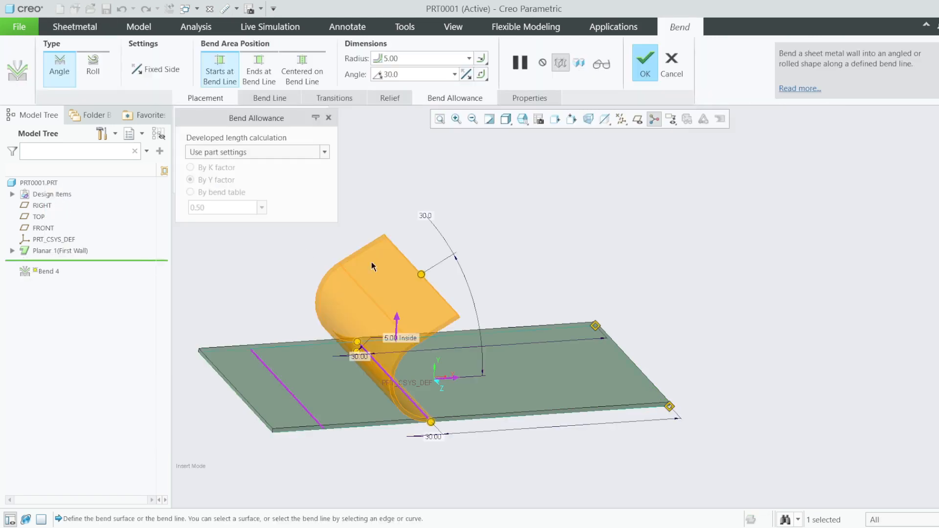
{"action": "left_click", "coordinate": [481, 74]}
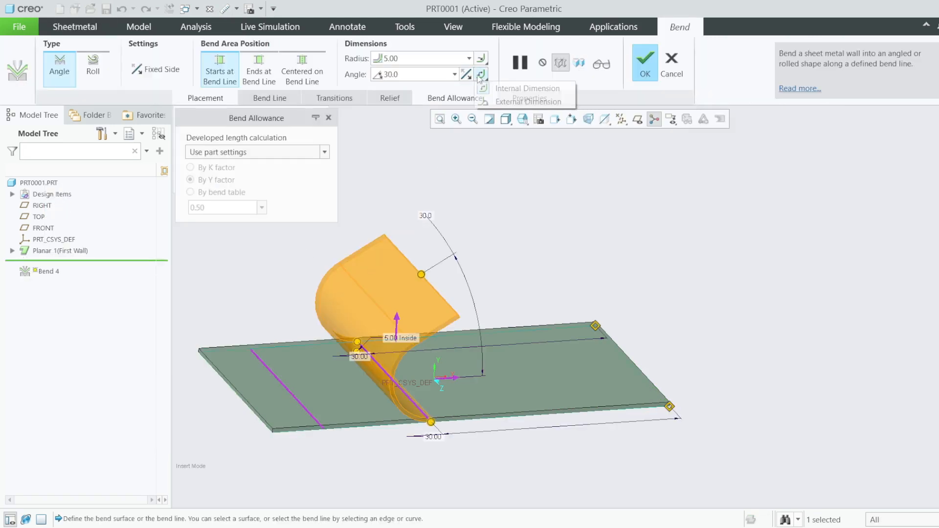
{"action": "left_click", "coordinate": [502, 100]}
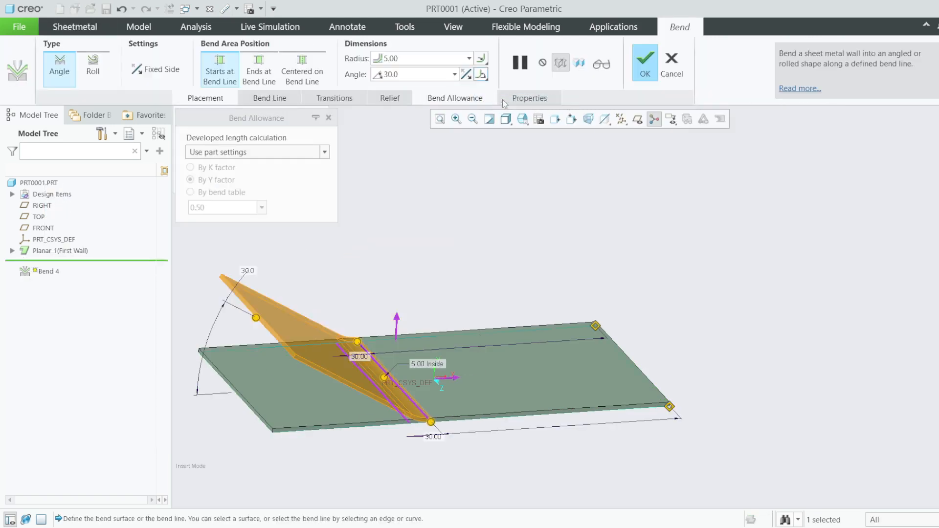
{"action": "left_click", "coordinate": [635, 73]}
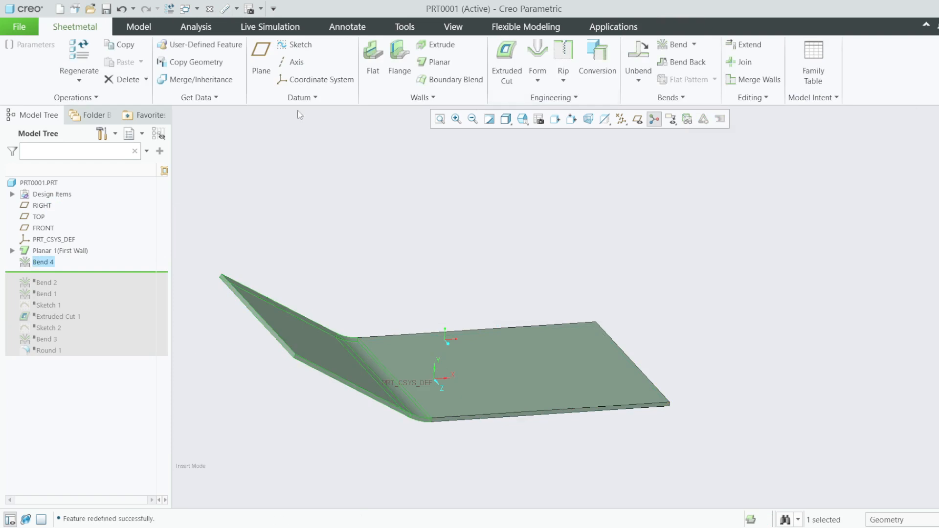
- Measure the angle between the upper faces of the raised wall and the flat plate
{"action": "left_click", "coordinate": [309, 341]}
{"action": "left_click", "coordinate": [477, 369], "text": "ctrl"}
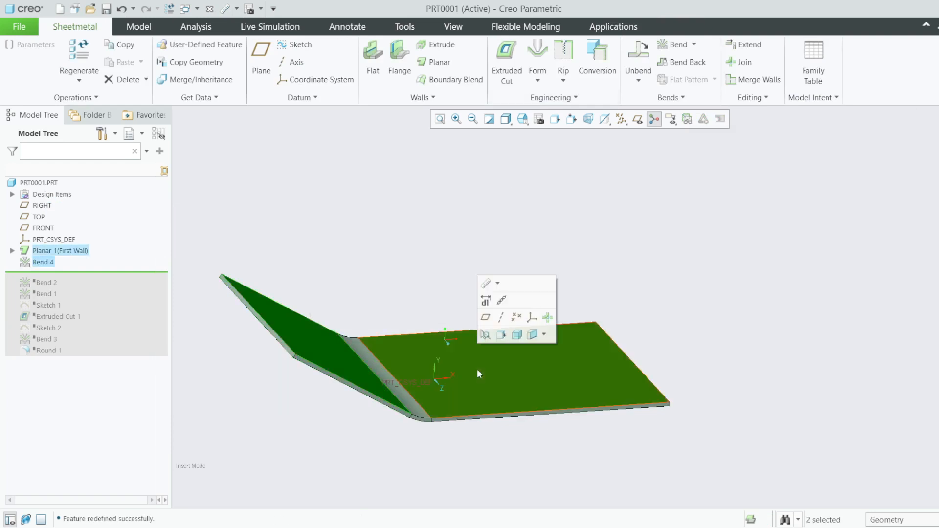
{"action": "left_click", "coordinate": [490, 287]}
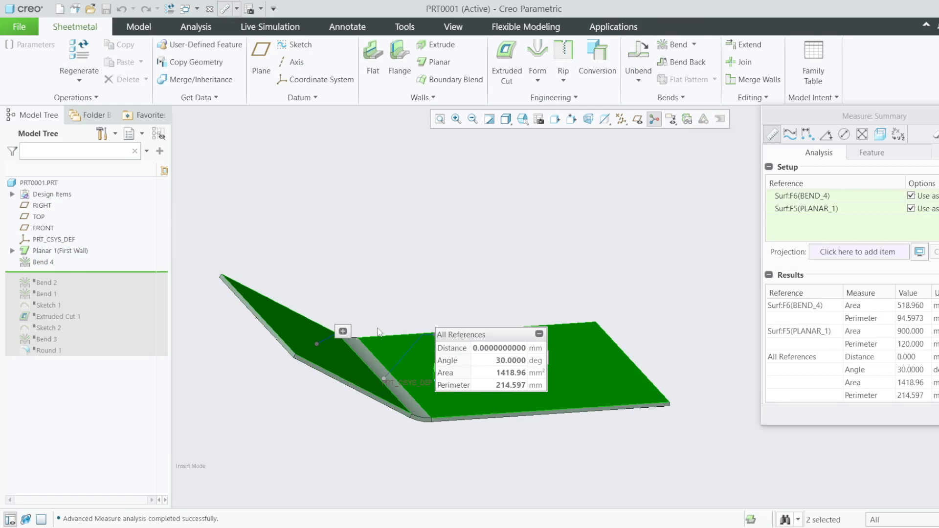
{"action": "key", "text": "Escape"}
{"action": "middle_click_drag", "start_coordinate": [424, 345], "coordinate": [400, 297]}
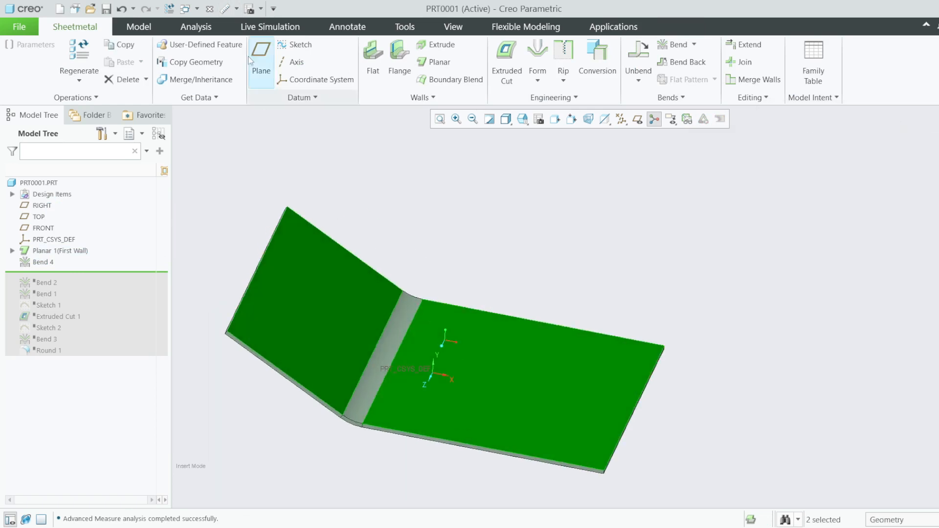
{"action": "left_click", "coordinate": [225, 9]}
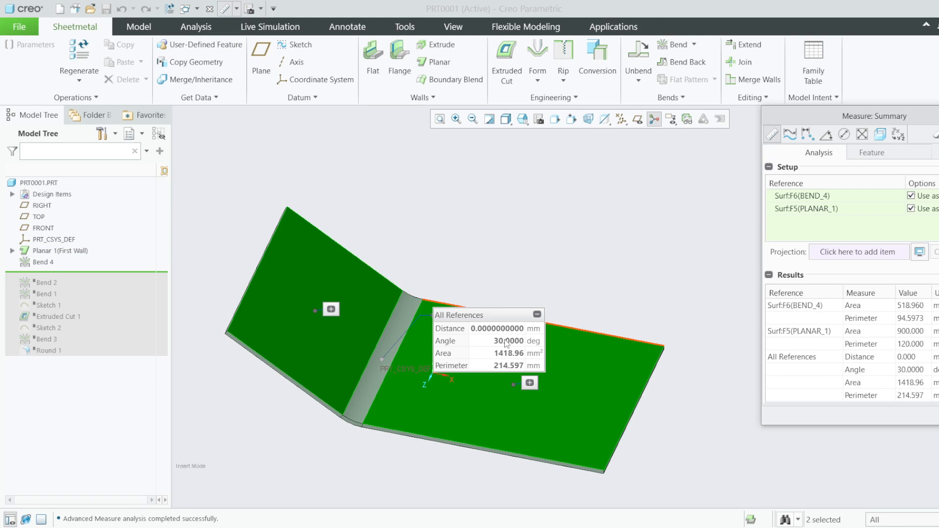
{"action": "mouse_move", "coordinate": [430, 294]}
{"action": "middle_mouse_down"}
{"action": "mouse_move", "coordinate": [438, 241]}
{"action": "mouse_move", "coordinate": [446, 229]}
{"action": "mouse_move", "coordinate": [449, 236]}
{"action": "middle_mouse_up"}
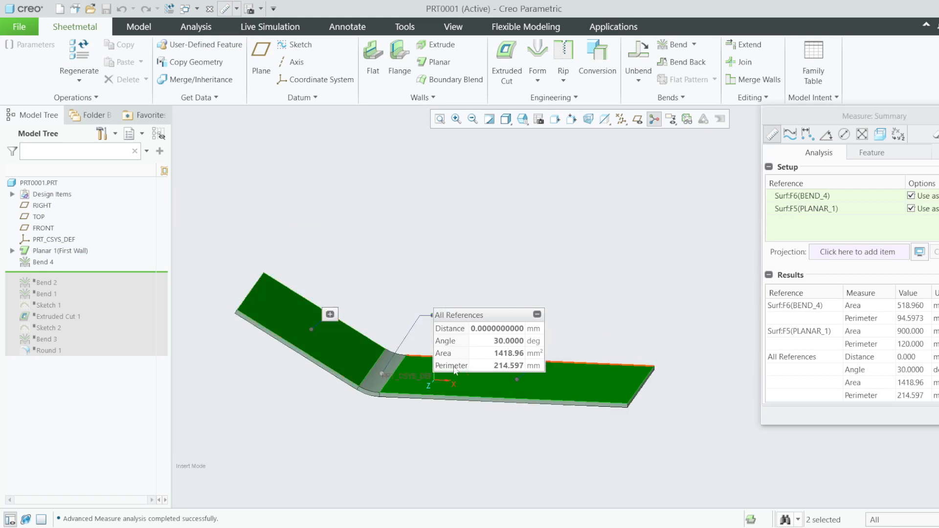
- Examine the measured wall angle in the FRONT view and at an oblique angle, and close the measurement
{"action": "left_click", "coordinate": [523, 119]}
{"action": "left_click", "coordinate": [541, 178]}
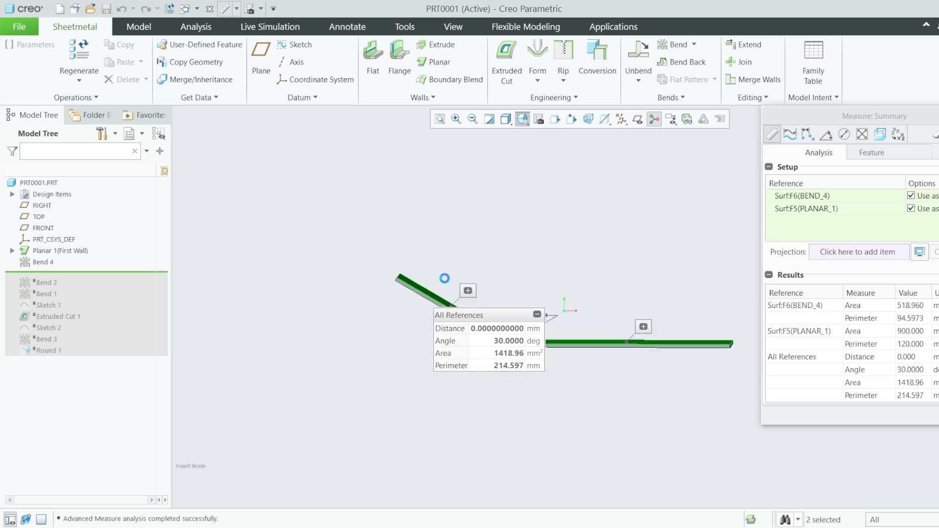
{"action": "left_click_drag", "start_coordinate": [452, 318], "coordinate": [322, 162]}
{"action": "scroll", "coordinate": [641, 327], "scroll_direction": "down", "scroll_amount": 4}
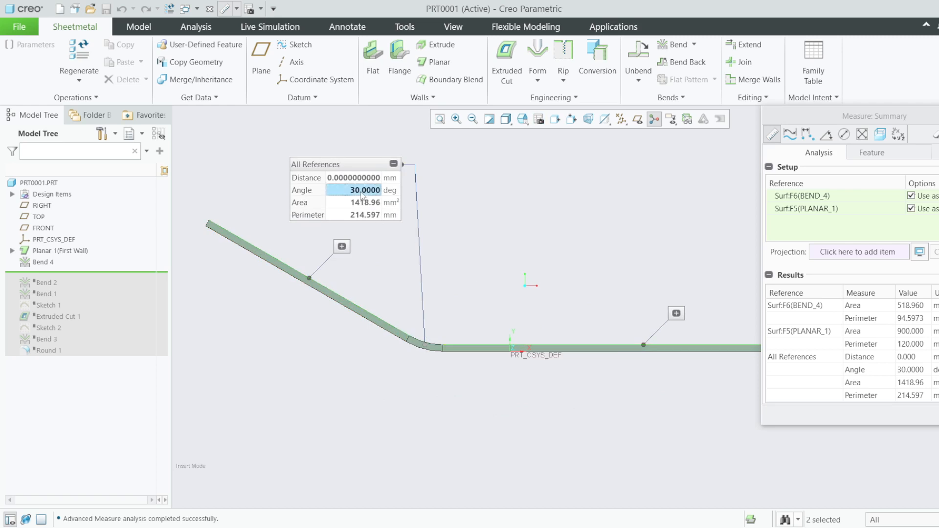
{"action": "middle_click_drag", "start_coordinate": [436, 252], "coordinate": [414, 266]}
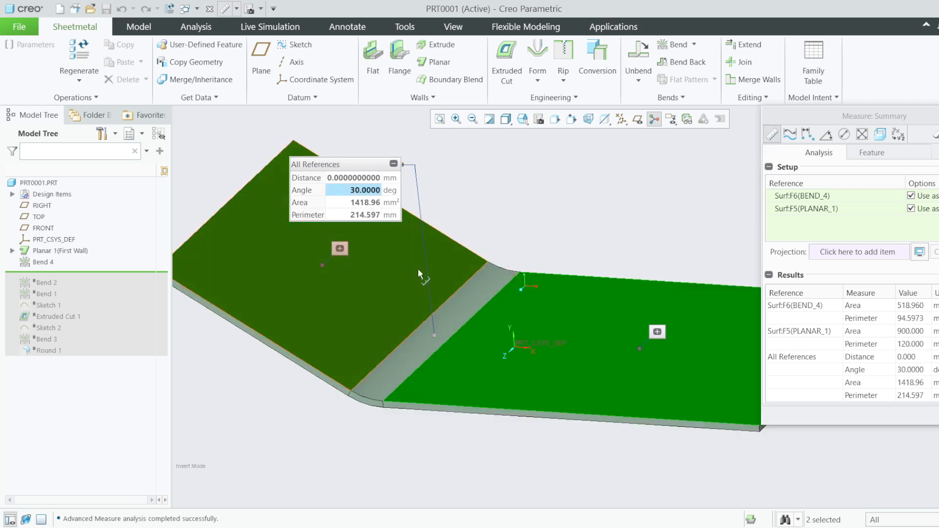
{"action": "scroll", "coordinate": [412, 270], "scroll_direction": "up", "scroll_amount": 1}
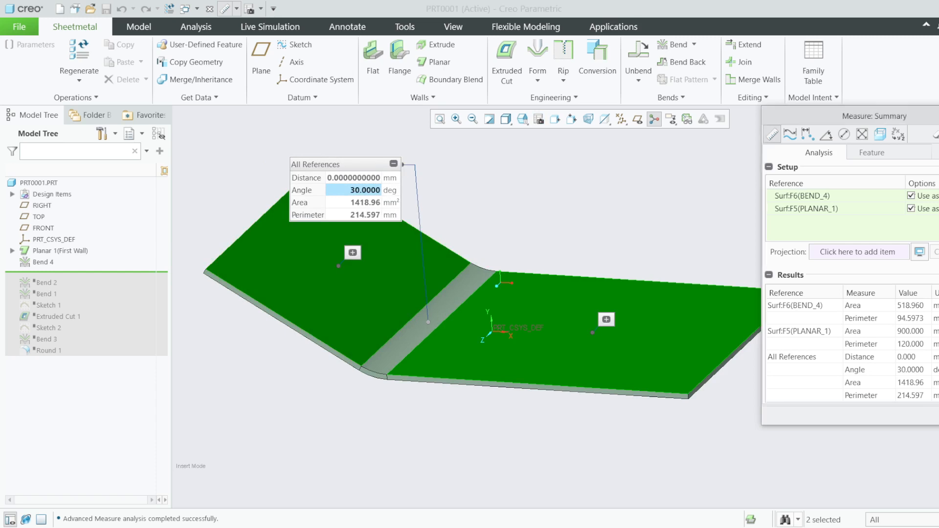
{"action": "key", "text": "Escape"}
- Redefine Bend 4 and change its angle dimensioning to Internal Dimension
{"action": "right_click", "coordinate": [45, 263]}
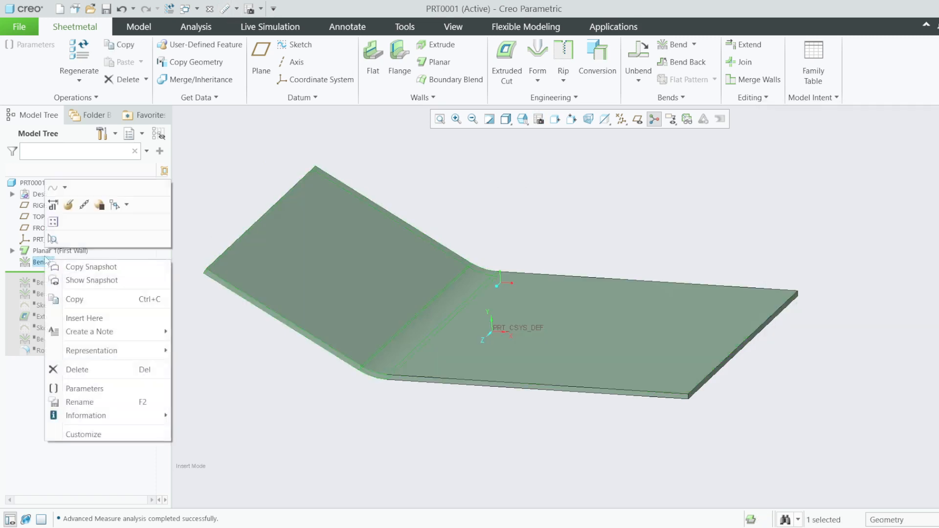
{"action": "left_click", "coordinate": [64, 206]}
{"action": "left_click", "coordinate": [482, 75]}
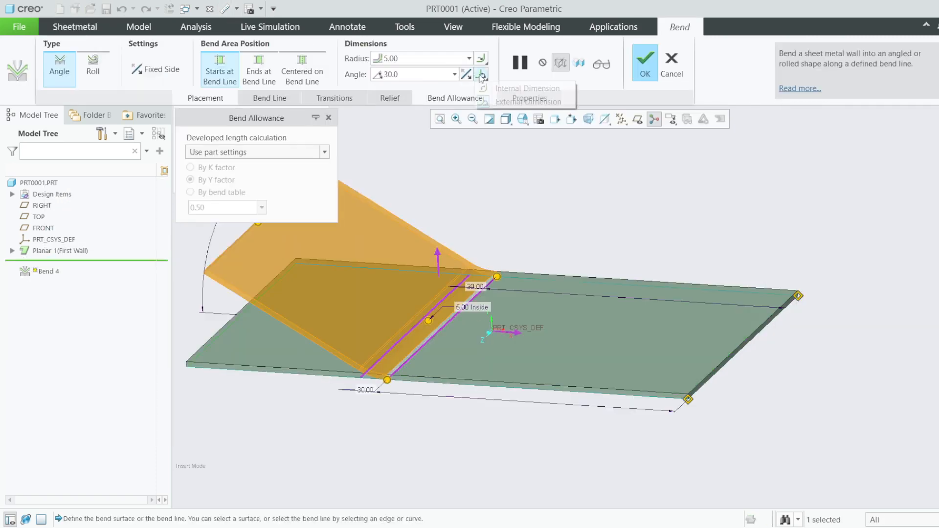
{"action": "left_click", "coordinate": [527, 89]}
{"action": "scroll", "coordinate": [608, 252], "scroll_direction": "up", "scroll_amount": 3}
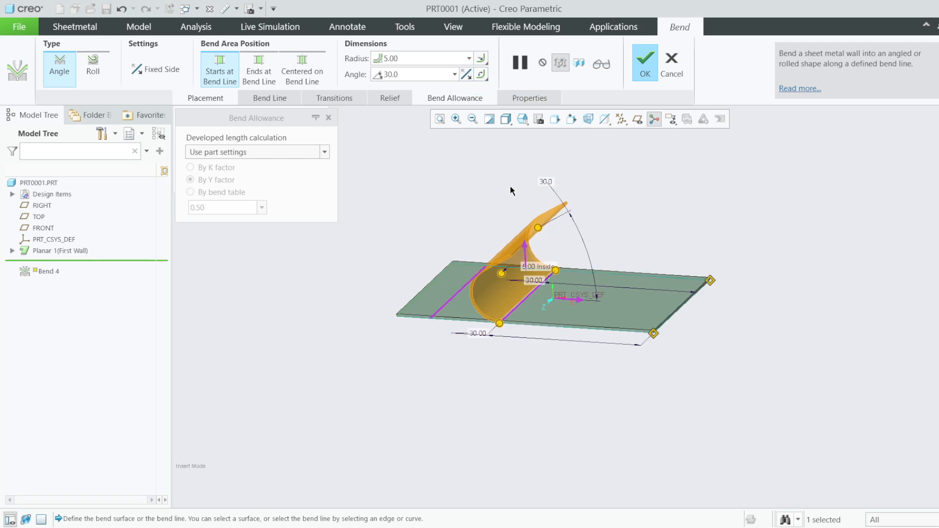
{"action": "mouse_move", "coordinate": [509, 186]}
{"action": "middle_mouse_down"}
{"action": "mouse_move", "coordinate": [539, 193]}
{"action": "mouse_move", "coordinate": [514, 192]}
{"action": "middle_mouse_up"}
{"action": "scroll", "coordinate": [618, 210], "scroll_direction": "down", "scroll_amount": 3}
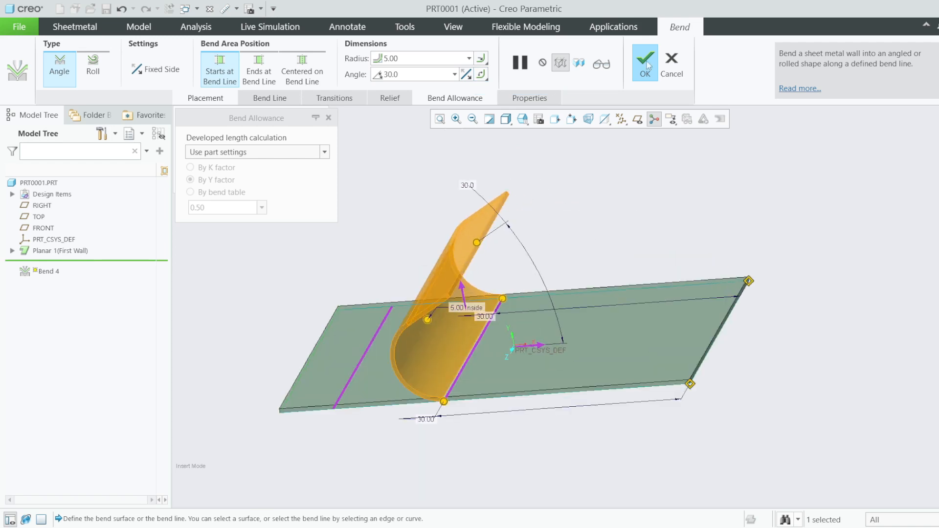
- Set the bend angle to 90° and complete the bend
{"action": "double_click", "coordinate": [398, 74]}
{"action": "type", "text": "90"}
{"action": "key", "text": "Return"}
{"action": "left_click", "coordinate": [646, 62]}
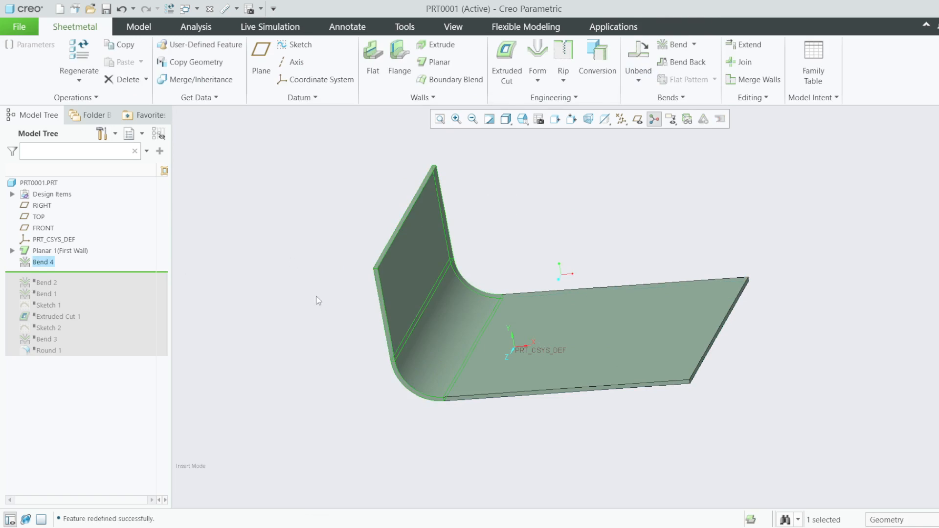
- Roll the model back to just after the first planar wall, placing the insertion point before Bend 4
{"action": "middle_click_drag", "start_coordinate": [317, 295], "coordinate": [281, 297]}
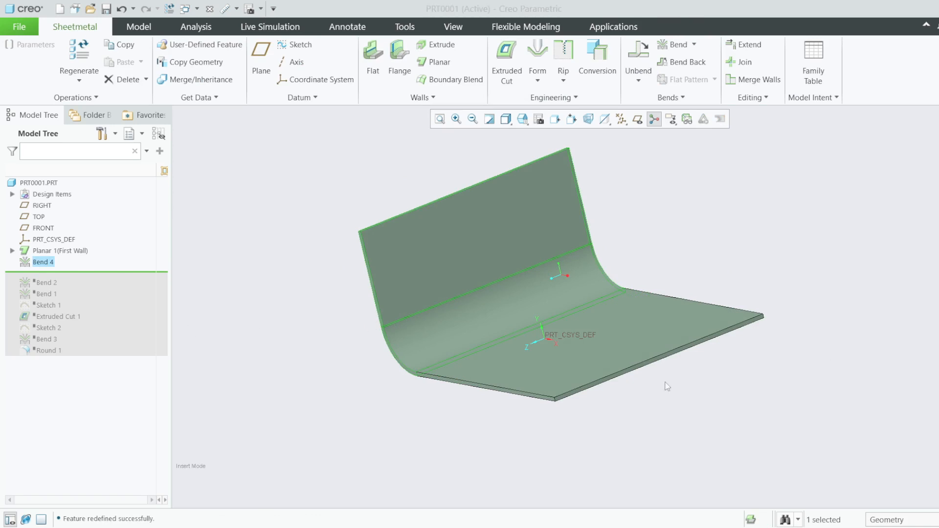
{"action": "left_click", "coordinate": [90, 268]}
{"action": "left_click_drag", "start_coordinate": [89, 259], "coordinate": [90, 260]}
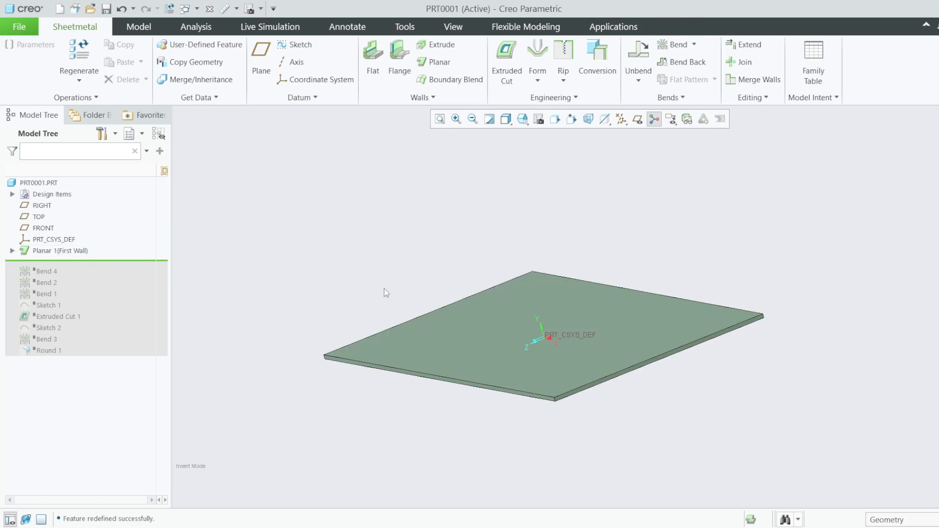
- Start a new angled Bend feature with the plate's top face as the bend surface
{"action": "middle_click_drag", "start_coordinate": [384, 289], "coordinate": [399, 305]}
{"action": "left_click", "coordinate": [678, 45]}
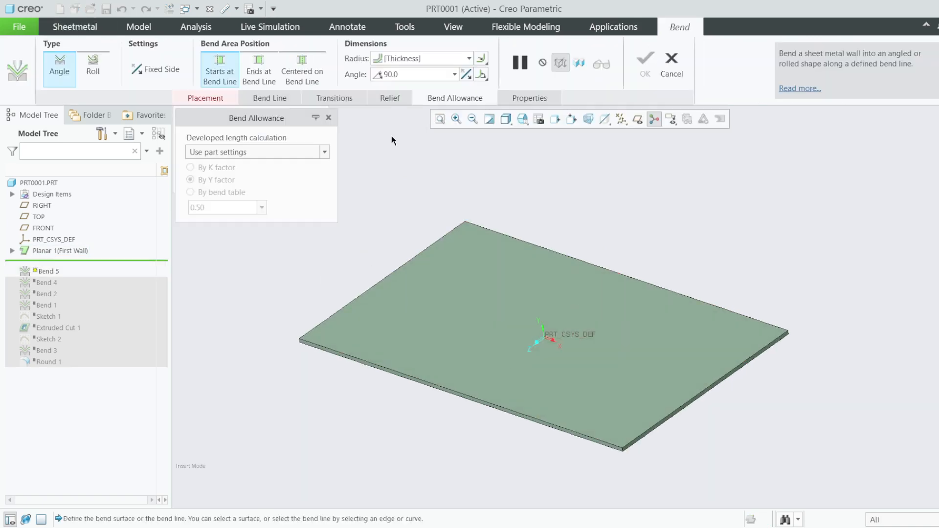
{"action": "left_click", "coordinate": [520, 287]}
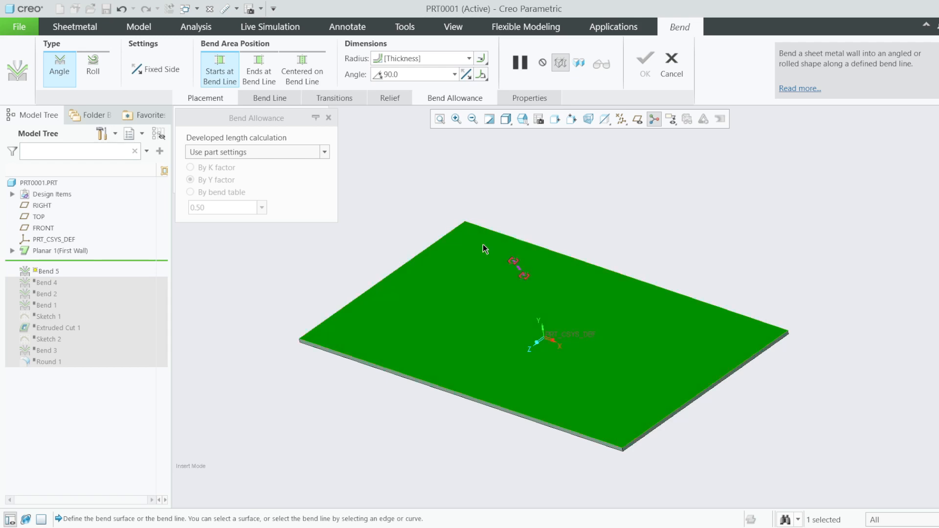
- Sketch a slanted bend line across the plate's top face, running from the front long edge to the back long edge
{"action": "left_click", "coordinate": [255, 100]}
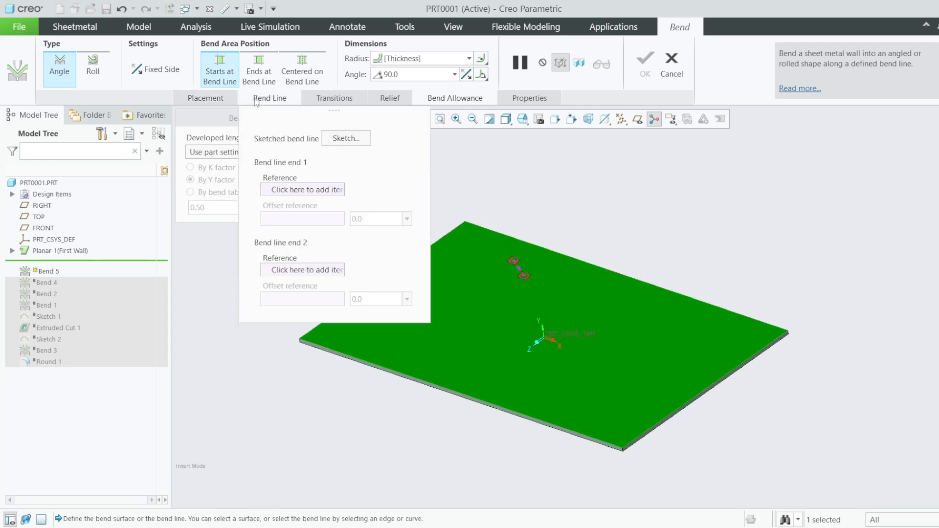
{"action": "scroll", "coordinate": [664, 299], "scroll_direction": "up", "scroll_amount": 1}
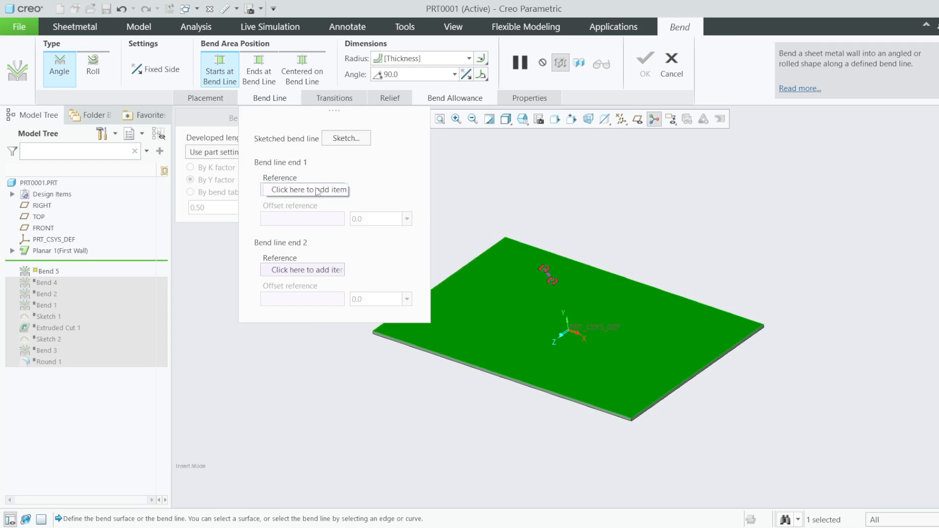
{"action": "left_click_drag", "start_coordinate": [545, 270], "coordinate": [511, 286]}
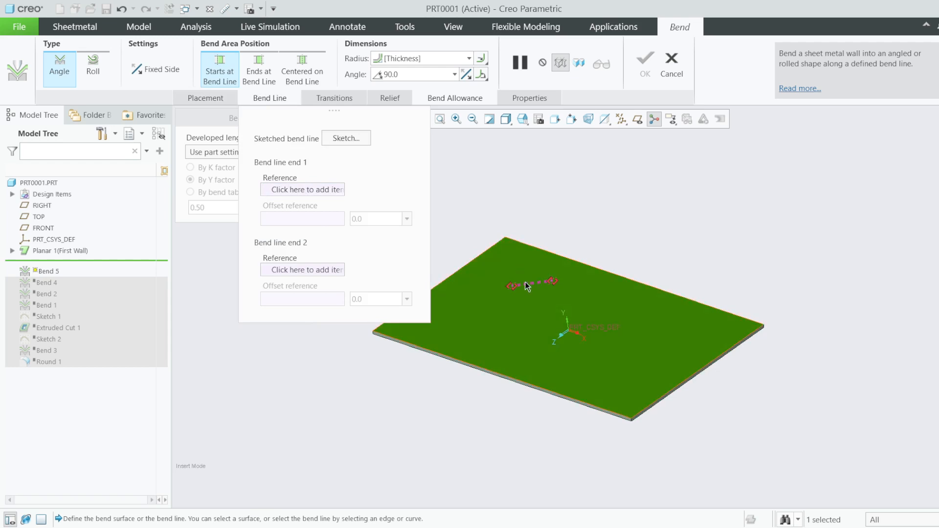
{"action": "left_click", "coordinate": [348, 139]}
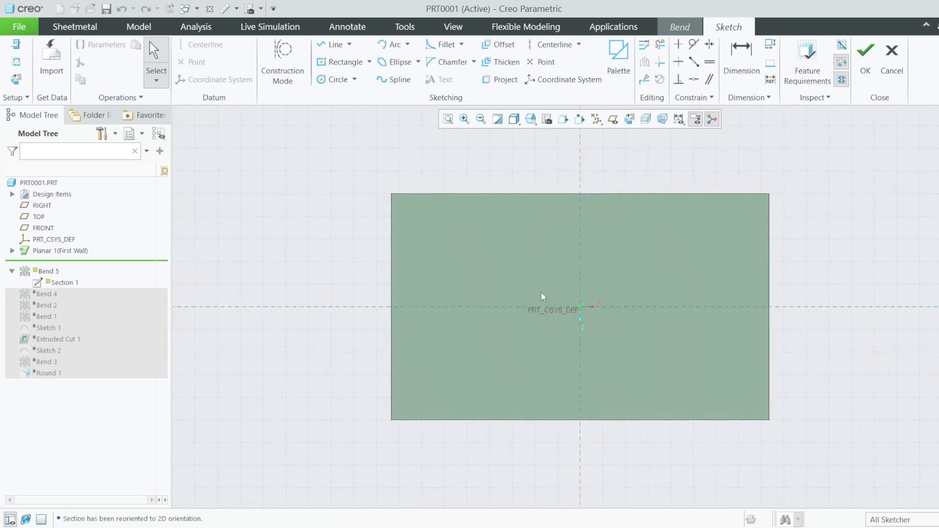
{"action": "left_click", "coordinate": [335, 44]}
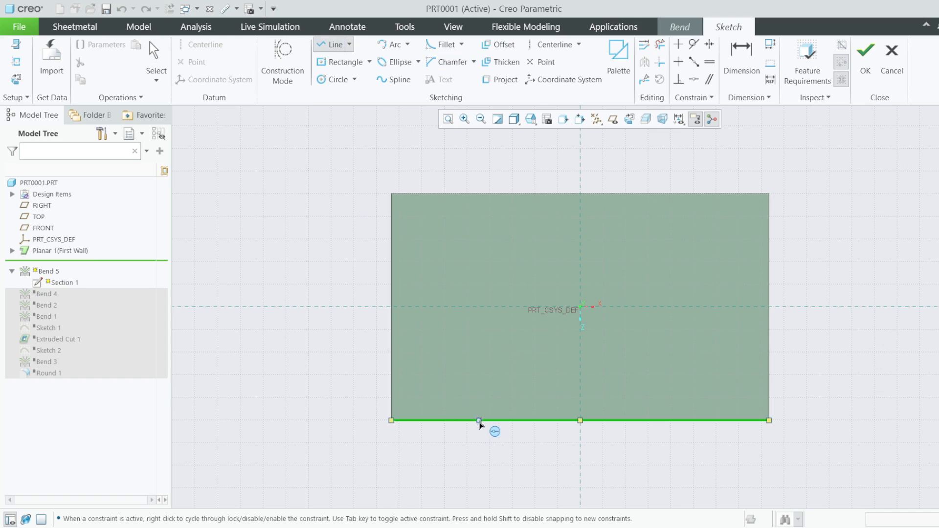
{"action": "left_click", "coordinate": [484, 417]}
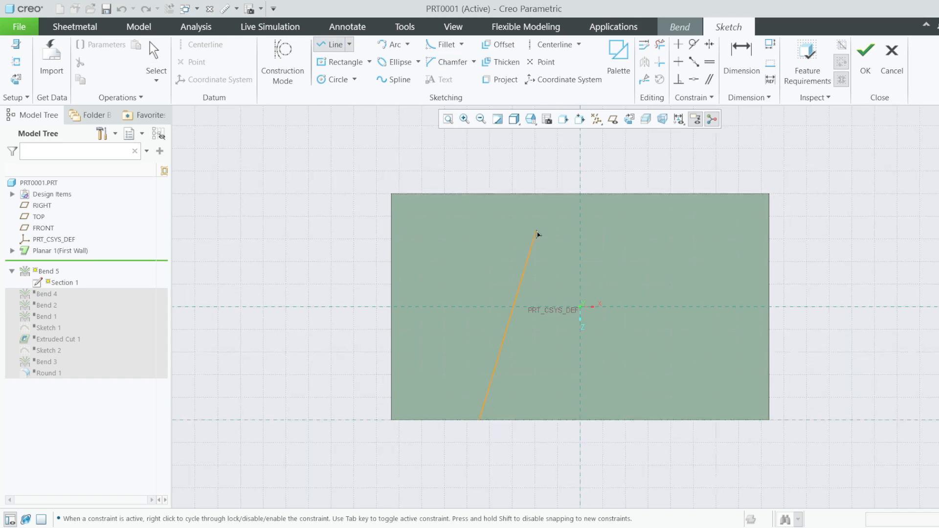
{"action": "left_click", "coordinate": [558, 194]}
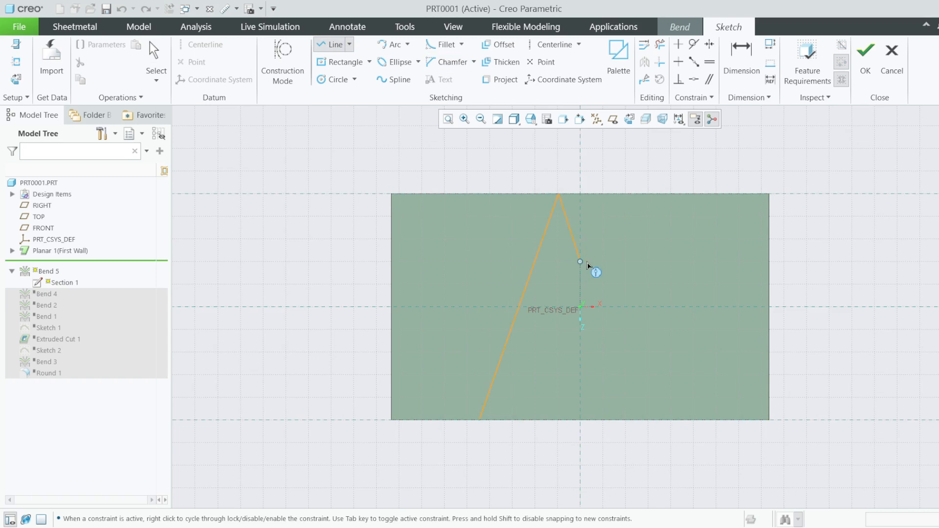
{"action": "middle_click", "coordinate": [574, 265]}
{"action": "middle_click", "coordinate": [546, 264]}
- Add the plate's left short edge as a reference for the bend line sketch
{"action": "key", "text": "d"}
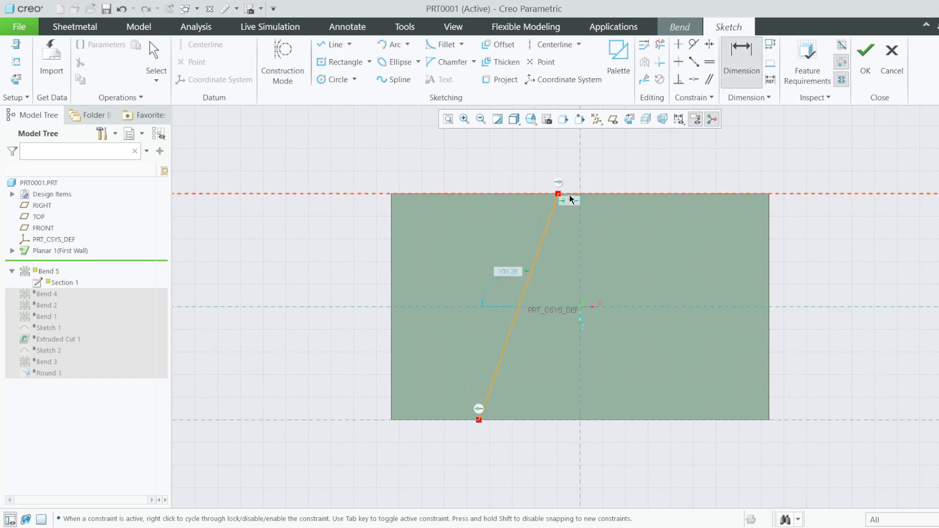
{"action": "left_click", "coordinate": [6, 56]}
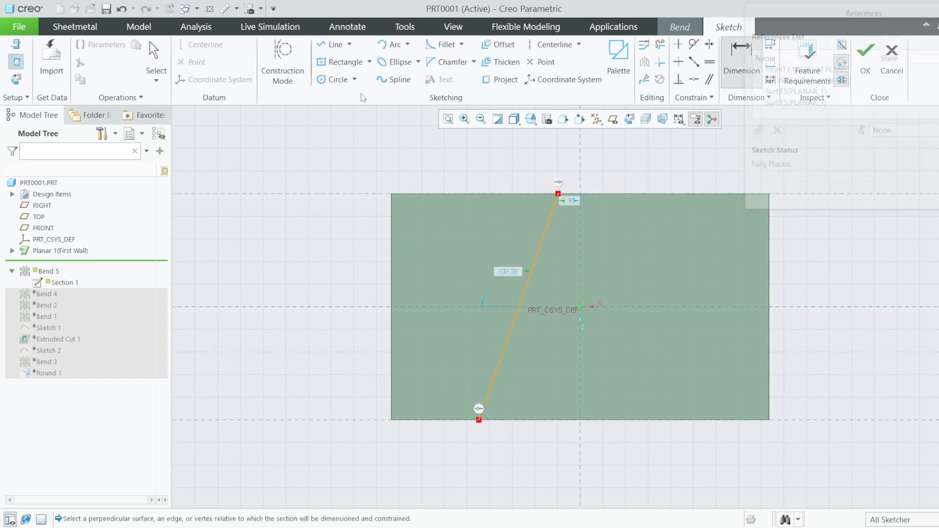
{"action": "left_click", "coordinate": [391, 225]}
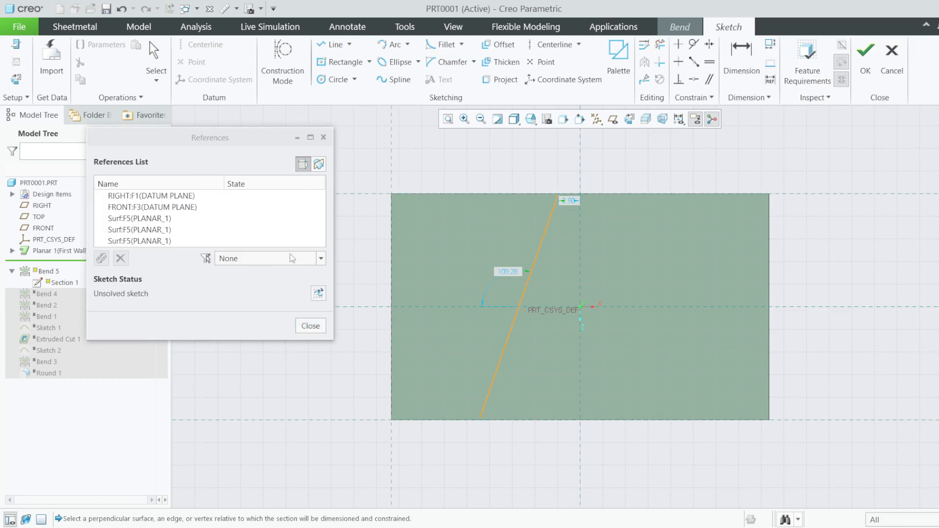
{"action": "left_click", "coordinate": [310, 326]}
- Dimension the bend line's back end 20 and its front end 10 from the plate's left edge, and finish the sketch
{"action": "key", "text": "d"}
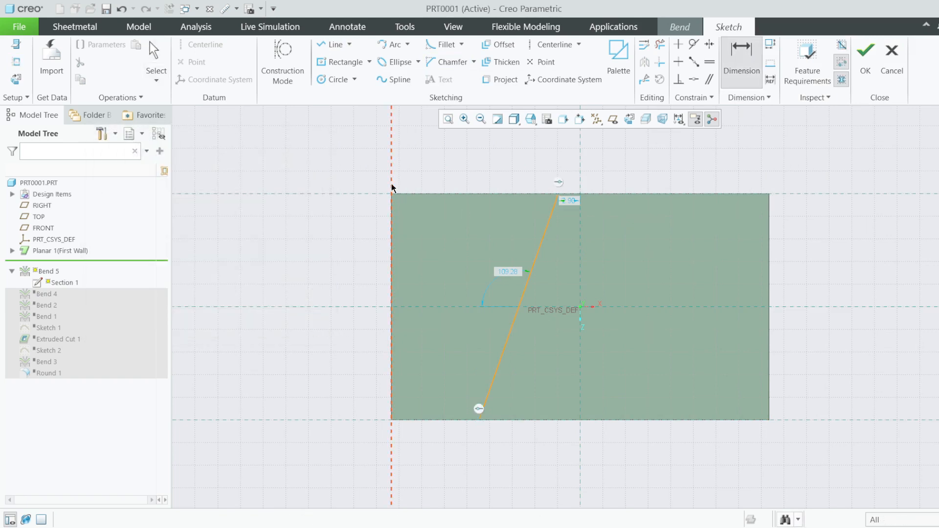
{"action": "middle_click", "coordinate": [476, 177]}
{"action": "type", "text": "20"}
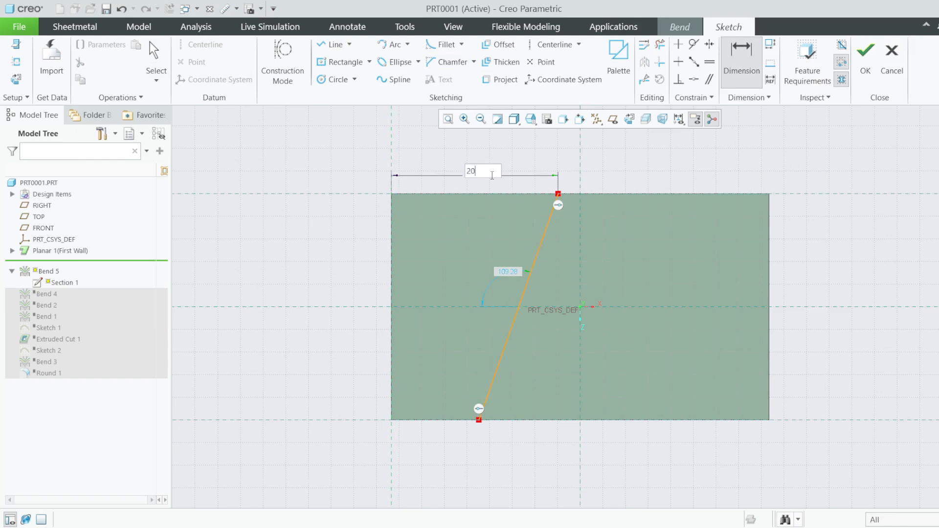
{"action": "key", "text": "Return"}
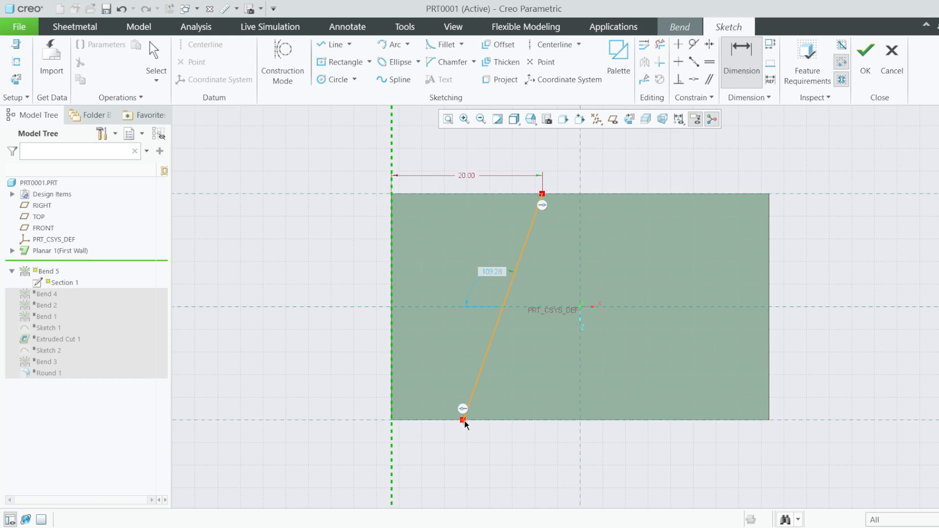
{"action": "middle_click", "coordinate": [439, 441]}
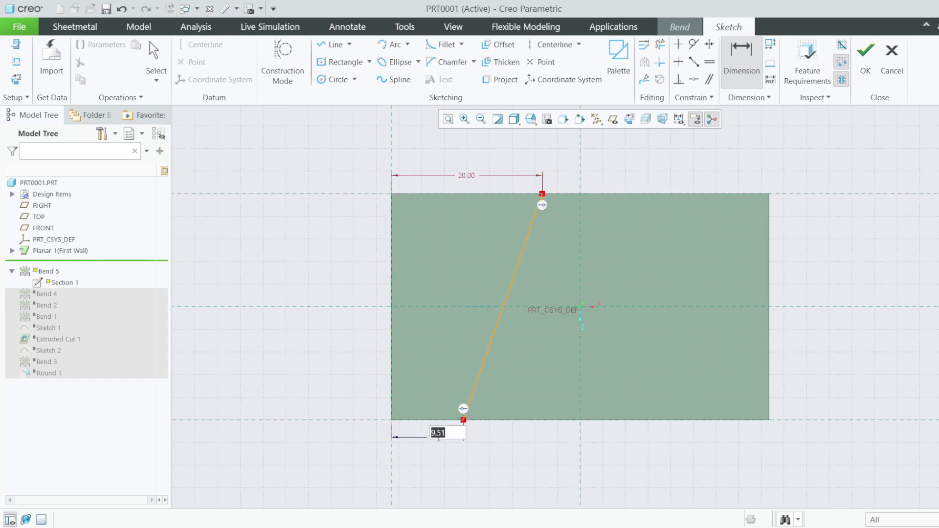
{"action": "type", "text": "10"}
{"action": "key", "text": "Return"}
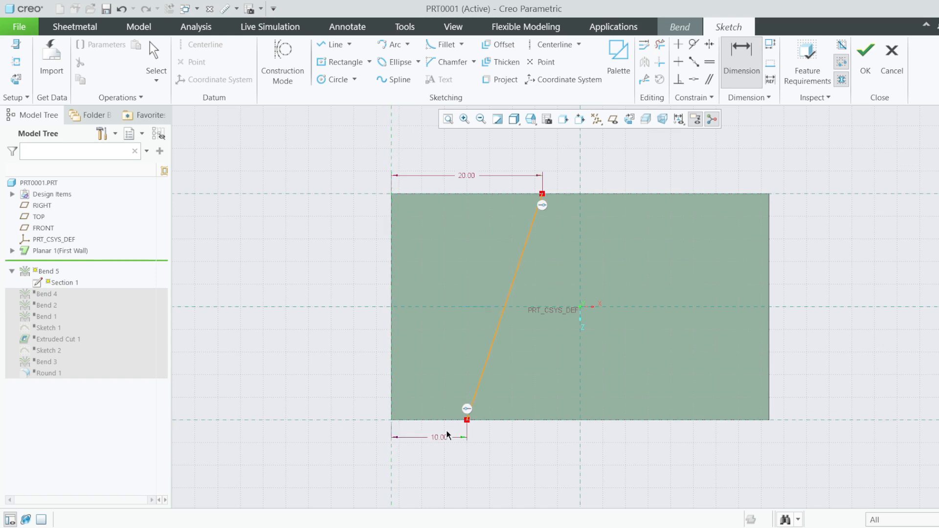
{"action": "middle_click_drag", "start_coordinate": [440, 391], "coordinate": [441, 351]}
{"action": "left_click", "coordinate": [870, 55]}
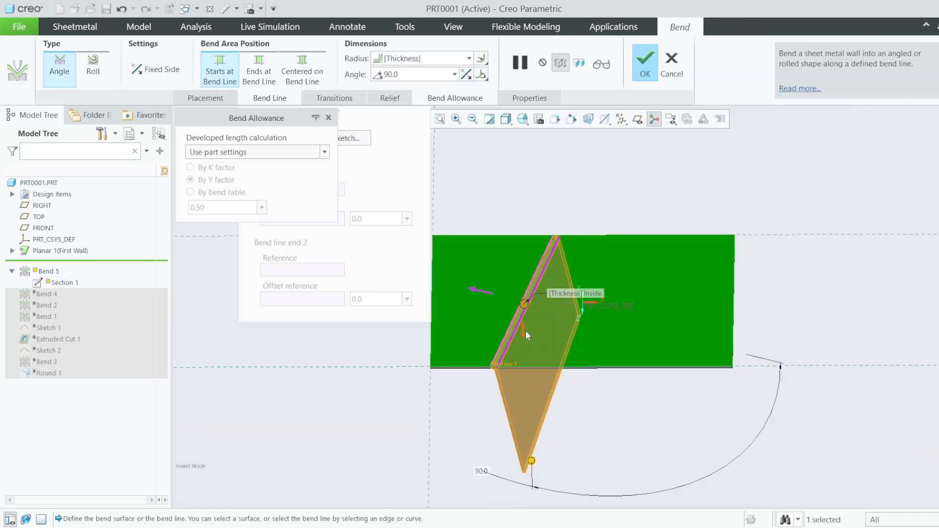
- Flip the 90° bend upward, make the larger side of the plate the fixed side, and accept the bend
{"action": "left_click", "coordinate": [523, 334]}
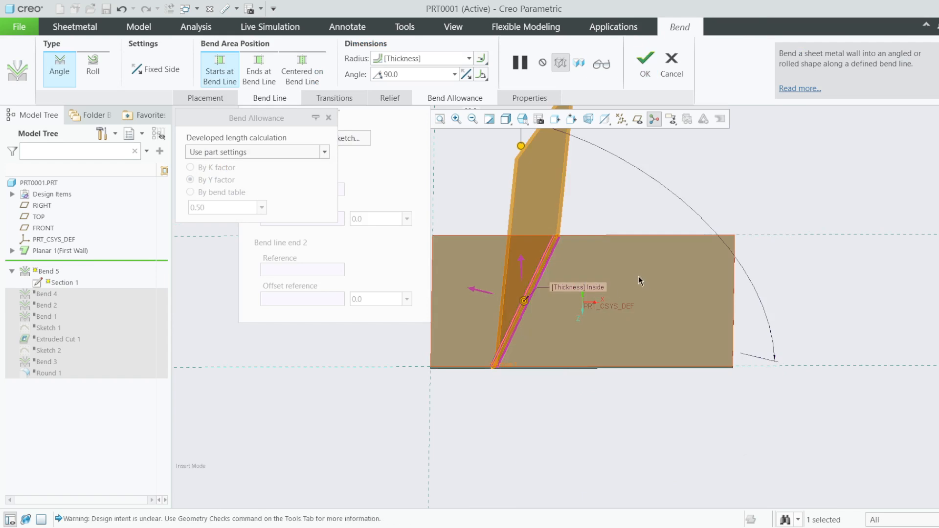
{"action": "left_click", "coordinate": [477, 290]}
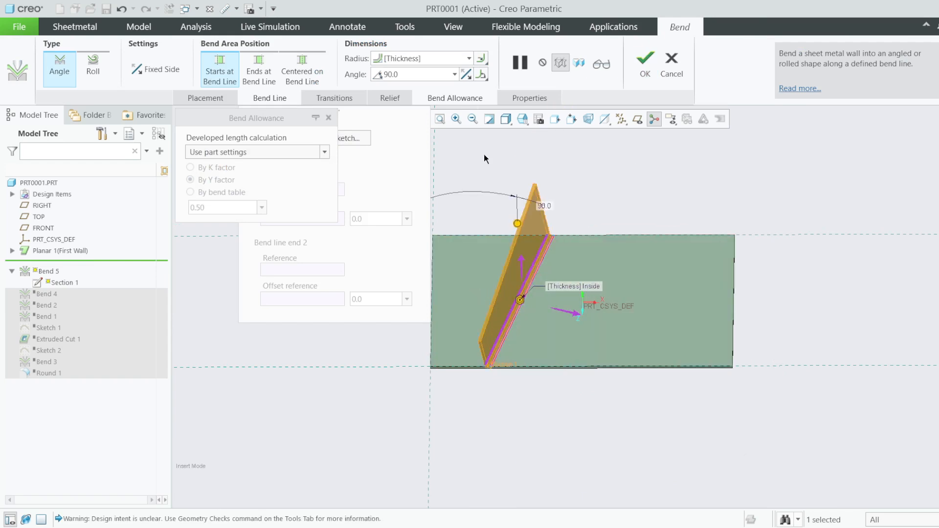
{"action": "left_click", "coordinate": [645, 63]}
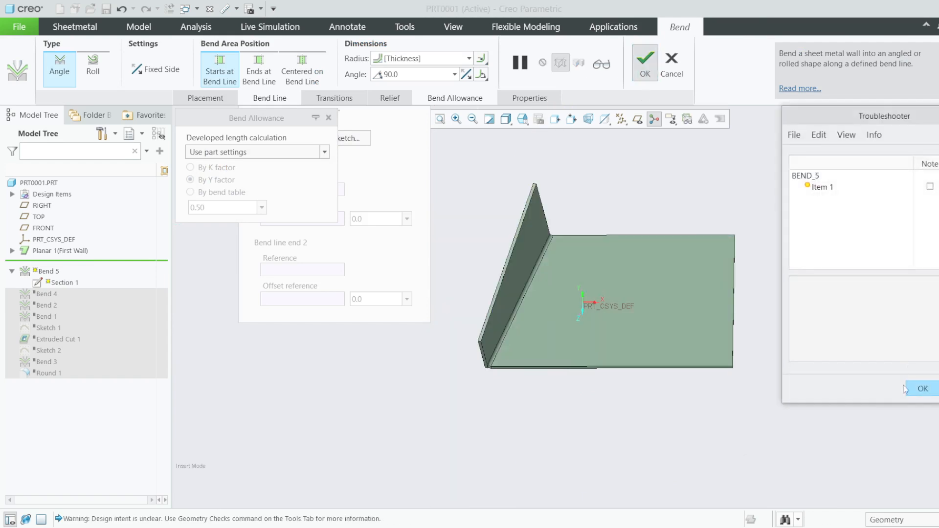
- Read the Troubleshooter item for the slanted bend and accept it to complete the feature
{"action": "left_click_drag", "start_coordinate": [818, 113], "coordinate": [363, 126]}
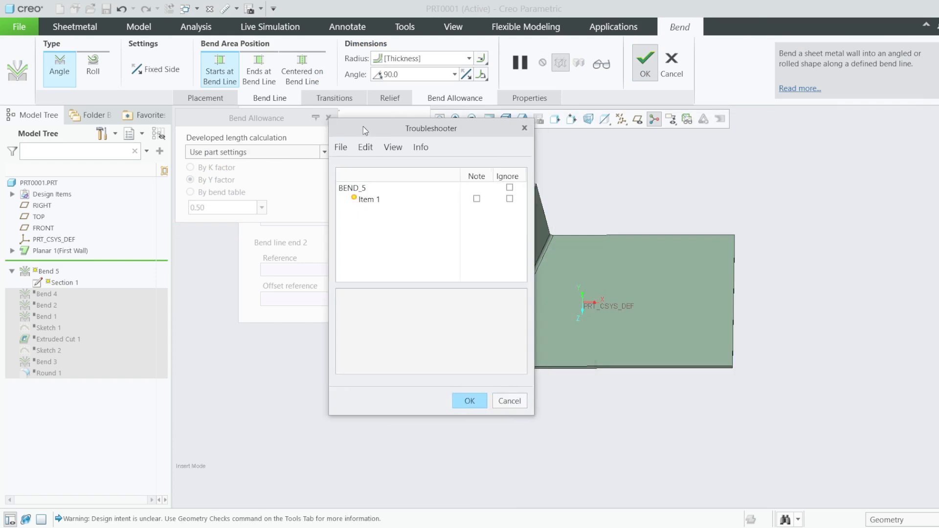
{"action": "left_click", "coordinate": [364, 205]}
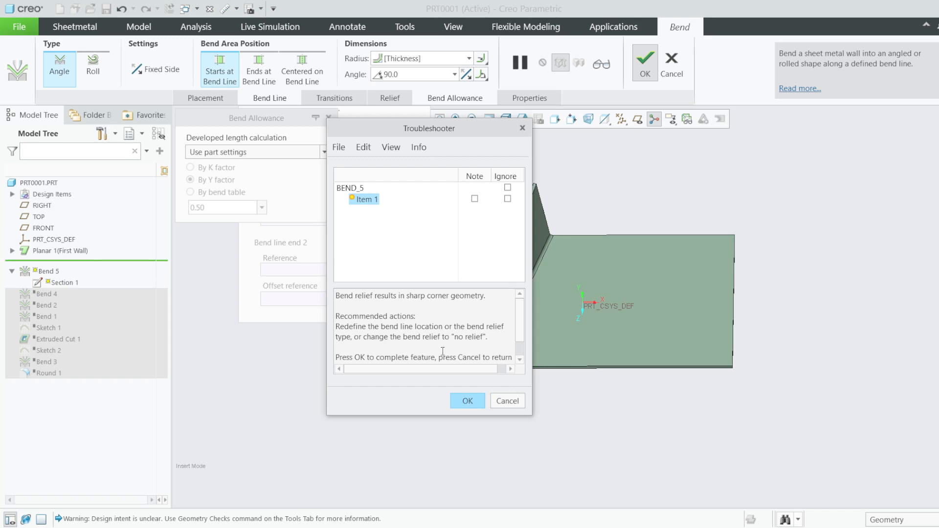
{"action": "left_click", "coordinate": [466, 401]}
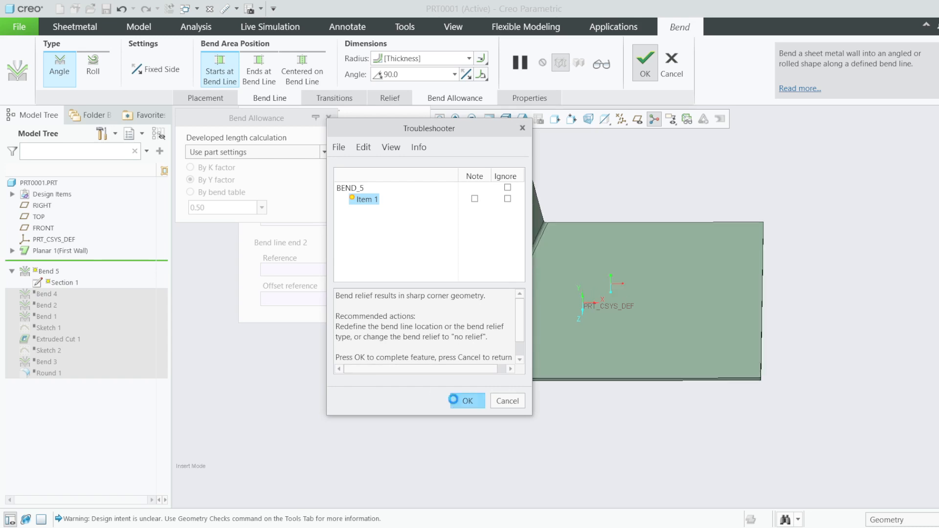
- Examine the end of the slanted bend at the plate's front edge for sharp corner geometry
{"action": "scroll", "coordinate": [489, 363], "scroll_direction": "up", "scroll_amount": 5}
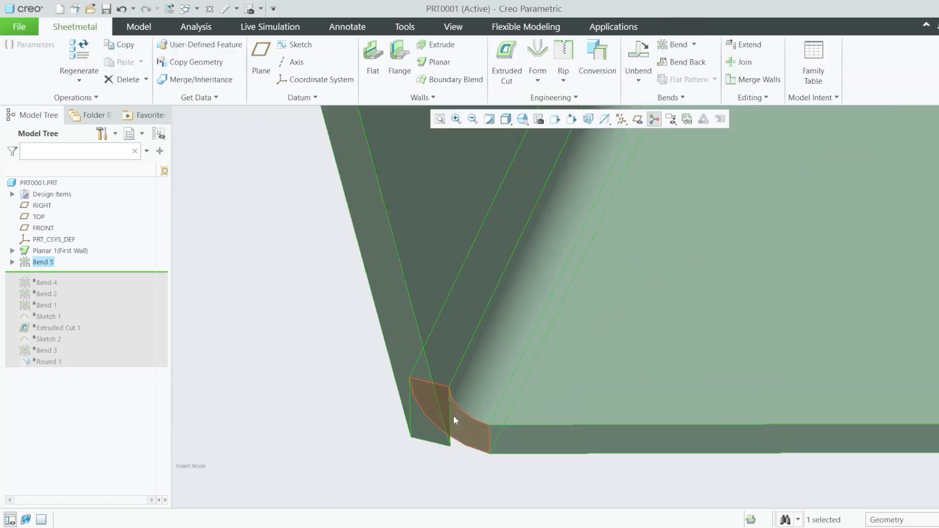
{"action": "middle_click_drag", "start_coordinate": [454, 416], "coordinate": [424, 423]}
{"action": "scroll", "coordinate": [435, 464], "scroll_direction": "up", "scroll_amount": 4}
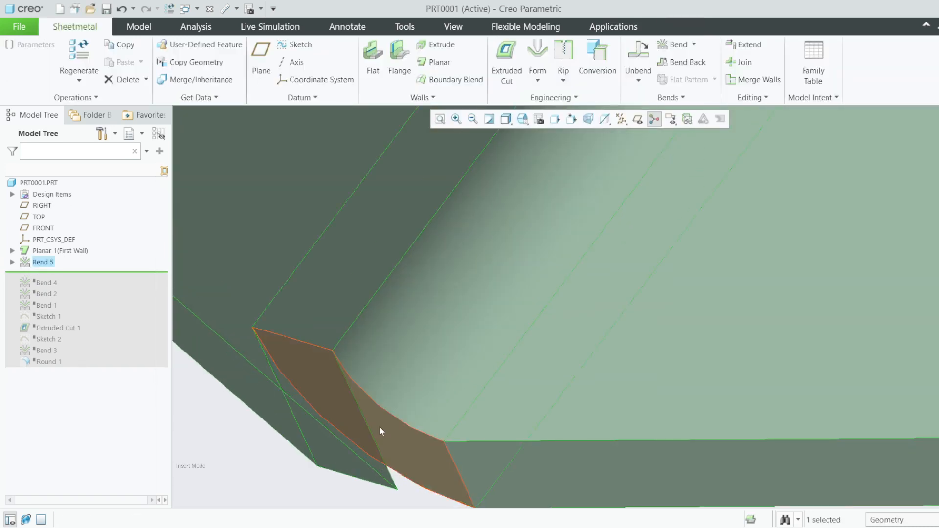
{"action": "scroll", "coordinate": [398, 385], "scroll_direction": "down", "scroll_amount": 4}
{"action": "middle_click_drag", "start_coordinate": [399, 386], "coordinate": [384, 401]}
{"action": "scroll", "coordinate": [494, 373], "scroll_direction": "up", "scroll_amount": 5}
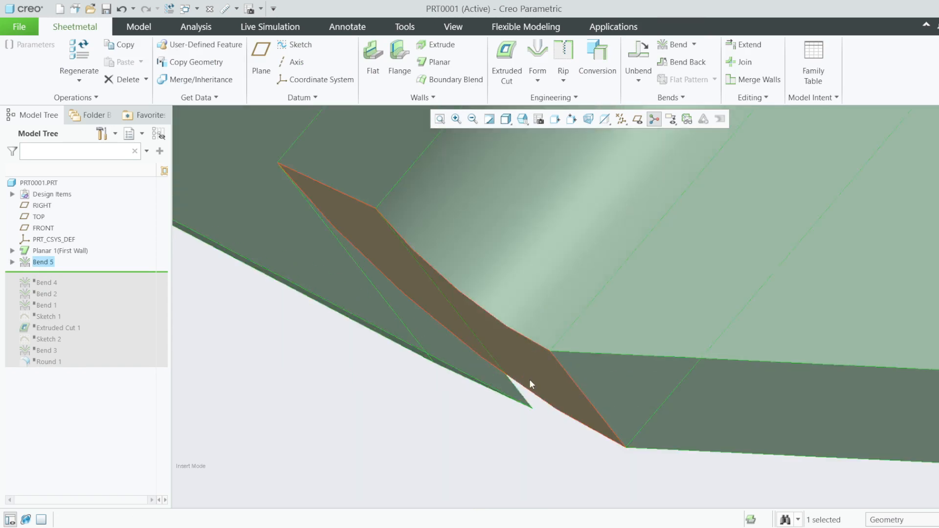
{"action": "scroll", "coordinate": [531, 410], "scroll_direction": "down", "scroll_amount": 5}
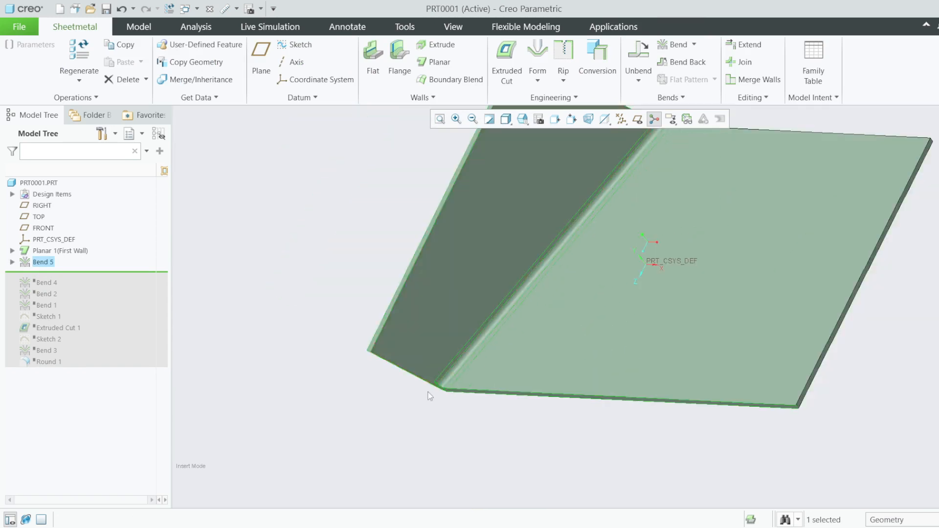
{"action": "scroll", "coordinate": [430, 397], "scroll_direction": "down", "scroll_amount": 2}
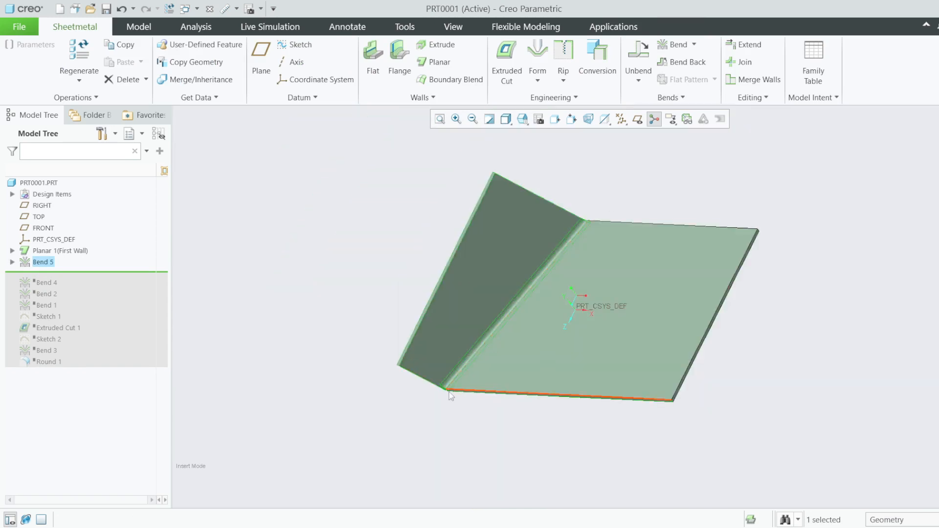
{"action": "scroll", "coordinate": [451, 394], "scroll_direction": "up", "scroll_amount": 4}
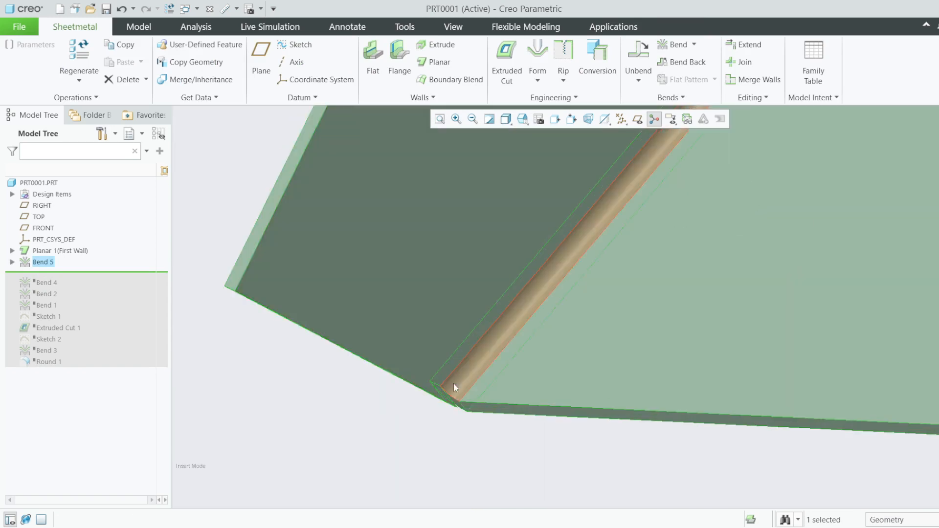
- Redefine Bend 5, changing the bend line's front-end distance from the plate's left edge to 20, and complete the bend
{"action": "right_click", "coordinate": [37, 264]}
{"action": "left_click", "coordinate": [61, 204]}
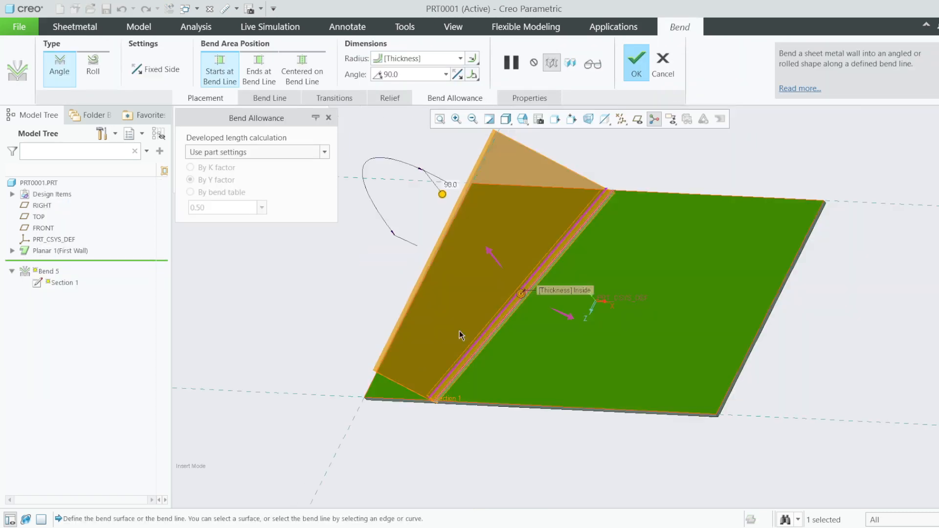
{"action": "left_click", "coordinate": [287, 101]}
{"action": "left_click", "coordinate": [344, 139]}
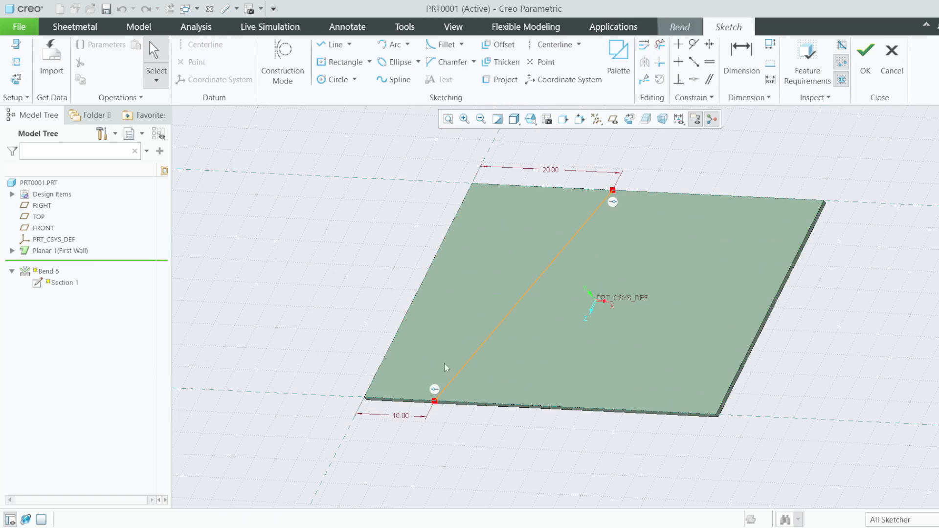
{"action": "double_click", "coordinate": [402, 417]}
{"action": "type", "text": "2"}
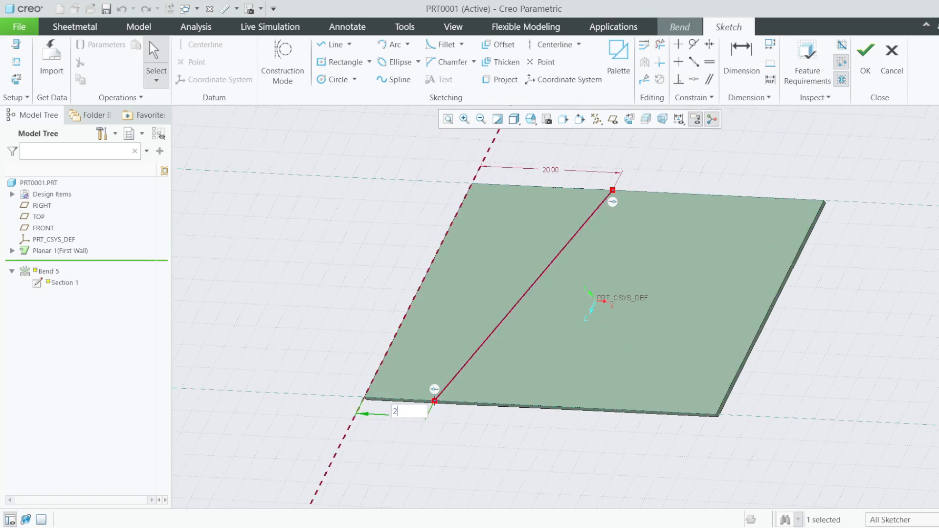
{"action": "type", "text": "0"}
{"action": "key", "text": "Return"}
{"action": "left_click", "coordinate": [865, 53]}
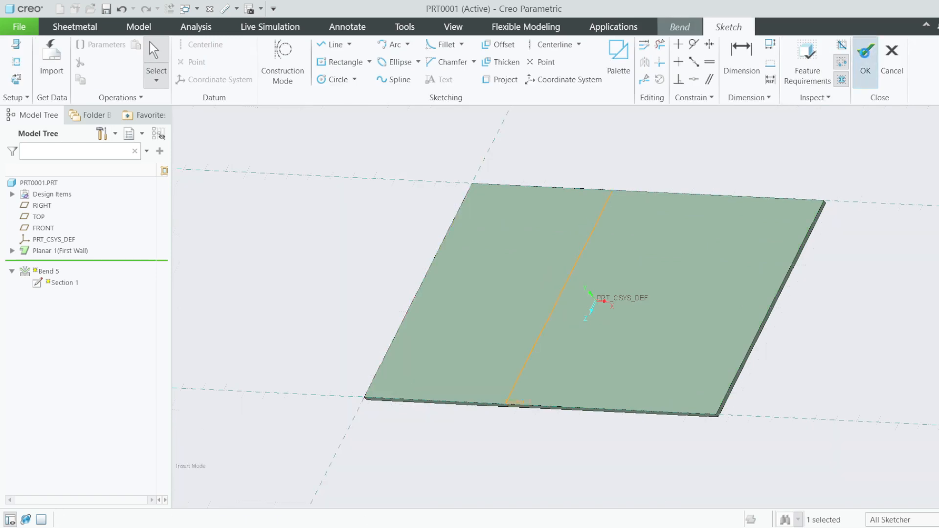
{"action": "left_click", "coordinate": [636, 62]}
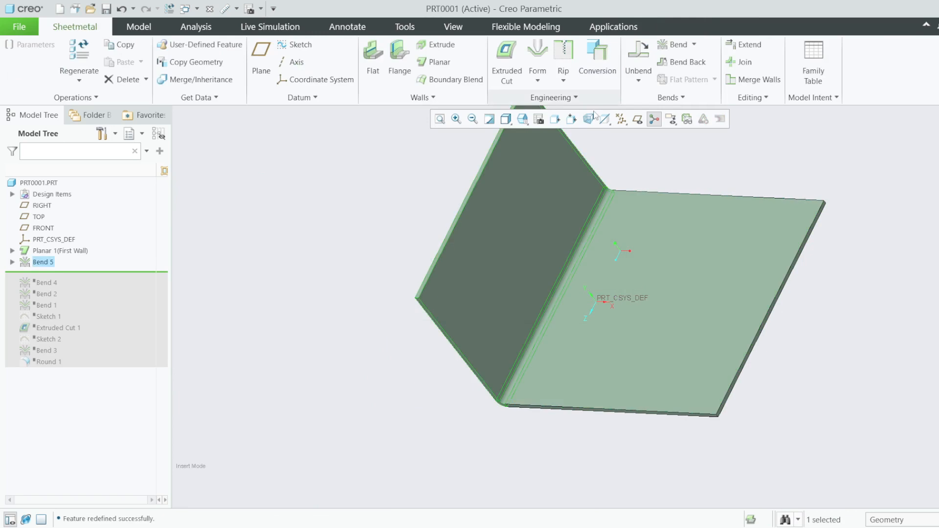
{"action": "scroll", "coordinate": [623, 254], "scroll_direction": "up", "scroll_amount": 5}
{"action": "scroll", "coordinate": [623, 255], "scroll_direction": "down", "scroll_amount": 6}
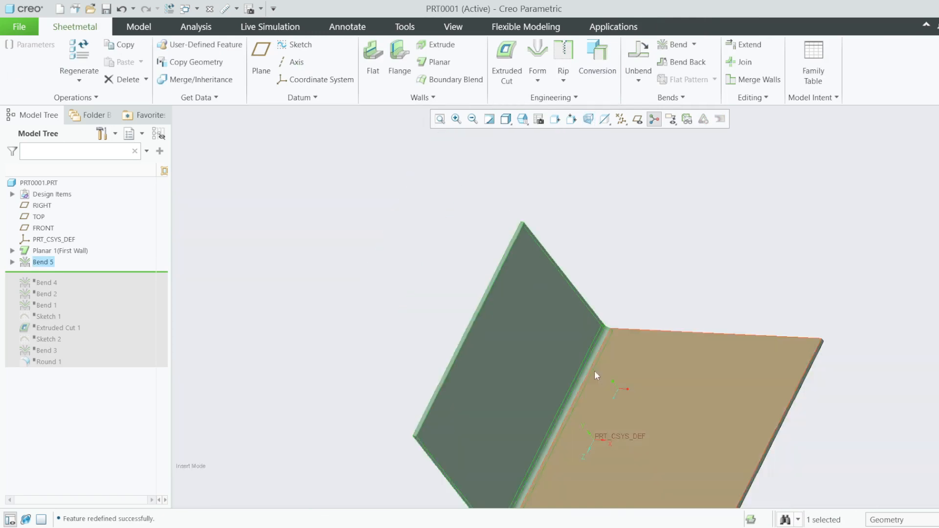
{"action": "scroll", "coordinate": [546, 450], "scroll_direction": "up", "scroll_amount": 6}
{"action": "scroll", "coordinate": [269, 327], "scroll_direction": "down", "scroll_amount": 3}
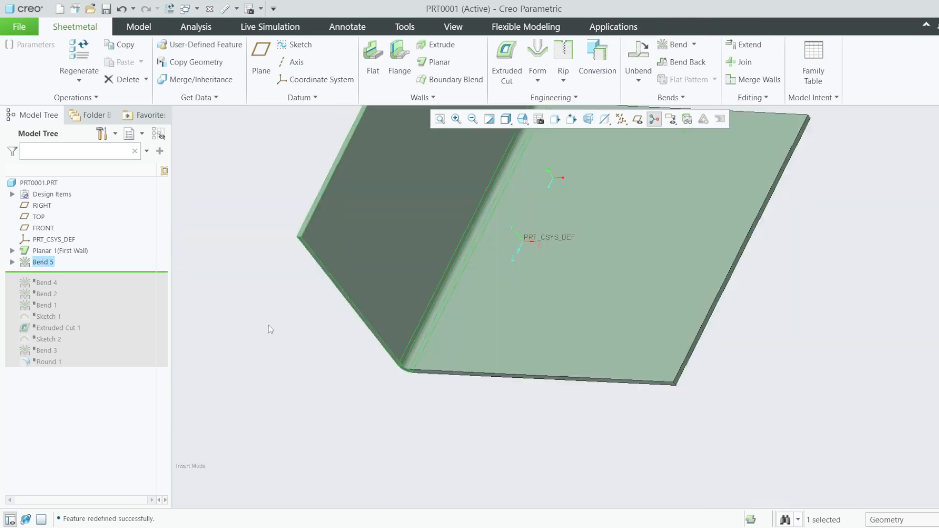
- Redefine Bend 5, setting the bend line's front-end distance from the plate's left edge to 15, and accept the sketch
{"action": "scroll", "coordinate": [521, 319], "scroll_direction": "down", "scroll_amount": 2}
{"action": "scroll", "coordinate": [599, 247], "scroll_direction": "up", "scroll_amount": 3}
{"action": "right_click", "coordinate": [44, 262]}
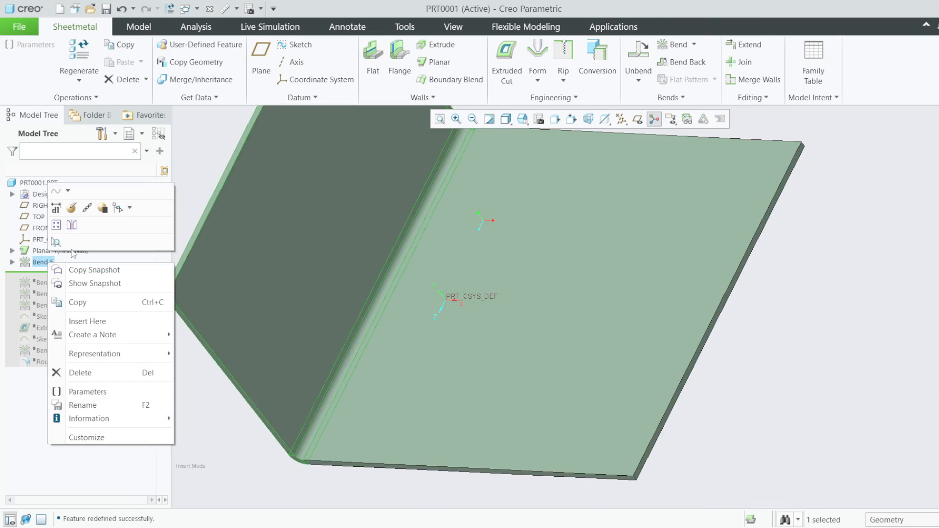
{"action": "left_click", "coordinate": [72, 208]}
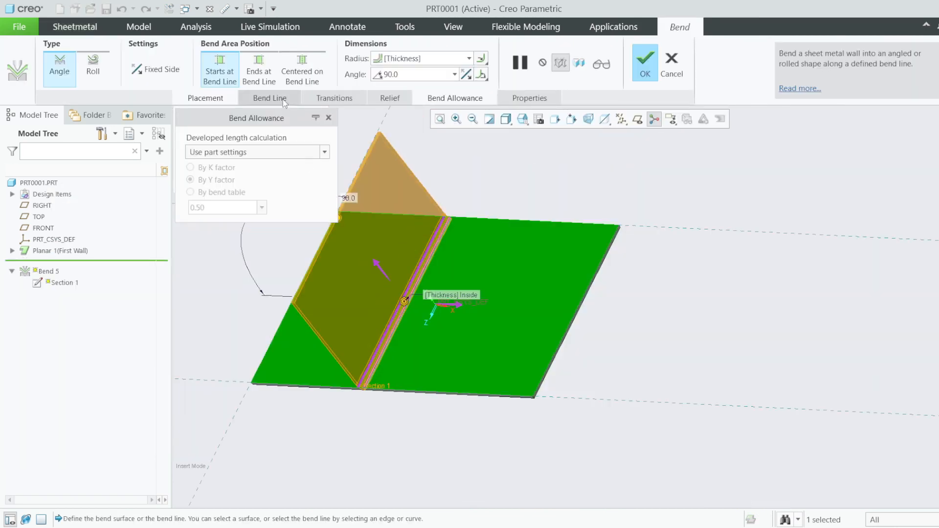
{"action": "left_click", "coordinate": [269, 98]}
{"action": "left_click", "coordinate": [345, 138]}
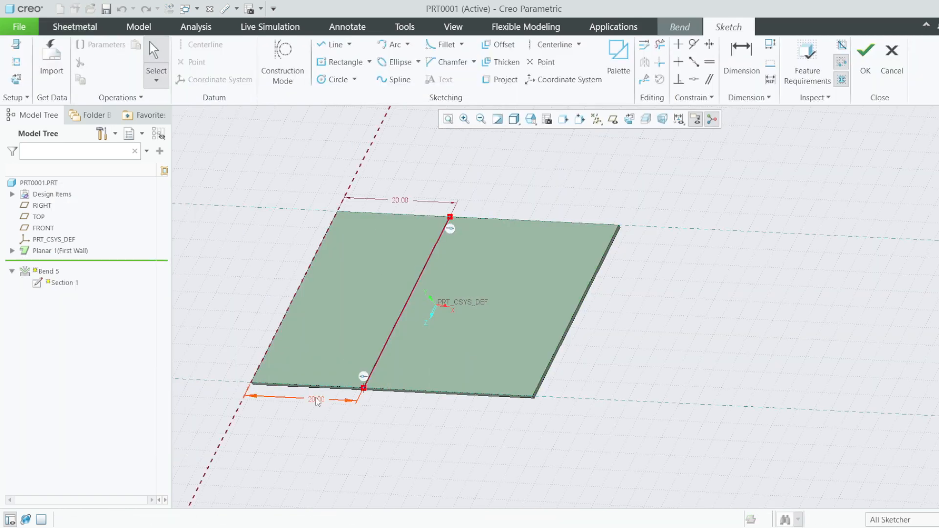
{"action": "double_click", "coordinate": [317, 400]}
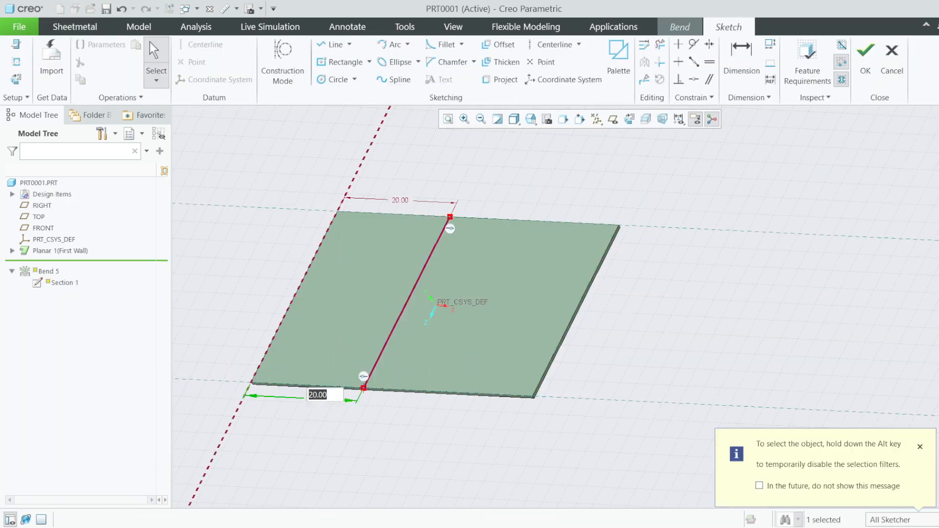
{"action": "type", "text": "15"}
{"action": "key", "text": "Return"}
{"action": "left_click", "coordinate": [864, 60]}
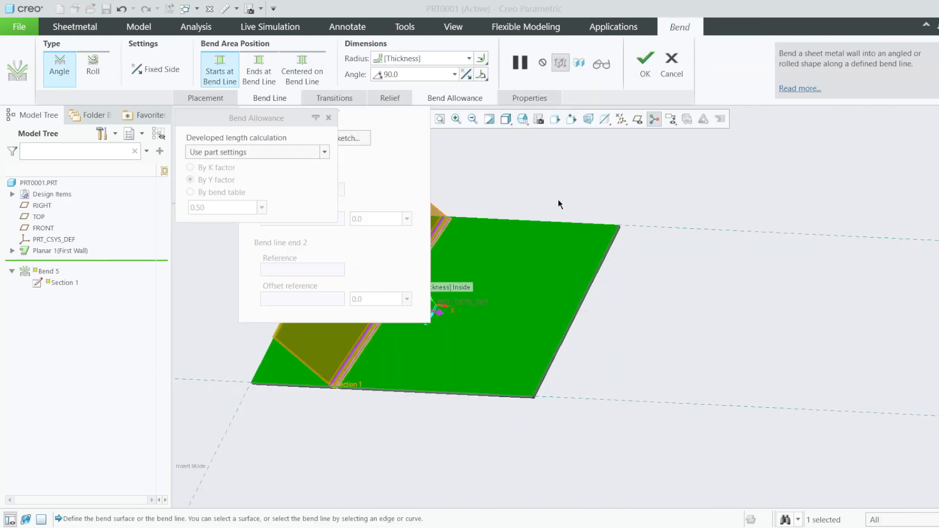
- Set the bend relief type to No Relief and complete the bend
{"action": "scroll", "coordinate": [621, 228], "scroll_direction": "up", "scroll_amount": 3}
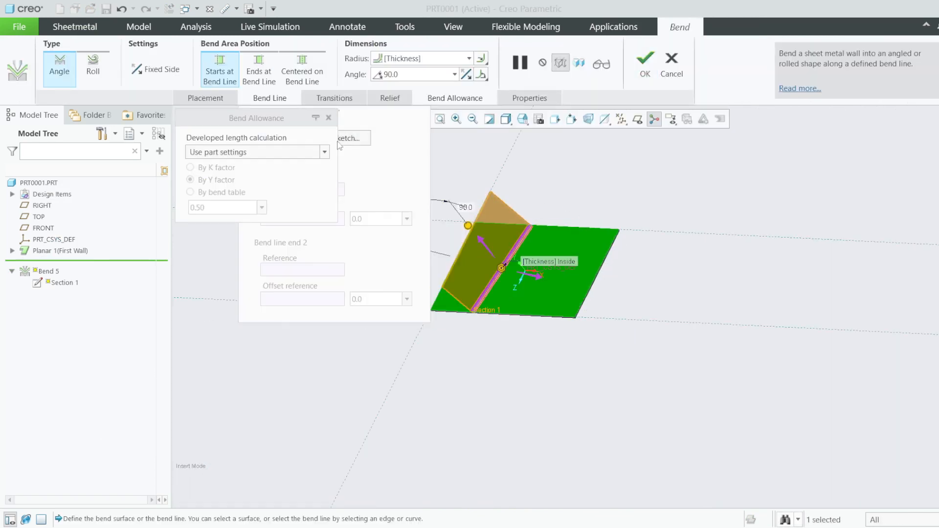
{"action": "left_click", "coordinate": [329, 119]}
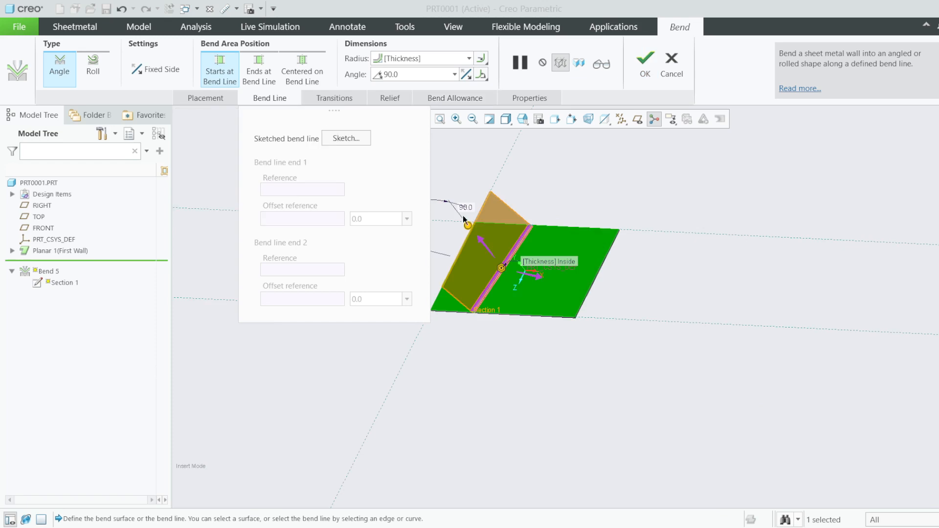
{"action": "left_click", "coordinate": [380, 99]}
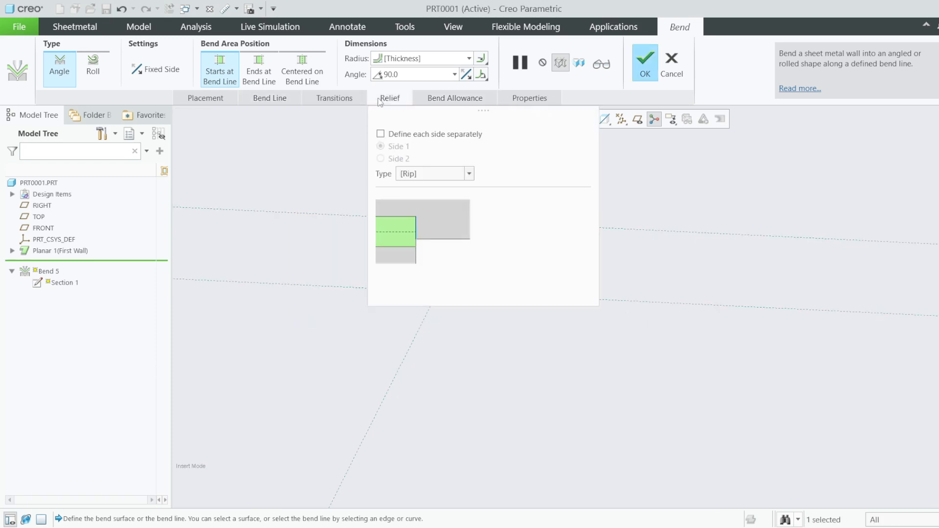
{"action": "left_click_drag", "start_coordinate": [436, 117], "coordinate": [199, 135]}
{"action": "scroll", "coordinate": [464, 284], "scroll_direction": "down", "scroll_amount": 8}
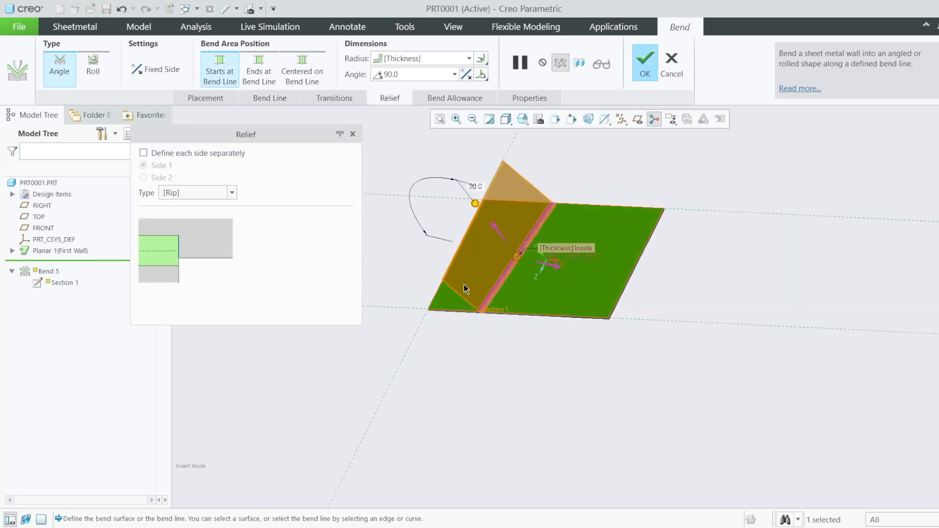
{"action": "scroll", "coordinate": [514, 335], "scroll_direction": "down", "scroll_amount": 2}
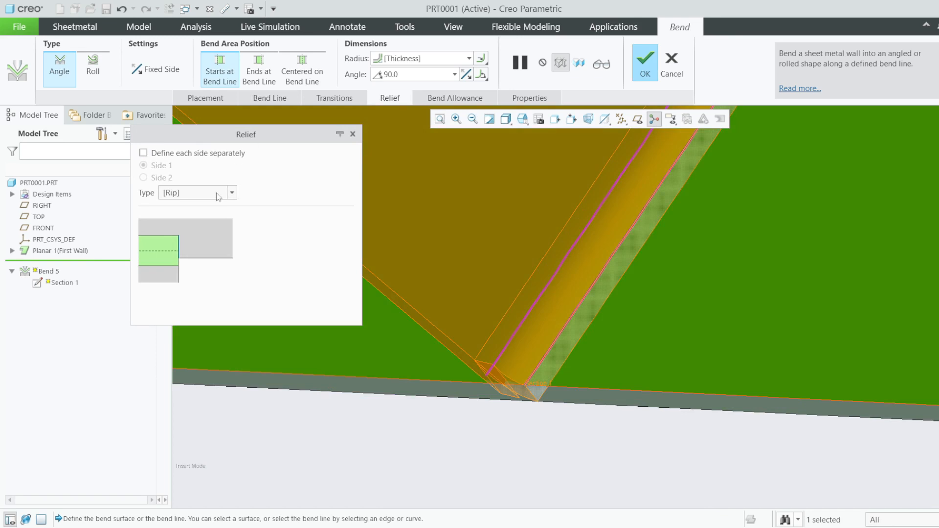
{"action": "left_click", "coordinate": [233, 194]}
{"action": "left_click", "coordinate": [182, 204]}
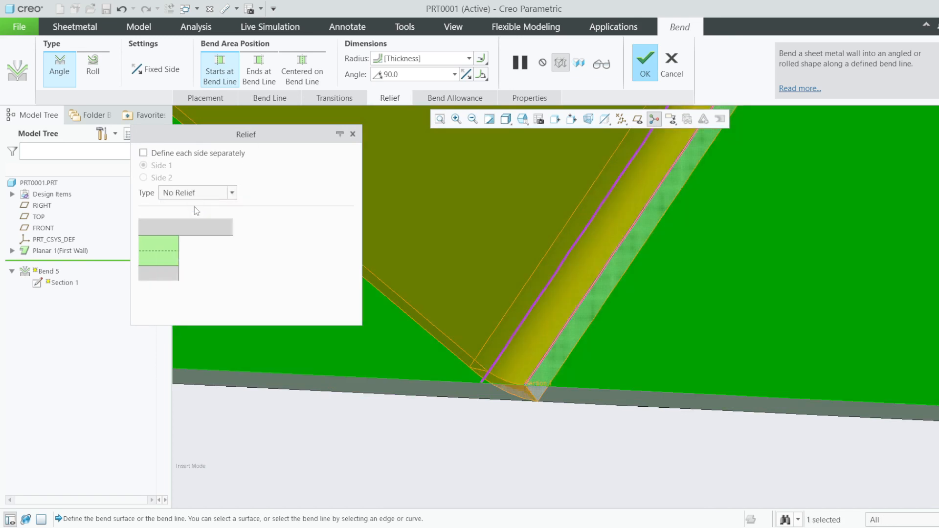
{"action": "scroll", "coordinate": [543, 372], "scroll_direction": "up", "scroll_amount": 10}
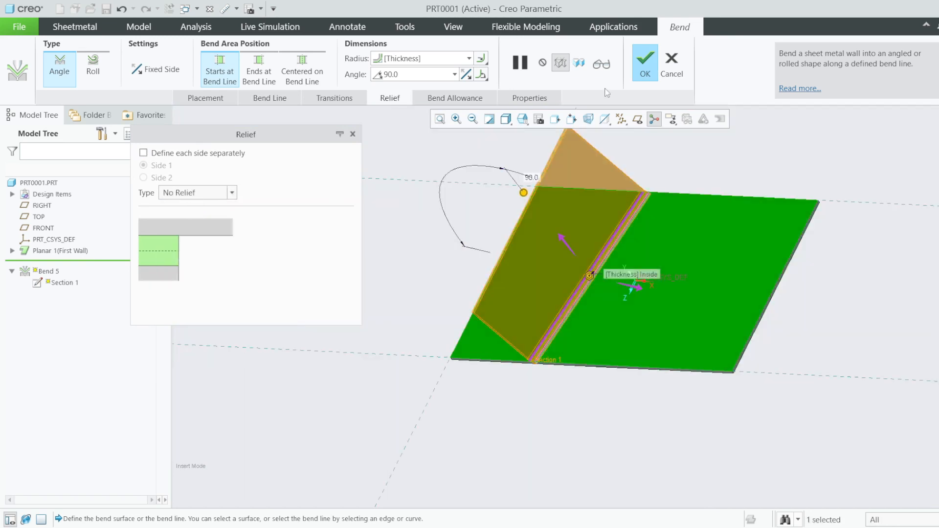
{"action": "left_click", "coordinate": [644, 62]}
- Examine the end face of the slanted bend at the plate's front edge from several angles
{"action": "scroll", "coordinate": [528, 330], "scroll_direction": "down", "scroll_amount": 8}
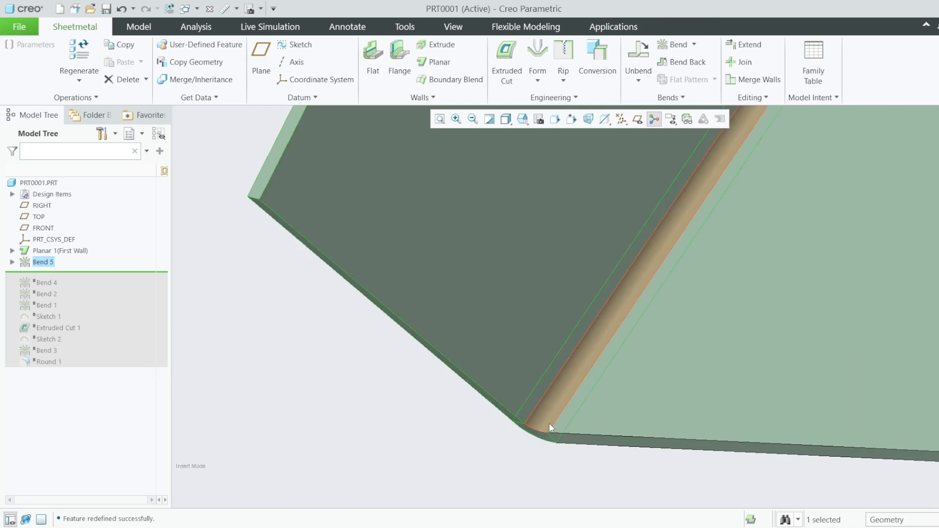
{"action": "scroll", "coordinate": [561, 424], "scroll_direction": "up", "scroll_amount": 10}
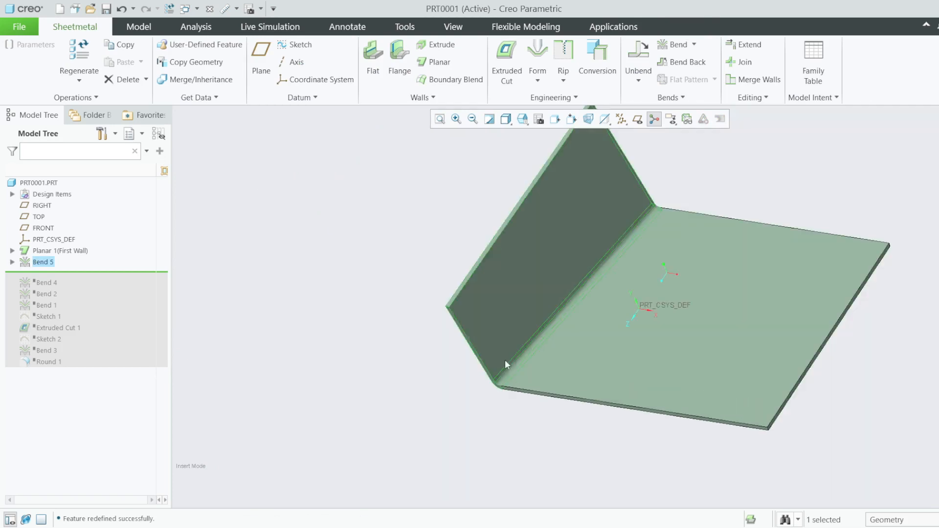
{"action": "scroll", "coordinate": [589, 272], "scroll_direction": "down", "scroll_amount": 8}
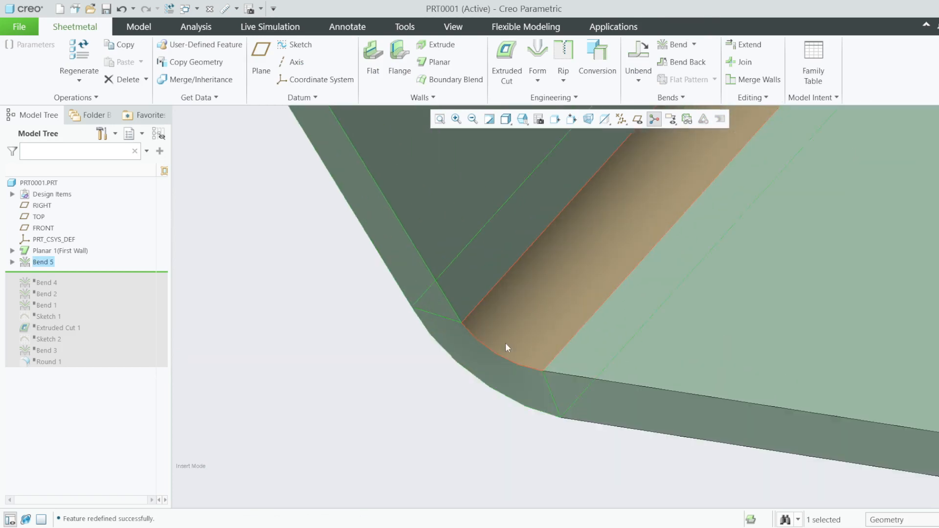
{"action": "middle_click_drag", "start_coordinate": [526, 332], "coordinate": [549, 311]}
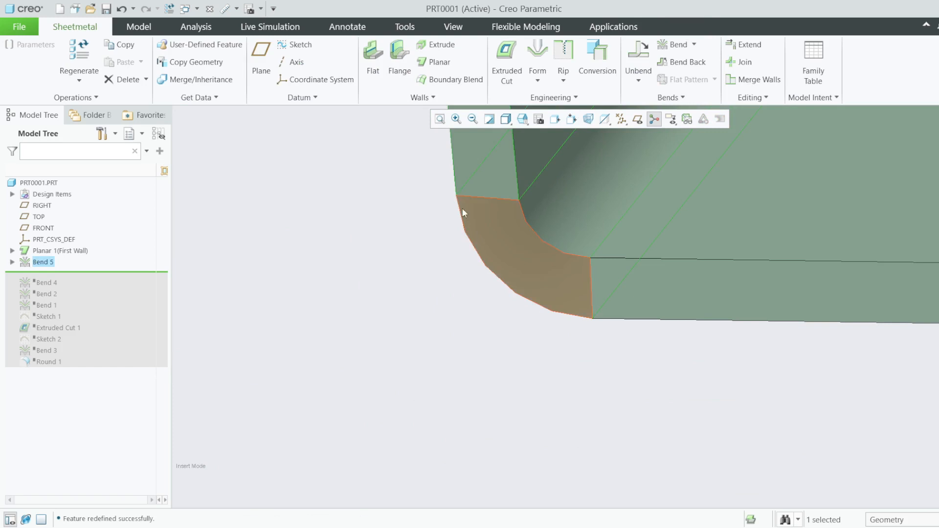
{"action": "middle_click_drag", "start_coordinate": [462, 207], "coordinate": [451, 269]}
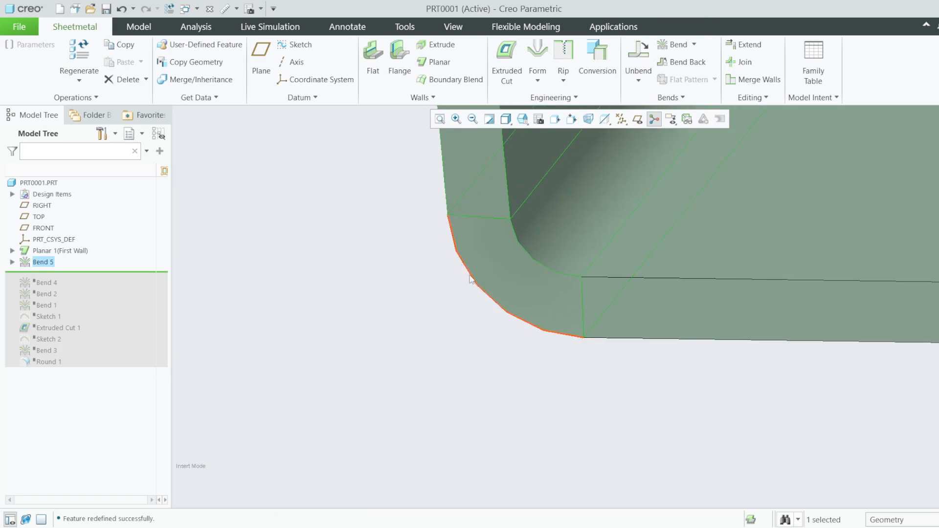
{"action": "scroll", "coordinate": [422, 340], "scroll_direction": "up", "scroll_amount": 6}
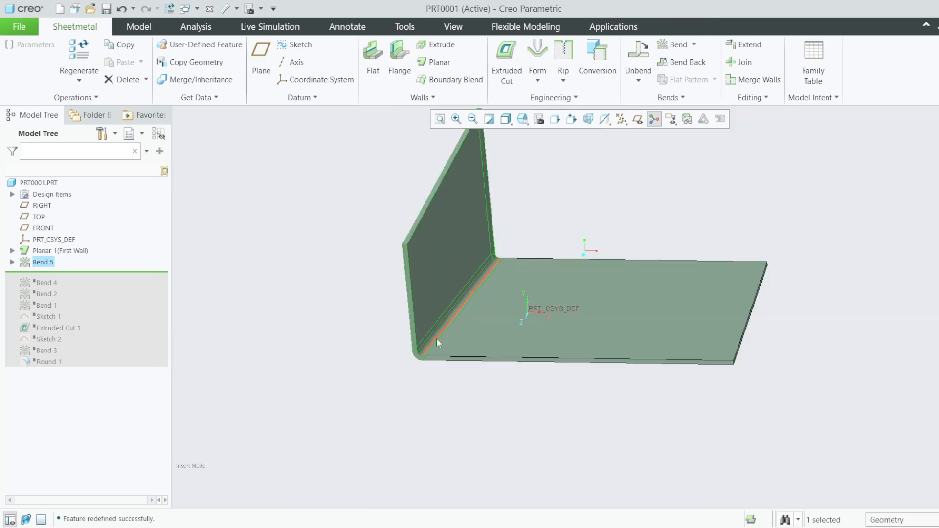
{"action": "middle_click_drag", "start_coordinate": [436, 339], "coordinate": [585, 251]}
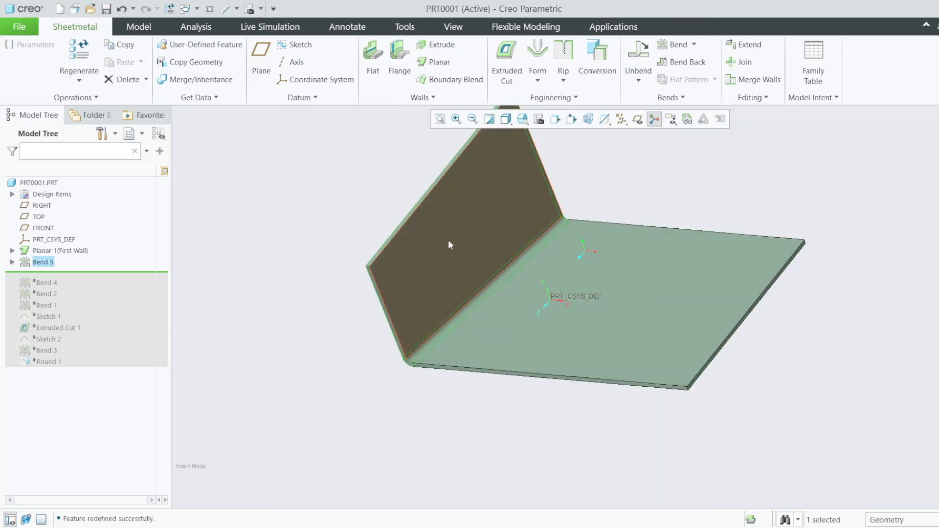
{"action": "scroll", "coordinate": [411, 355], "scroll_direction": "down", "scroll_amount": 5}
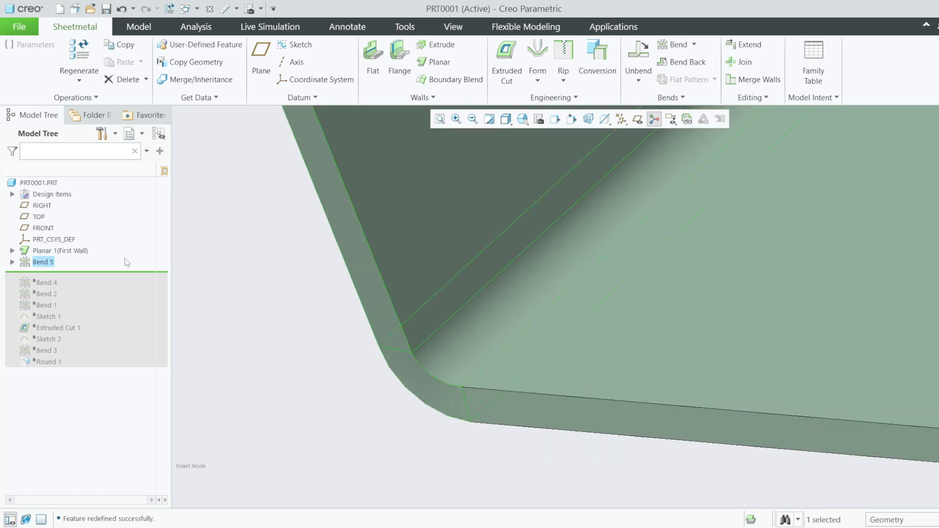
- Redefine Bend 5 with a Rectangular relief and complete the bend
{"action": "right_click", "coordinate": [41, 267]}
{"action": "left_click", "coordinate": [67, 219]}
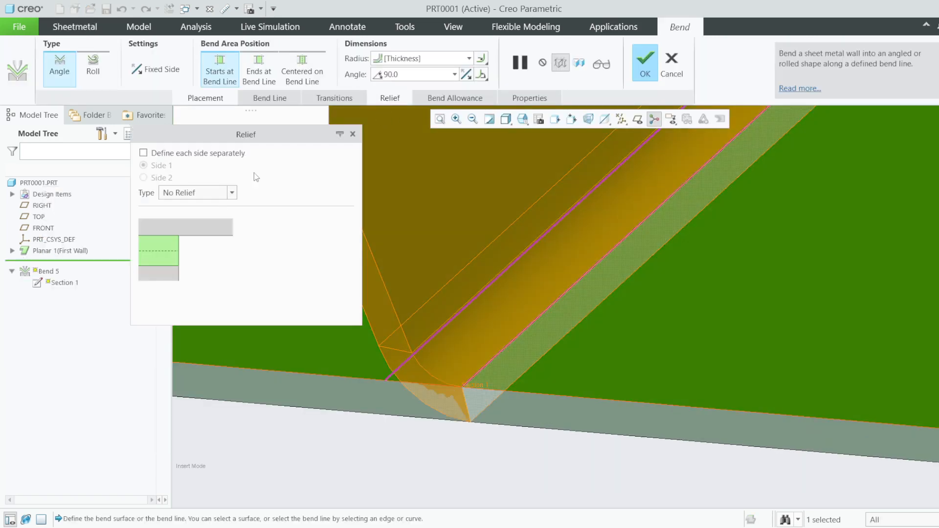
{"action": "left_click", "coordinate": [233, 194]}
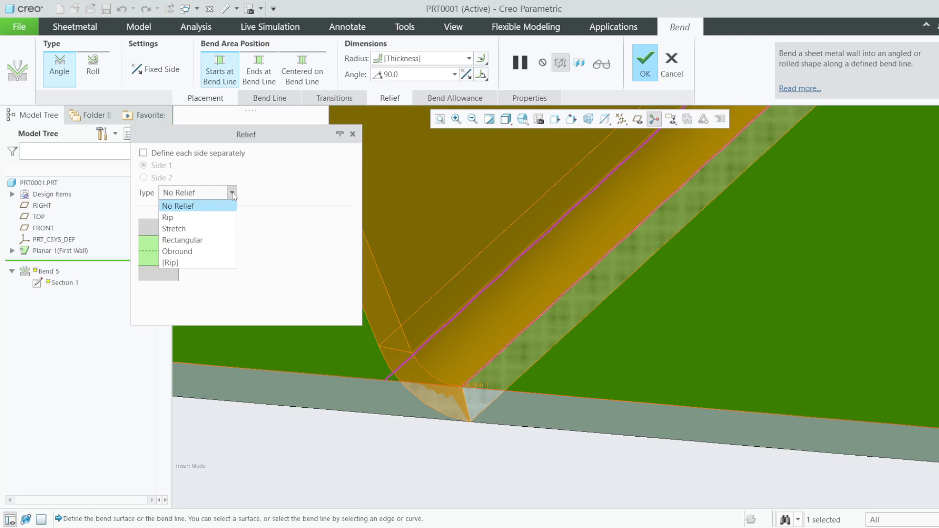
{"action": "left_click", "coordinate": [182, 240]}
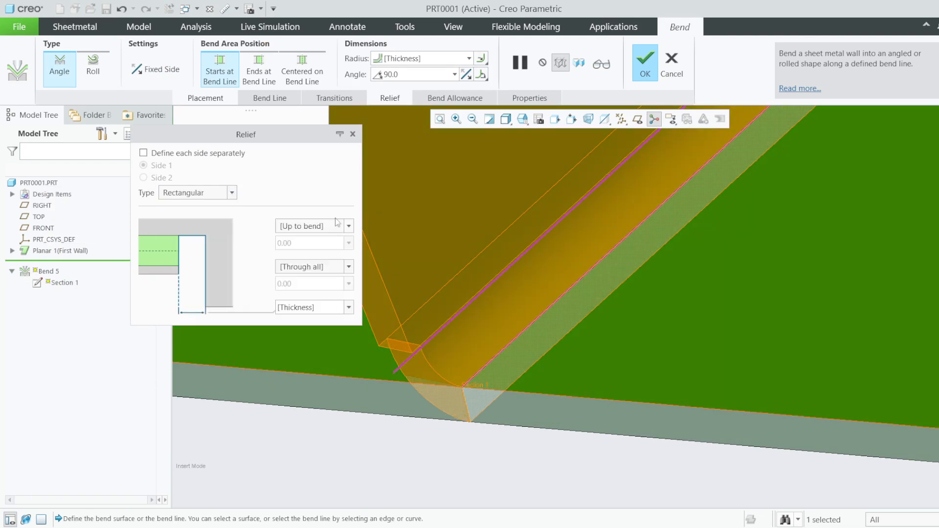
{"action": "left_click", "coordinate": [645, 63]}
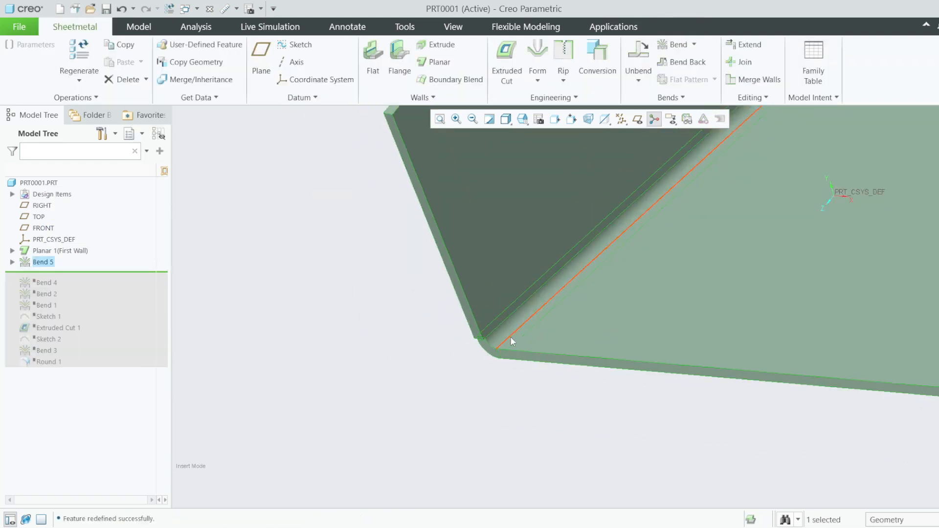
- Show the flat pattern preview and examine the relief cut at the bend's end on the plate edge
{"action": "left_click", "coordinate": [246, 393]}
{"action": "scroll", "coordinate": [254, 405], "scroll_direction": "up", "scroll_amount": 9}
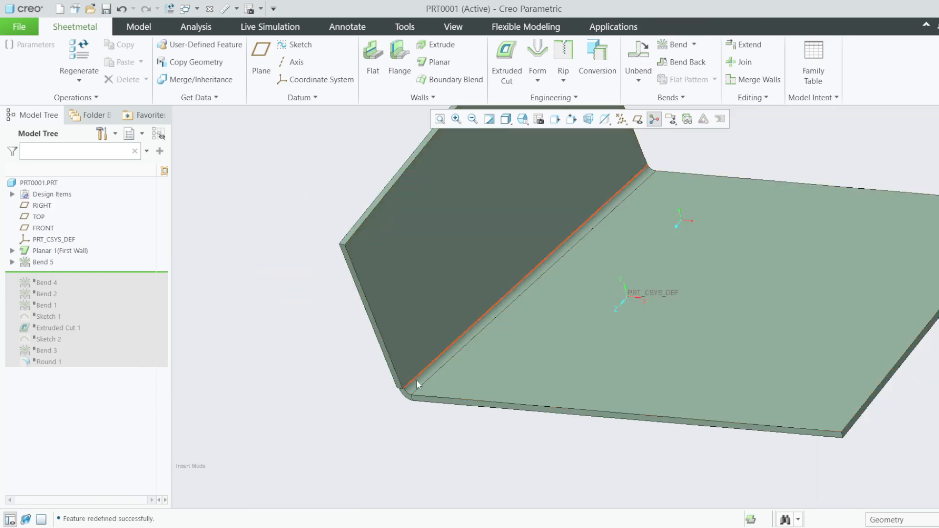
{"action": "scroll", "coordinate": [314, 329], "scroll_direction": "up", "scroll_amount": 2}
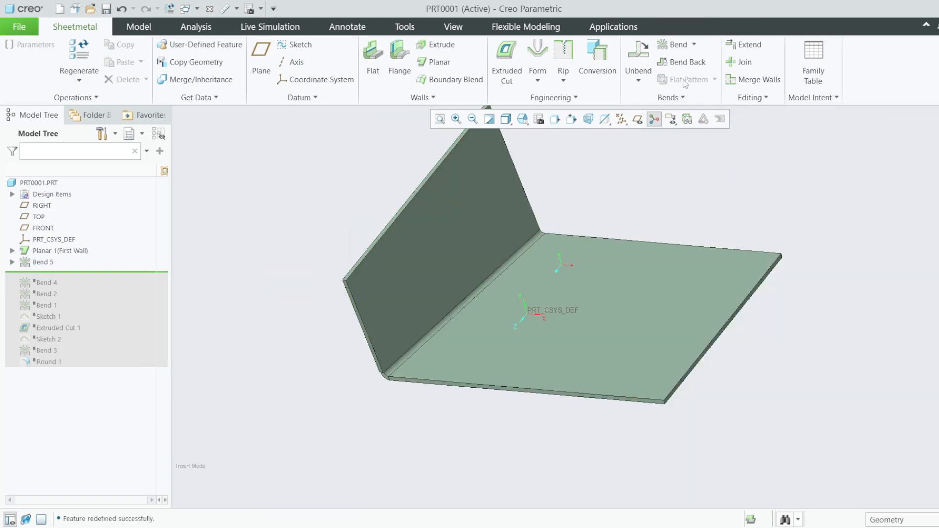
{"action": "left_click", "coordinate": [687, 119]}
{"action": "scroll", "coordinate": [828, 198], "scroll_direction": "down", "scroll_amount": 8}
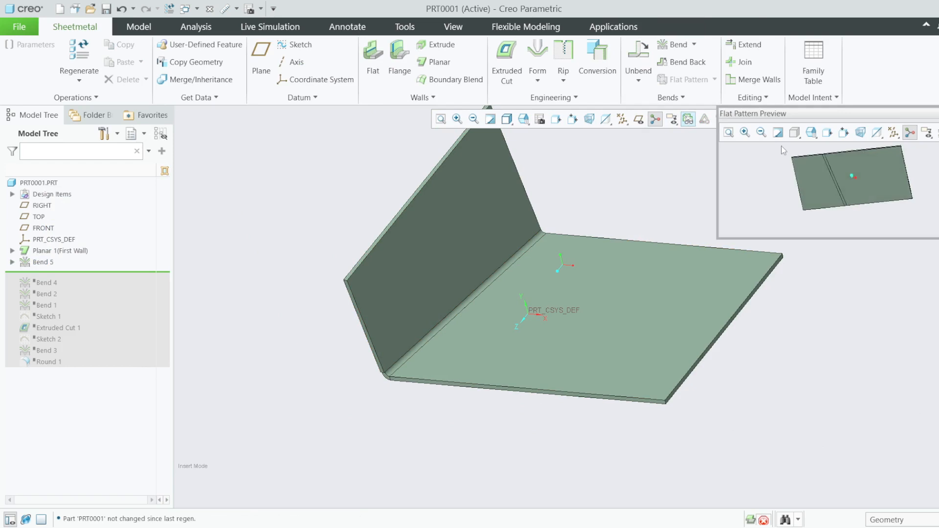
{"action": "scroll", "coordinate": [829, 198], "scroll_direction": "up", "scroll_amount": 3}
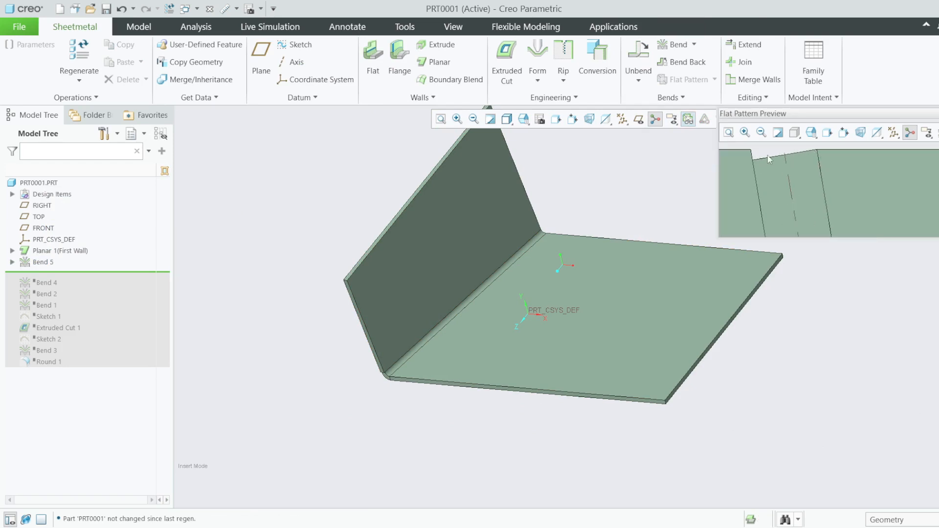
- Redefine Bend 5 with No Relief, complete it, and check both bend ends in the flat pattern preview
{"action": "right_click", "coordinate": [44, 262]}
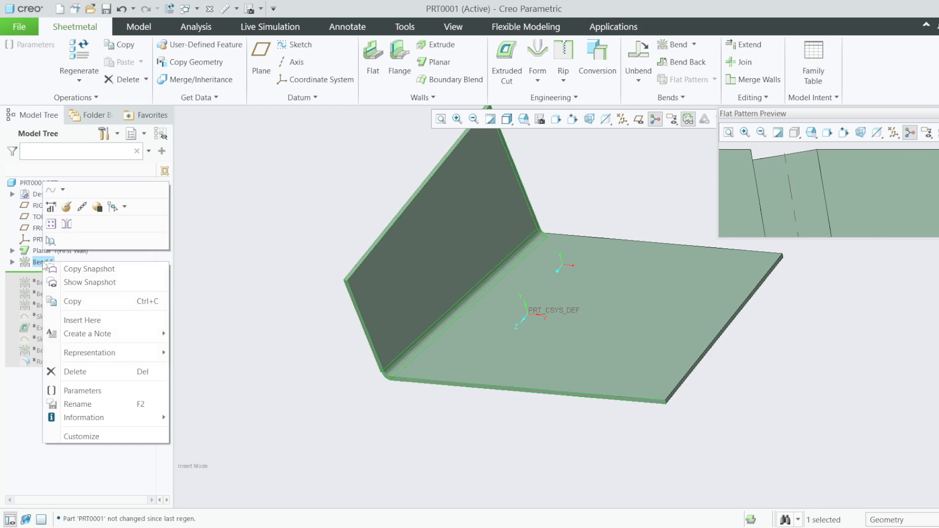
{"action": "left_click", "coordinate": [64, 207]}
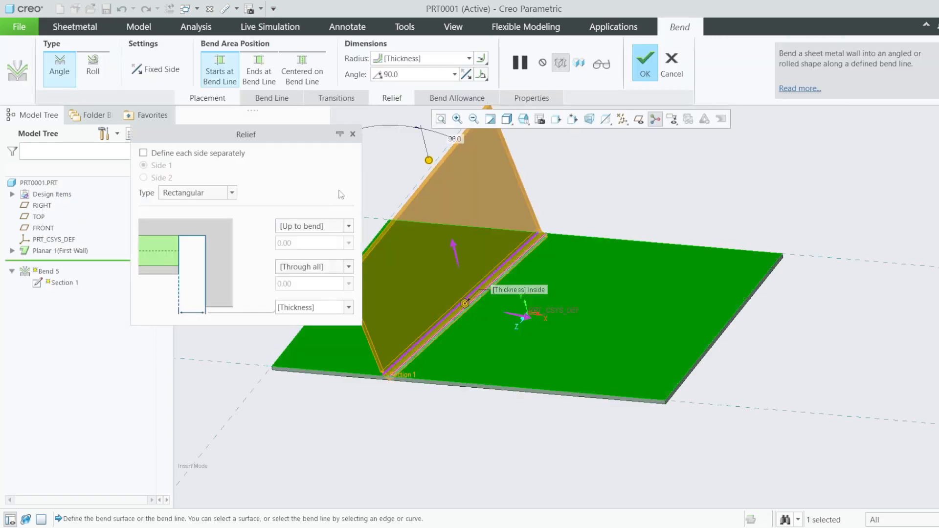
{"action": "left_click", "coordinate": [196, 193]}
{"action": "left_click", "coordinate": [179, 204]}
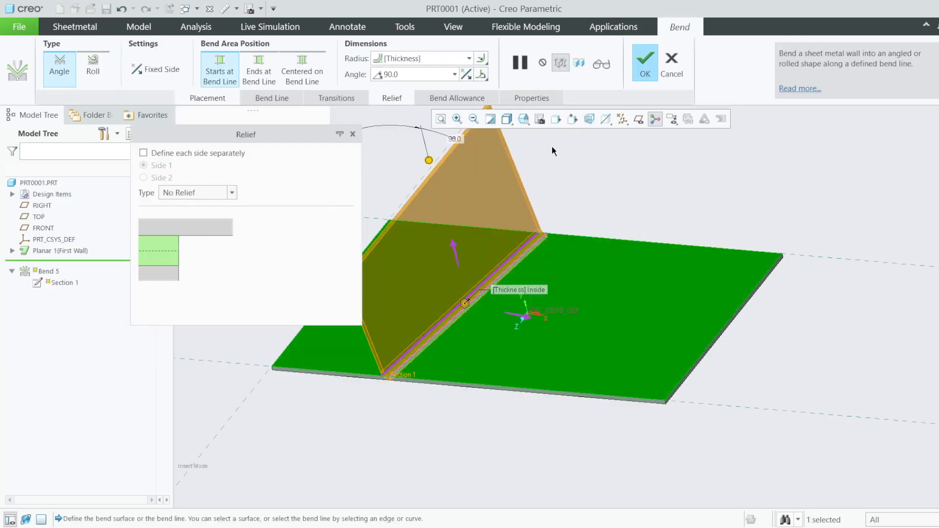
{"action": "left_click", "coordinate": [646, 59]}
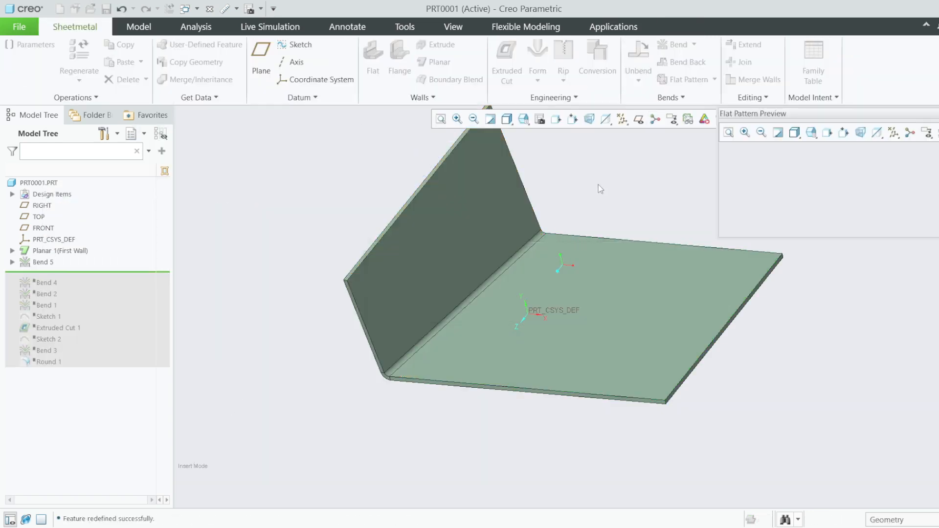
{"action": "scroll", "coordinate": [792, 195], "scroll_direction": "down", "scroll_amount": 5}
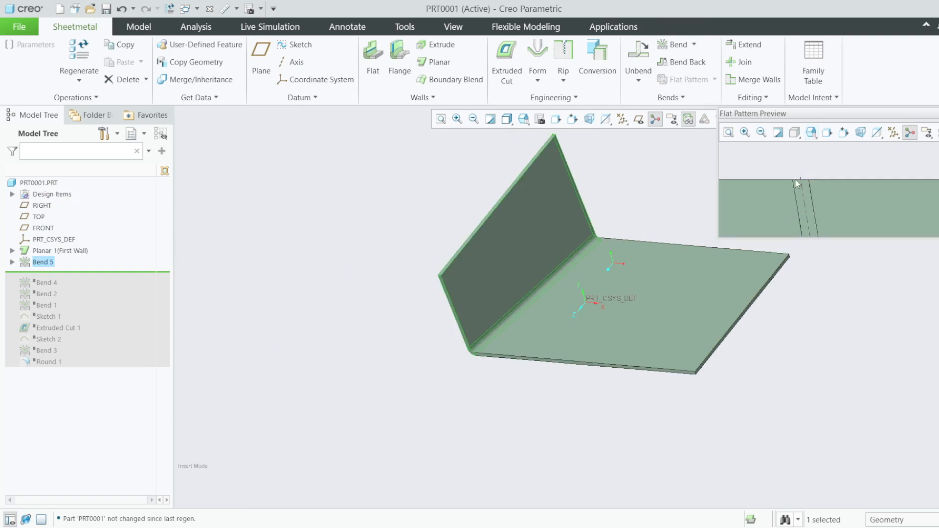
{"action": "scroll", "coordinate": [802, 182], "scroll_direction": "up", "scroll_amount": 4}
{"action": "scroll", "coordinate": [799, 178], "scroll_direction": "up", "scroll_amount": 3}
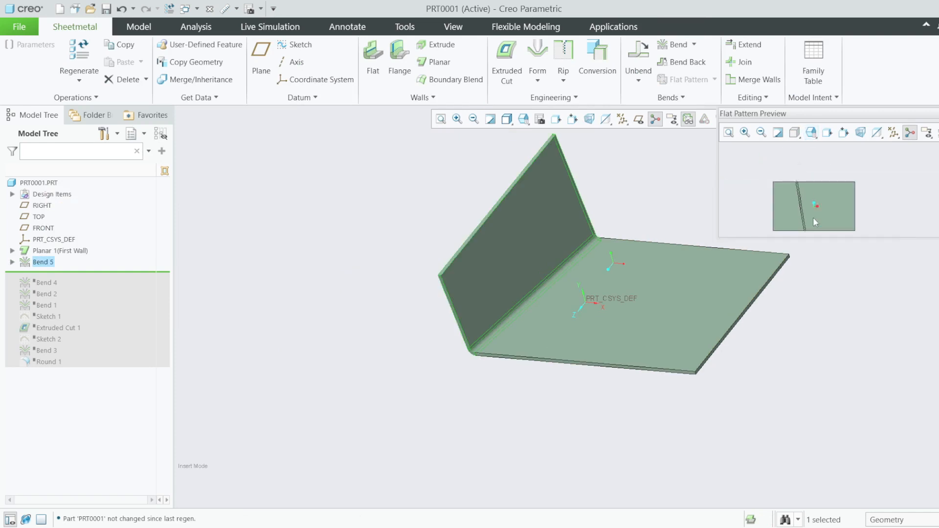
{"action": "scroll", "coordinate": [812, 232], "scroll_direction": "down", "scroll_amount": 7}
{"action": "scroll", "coordinate": [753, 213], "scroll_direction": "up", "scroll_amount": 4}
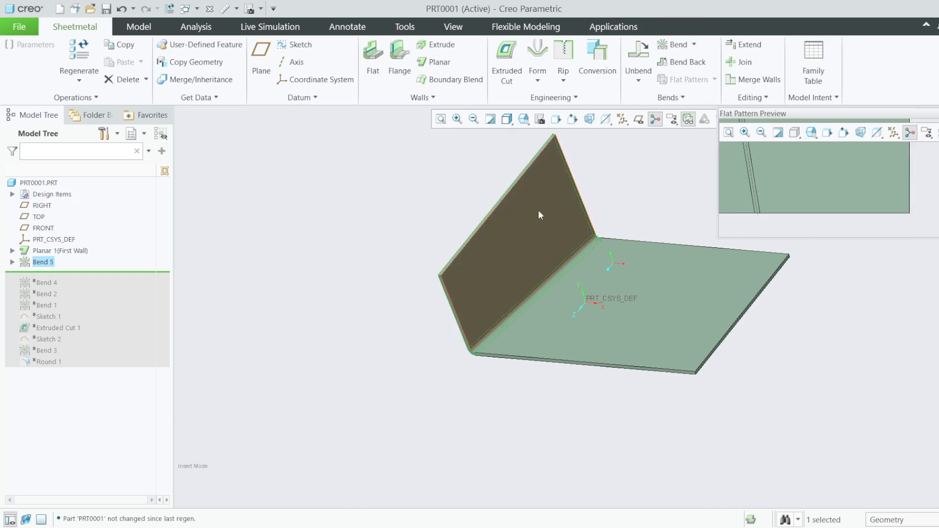
- Roll the model back to before Bend 5 and forward again to compare the flat and bent plate
{"action": "mouse_move", "coordinate": [62, 272]}
{"action": "left_mouse_down"}
{"action": "mouse_move", "coordinate": [65, 258]}
{"action": "mouse_move", "coordinate": [61, 274]}
{"action": "left_mouse_up"}
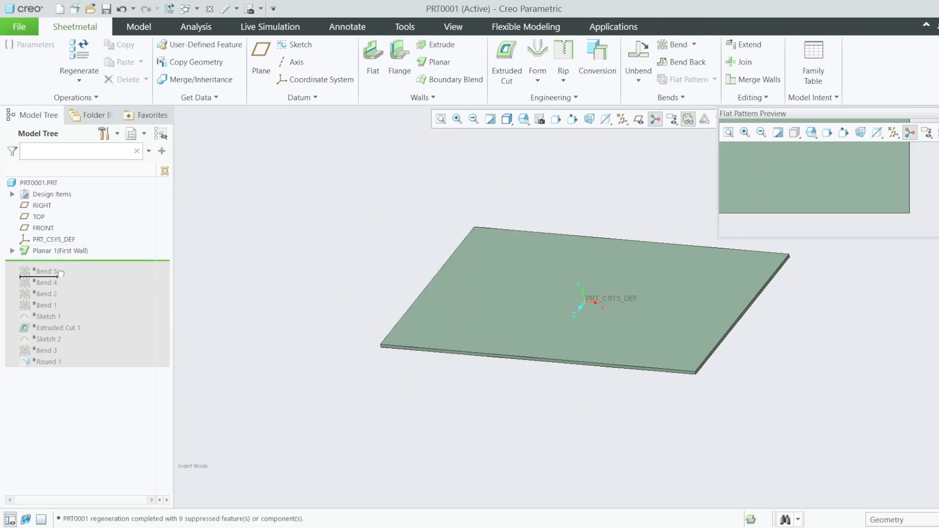
{"action": "scroll", "coordinate": [469, 208], "scroll_direction": "up", "scroll_amount": 2}
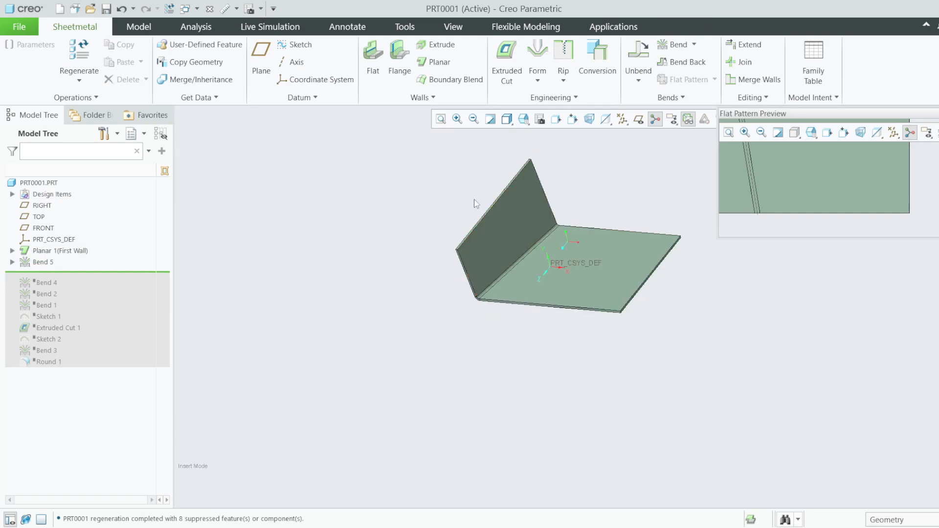
{"action": "scroll", "coordinate": [511, 180], "scroll_direction": "down", "scroll_amount": 3}
{"action": "scroll", "coordinate": [393, 188], "scroll_direction": "up", "scroll_amount": 1}
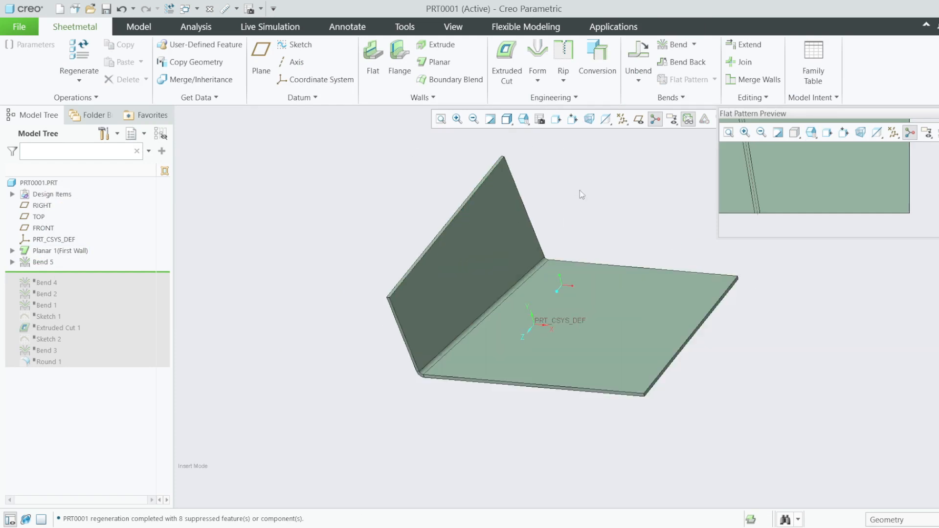
{"action": "scroll", "coordinate": [520, 171], "scroll_direction": "up", "scroll_amount": 1}
{"action": "scroll", "coordinate": [592, 196], "scroll_direction": "down", "scroll_amount": 2}
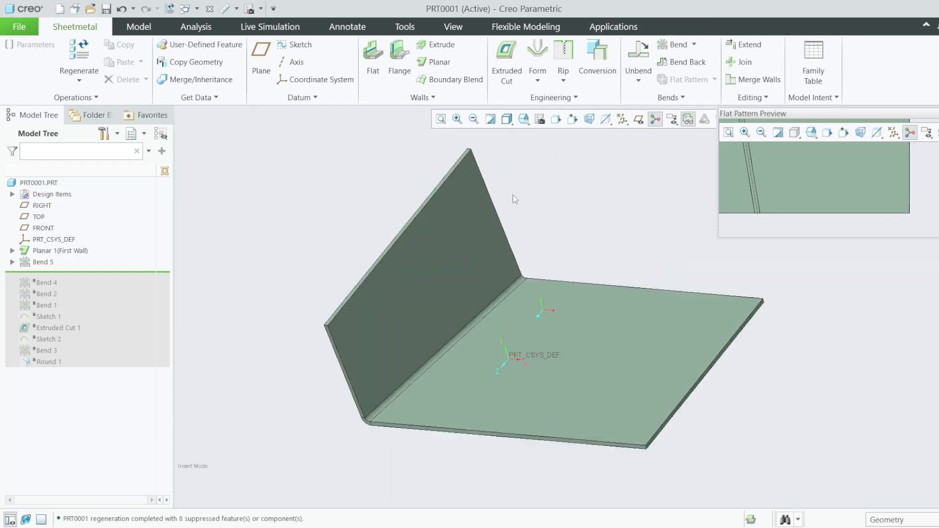
{"action": "scroll", "coordinate": [513, 194], "scroll_direction": "up", "scroll_amount": 1}
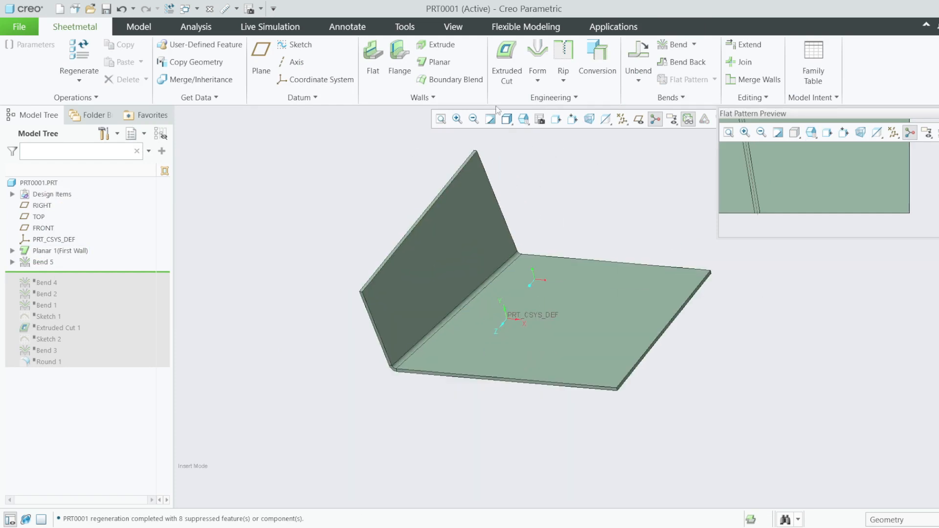
- Redefine Bend 5 and set the bend line sketch's front offset to 20 so the line runs parallel to the plate's side edge
{"action": "right_click", "coordinate": [49, 264]}
{"action": "left_click", "coordinate": [72, 216]}
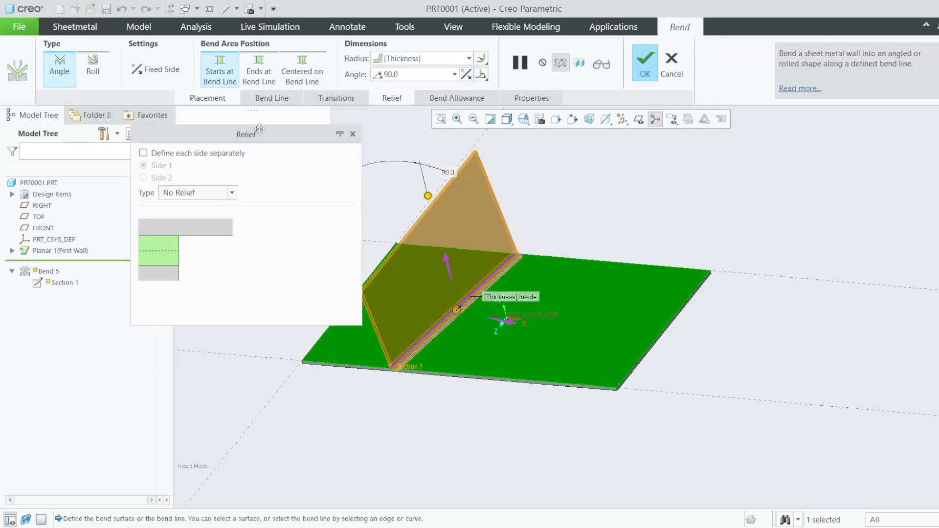
{"action": "left_click", "coordinate": [273, 98]}
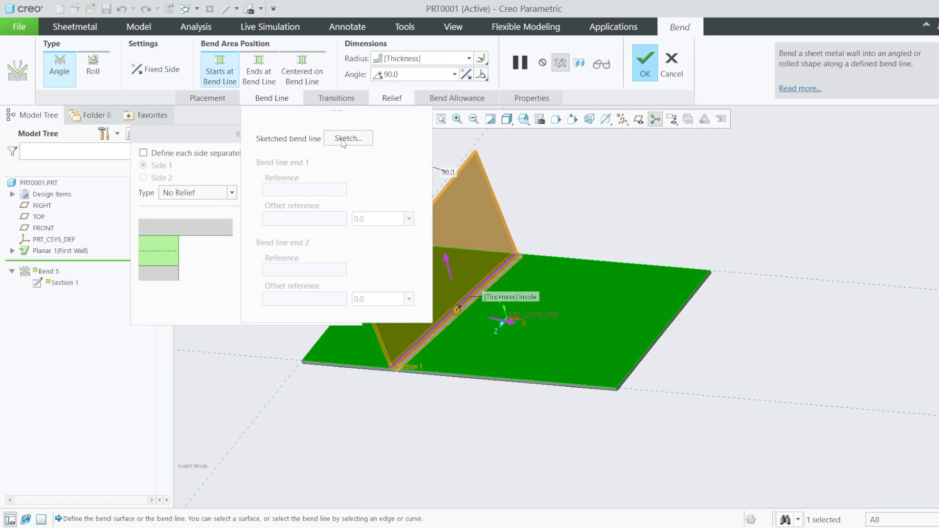
{"action": "left_click", "coordinate": [212, 100]}
{"action": "left_click", "coordinate": [271, 99]}
{"action": "scroll", "coordinate": [563, 208], "scroll_direction": "down", "scroll_amount": 3}
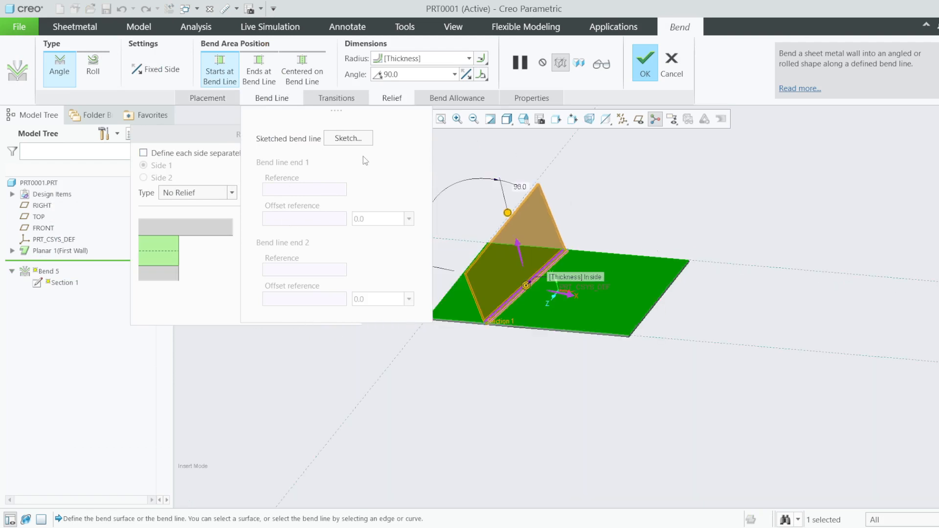
{"action": "left_click", "coordinate": [354, 140]}
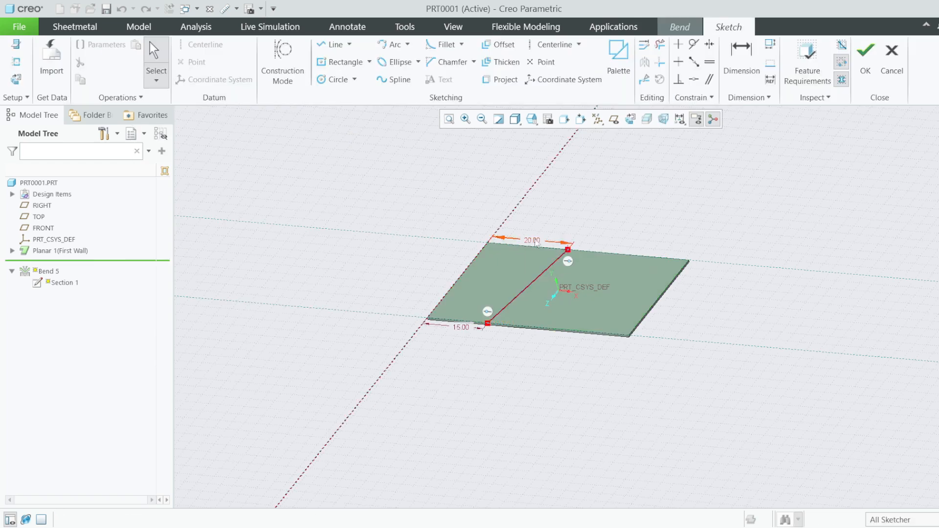
{"action": "double_click", "coordinate": [460, 329]}
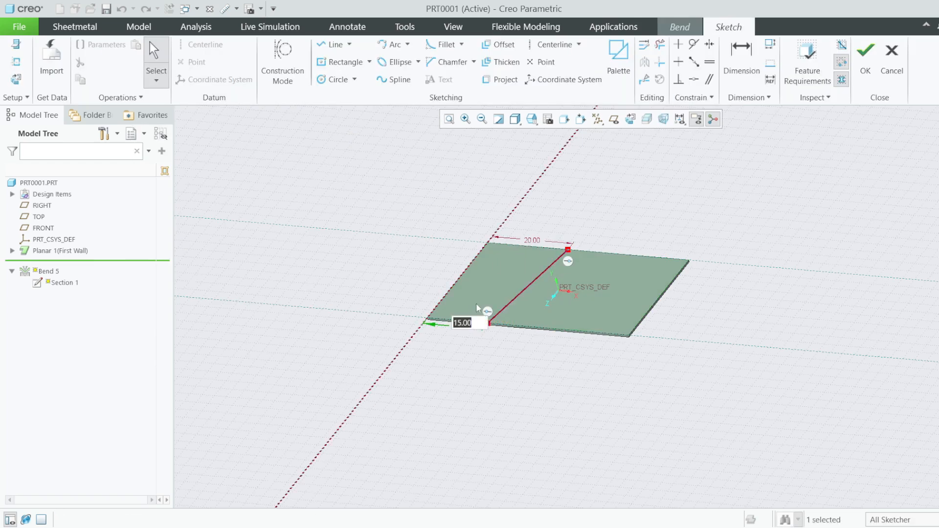
{"action": "type", "text": "20"}
{"action": "key", "text": "Return"}
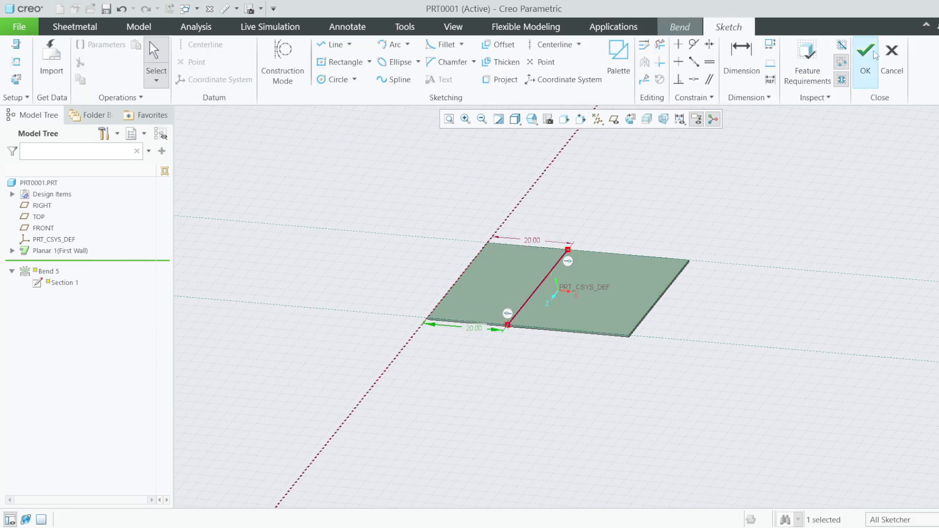
{"action": "left_click", "coordinate": [876, 55]}
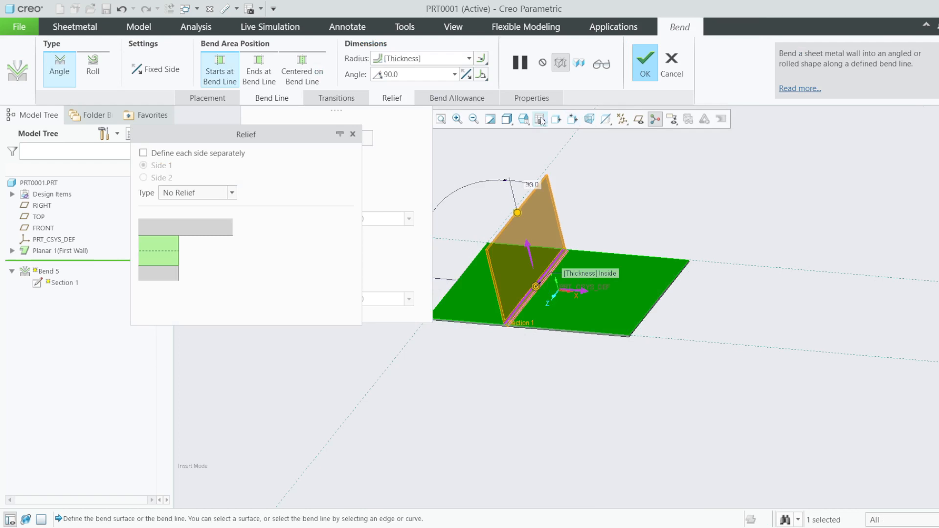
- Set the bend radius to 4 and inspect the bend profile at the bend line in the front view and at an angle
{"action": "left_click", "coordinate": [524, 119]}
{"action": "left_click", "coordinate": [554, 178]}
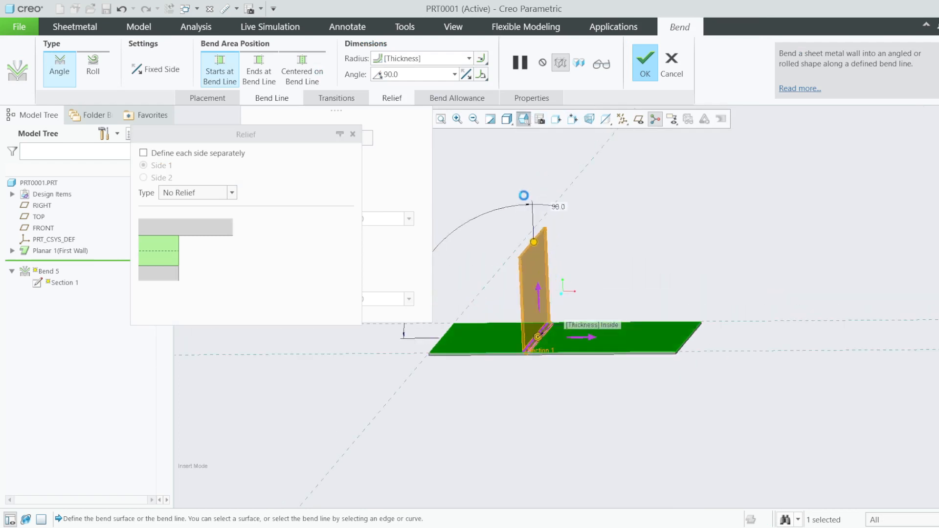
{"action": "left_click", "coordinate": [443, 58]}
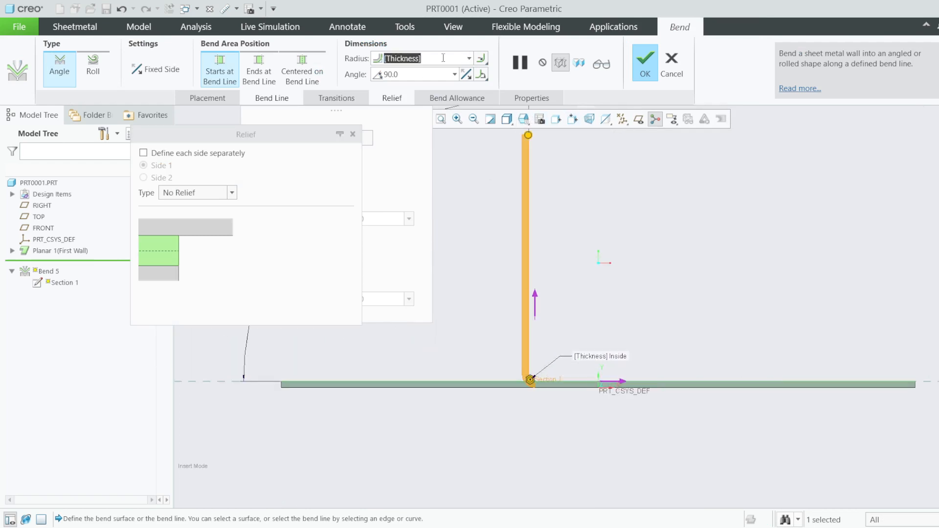
{"action": "type", "text": "4"}
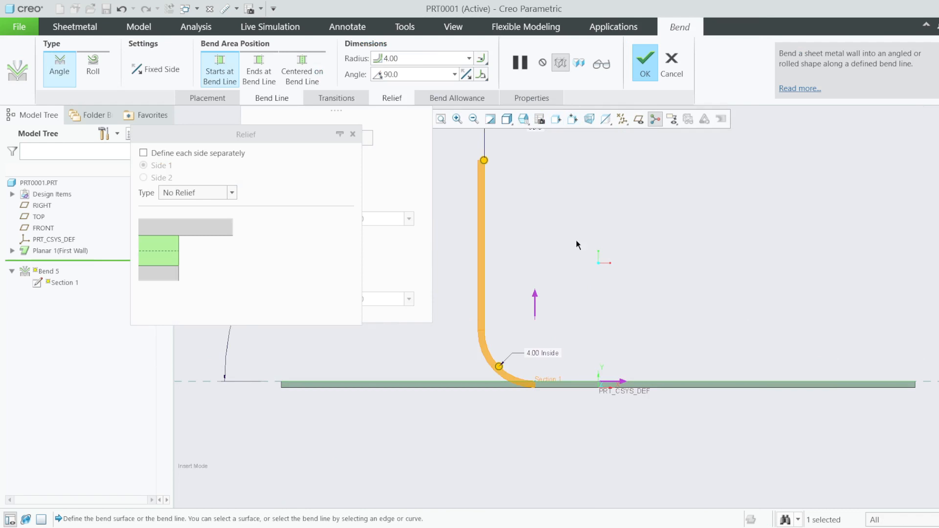
{"action": "scroll", "coordinate": [553, 394], "scroll_direction": "up", "scroll_amount": 5}
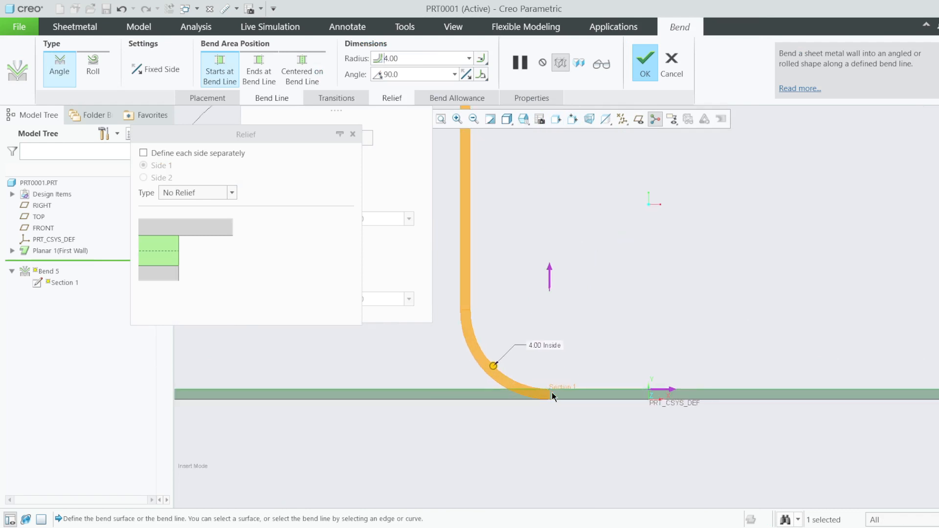
{"action": "scroll", "coordinate": [575, 369], "scroll_direction": "down", "scroll_amount": 2}
{"action": "middle_click_drag", "start_coordinate": [567, 375], "coordinate": [550, 409]}
{"action": "scroll", "coordinate": [555, 410], "scroll_direction": "down", "scroll_amount": 3}
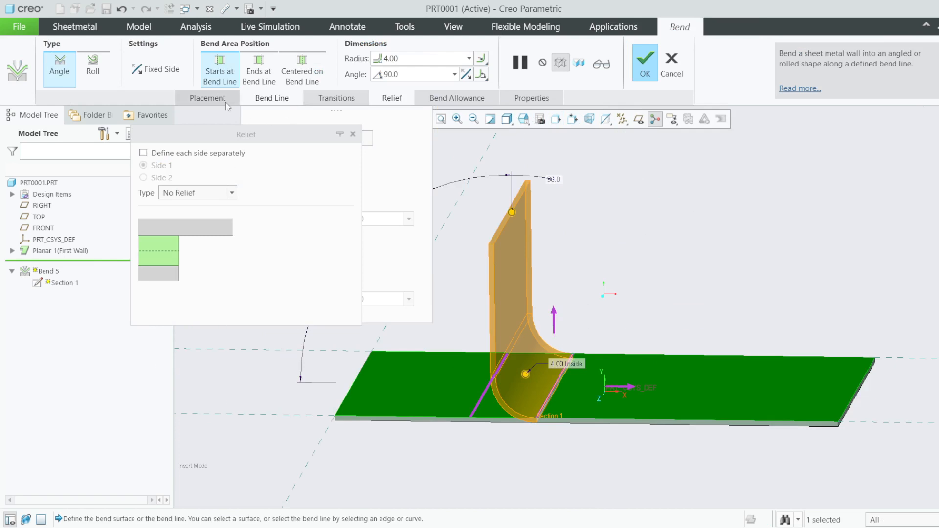
- Review the bend line sketch, accept it without edits, and complete Bend 5
{"action": "left_click", "coordinate": [266, 99]}
{"action": "left_click", "coordinate": [344, 139]}
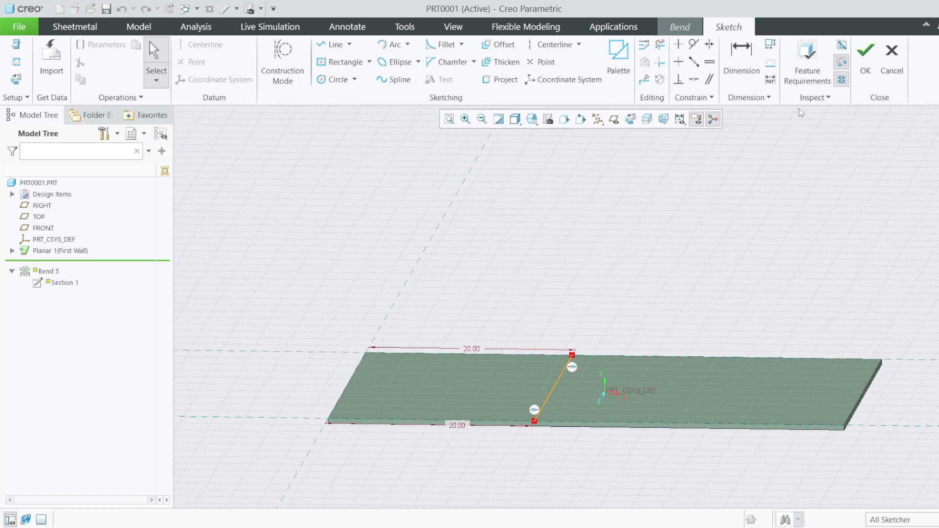
{"action": "left_click", "coordinate": [866, 58]}
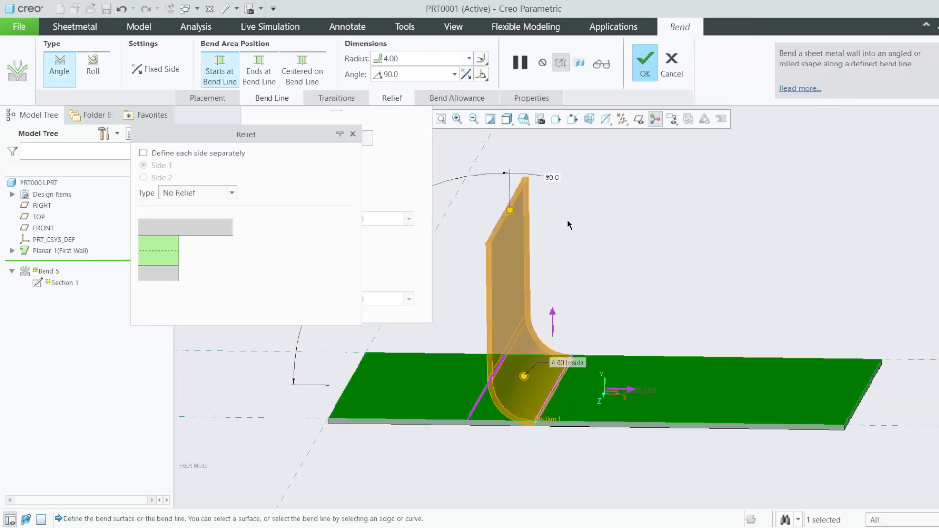
{"action": "left_click", "coordinate": [636, 54]}
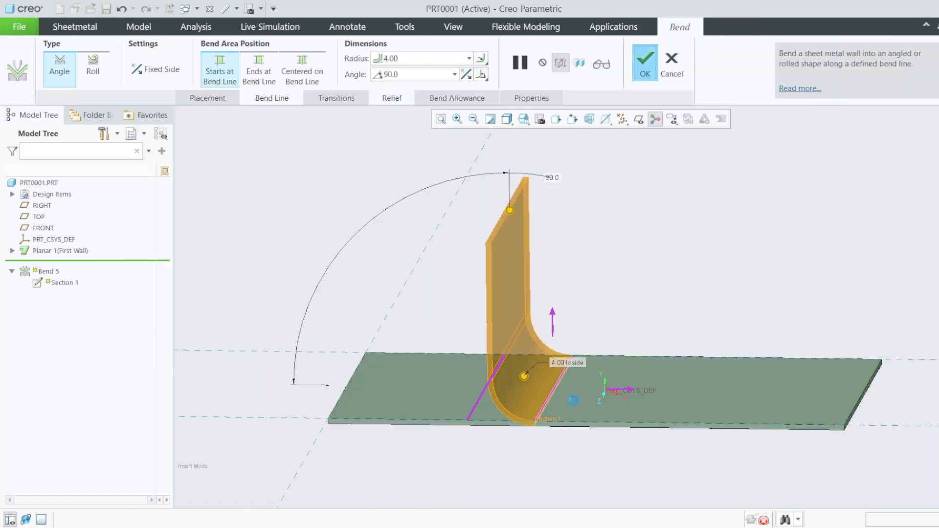
- Measure the length of the horizontal wall's front edge from the bend to the plate's end
{"action": "left_click", "coordinate": [566, 423]}
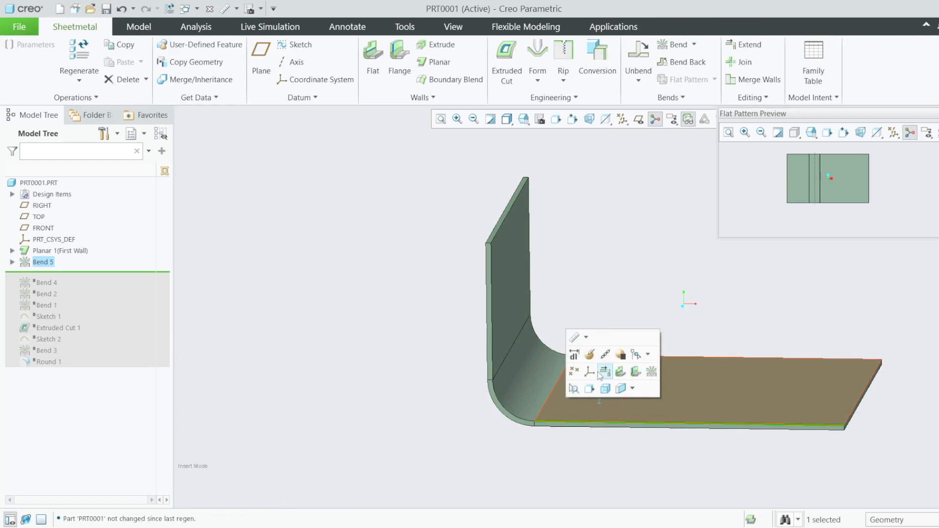
{"action": "left_click", "coordinate": [600, 374]}
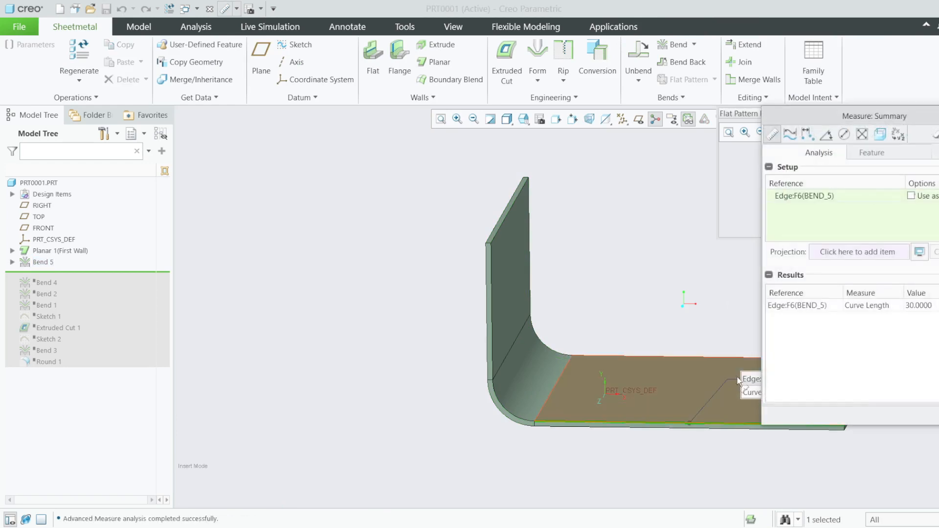
{"action": "left_click_drag", "start_coordinate": [739, 381], "coordinate": [362, 318]}
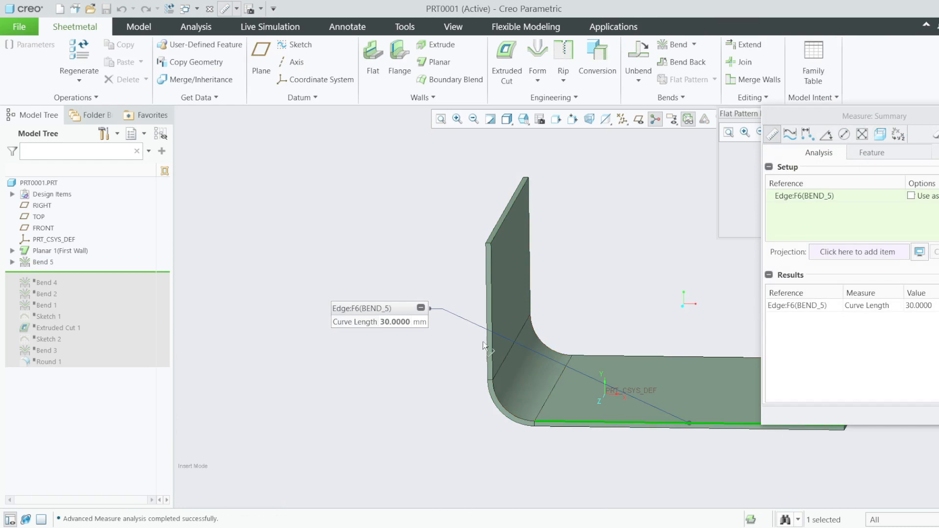
{"action": "left_click", "coordinate": [938, 416]}
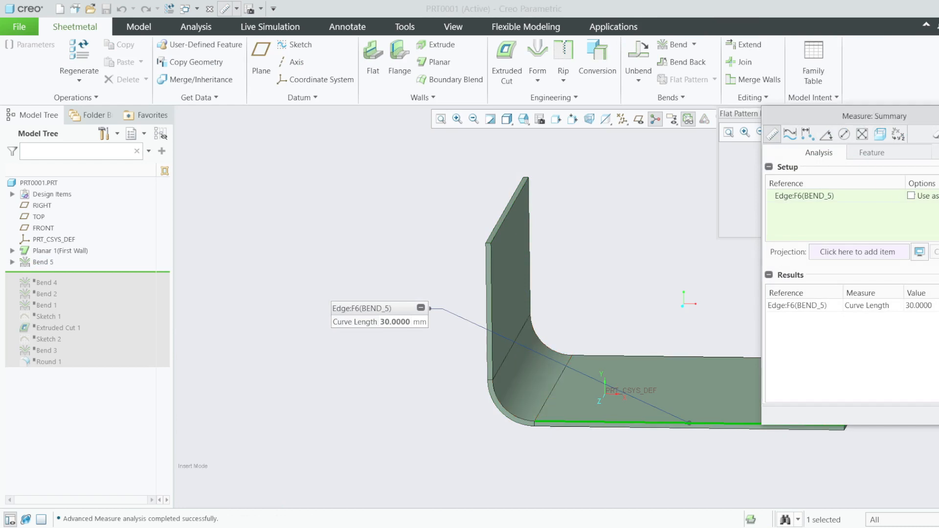
{"action": "left_click", "coordinate": [650, 300]}
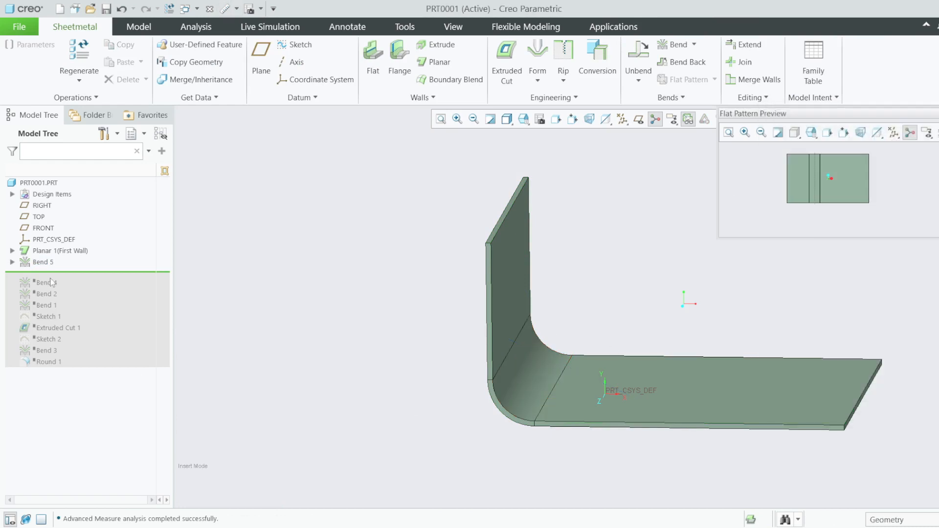
- Reopen Bend 5 for redefinition and examine where the bend starts on the plate in the front view
{"action": "right_click", "coordinate": [43, 263]}
{"action": "left_click", "coordinate": [64, 203]}
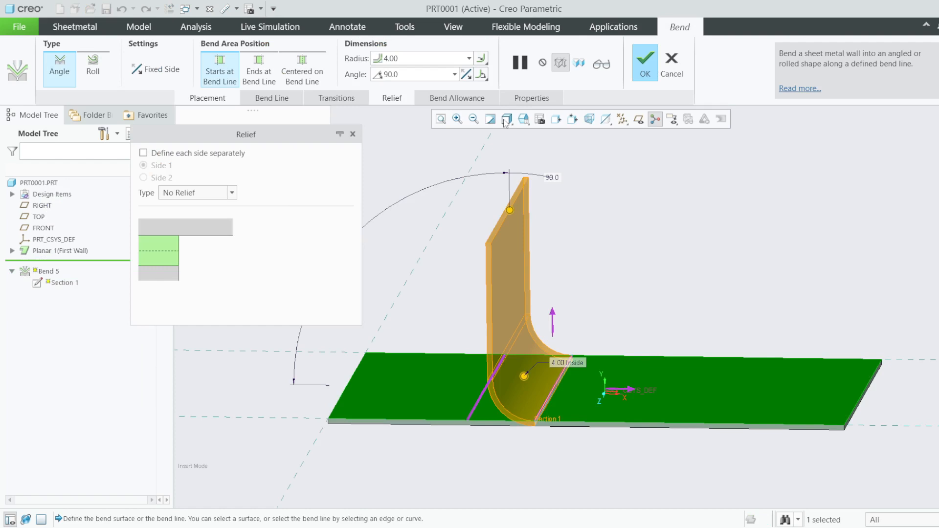
{"action": "left_click", "coordinate": [523, 119]}
{"action": "left_click", "coordinate": [545, 178]}
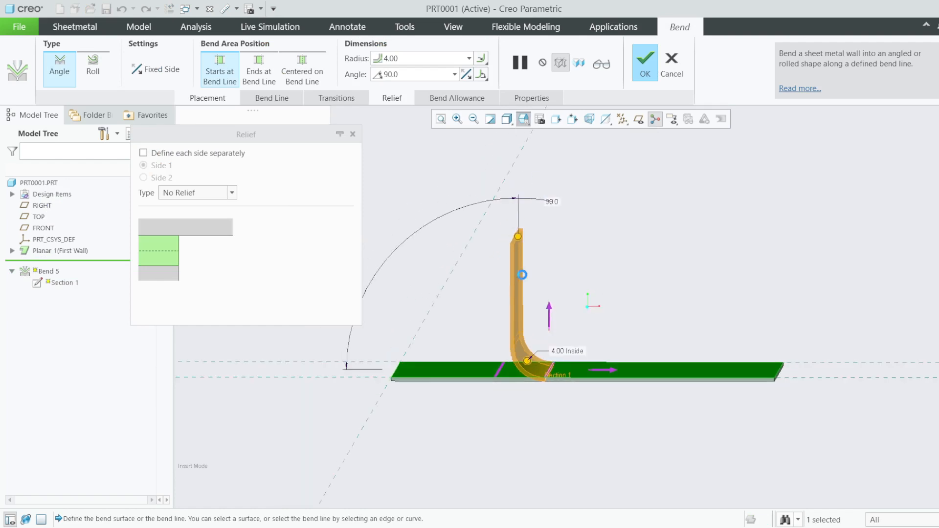
{"action": "scroll", "coordinate": [580, 380], "scroll_direction": "up", "scroll_amount": 5}
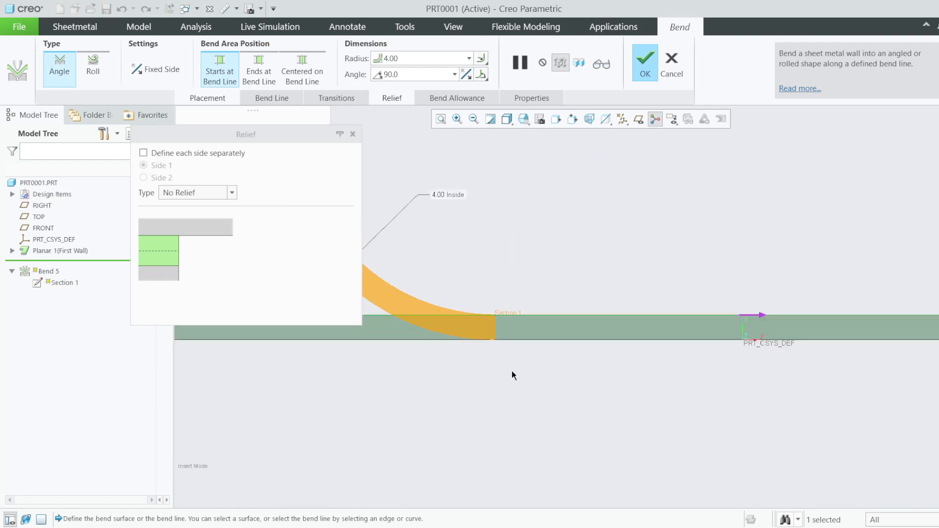
{"action": "scroll", "coordinate": [568, 335], "scroll_direction": "down", "scroll_amount": 3}
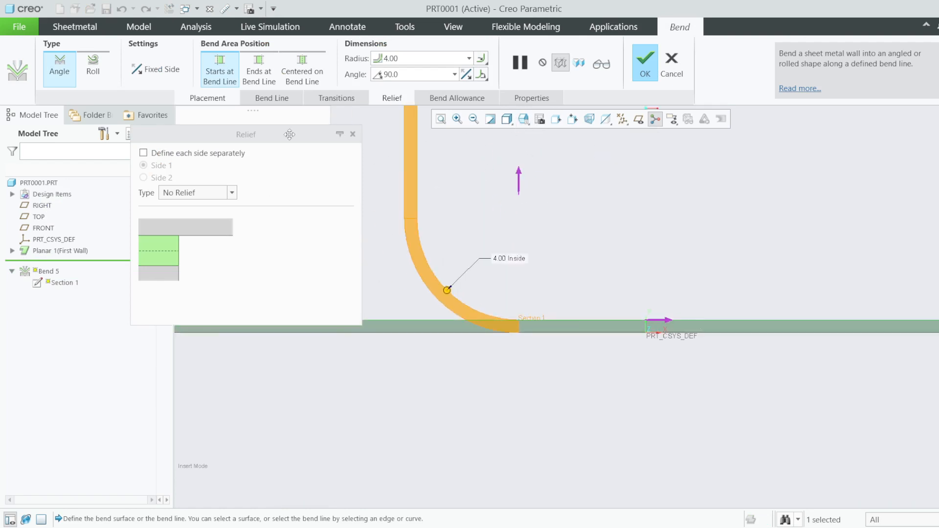
- Change the relief type to Stretch and move the Relief settings clear of the bend profile
{"action": "left_click_drag", "start_coordinate": [290, 133], "coordinate": [443, 307]}
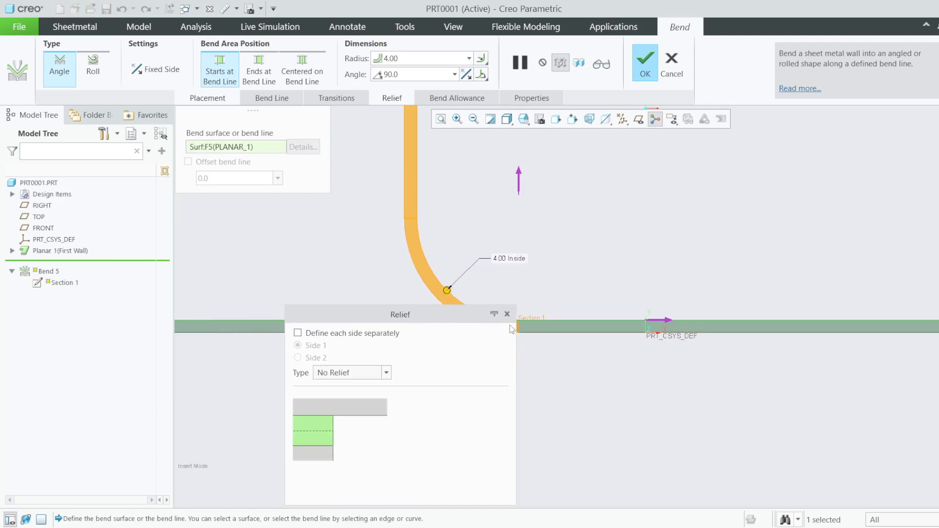
{"action": "scroll", "coordinate": [531, 336], "scroll_direction": "up", "scroll_amount": 2}
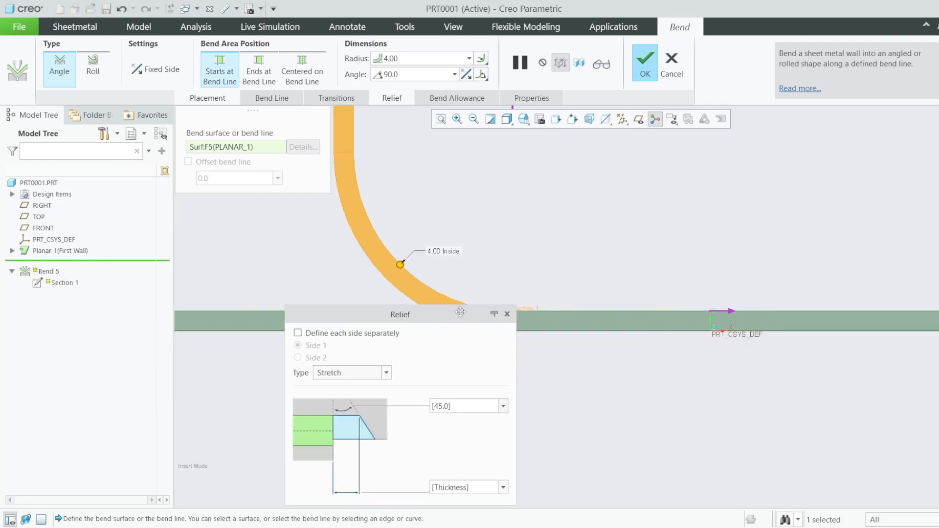
{"action": "left_click_drag", "start_coordinate": [460, 311], "coordinate": [455, 339]}
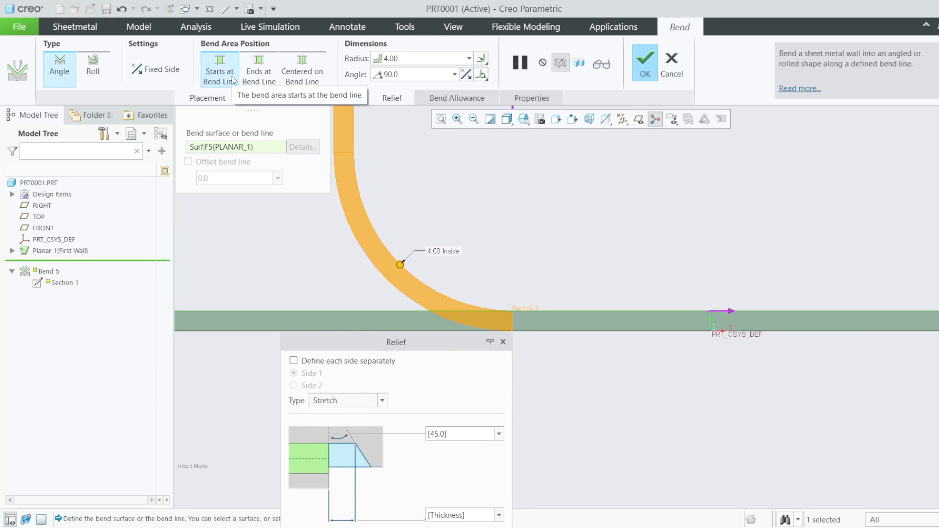
- Compare the Ends at Bend Line and Centered on Bend Line positions, leaving the bend area at Ends at Bend Line
{"action": "left_click", "coordinate": [259, 73]}
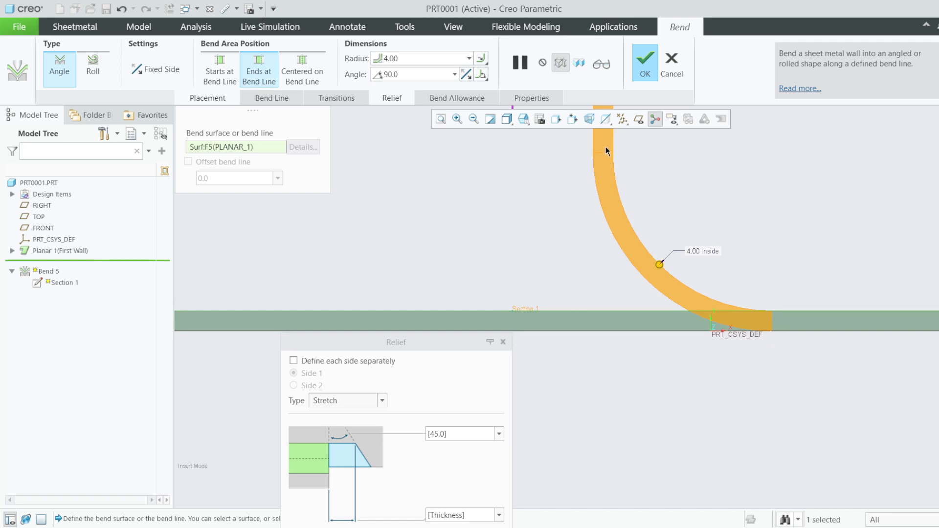
{"action": "left_click", "coordinate": [308, 83]}
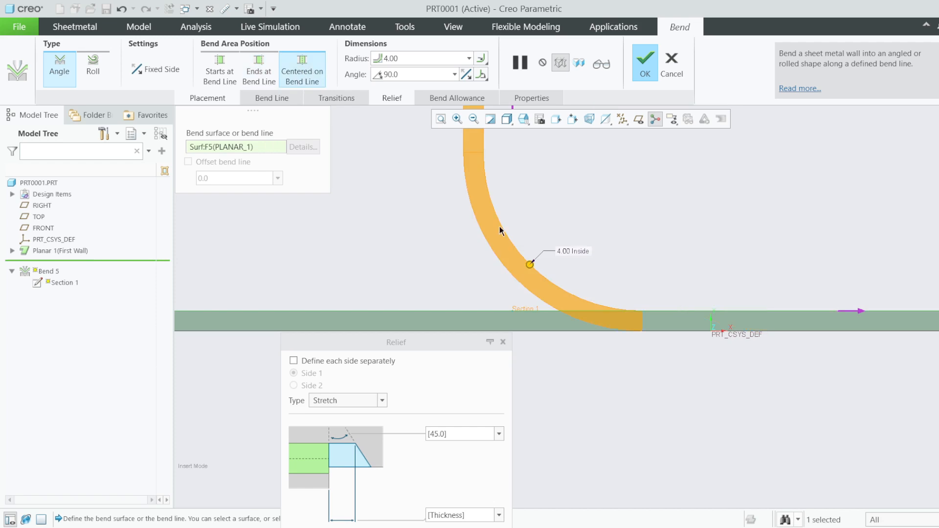
{"action": "left_click", "coordinate": [259, 71]}
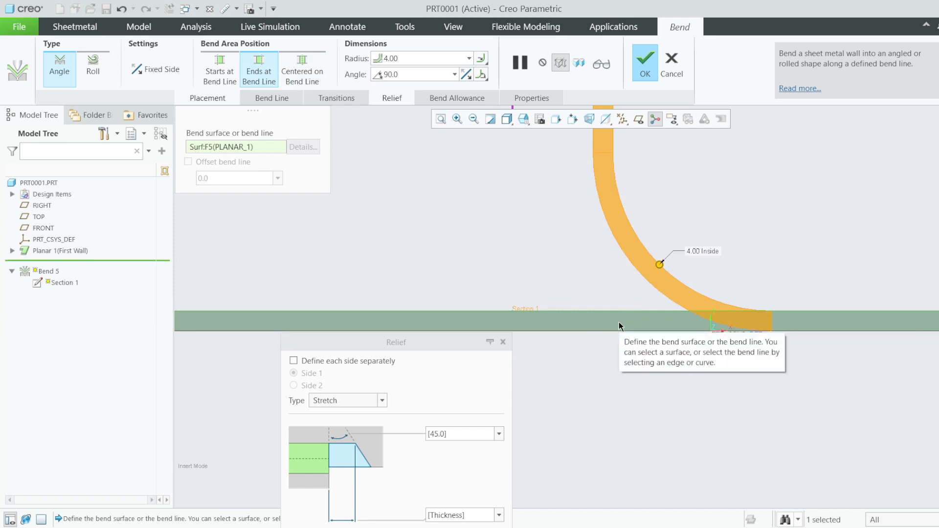
- Compare the three bend area positions for Bend 5 and complete the redefinition with Centered on Bend Line
{"action": "left_click", "coordinate": [300, 71]}
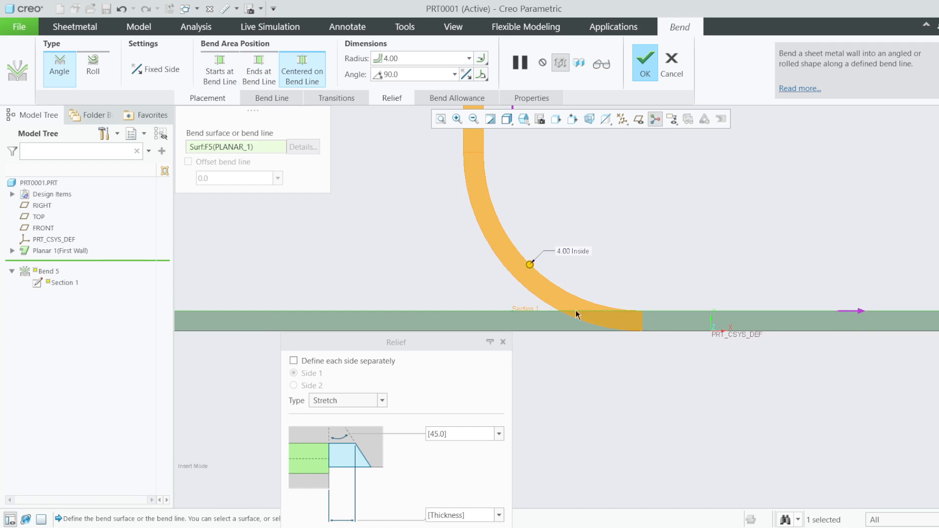
{"action": "left_click", "coordinate": [219, 73]}
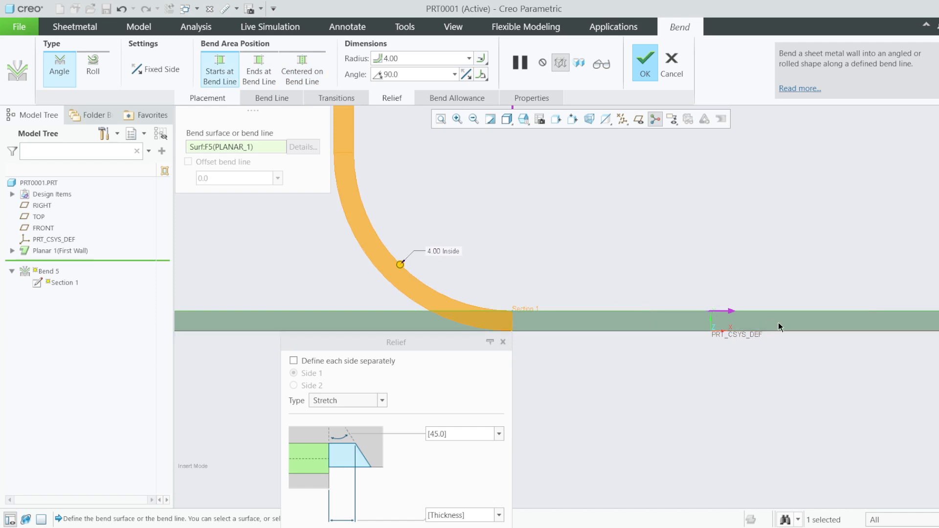
{"action": "left_click", "coordinate": [265, 71]}
{"action": "left_click", "coordinate": [301, 69]}
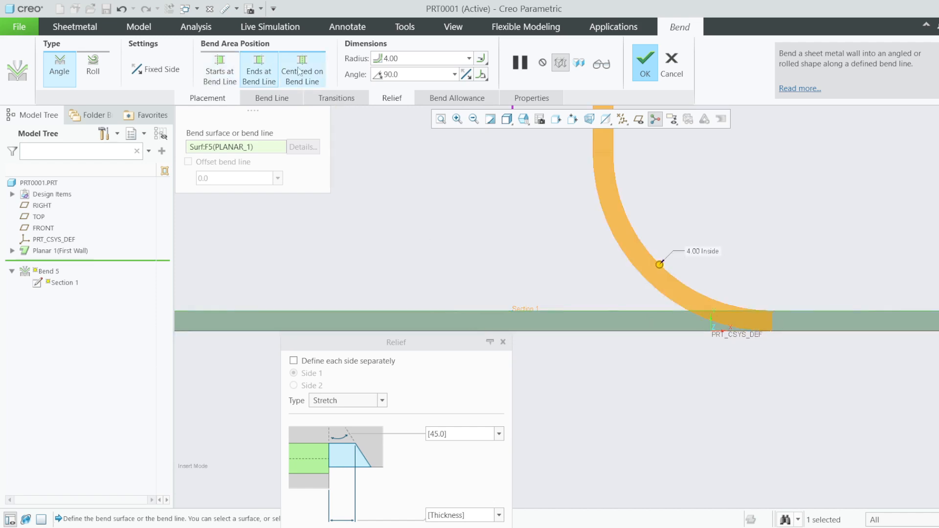
{"action": "left_click", "coordinate": [273, 78]}
{"action": "left_click", "coordinate": [290, 80]}
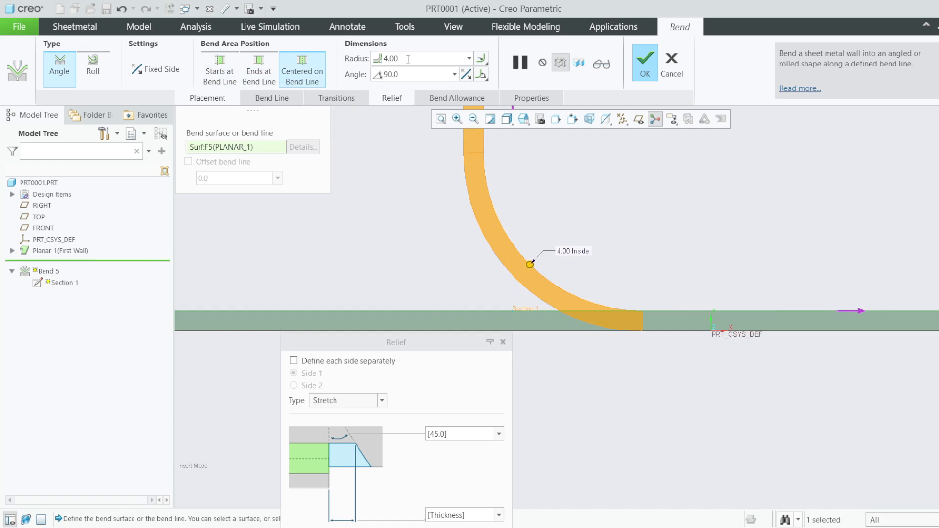
{"action": "left_click", "coordinate": [645, 63]}
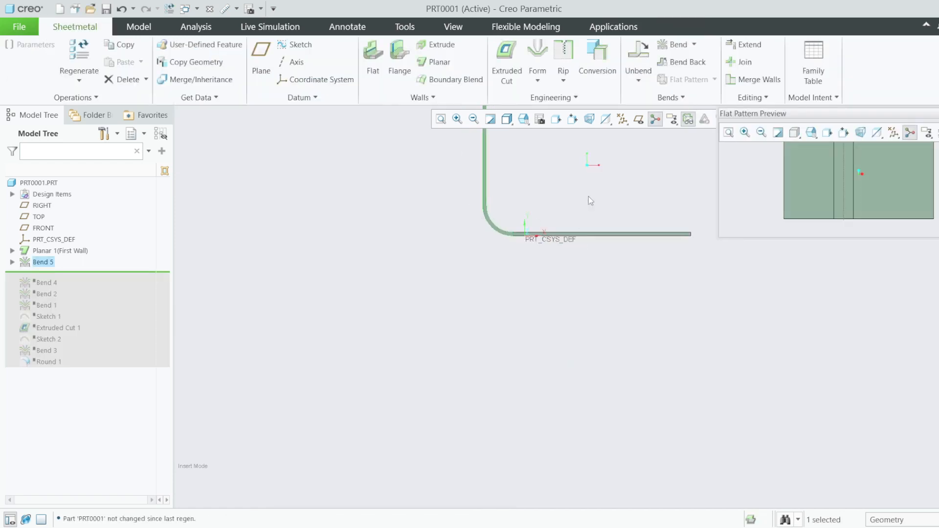
- Measure the length of the horizontal wall's front edge from the bend to the plate's end
{"action": "middle_click_drag", "start_coordinate": [589, 196], "coordinate": [454, 295]}
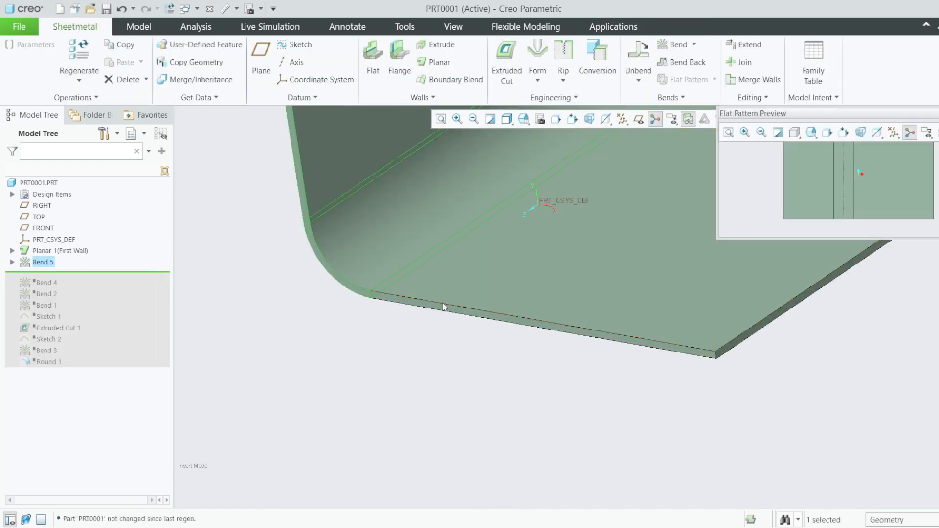
{"action": "left_click", "coordinate": [445, 306]}
{"action": "left_click", "coordinate": [448, 215]}
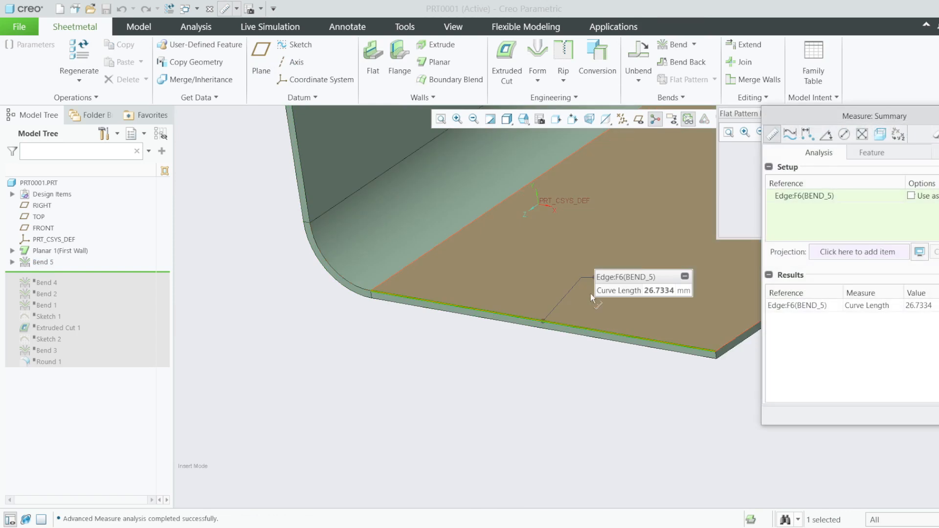
{"action": "left_click_drag", "start_coordinate": [654, 294], "coordinate": [406, 323]}
{"action": "double_click", "coordinate": [406, 321]}
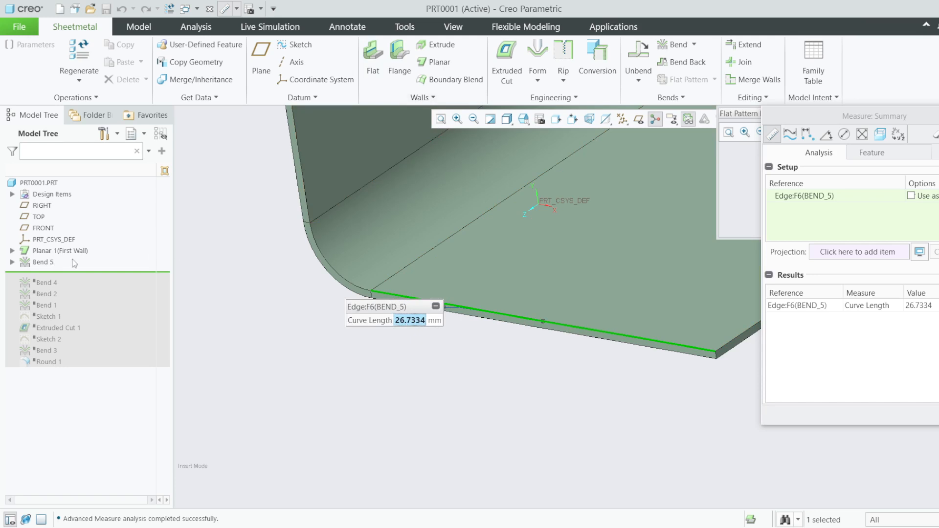
{"action": "scroll", "coordinate": [359, 289], "scroll_direction": "down", "scroll_amount": 5}
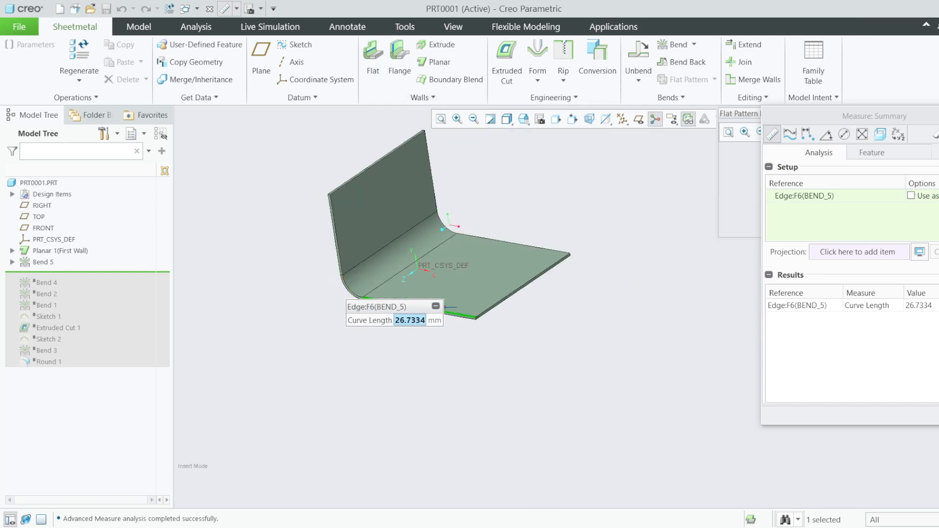
{"action": "key", "text": "Escape"}
{"action": "scroll", "coordinate": [498, 241], "scroll_direction": "up", "scroll_amount": 2}
{"action": "scroll", "coordinate": [372, 176], "scroll_direction": "down", "scroll_amount": 4}
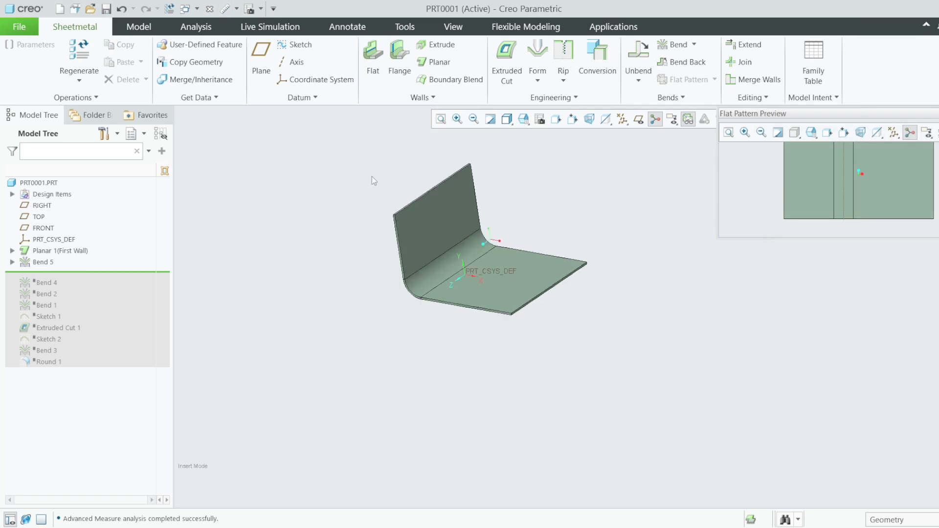
- Suppress Bend 5 so the plate is flat again
{"action": "right_click", "coordinate": [41, 263]}
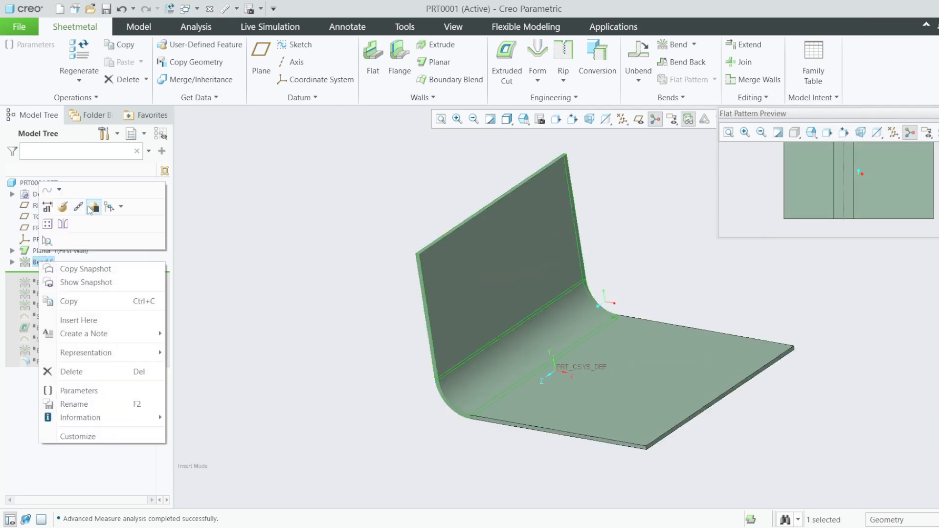
{"action": "left_click", "coordinate": [91, 210]}
{"action": "left_click", "coordinate": [448, 288]}
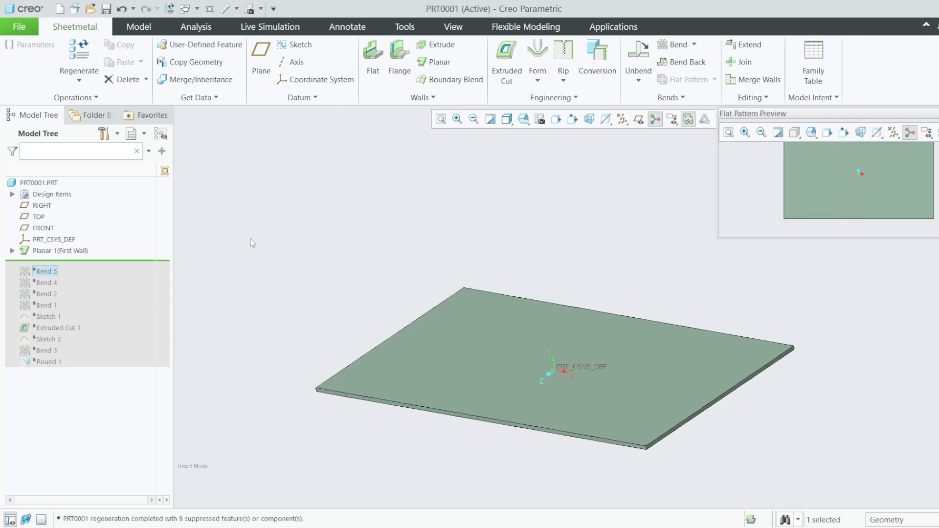
- Move the insertion point below Sketch 1 and suppress Bend 1 together with its dependent Sketch 1
{"action": "left_click_drag", "start_coordinate": [109, 265], "coordinate": [98, 317]}
{"action": "right_click", "coordinate": [48, 299]}
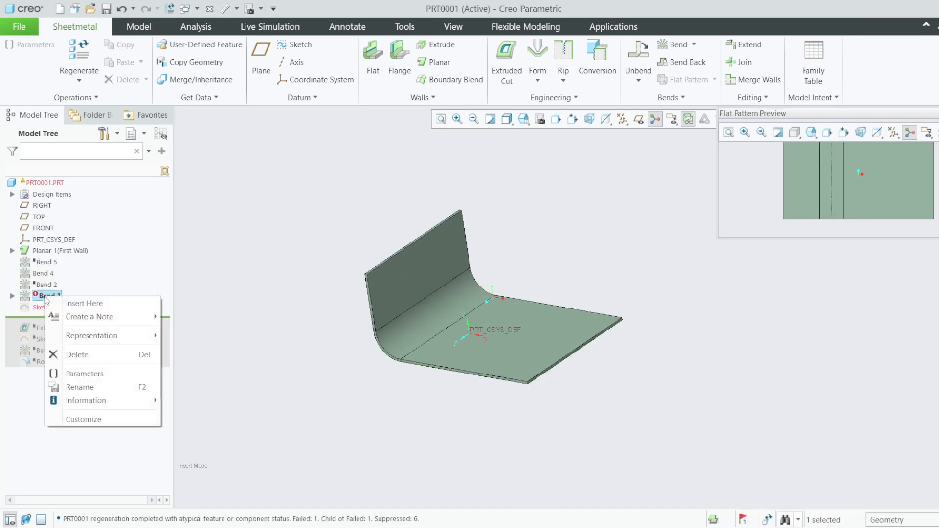
{"action": "left_click", "coordinate": [78, 275]}
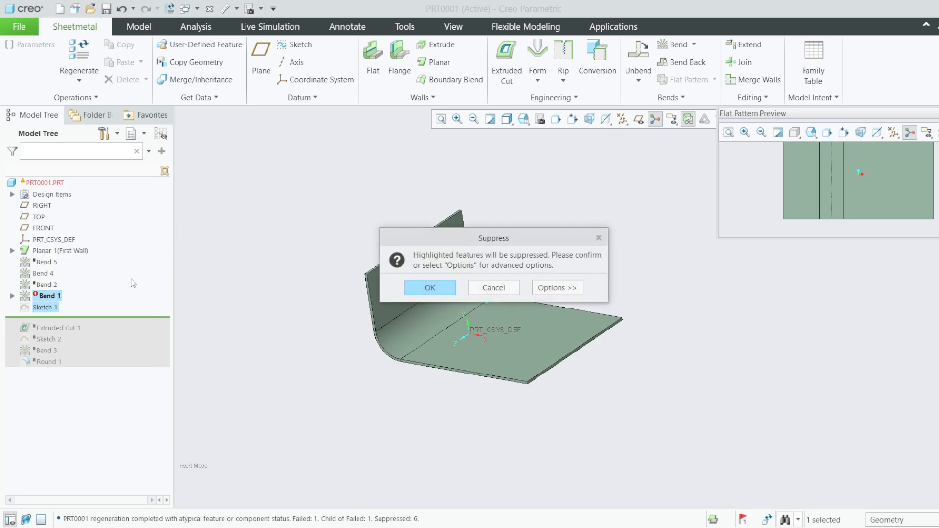
{"action": "left_click", "coordinate": [433, 291]}
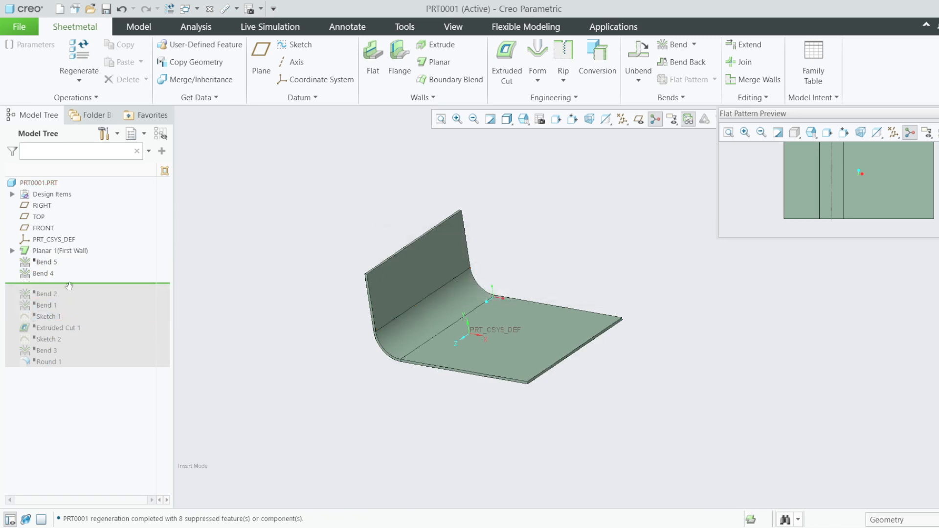
- Resume Sketch 1 with the insertion point below Extruded Cut 1, and roll the model back to just after Planar 1
{"action": "left_click_drag", "start_coordinate": [57, 307], "coordinate": [58, 322]}
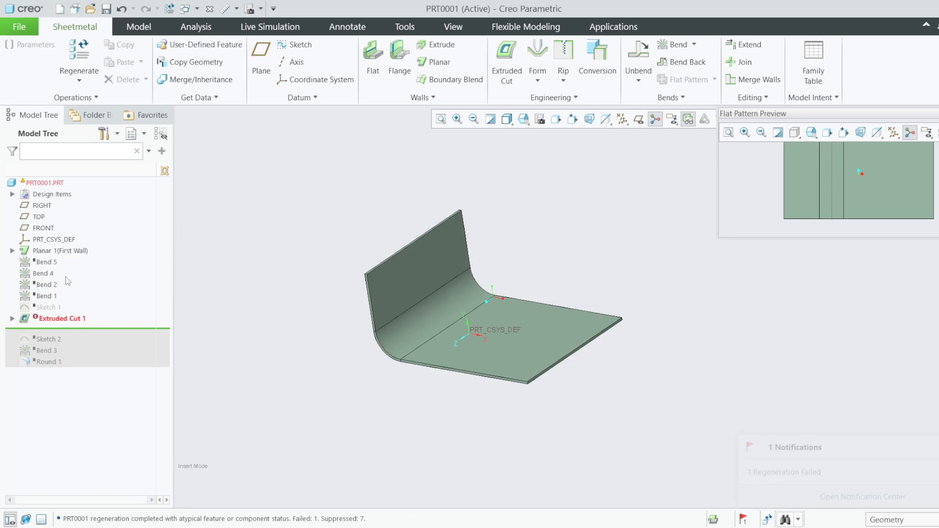
{"action": "right_click", "coordinate": [44, 307]}
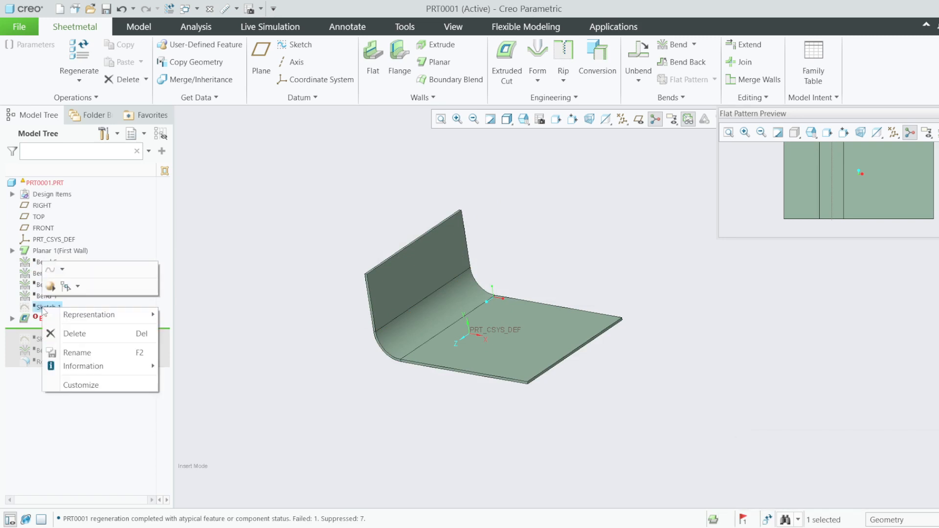
{"action": "left_click", "coordinate": [51, 284]}
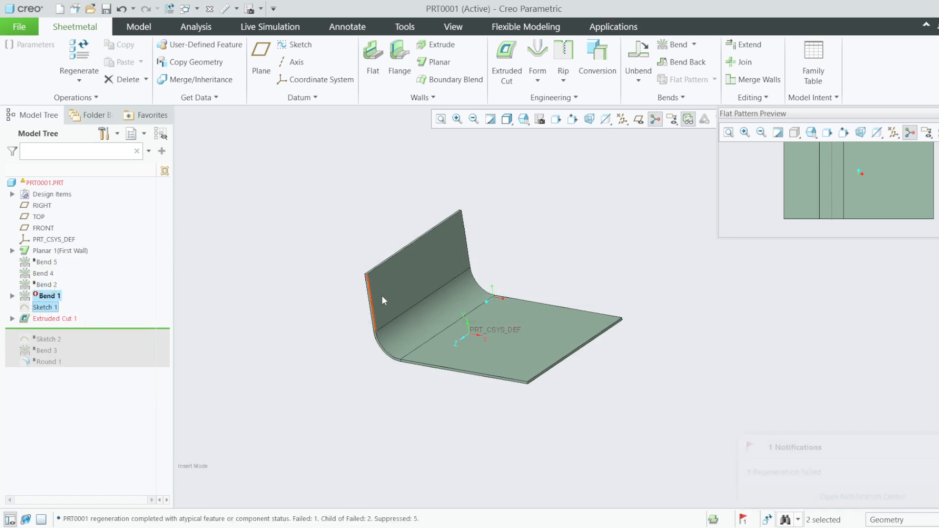
{"action": "middle_click_drag", "start_coordinate": [382, 296], "coordinate": [452, 330]}
{"action": "mouse_move", "coordinate": [91, 330]}
{"action": "left_mouse_down"}
{"action": "mouse_move", "coordinate": [88, 260]}
{"action": "mouse_move", "coordinate": [85, 283]}
{"action": "left_mouse_up"}
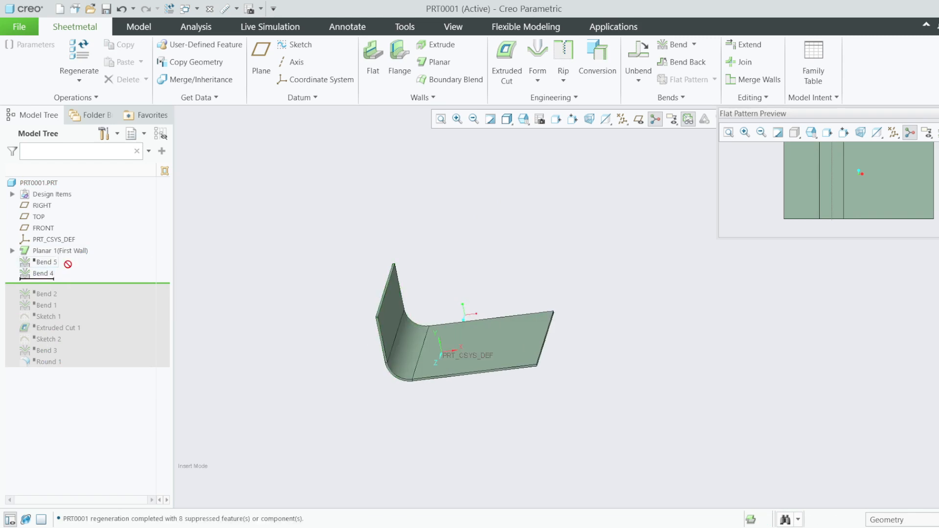
{"action": "left_click_drag", "start_coordinate": [70, 259], "coordinate": [69, 258]}
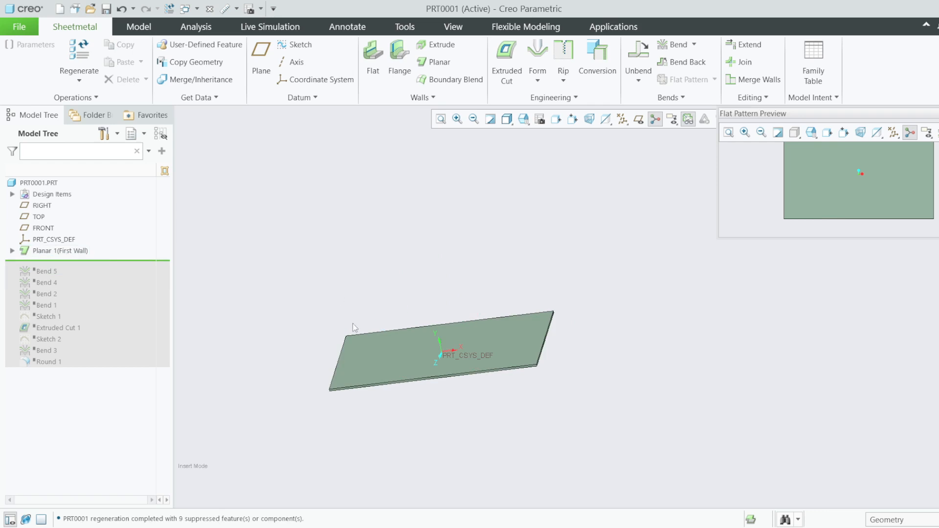
{"action": "left_click", "coordinate": [674, 45]}
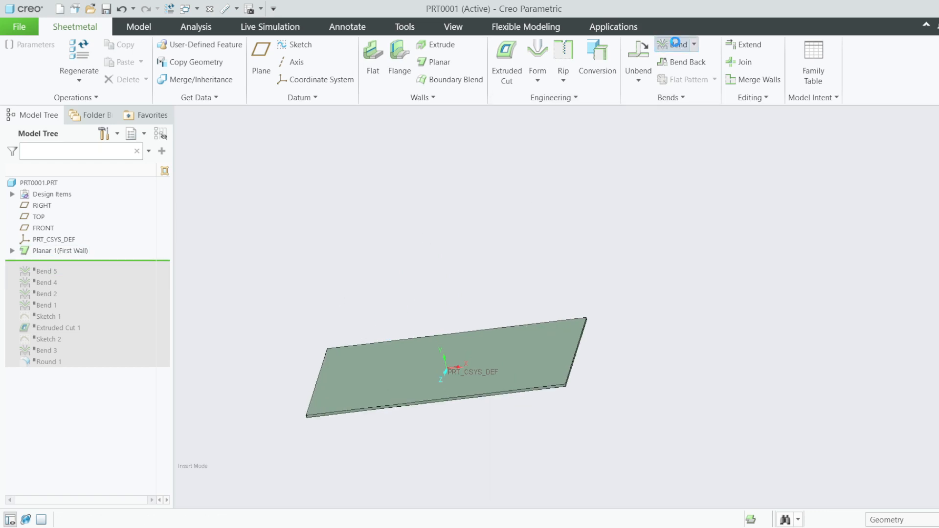
{"action": "middle_click_drag", "start_coordinate": [531, 318], "coordinate": [498, 334]}
{"action": "left_click", "coordinate": [502, 338]}
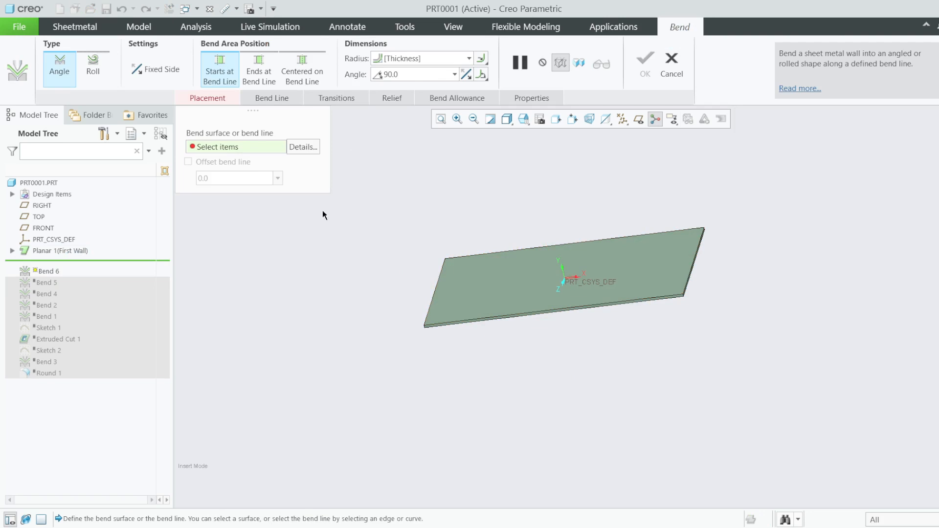
{"action": "left_click", "coordinate": [671, 59]}
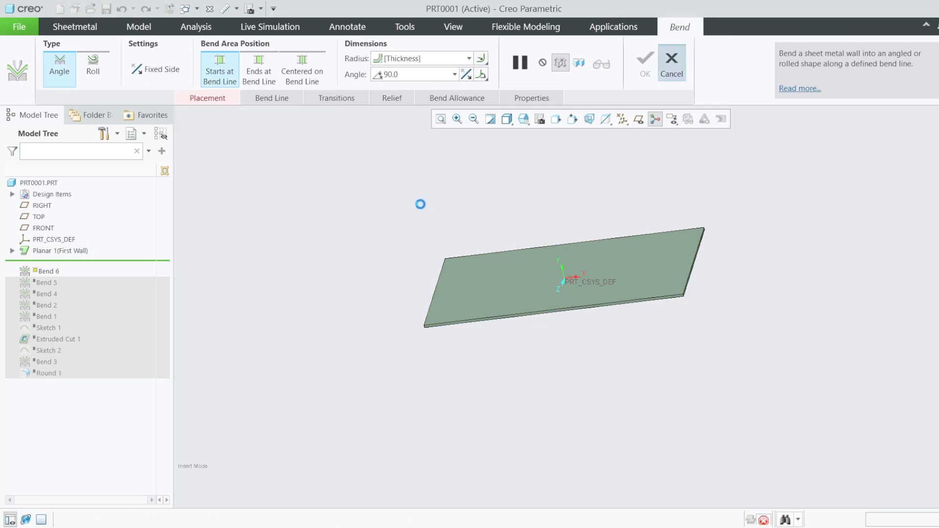
- Sketch a line on the plate's top face through the centre, running parallel to the short sides between the two long edges
{"action": "scroll", "coordinate": [326, 248], "scroll_direction": "up", "scroll_amount": 2}
{"action": "scroll", "coordinate": [589, 208], "scroll_direction": "down", "scroll_amount": 4}
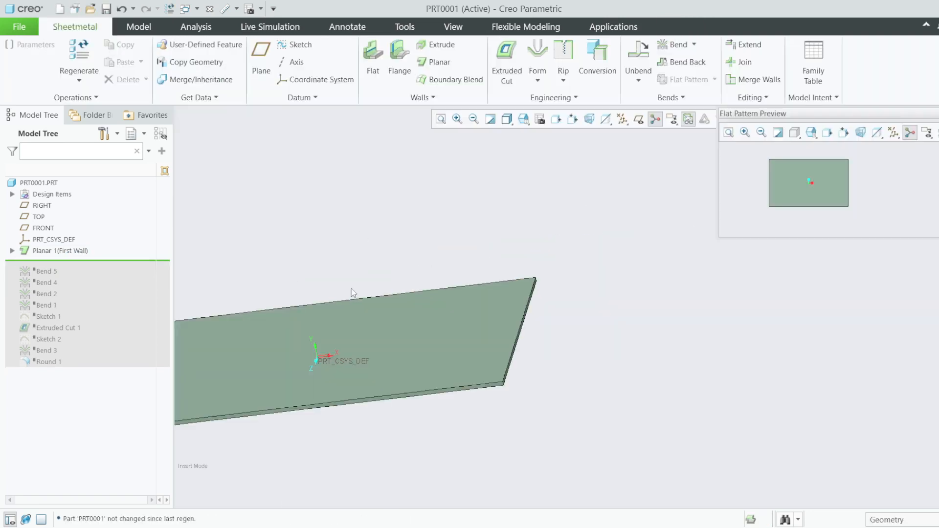
{"action": "scroll", "coordinate": [353, 293], "scroll_direction": "up", "scroll_amount": 1}
{"action": "left_click", "coordinate": [287, 331]}
{"action": "left_click", "coordinate": [359, 273]}
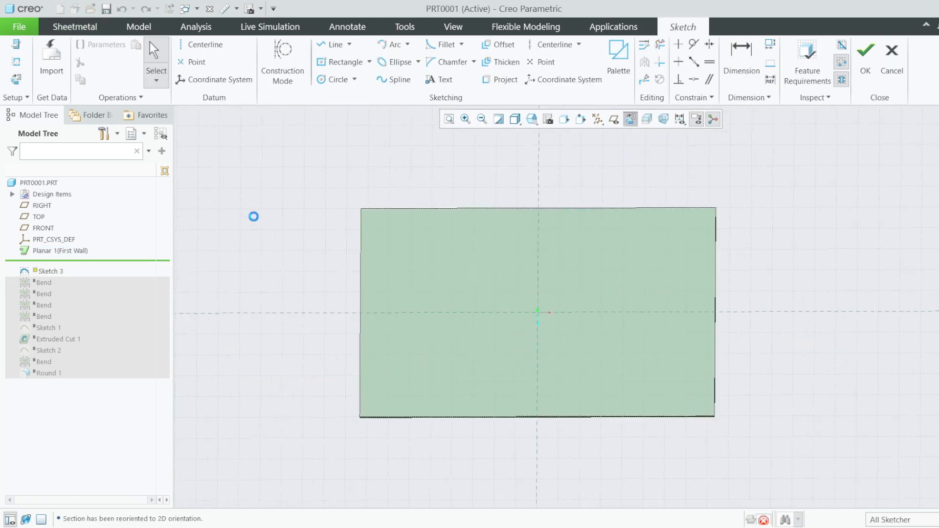
{"action": "left_click", "coordinate": [332, 44]}
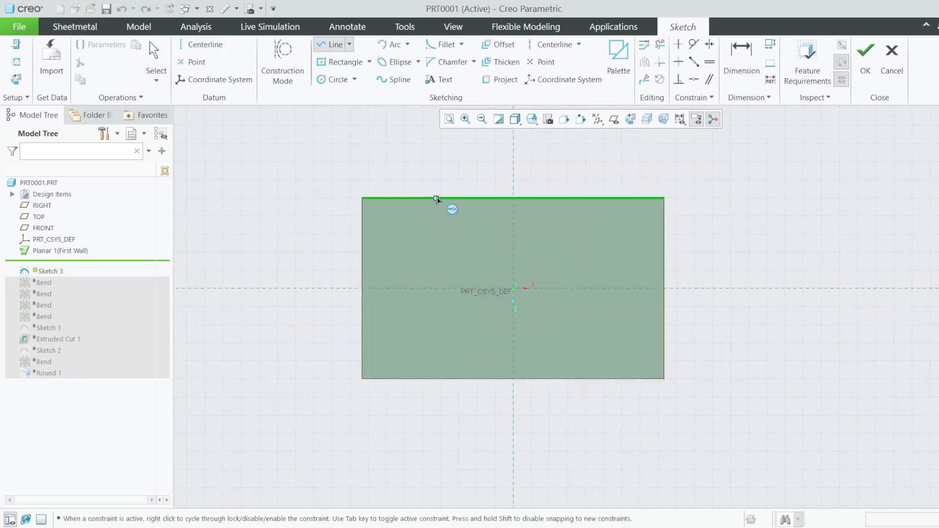
{"action": "left_click", "coordinate": [513, 199]}
{"action": "left_click", "coordinate": [514, 378]}
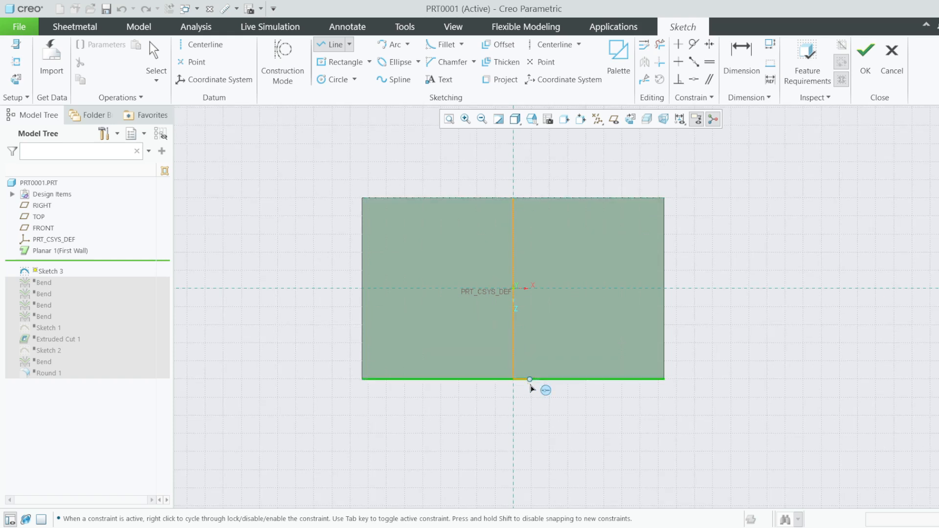
{"action": "middle_click", "coordinate": [588, 319]}
{"action": "left_click", "coordinate": [857, 65]}
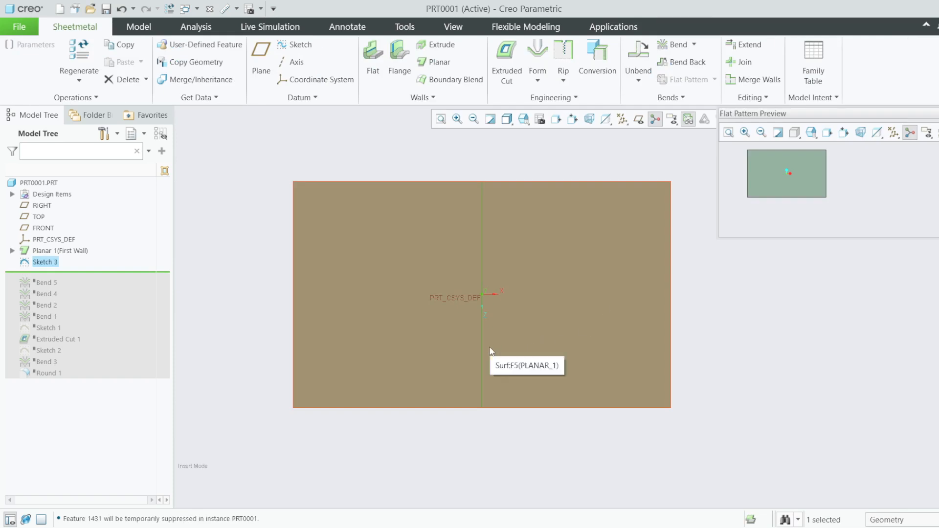
- Start a 90° angled bend using the sketched centre line as bend line, and flip the bend direction upward
{"action": "mouse_move", "coordinate": [491, 350]}
{"action": "middle_mouse_down"}
{"action": "mouse_move", "coordinate": [441, 325]}
{"action": "mouse_move", "coordinate": [465, 332]}
{"action": "middle_mouse_up"}
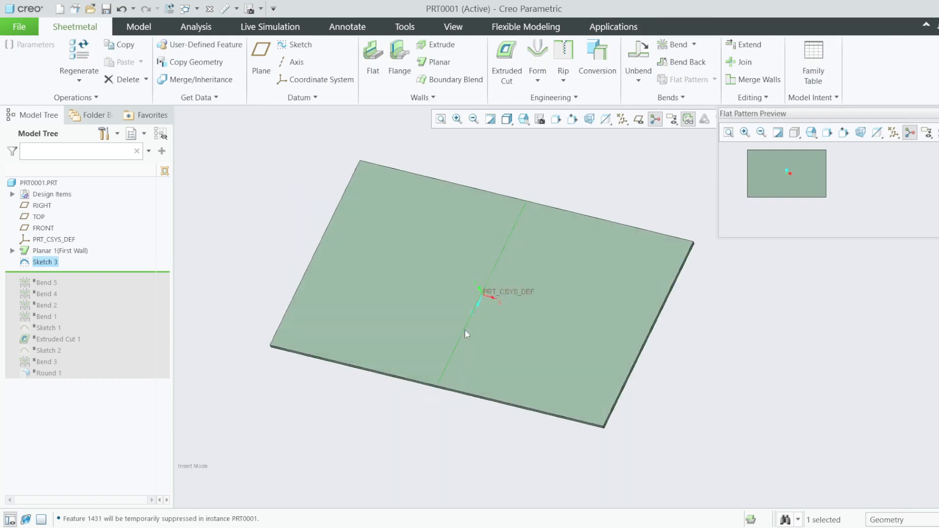
{"action": "left_click", "coordinate": [626, 174]}
{"action": "left_click", "coordinate": [680, 45]}
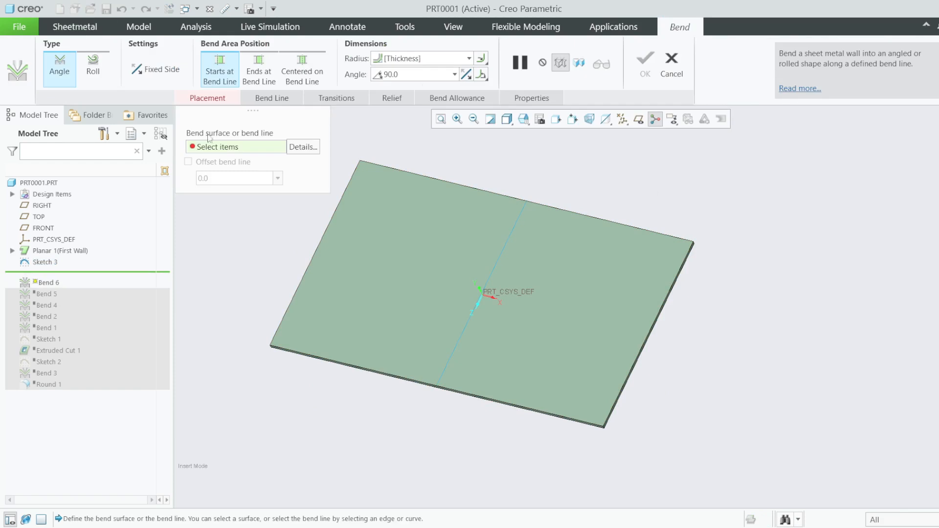
{"action": "left_click", "coordinate": [493, 268]}
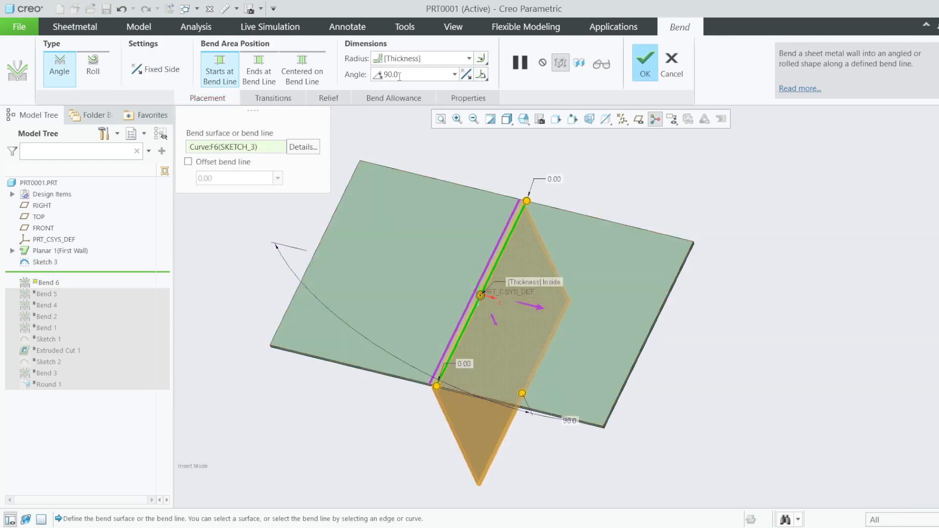
{"action": "middle_click_drag", "start_coordinate": [480, 288], "coordinate": [503, 262]}
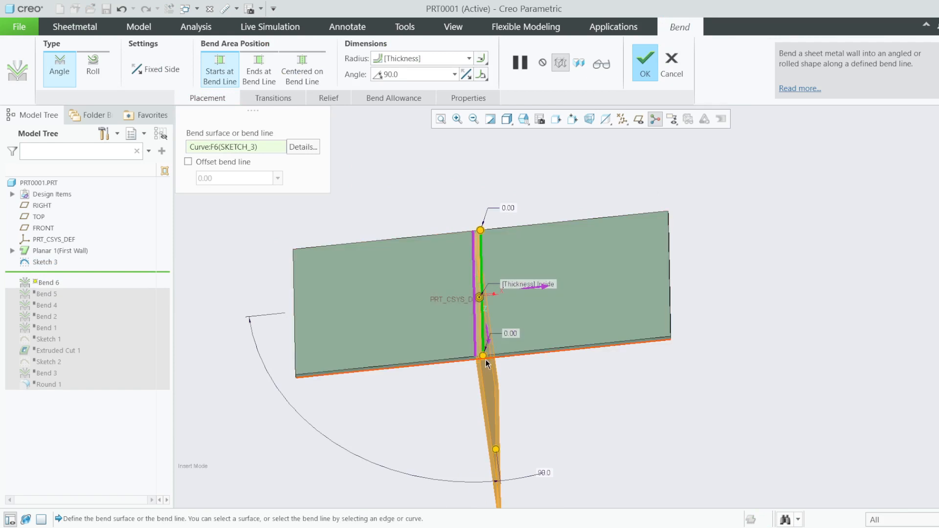
{"action": "left_click", "coordinate": [486, 335]}
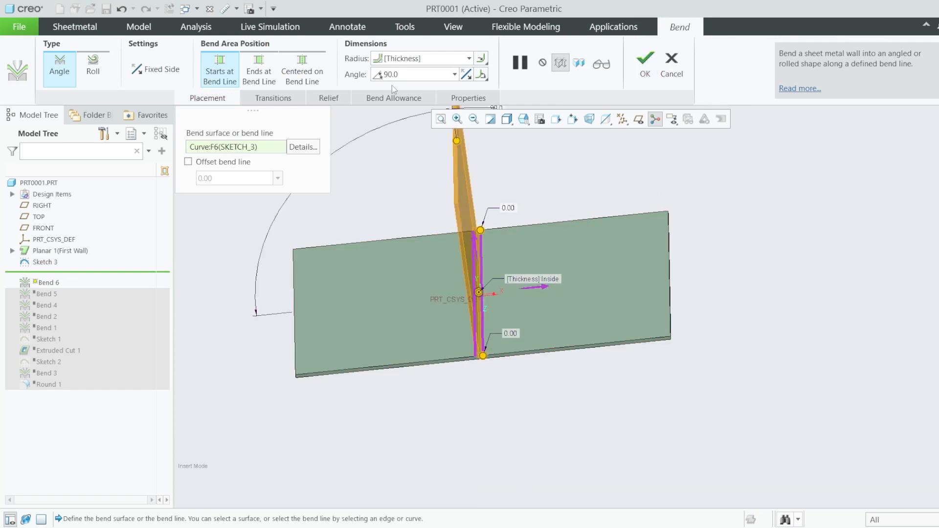
- Set the bend radius to 3 and complete the bend along the sketched line
{"action": "left_click", "coordinate": [446, 57]}
{"action": "type", "text": "3"}
{"action": "key", "text": "Return"}
{"action": "left_click", "coordinate": [644, 57]}
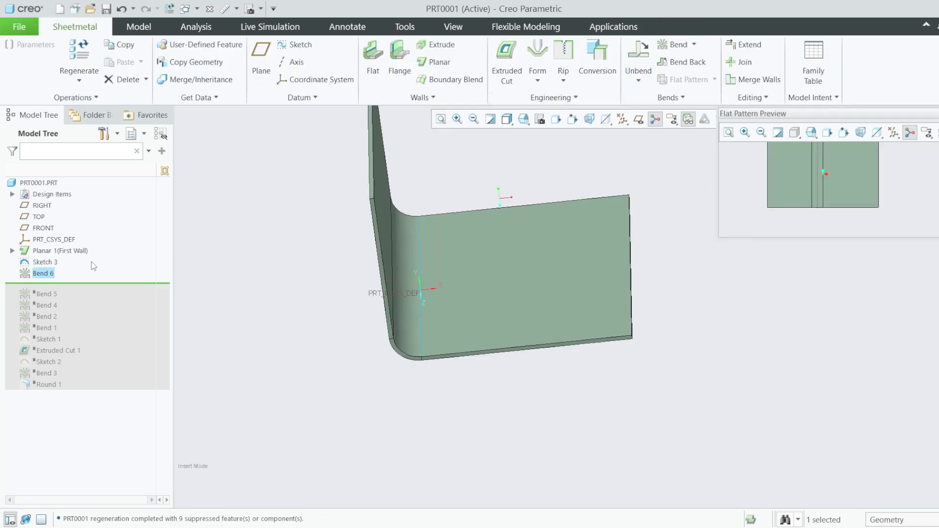
{"action": "middle_click_drag", "start_coordinate": [223, 295], "coordinate": [262, 297]}
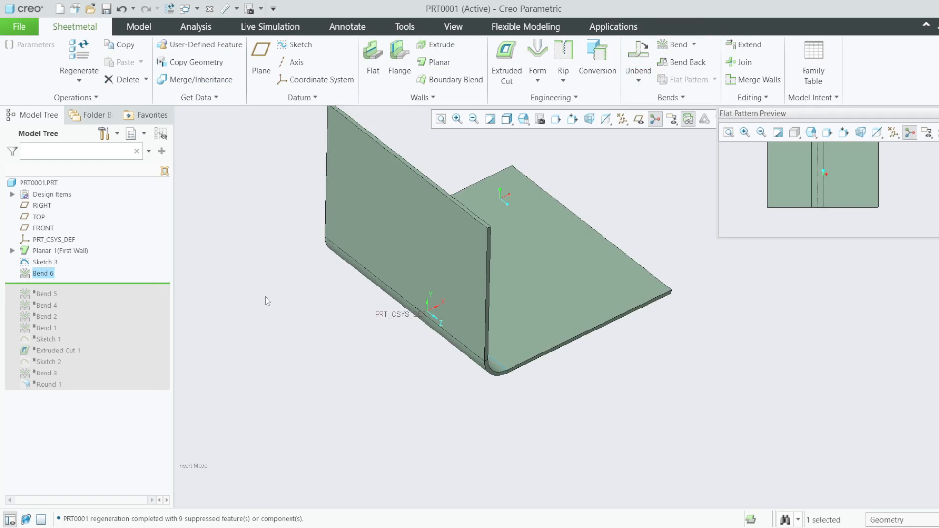
- On the upright wall's outer face, sketch a line across its middle from the free edge to the bend side and convert it to construction
{"action": "left_click", "coordinate": [204, 318]}
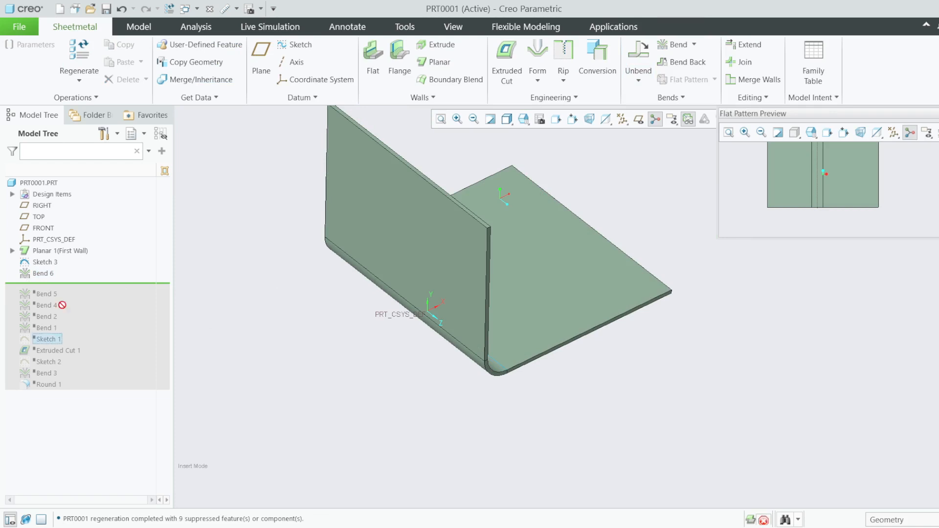
{"action": "left_click", "coordinate": [384, 178]}
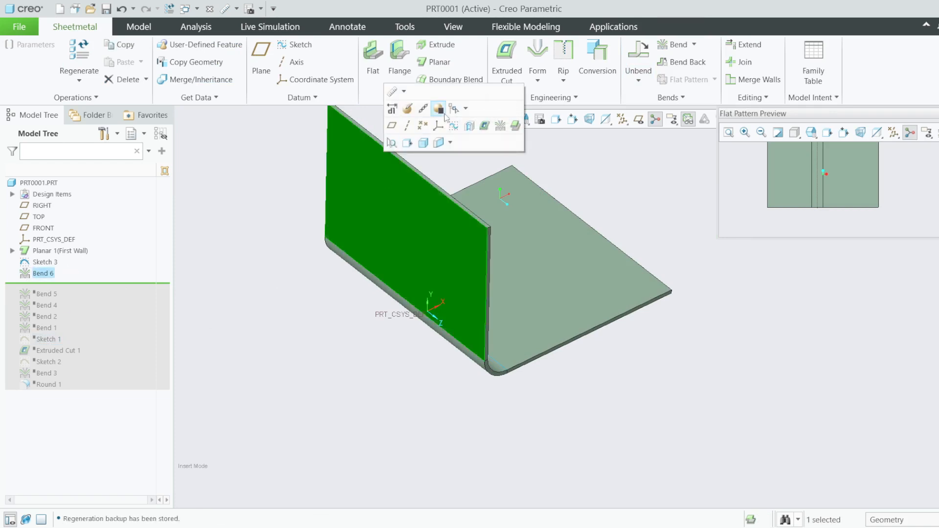
{"action": "left_click", "coordinate": [453, 126]}
{"action": "left_click", "coordinate": [614, 120]}
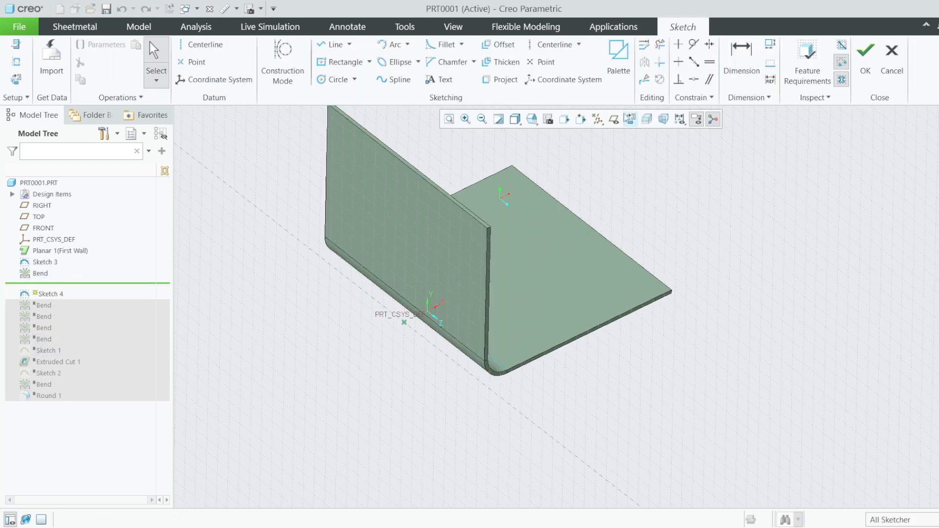
{"action": "left_click", "coordinate": [200, 45]}
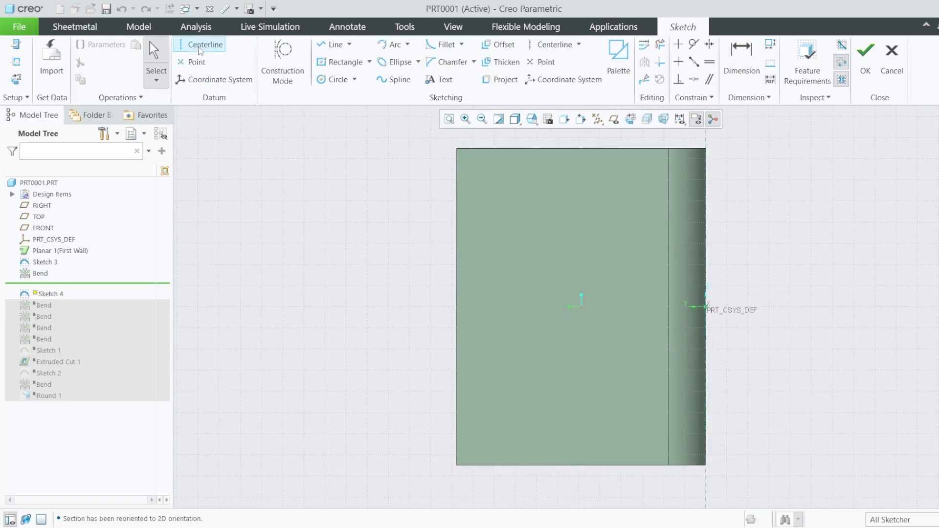
{"action": "left_click", "coordinate": [458, 307]}
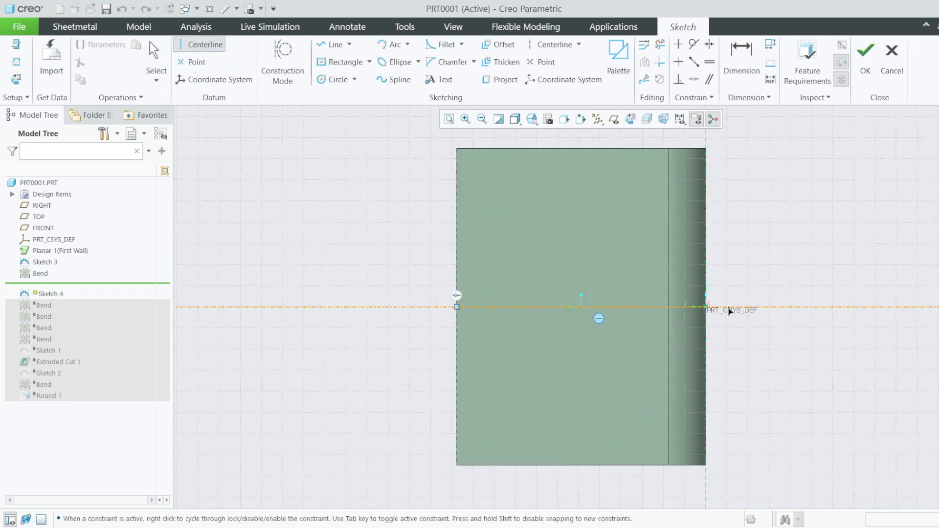
{"action": "left_click", "coordinate": [333, 44]}
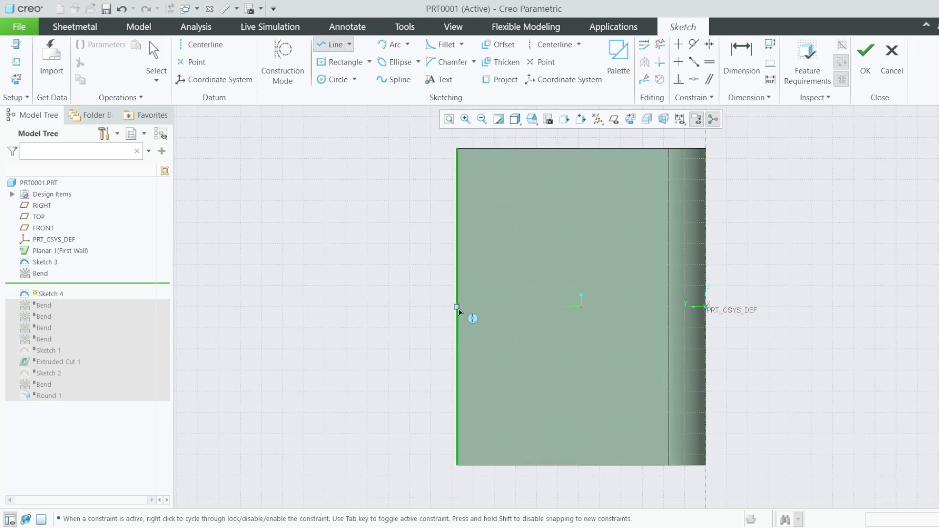
{"action": "left_click", "coordinate": [457, 308]}
{"action": "left_click", "coordinate": [706, 307]}
{"action": "middle_click", "coordinate": [635, 319]}
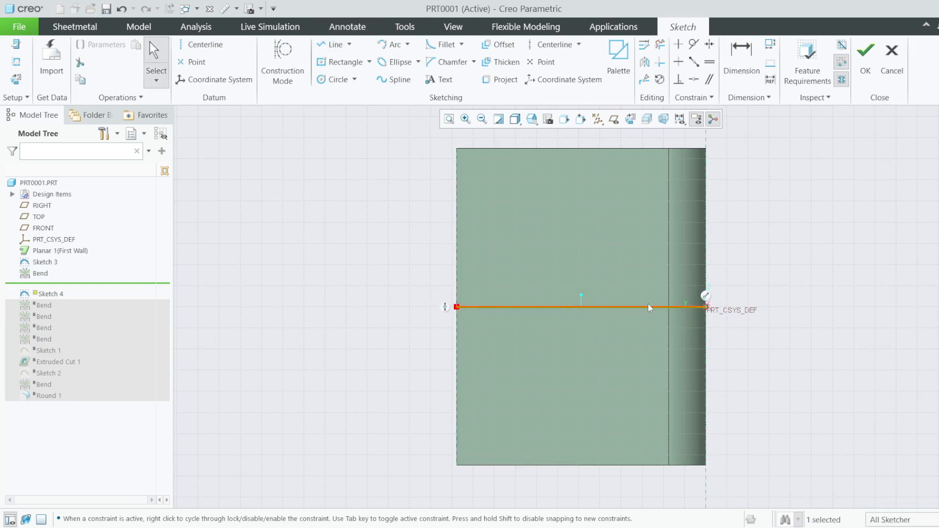
{"action": "left_click", "coordinate": [649, 308]}
{"action": "left_click", "coordinate": [685, 236]}
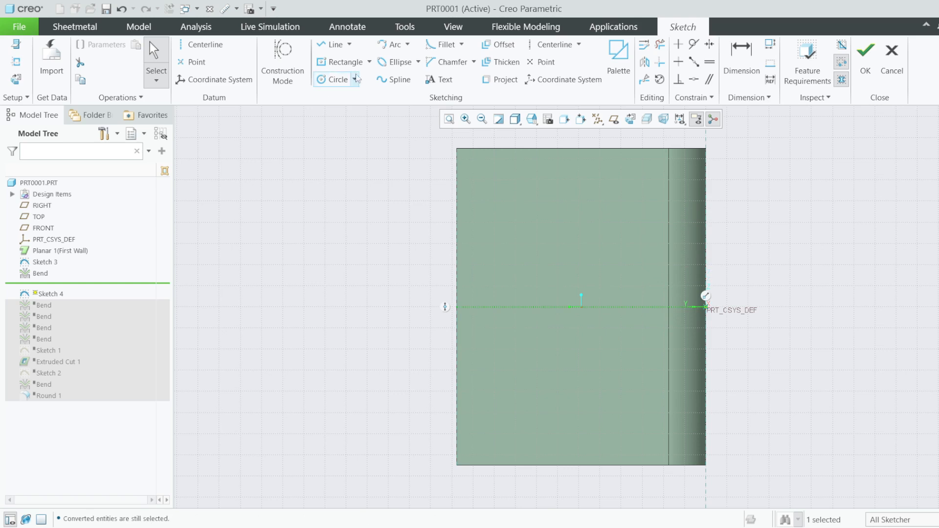
- Sketch a center rectangle from the construction line's midpoint, extending past both ends of the wall, and finish the sketch
{"action": "left_click", "coordinate": [370, 61]}
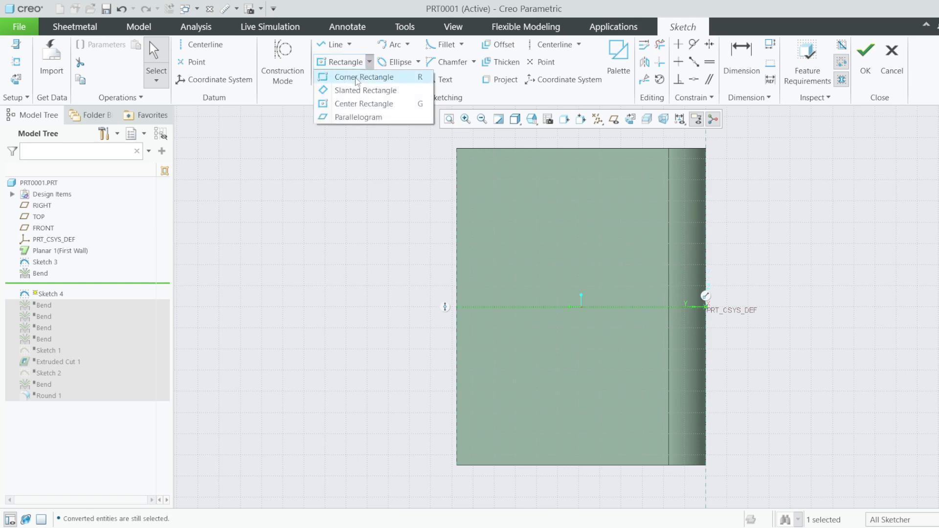
{"action": "left_click", "coordinate": [364, 103]}
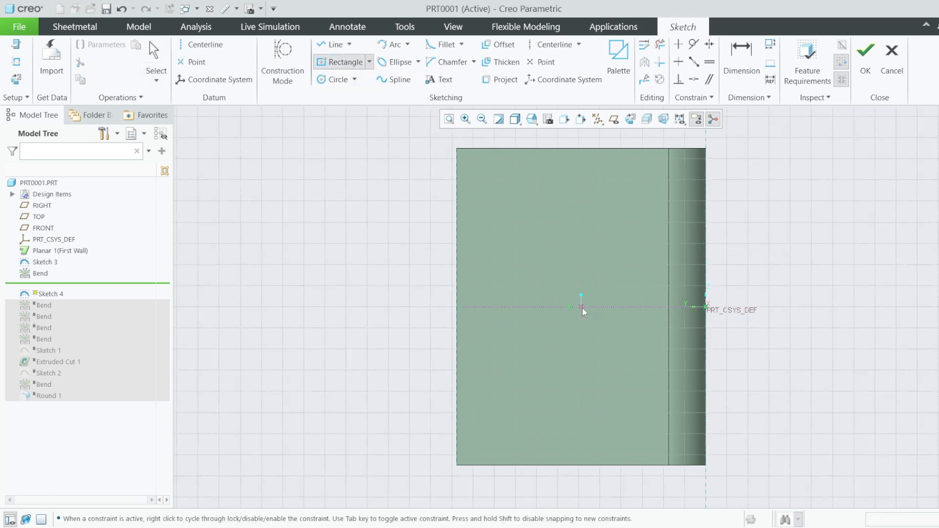
{"action": "left_click", "coordinate": [582, 308]}
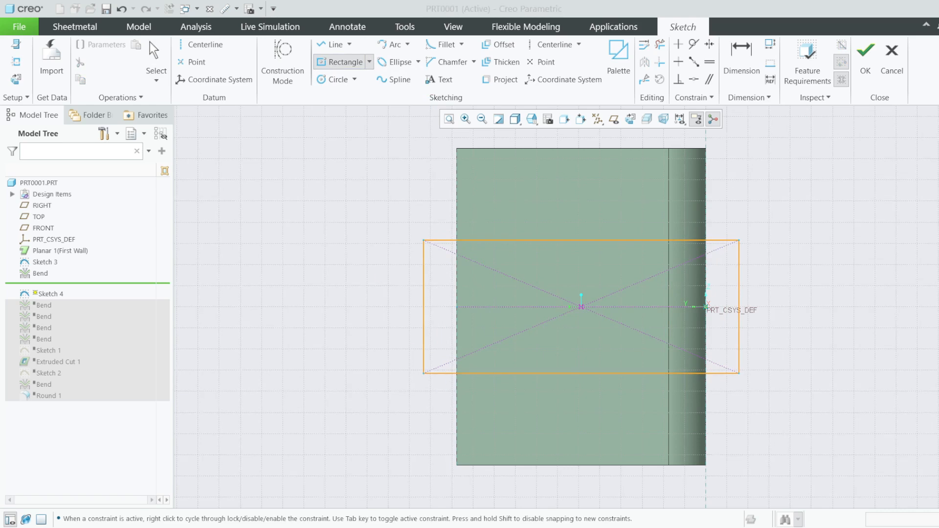
{"action": "left_click", "coordinate": [866, 57]}
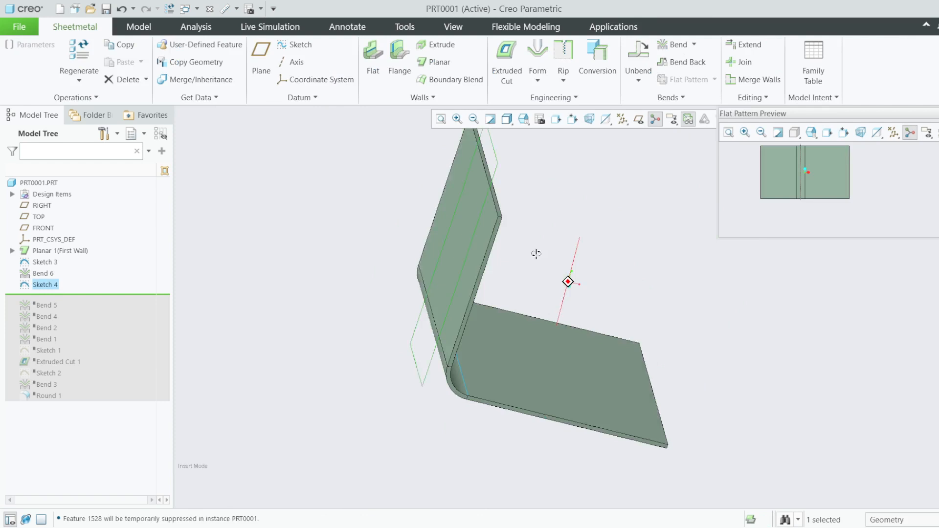
- Create an extruded cut from the rectangle sketch with a variable depth of 5.80, notching the wall and bend
{"action": "left_click", "coordinate": [506, 54]}
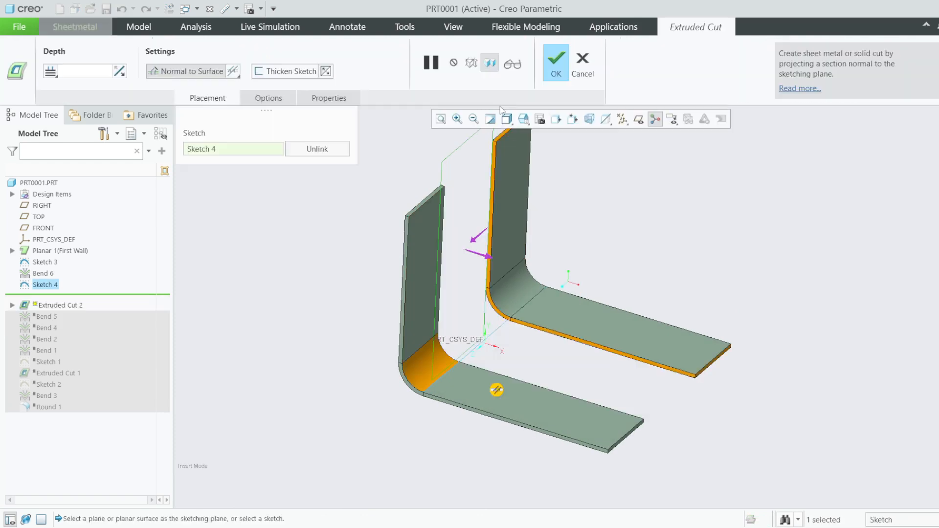
{"action": "left_click", "coordinate": [51, 71]}
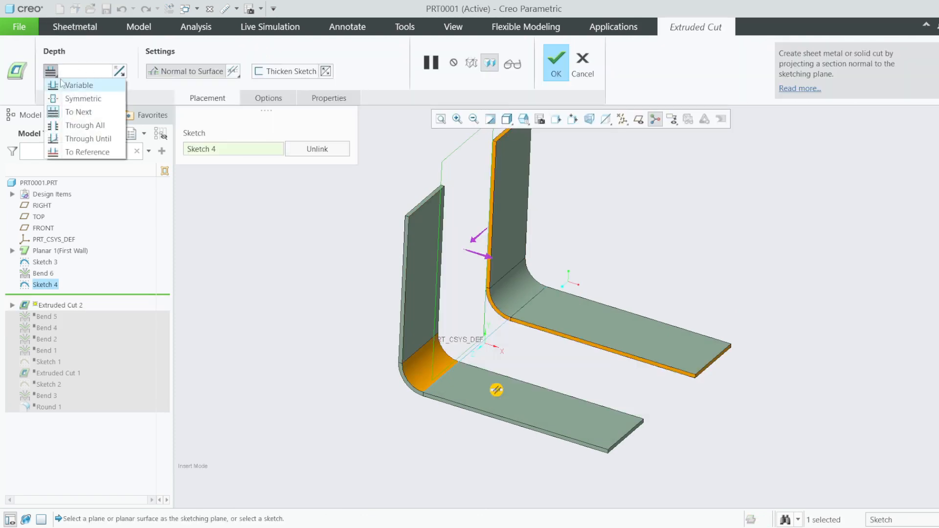
{"action": "left_click", "coordinate": [73, 84]}
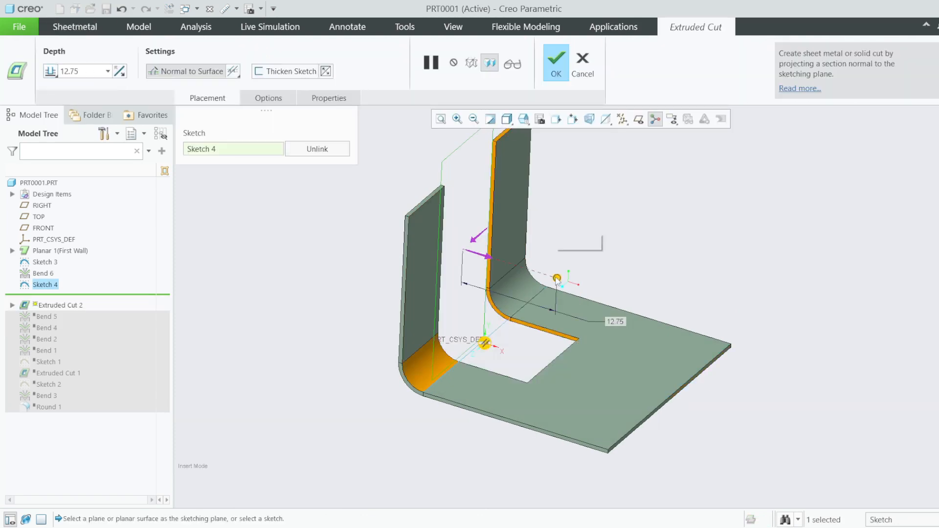
{"action": "left_click_drag", "start_coordinate": [557, 279], "coordinate": [507, 262]}
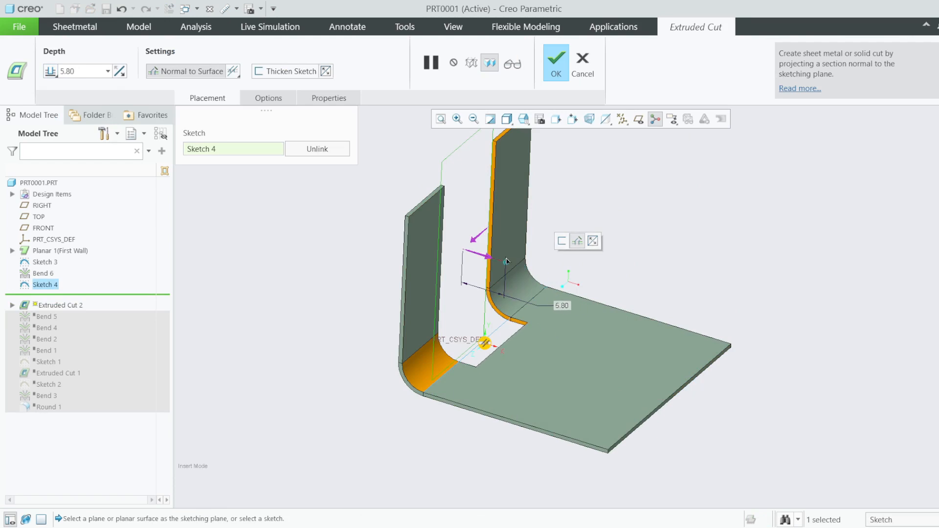
{"action": "left_click", "coordinate": [543, 66]}
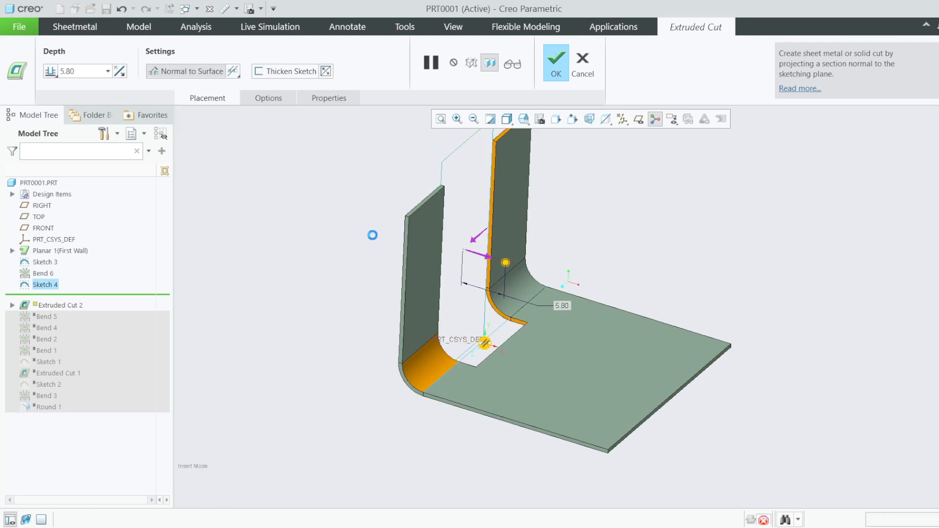
- Redefine Bend 6 with a bend radius of 2.0 * Thickness
{"action": "right_click", "coordinate": [40, 274]}
{"action": "left_click", "coordinate": [64, 216]}
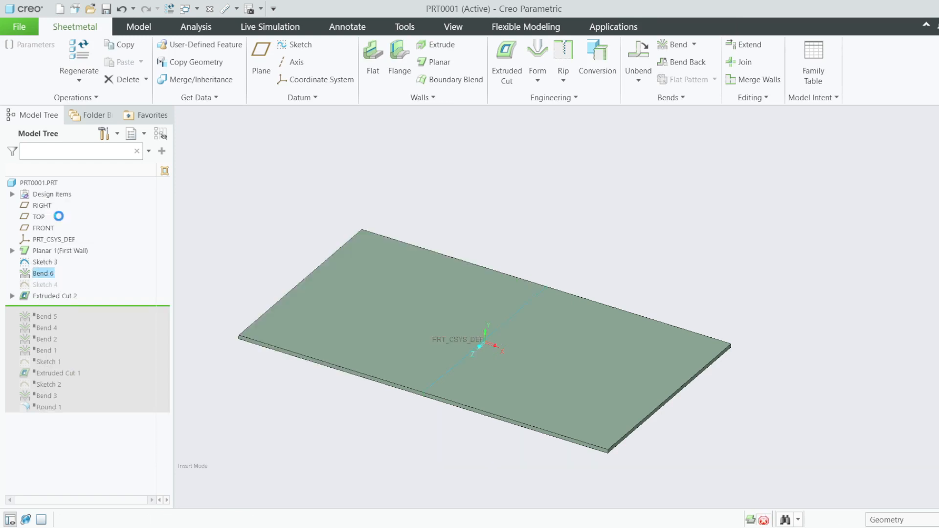
{"action": "left_click", "coordinate": [468, 58]}
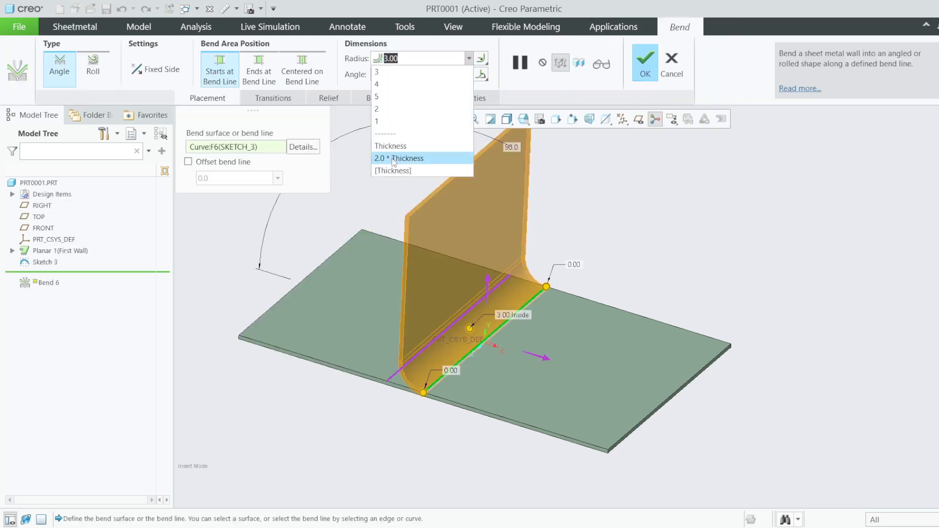
{"action": "left_click", "coordinate": [406, 216]}
{"action": "left_click", "coordinate": [646, 65]}
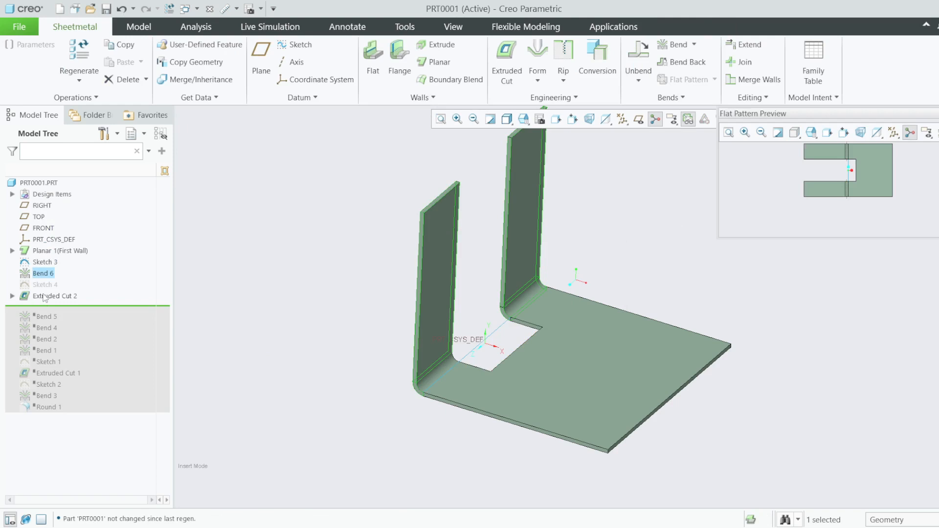
- Redefine Extruded Cut 2 with a depth of 2.50
{"action": "right_click", "coordinate": [44, 297]}
{"action": "left_click", "coordinate": [69, 241]}
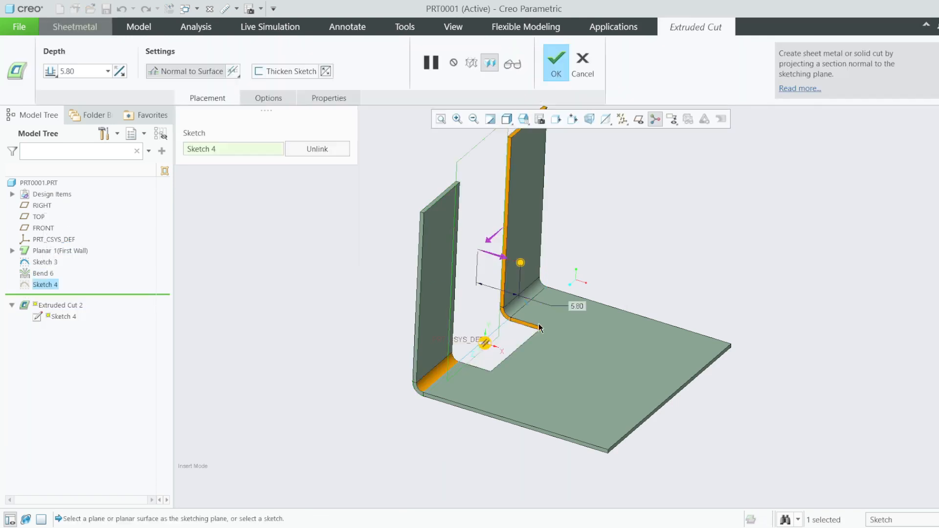
{"action": "scroll", "coordinate": [541, 327], "scroll_direction": "down", "scroll_amount": 5}
{"action": "left_click_drag", "start_coordinate": [479, 202], "coordinate": [417, 182]}
{"action": "left_click", "coordinate": [556, 73]}
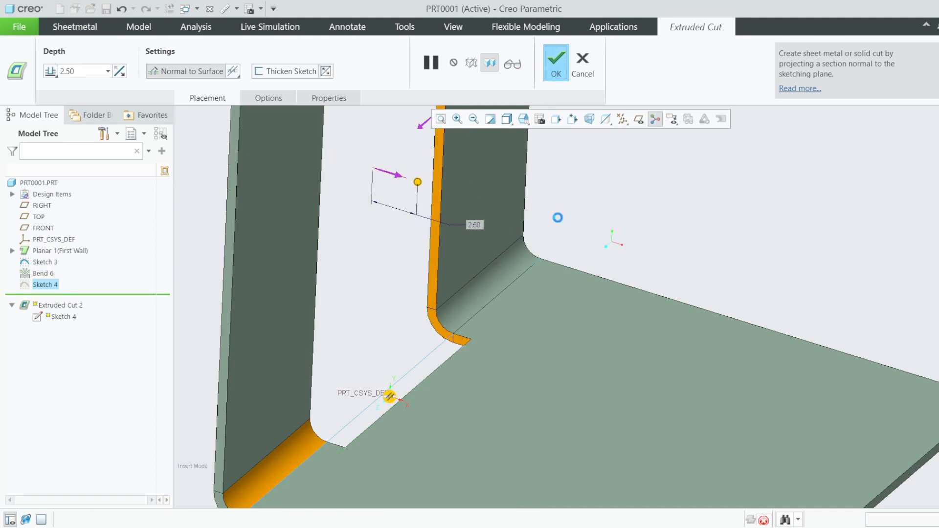
- Sketch a line on the outer faces of the two upright tabs, spanning both tabs parallel to the existing bend, and finish the sketch
{"action": "scroll", "coordinate": [574, 237], "scroll_direction": "down", "scroll_amount": 5}
{"action": "middle_click_drag", "start_coordinate": [490, 274], "coordinate": [506, 224]}
{"action": "left_click", "coordinate": [442, 209]}
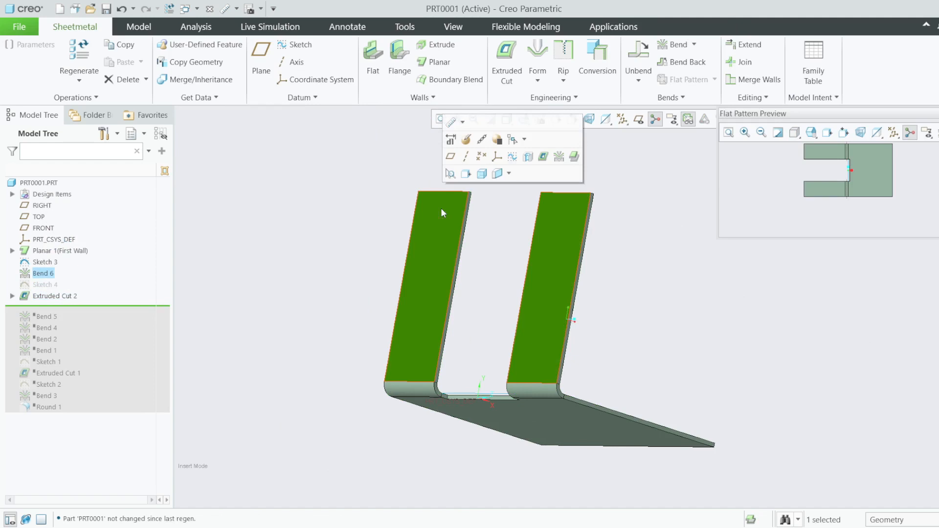
{"action": "left_click", "coordinate": [510, 158]}
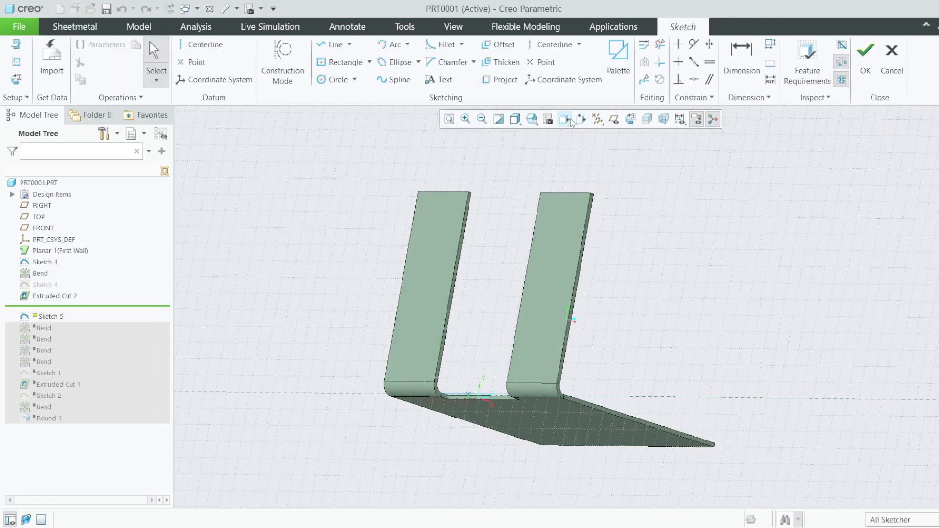
{"action": "left_click", "coordinate": [630, 119]}
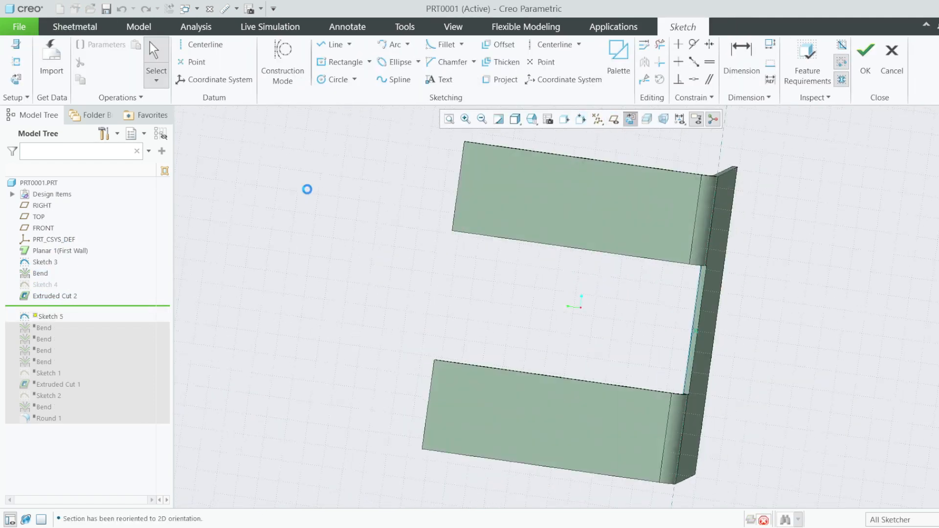
{"action": "left_click", "coordinate": [322, 44]}
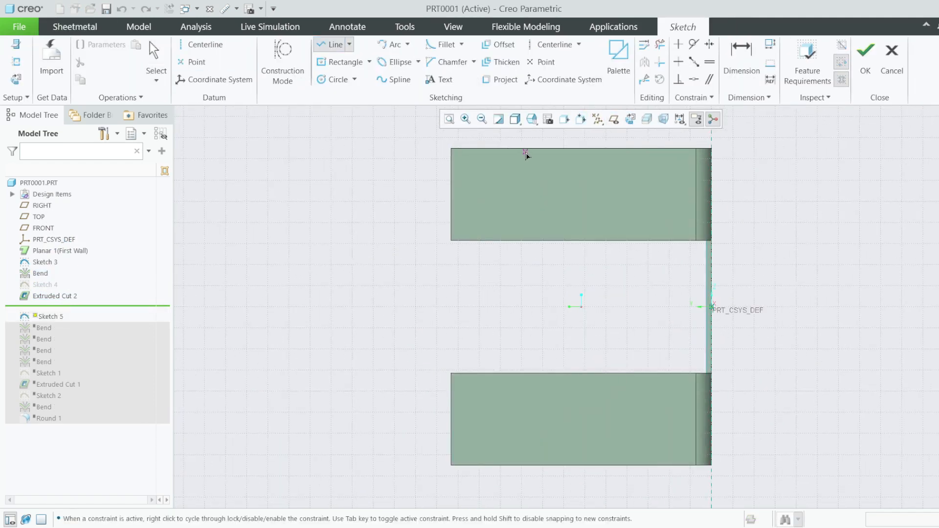
{"action": "left_click", "coordinate": [543, 148]}
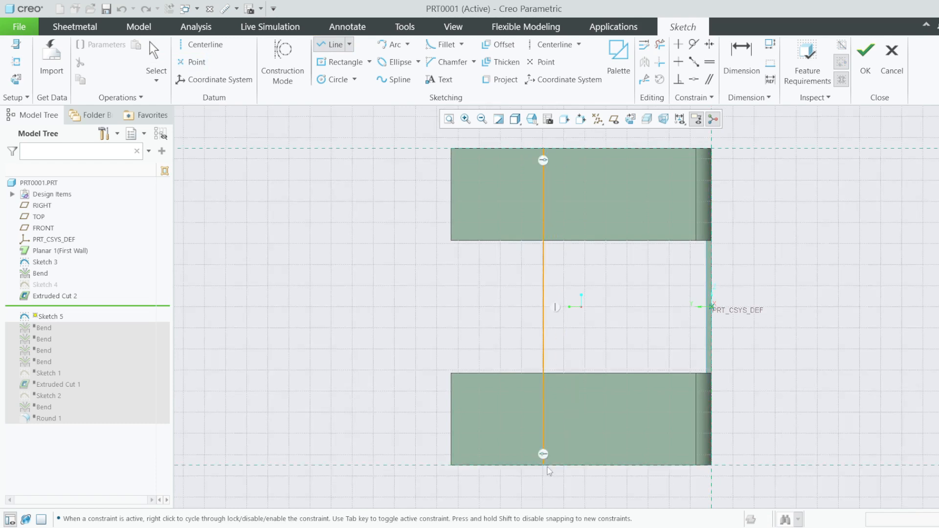
{"action": "left_click", "coordinate": [865, 54]}
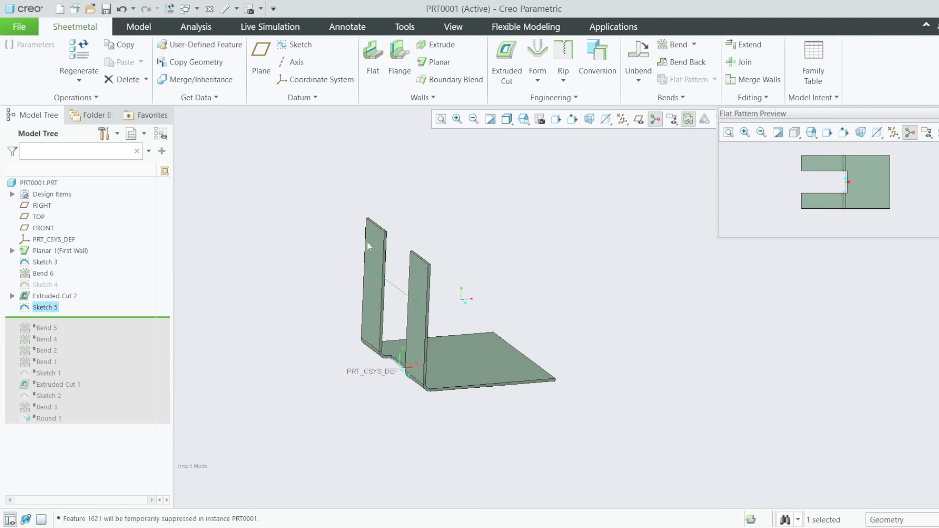
{"action": "scroll", "coordinate": [301, 267], "scroll_direction": "up", "scroll_amount": 3}
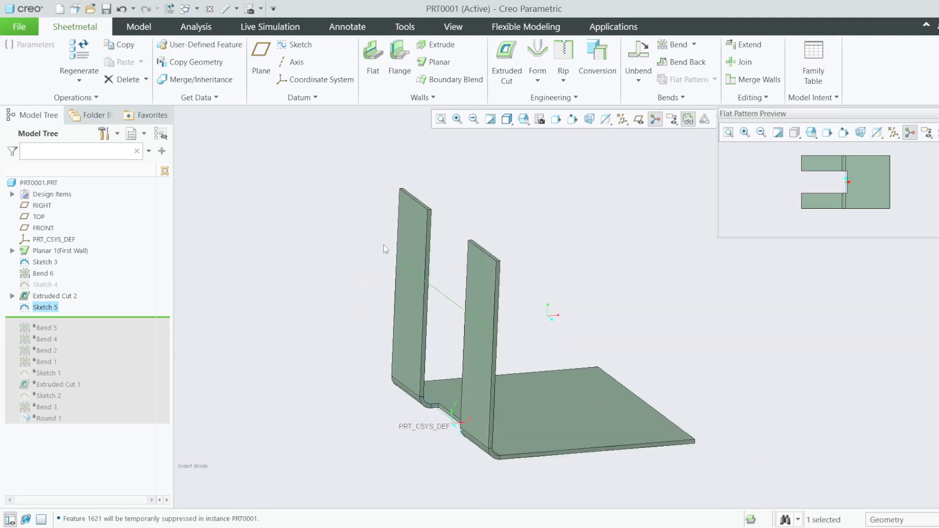
{"action": "left_click", "coordinate": [678, 44]}
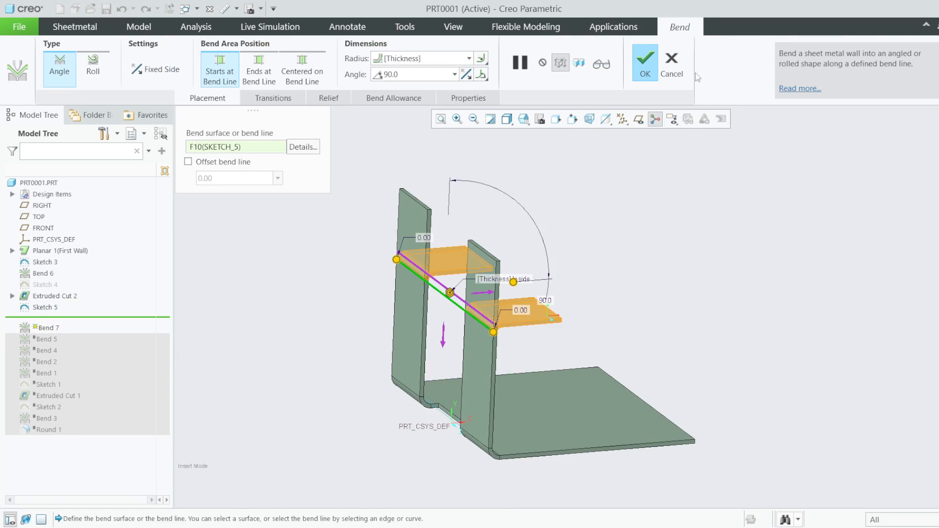
{"action": "left_click", "coordinate": [672, 61]}
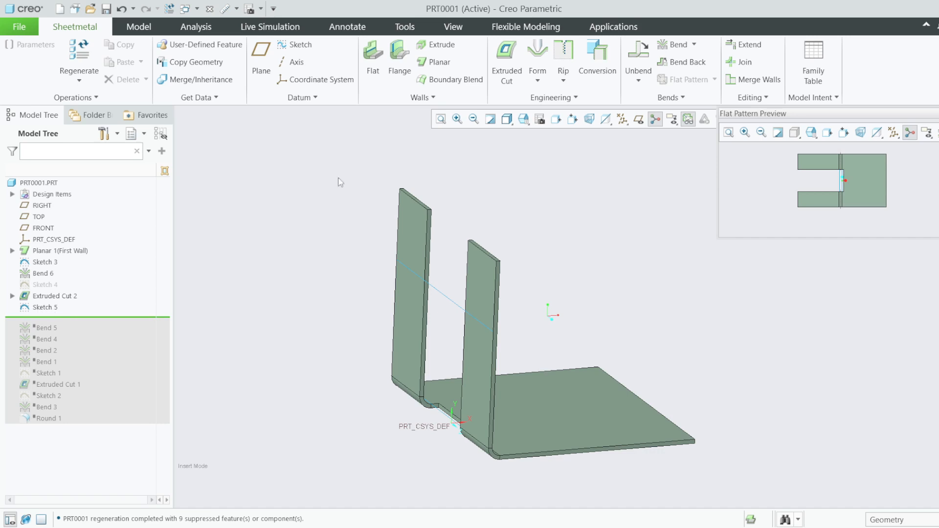
- Set up a 90-degree angled bend along the sketched line across both tabs, folding outward away from the base plate, and preview it
{"action": "left_click", "coordinate": [678, 45]}
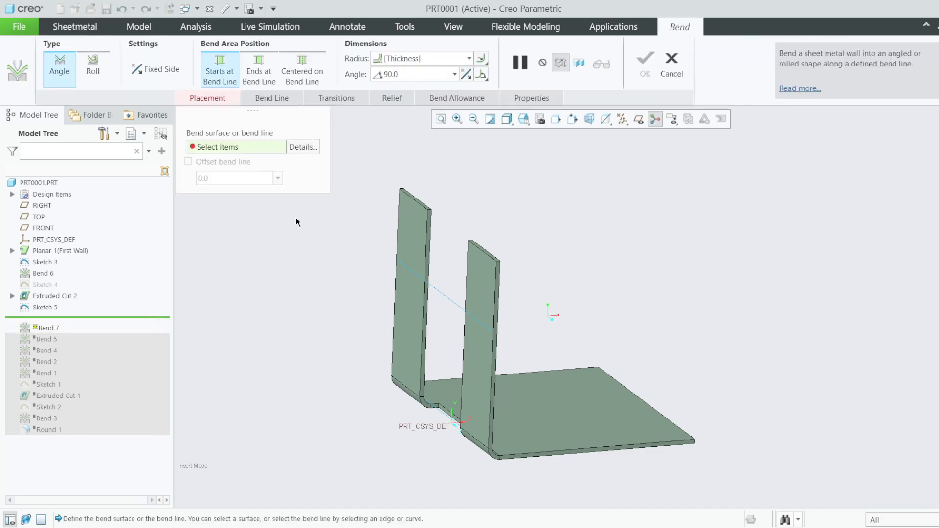
{"action": "left_click", "coordinate": [444, 298]}
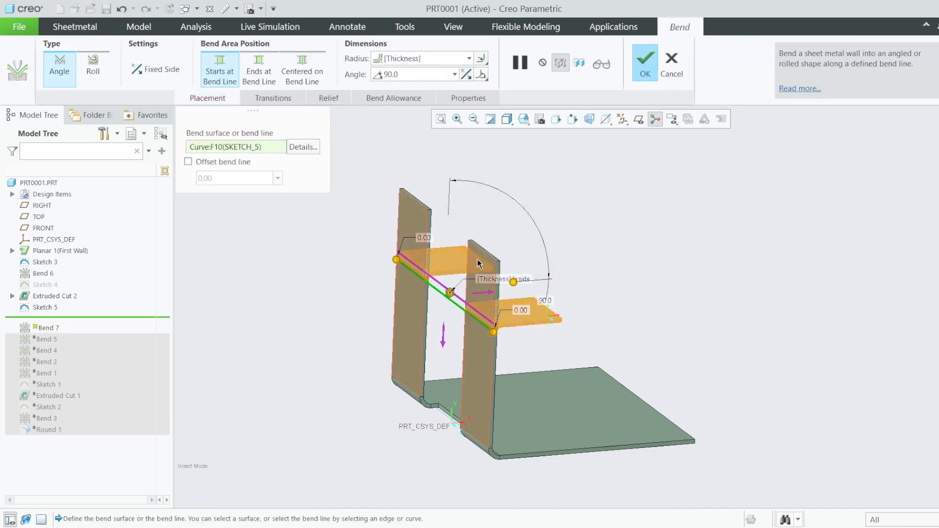
{"action": "scroll", "coordinate": [477, 294], "scroll_direction": "up", "scroll_amount": 2}
{"action": "left_click", "coordinate": [489, 287]}
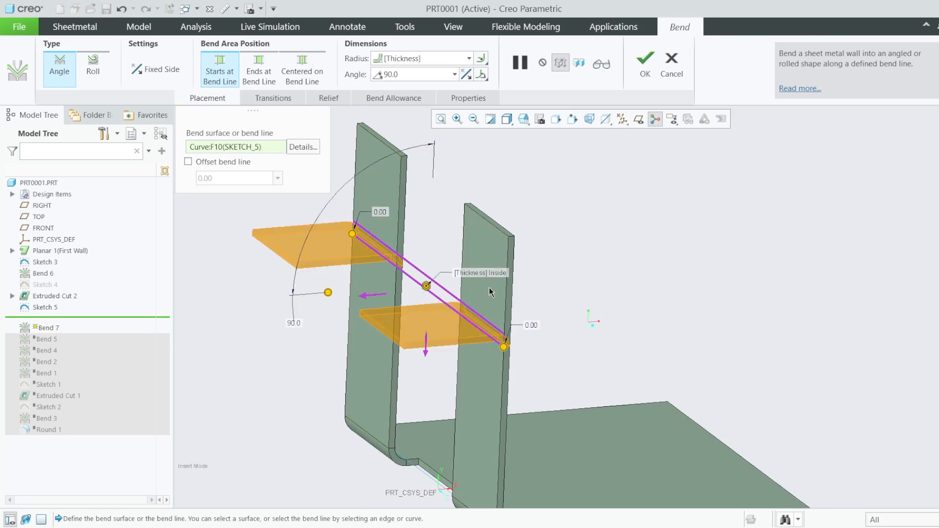
{"action": "left_click", "coordinate": [602, 64]}
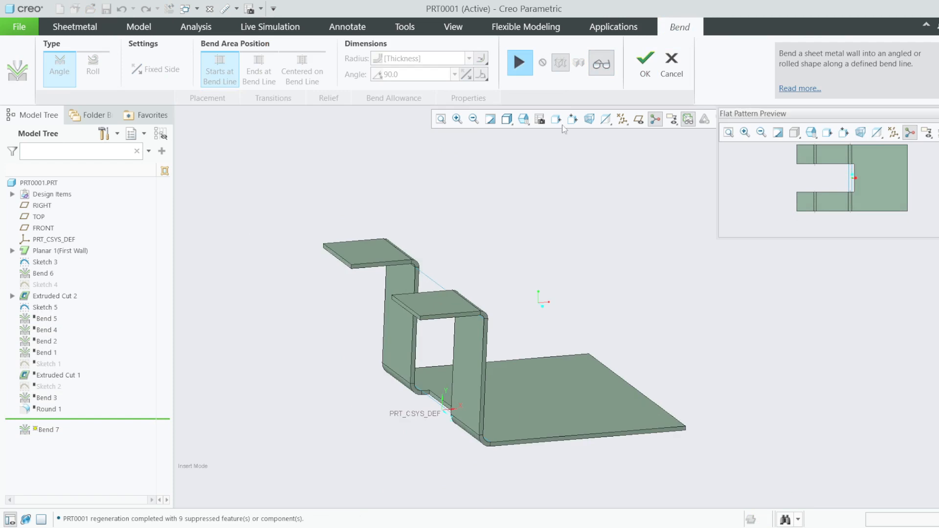
{"action": "left_click", "coordinate": [519, 63]}
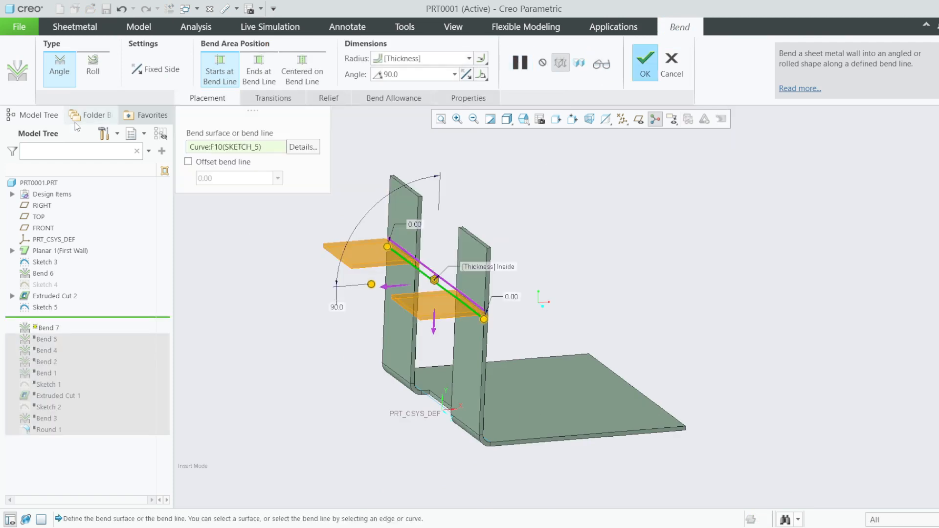
{"action": "left_click", "coordinate": [93, 68]}
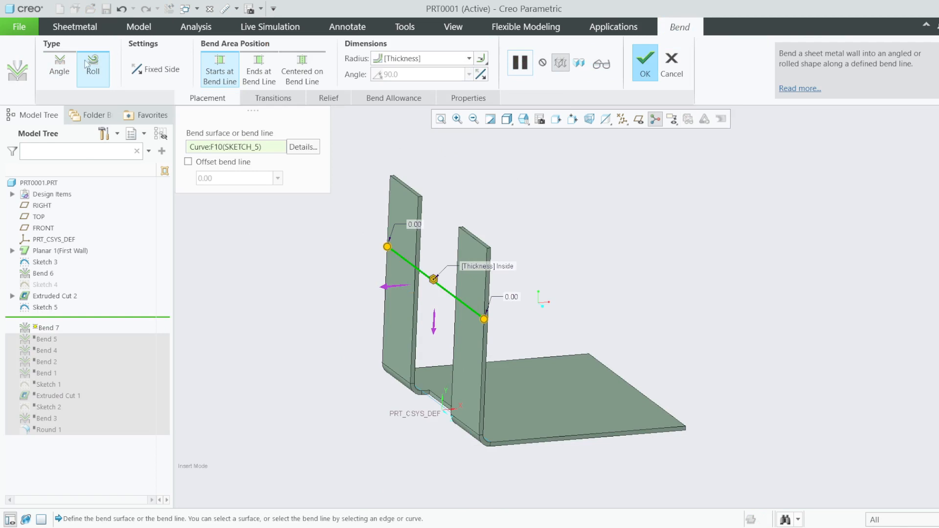
{"action": "left_click", "coordinate": [57, 71]}
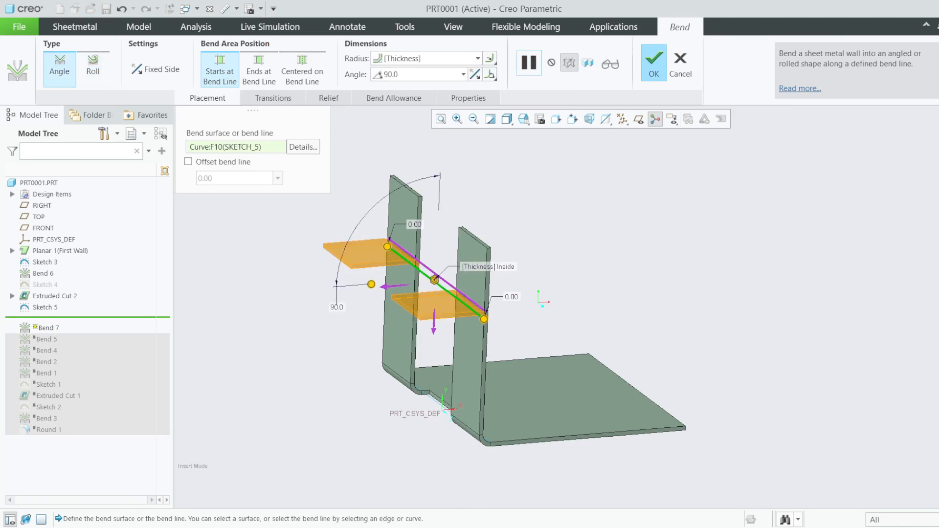
- Switch to Snipping Tool, draw a freehand side profile of a straight leg with a curled end beside the hinge photo, and return to Creo
{"action": "key", "text": "alt+Tab"}
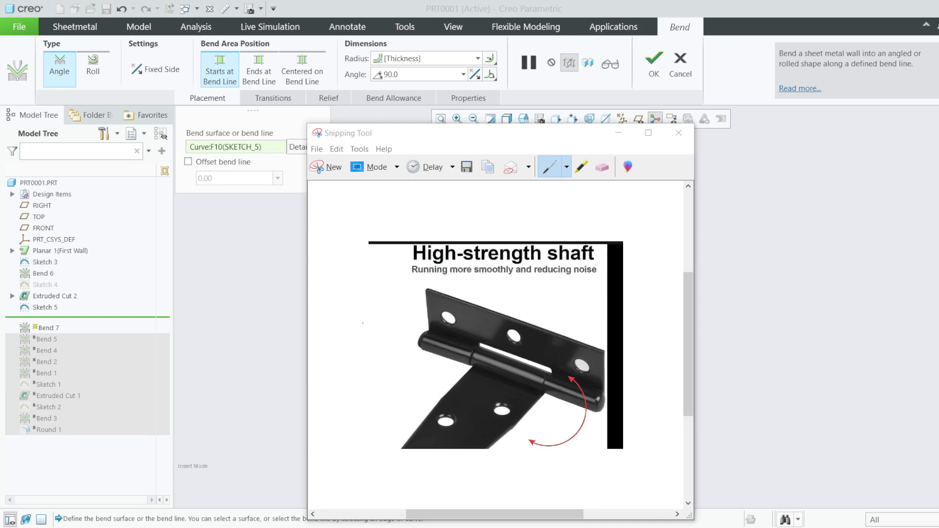
{"action": "left_click", "coordinate": [380, 316]}
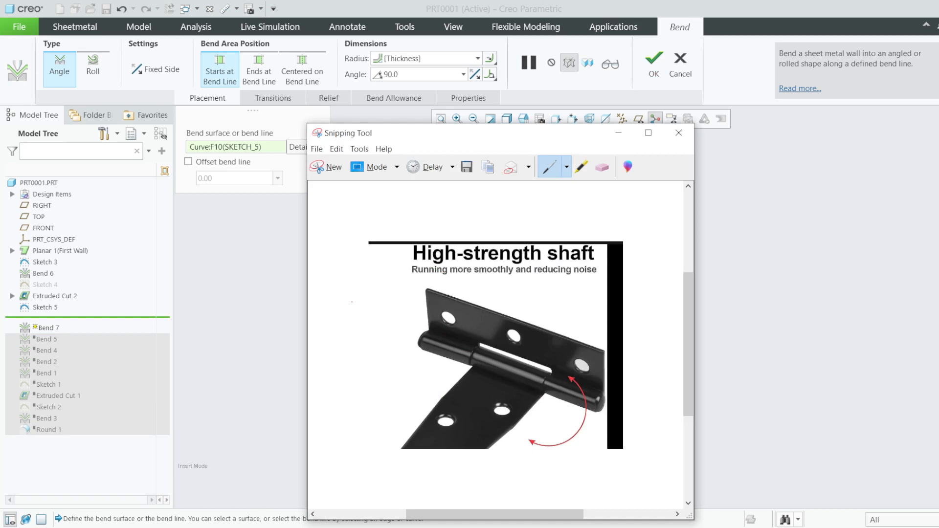
{"action": "left_click_drag", "start_coordinate": [348, 316], "coordinate": [372, 337]}
{"action": "left_click_drag", "start_coordinate": [368, 257], "coordinate": [367, 255]}
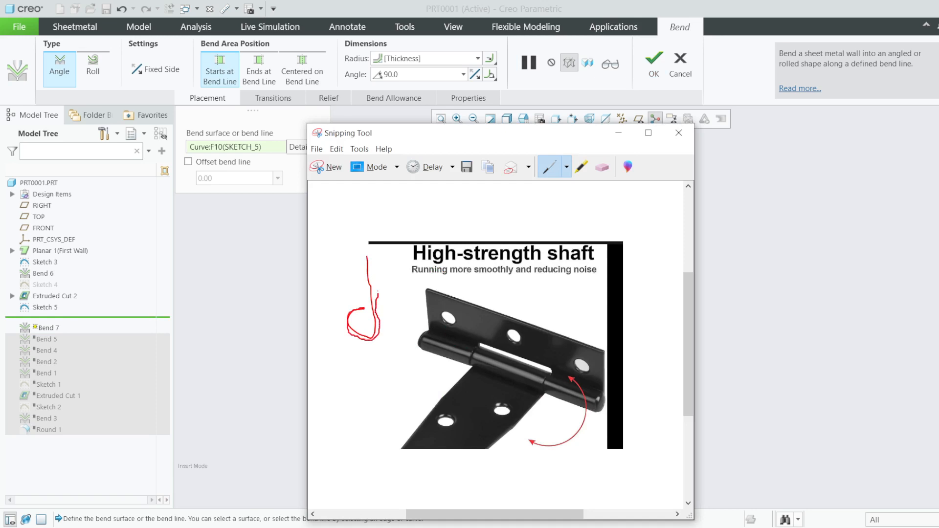
{"action": "left_click", "coordinate": [618, 133]}
- Change the bend type to Roll and set the bend radius to 1, followed by 4
{"action": "scroll", "coordinate": [465, 327], "scroll_direction": "down", "scroll_amount": 3}
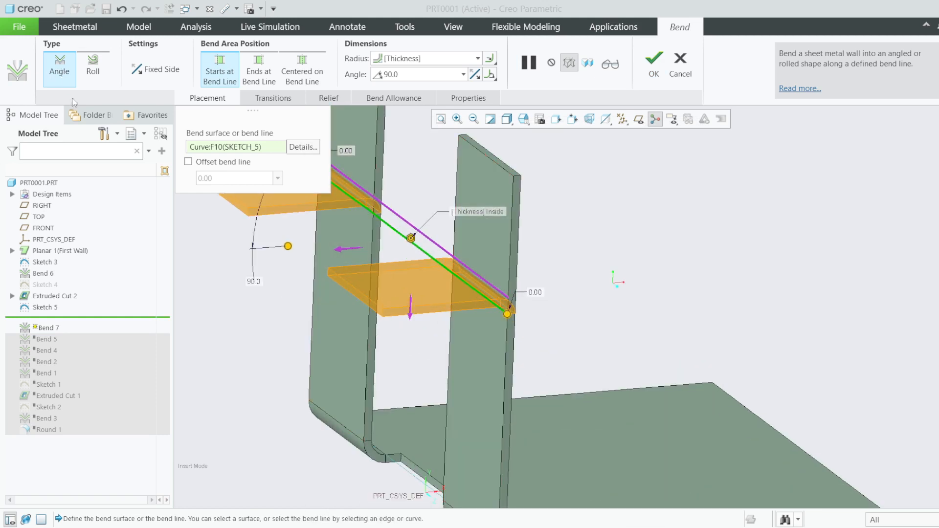
{"action": "left_click", "coordinate": [92, 84]}
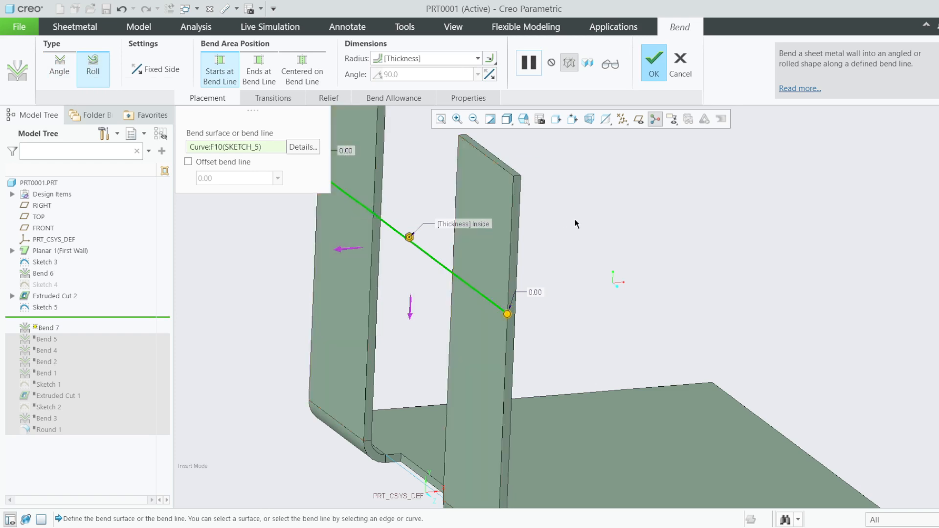
{"action": "scroll", "coordinate": [576, 220], "scroll_direction": "down", "scroll_amount": 2}
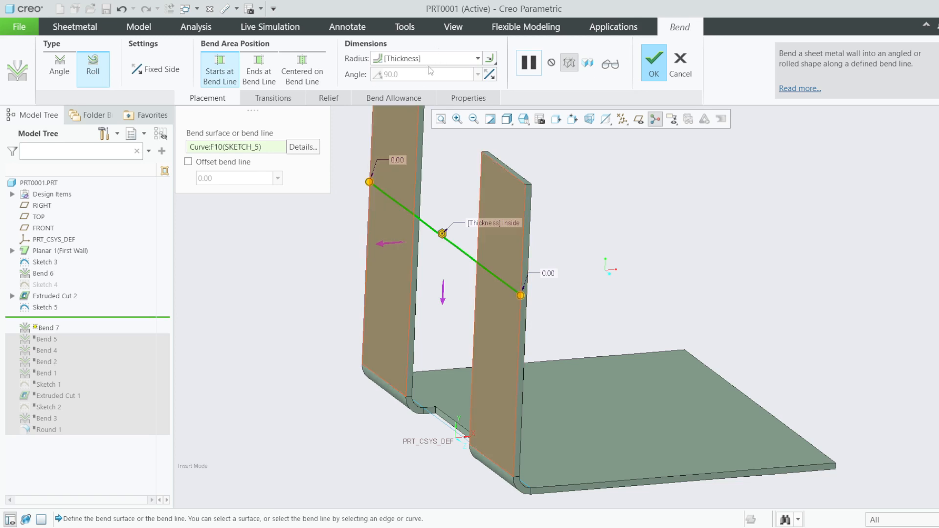
{"action": "left_click", "coordinate": [478, 59]}
{"action": "left_click", "coordinate": [380, 118]}
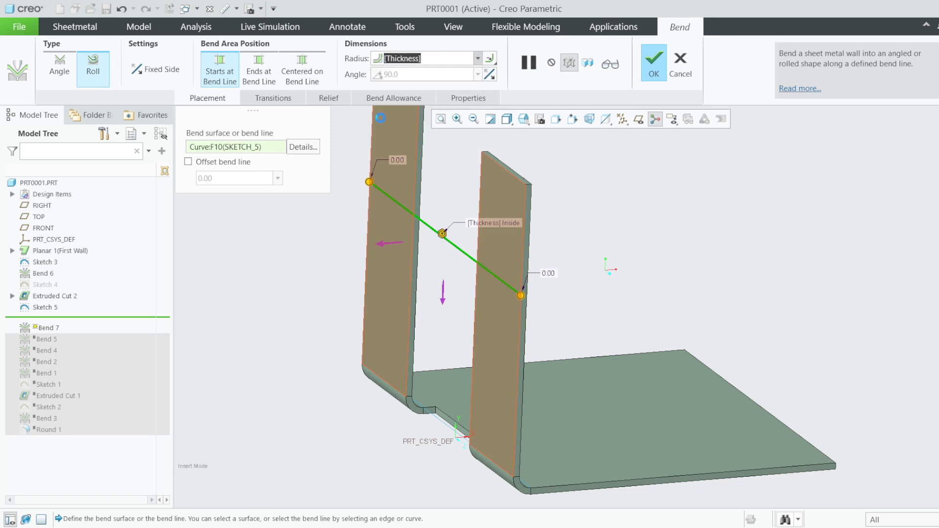
{"action": "left_click", "coordinate": [478, 58]}
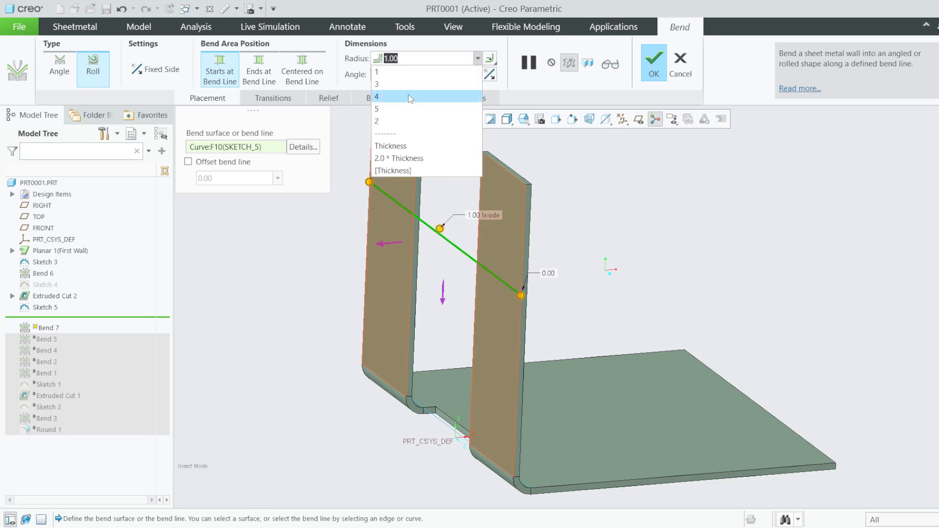
{"action": "left_click", "coordinate": [410, 97]}
{"action": "scroll", "coordinate": [385, 187], "scroll_direction": "down", "scroll_amount": 1}
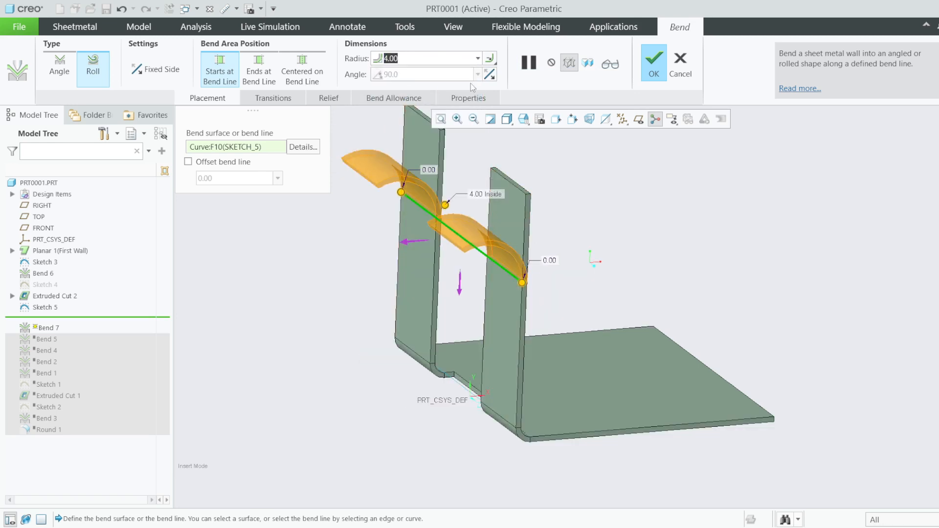
- Try a roll radius of 5 and of 2 for the bend on the two tabs
{"action": "left_click", "coordinate": [478, 58]}
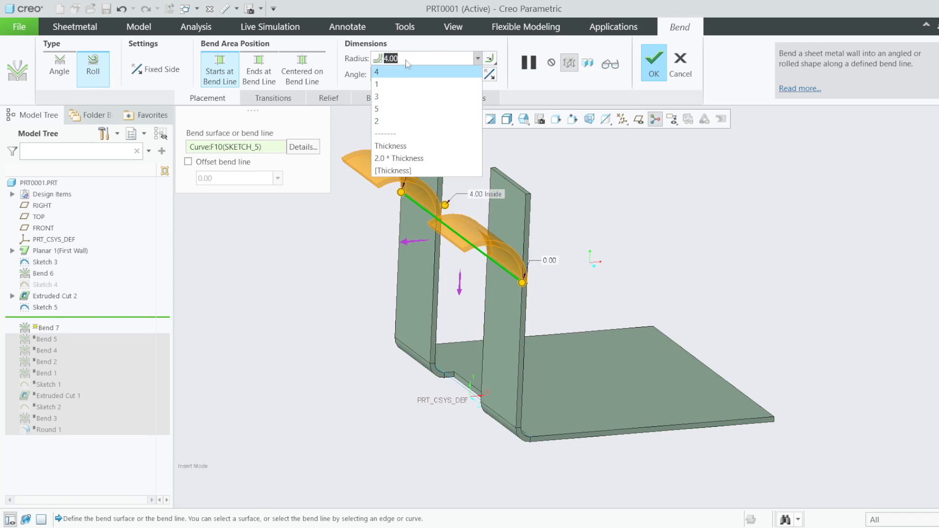
{"action": "type", "text": "5"}
{"action": "key", "text": "Return"}
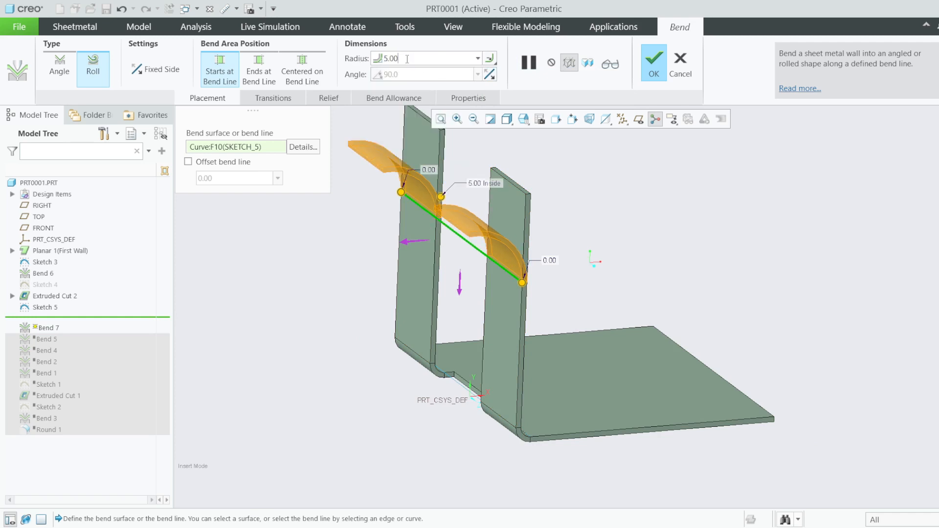
{"action": "double_click", "coordinate": [407, 58]}
{"action": "type", "text": "2"}
{"action": "key", "text": "Return"}
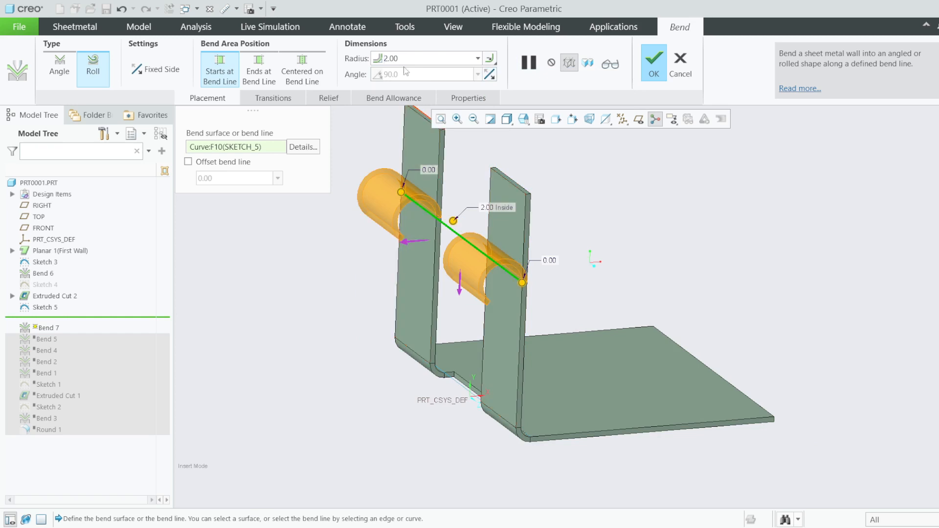
{"action": "scroll", "coordinate": [387, 203], "scroll_direction": "down", "scroll_amount": 3}
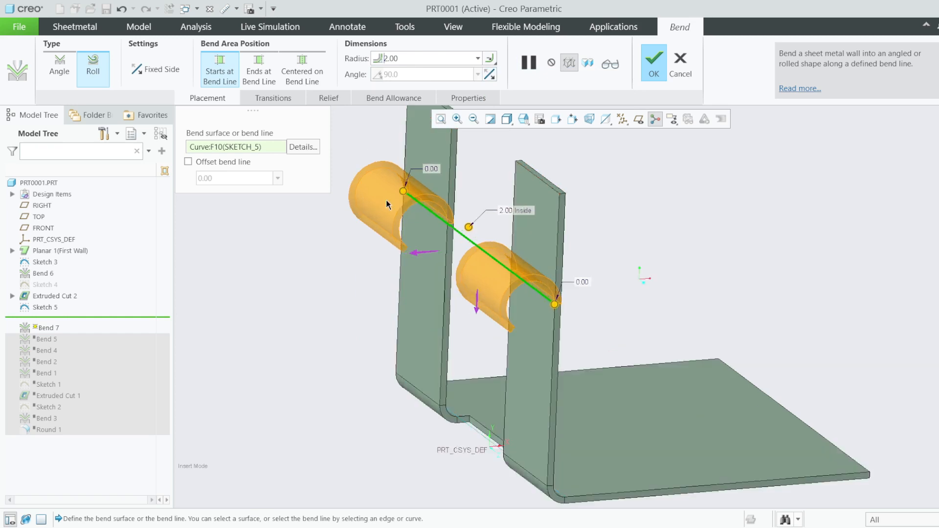
- In Snipping Tool, draw a flat strip and a rolled strip profile with an inside-radius arrow above the hinge photo, and return to Creo
{"action": "scroll", "coordinate": [464, 246], "scroll_direction": "up", "scroll_amount": 2}
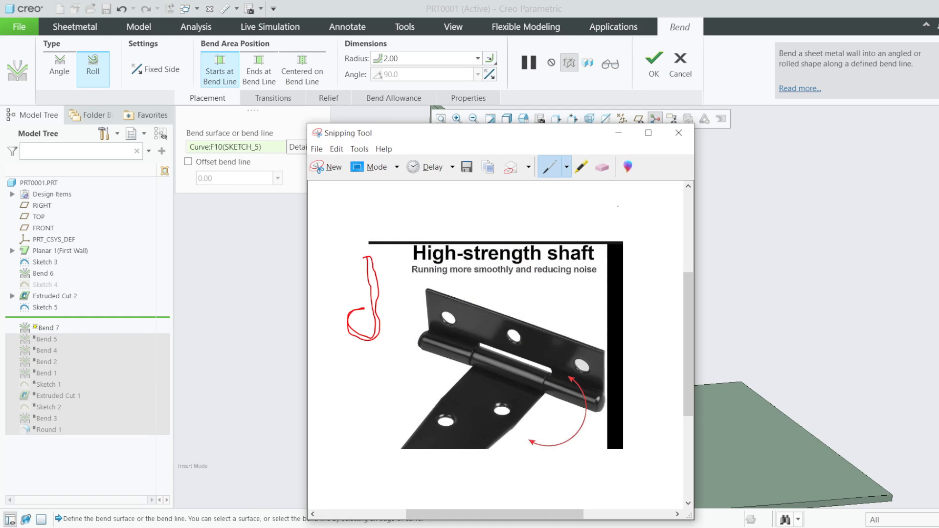
{"action": "mouse_move", "coordinate": [632, 233]}
{"action": "left_mouse_down"}
{"action": "mouse_move", "coordinate": [631, 193]}
{"action": "mouse_move", "coordinate": [628, 234]}
{"action": "left_mouse_up"}
{"action": "left_click_drag", "start_coordinate": [579, 192], "coordinate": [557, 238]}
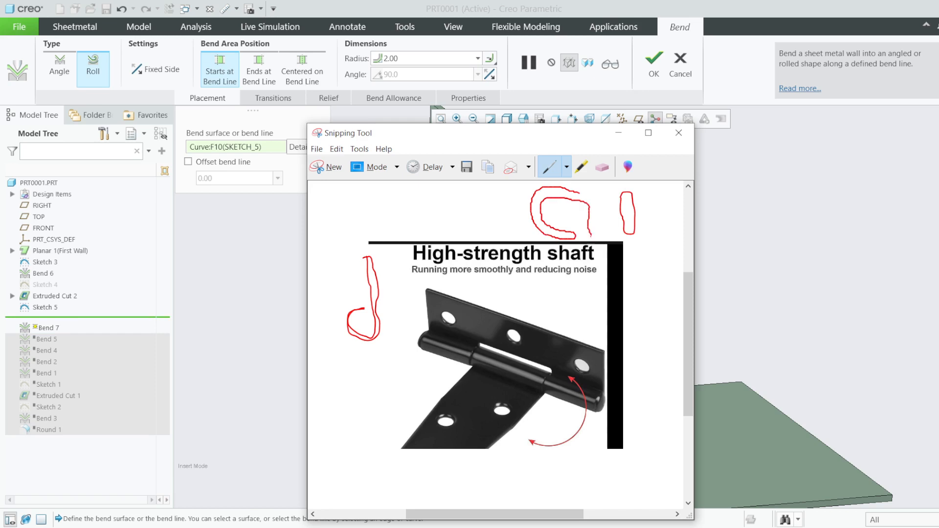
{"action": "left_click_drag", "start_coordinate": [593, 243], "coordinate": [598, 214]}
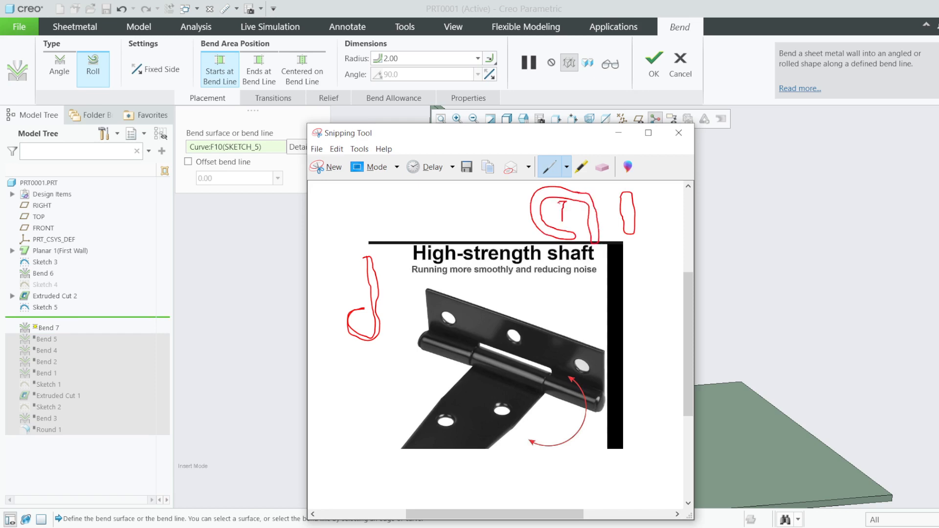
{"action": "left_click_drag", "start_coordinate": [571, 198], "coordinate": [570, 199]}
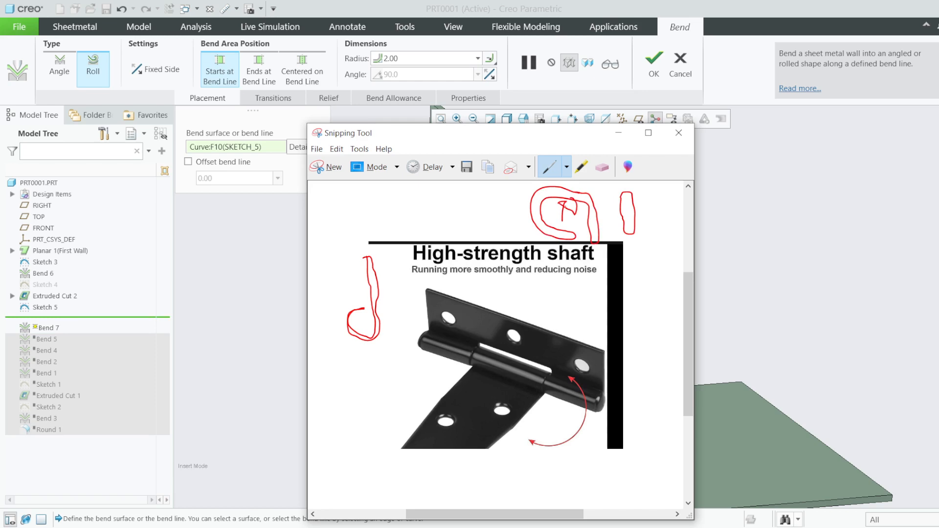
{"action": "left_click", "coordinate": [619, 132]}
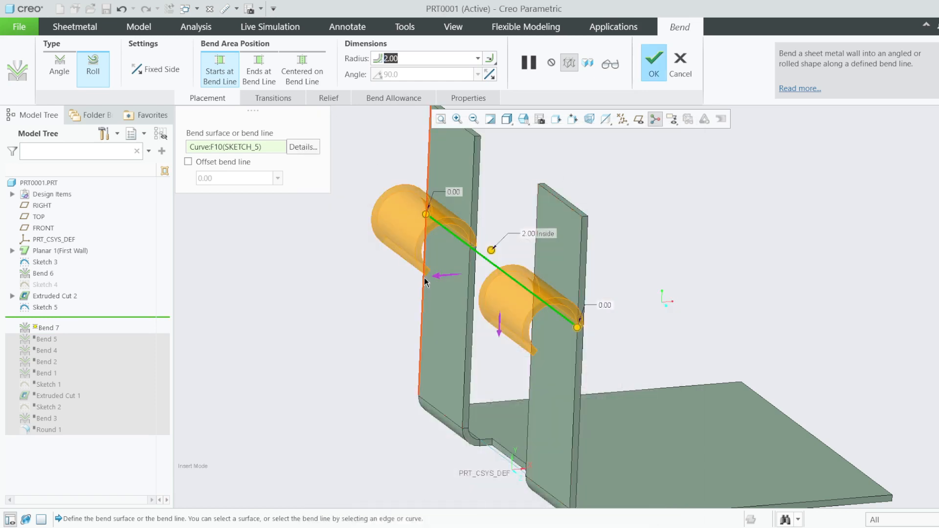
- Try a roll radius of 6 and of 1 for the bend on the two tabs
{"action": "type", "text": "6"}
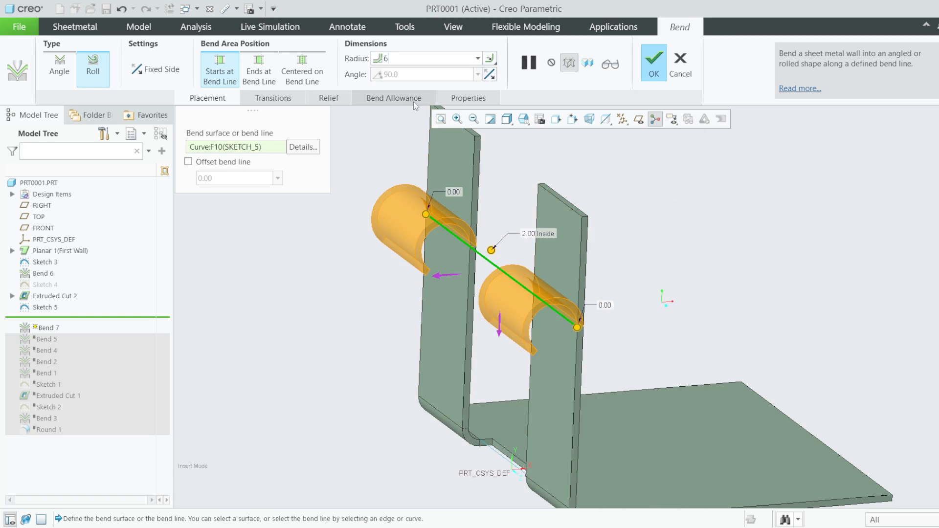
{"action": "key", "text": "Return"}
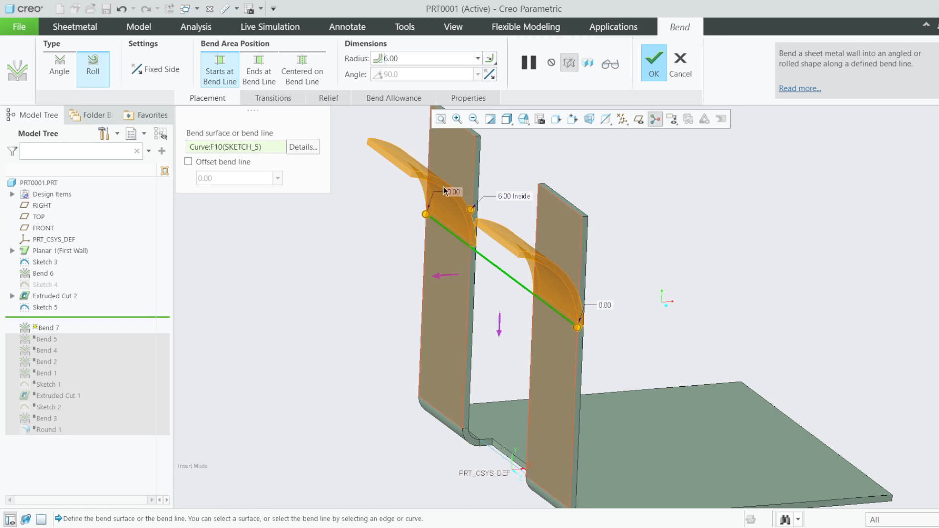
{"action": "left_click_drag", "start_coordinate": [401, 57], "coordinate": [370, 61]}
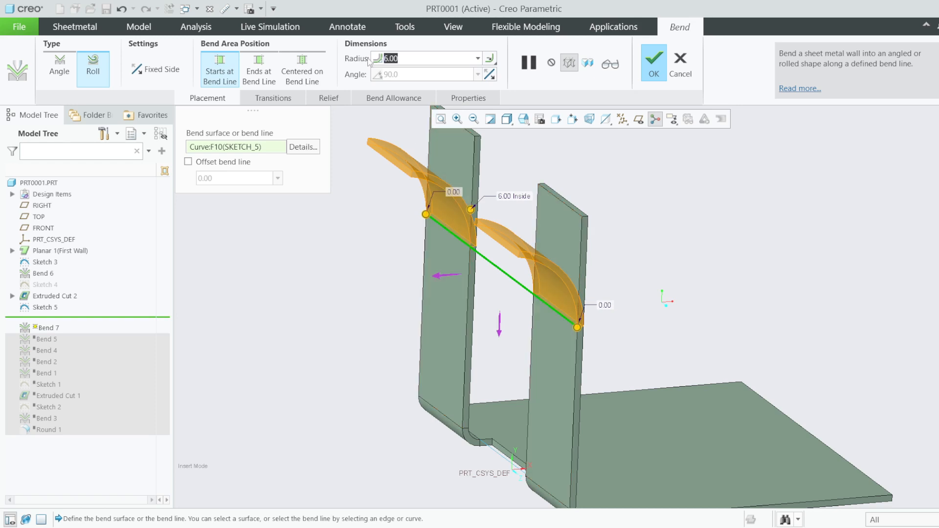
{"action": "type", "text": "1"}
{"action": "key", "text": "Return"}
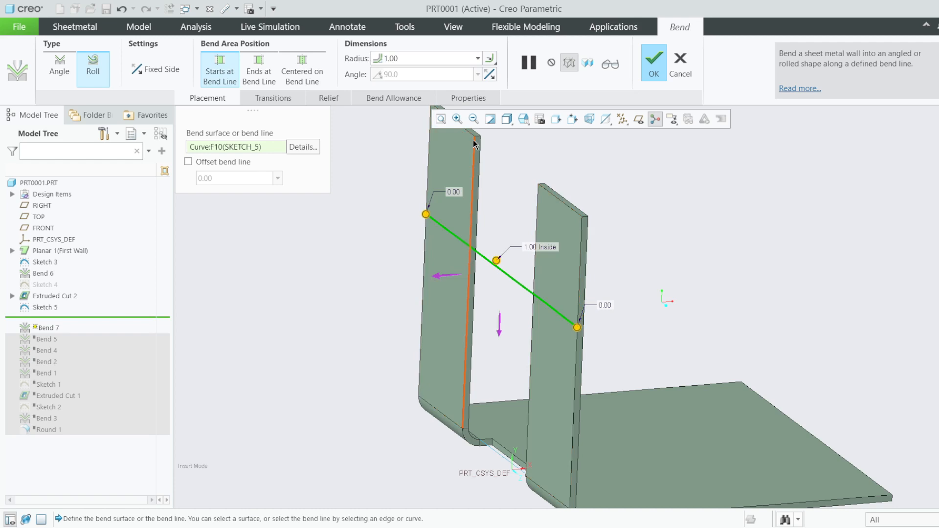
- Try a roll radius of 3 and of 2, and examine the previewed curl on both tabs
{"action": "double_click", "coordinate": [403, 59]}
{"action": "type", "text": "3"}
{"action": "key", "text": "Return"}
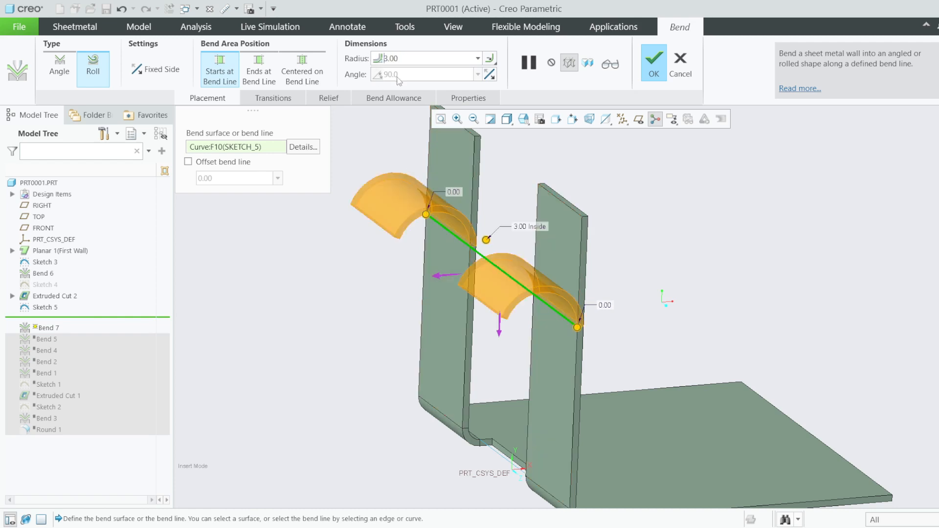
{"action": "double_click", "coordinate": [405, 59]}
{"action": "type", "text": "2"}
{"action": "key", "text": "Return"}
{"action": "scroll", "coordinate": [419, 267], "scroll_direction": "up", "scroll_amount": 2}
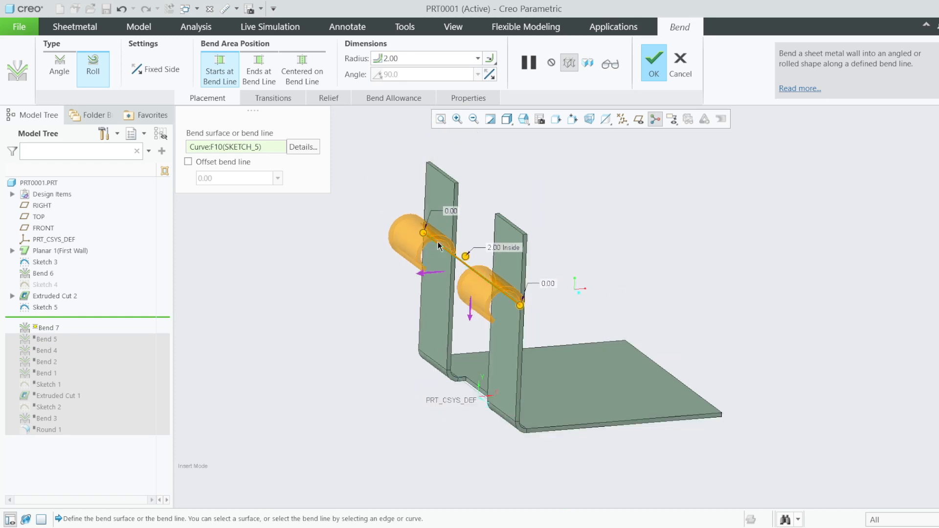
{"action": "scroll", "coordinate": [437, 250], "scroll_direction": "down", "scroll_amount": 6}
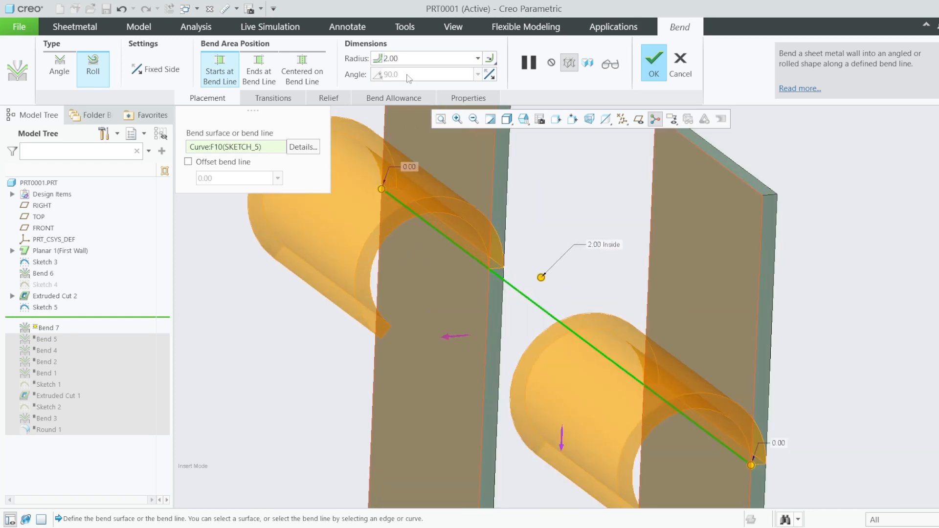
- Set the inside radius of the rolled bend to 1.5
{"action": "double_click", "coordinate": [394, 59]}
{"action": "scroll", "coordinate": [522, 182], "scroll_direction": "up", "scroll_amount": 3}
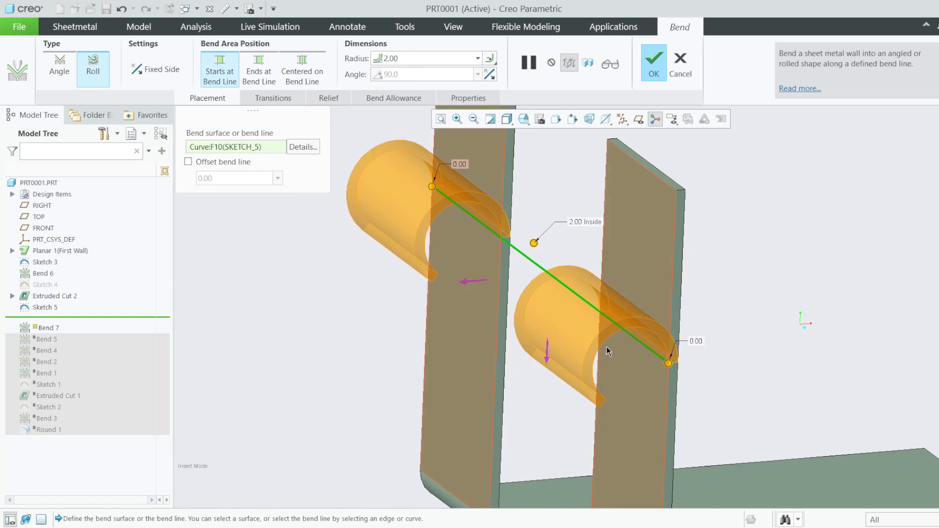
{"action": "double_click", "coordinate": [405, 58]}
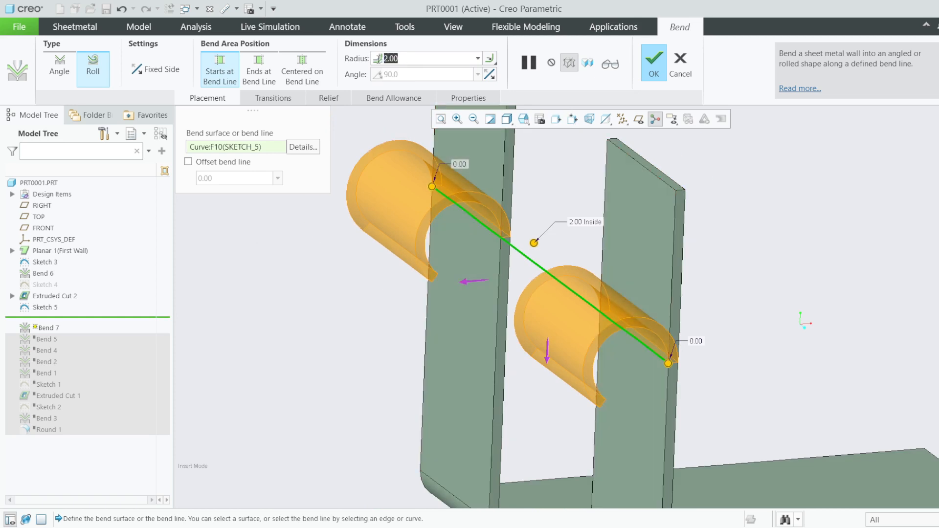
{"action": "type", "text": "1.5"}
{"action": "key", "text": "Return"}
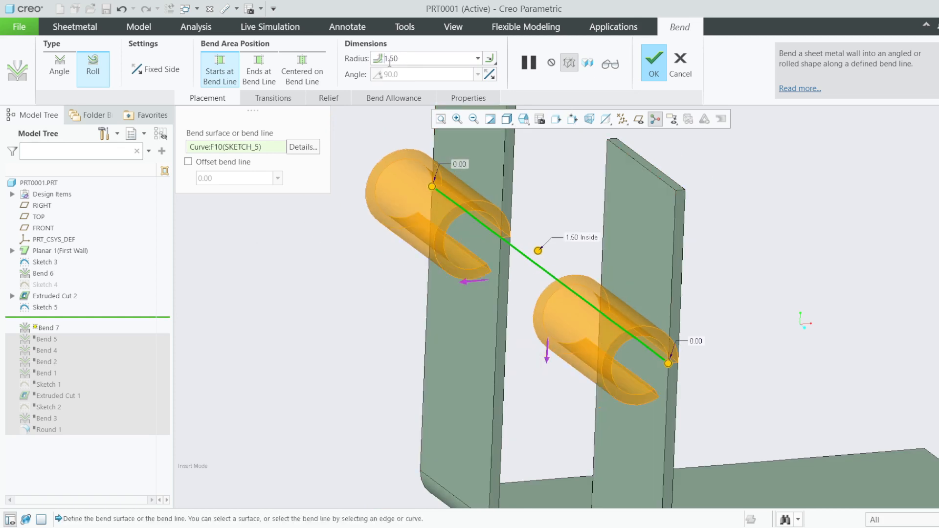
- Preview the 1.5-radius roll on both tabs, resume editing the bend, and inspect the preview on the whole part
{"action": "scroll", "coordinate": [477, 226], "scroll_direction": "up", "scroll_amount": 2}
{"action": "scroll", "coordinate": [472, 208], "scroll_direction": "down", "scroll_amount": 3}
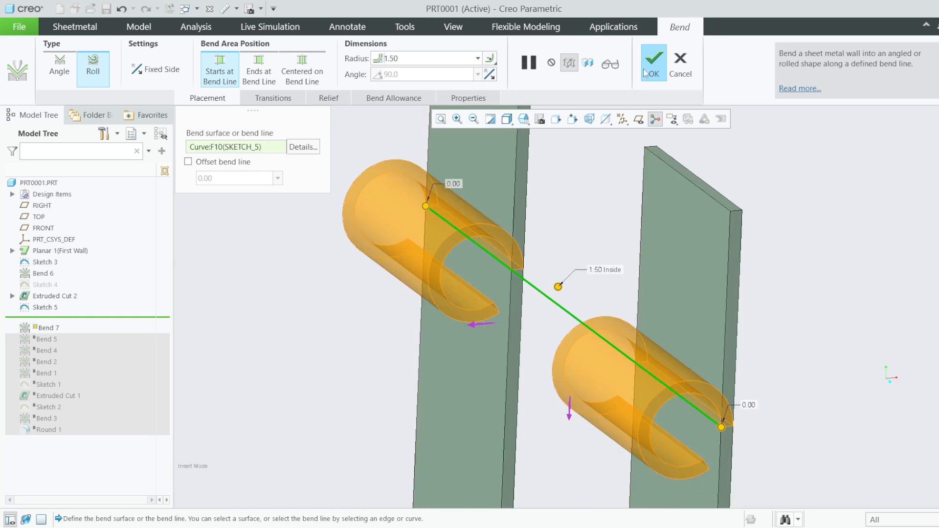
{"action": "left_click", "coordinate": [611, 64]}
{"action": "middle_click_drag", "start_coordinate": [560, 205], "coordinate": [503, 265]}
{"action": "left_click", "coordinate": [531, 64]}
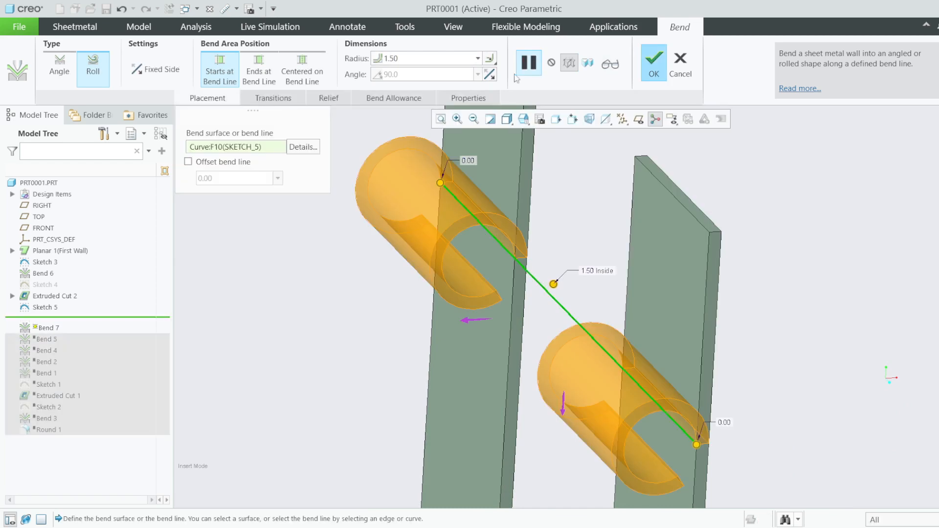
{"action": "scroll", "coordinate": [324, 246], "scroll_direction": "down", "scroll_amount": 3}
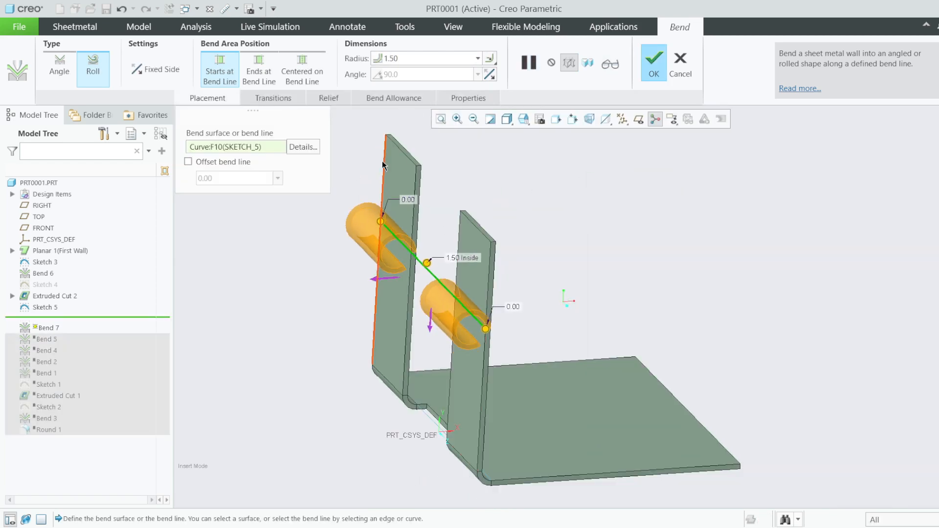
- Set the inside radius of the rolled bend on both tabs to 2
{"action": "left_click", "coordinate": [396, 57]}
{"action": "type", "text": "2"}
{"action": "key", "text": "Return"}
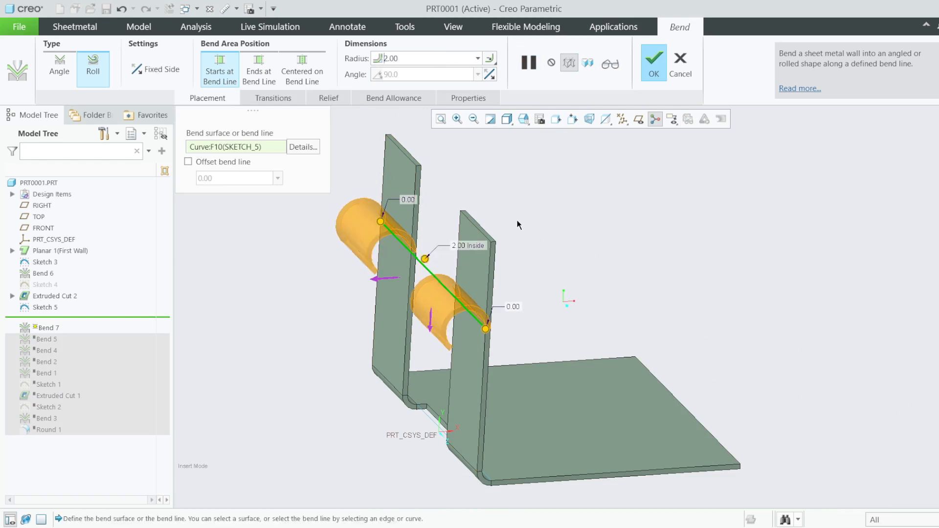
- Preview the solid rolled bend, examine the curled tab ends from the side, and resume editing it
{"action": "left_click", "coordinate": [610, 64]}
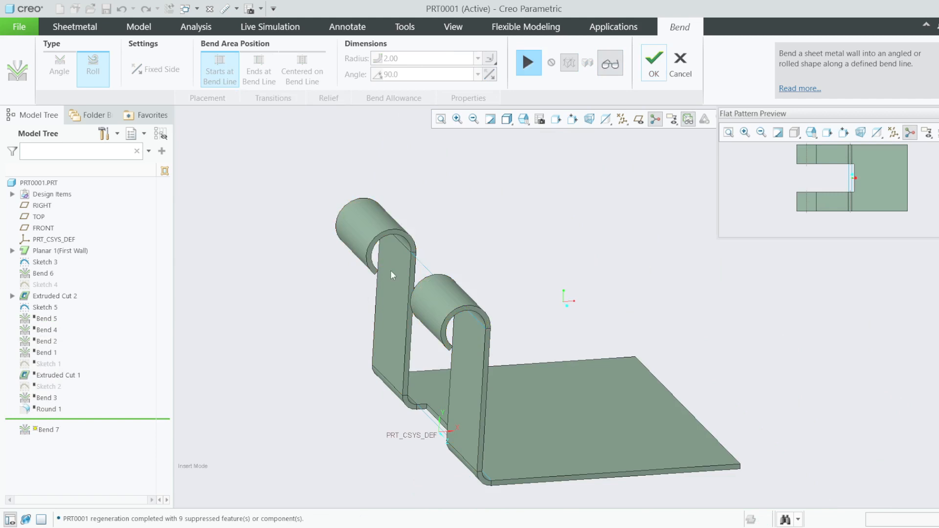
{"action": "scroll", "coordinate": [399, 314], "scroll_direction": "down", "scroll_amount": 10}
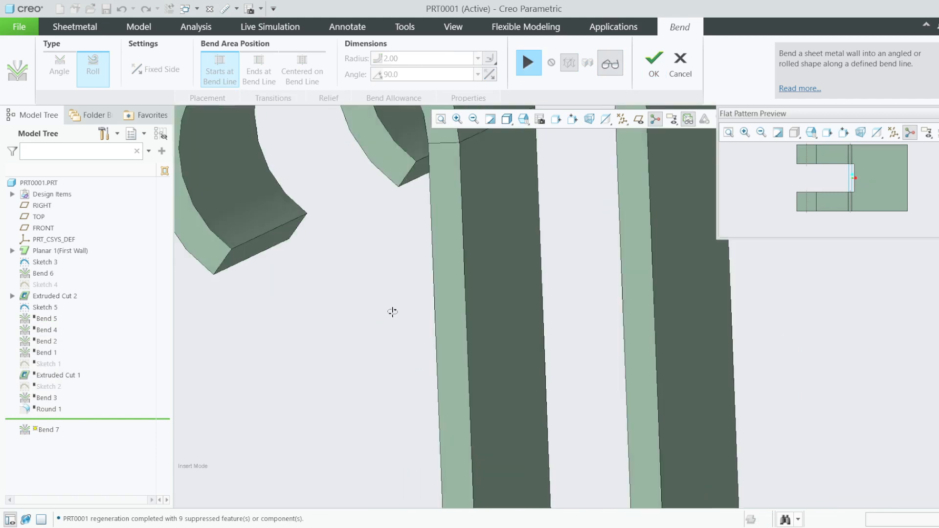
{"action": "middle_click_drag", "start_coordinate": [332, 287], "coordinate": [389, 292]}
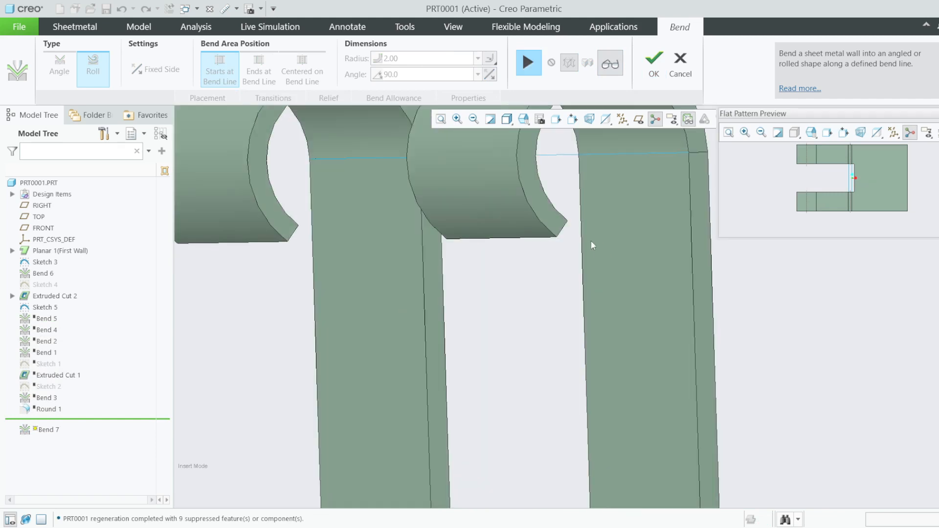
{"action": "scroll", "coordinate": [615, 228], "scroll_direction": "up", "scroll_amount": 6}
{"action": "scroll", "coordinate": [615, 228], "scroll_direction": "down", "scroll_amount": 4}
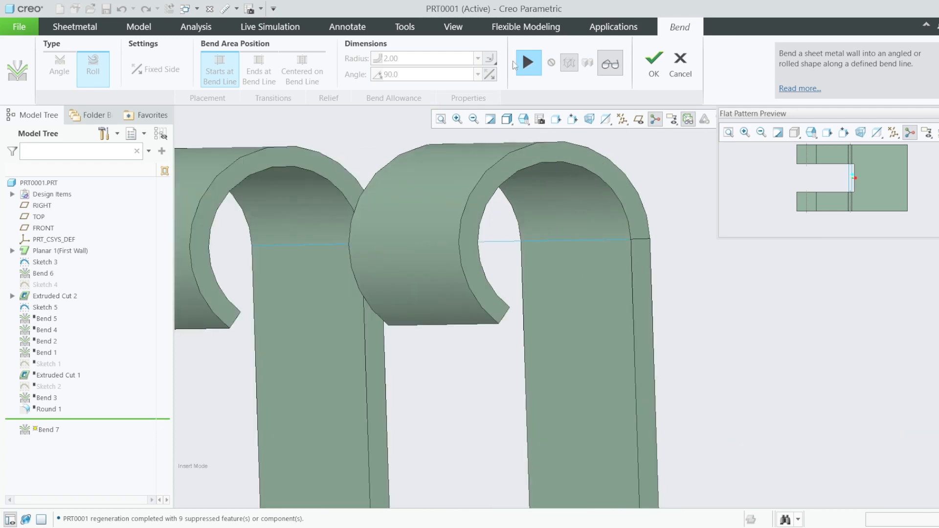
{"action": "left_click", "coordinate": [528, 62]}
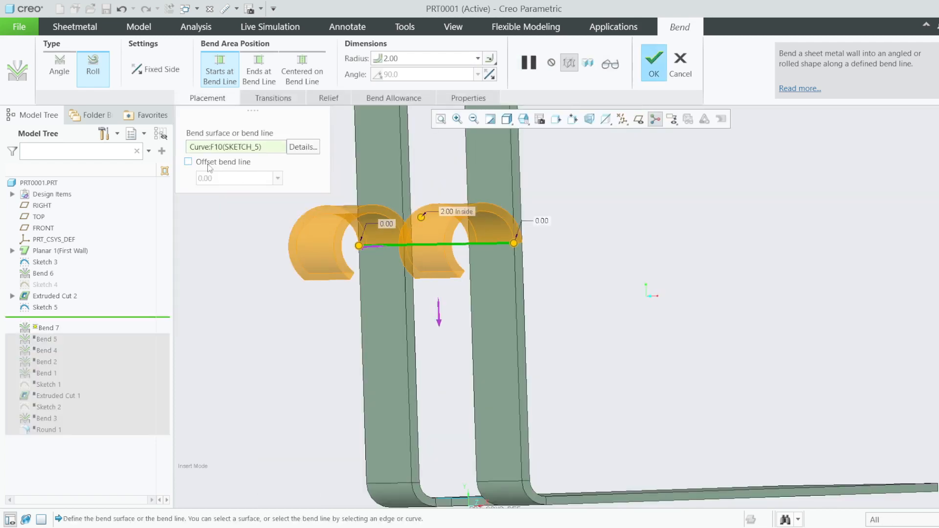
- Turn on the bend line offset and move the bend line about 0.20 below the sketched line
{"action": "left_click", "coordinate": [188, 162]}
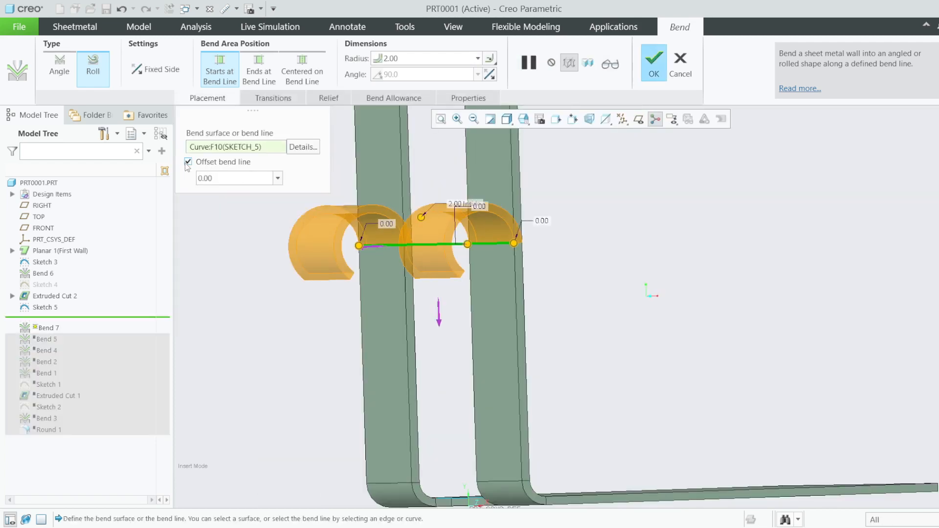
{"action": "scroll", "coordinate": [542, 277], "scroll_direction": "up", "scroll_amount": 2}
{"action": "scroll", "coordinate": [574, 204], "scroll_direction": "down", "scroll_amount": 1}
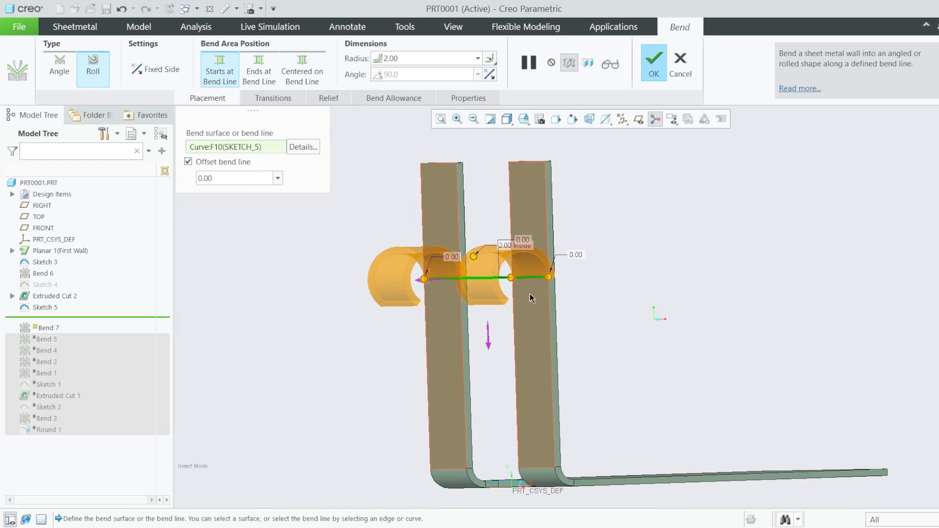
{"action": "middle_click_drag", "start_coordinate": [504, 318], "coordinate": [481, 316]}
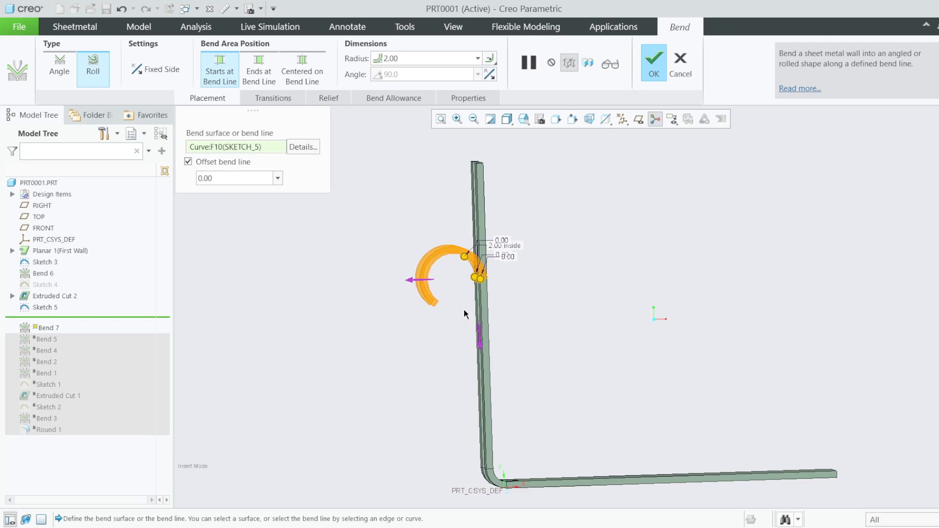
{"action": "key", "text": "ctrl+d"}
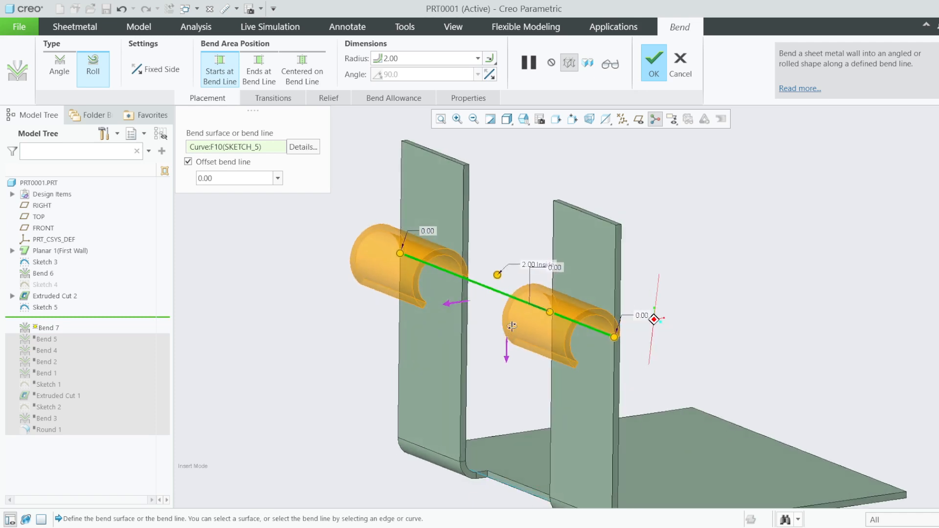
{"action": "scroll", "coordinate": [541, 322], "scroll_direction": "up", "scroll_amount": 5}
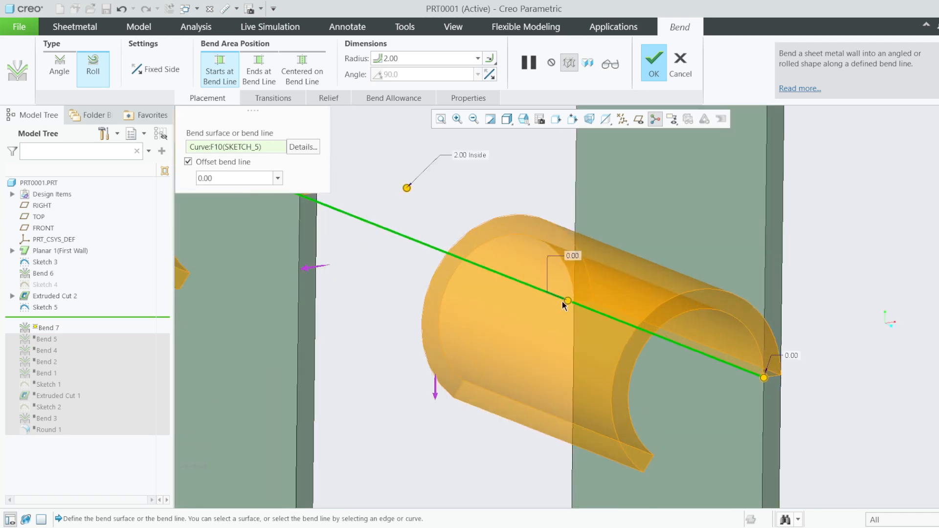
{"action": "left_click_drag", "start_coordinate": [567, 301], "coordinate": [568, 313]}
{"action": "scroll", "coordinate": [563, 307], "scroll_direction": "down", "scroll_amount": 5}
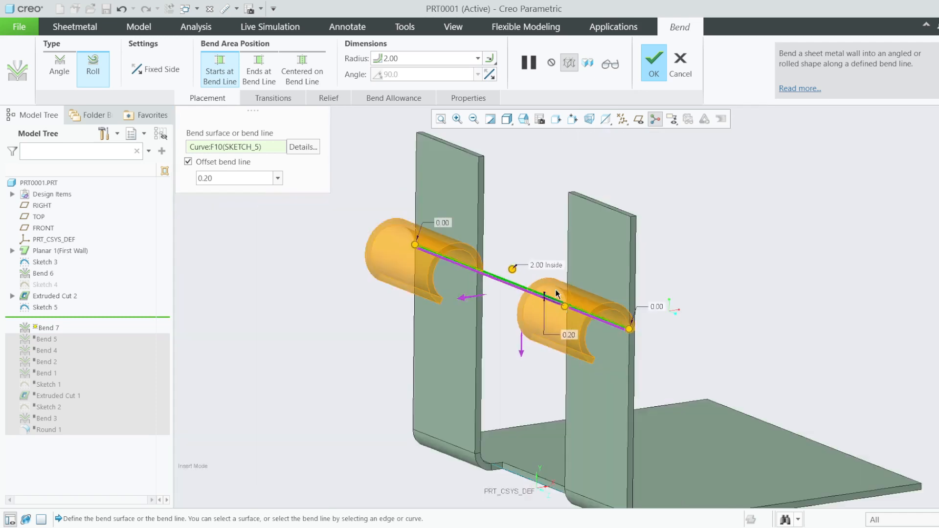
- In the front view, increase the downward bend line offset to about 1.70
{"action": "middle_click_drag", "start_coordinate": [556, 290], "coordinate": [527, 135]}
{"action": "left_click", "coordinate": [523, 120]}
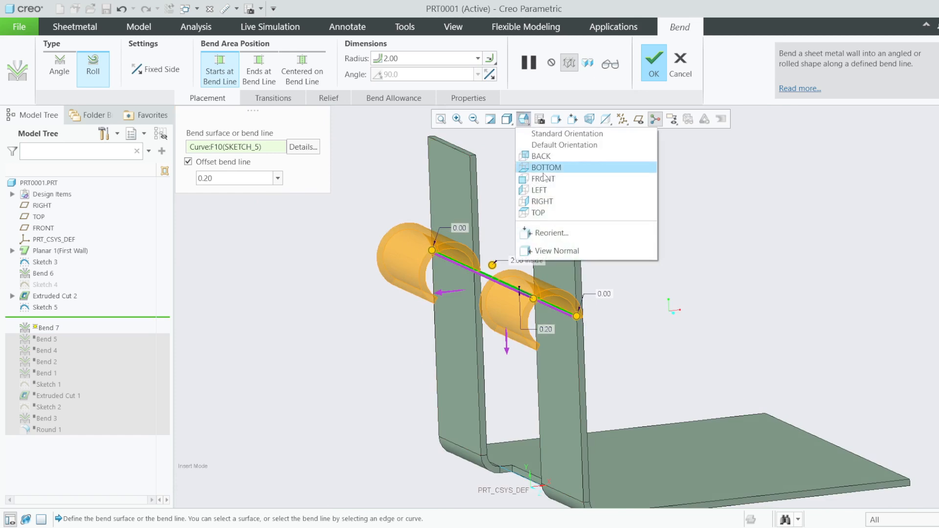
{"action": "left_click", "coordinate": [543, 173]}
{"action": "scroll", "coordinate": [511, 294], "scroll_direction": "up", "scroll_amount": 5}
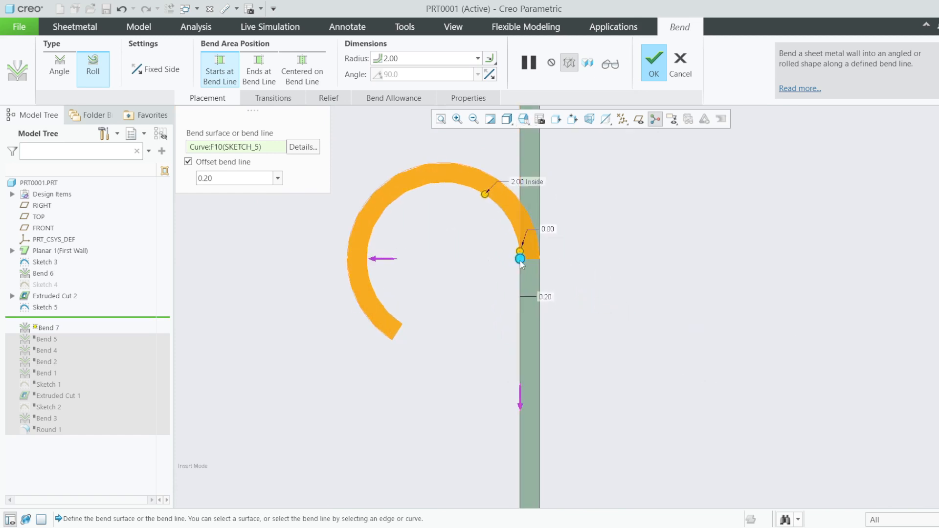
{"action": "left_click_drag", "start_coordinate": [521, 259], "coordinate": [527, 326]}
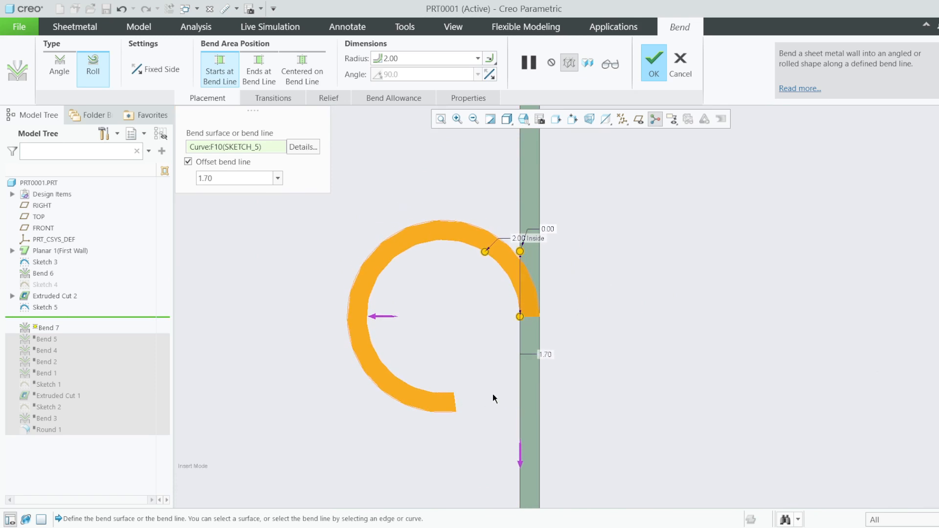
- Increase the downward bend line offset to about 3.30 and complete the rolled bend
{"action": "scroll", "coordinate": [503, 319], "scroll_direction": "down", "scroll_amount": 4}
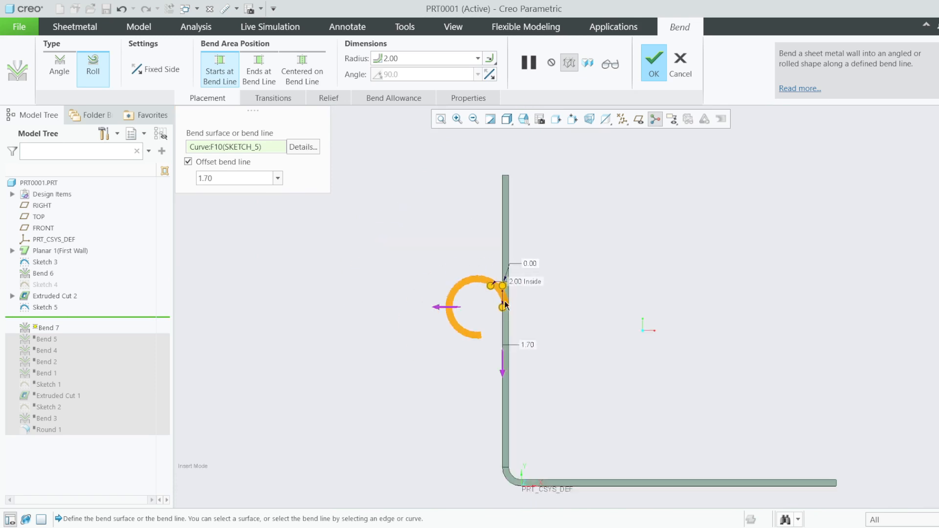
{"action": "scroll", "coordinate": [510, 186], "scroll_direction": "up", "scroll_amount": 1}
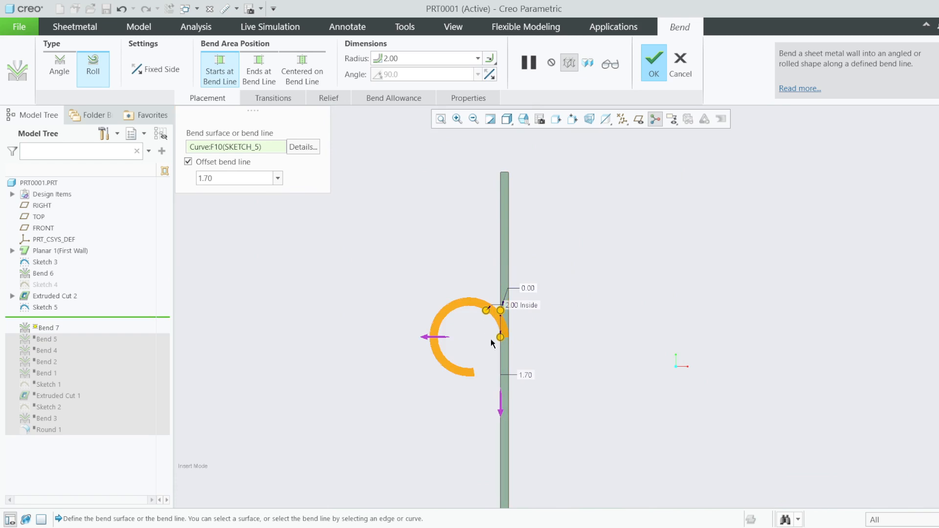
{"action": "scroll", "coordinate": [492, 374], "scroll_direction": "up", "scroll_amount": 3}
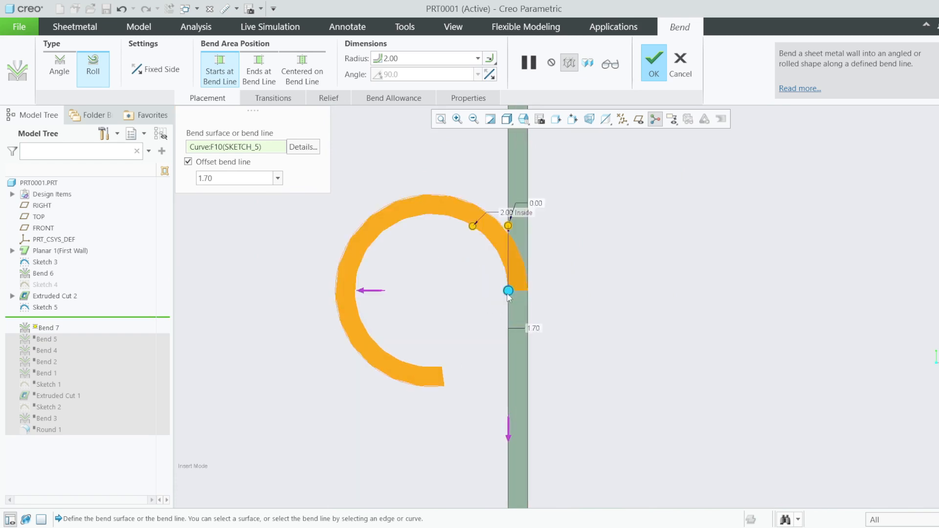
{"action": "left_click_drag", "start_coordinate": [508, 293], "coordinate": [511, 359]}
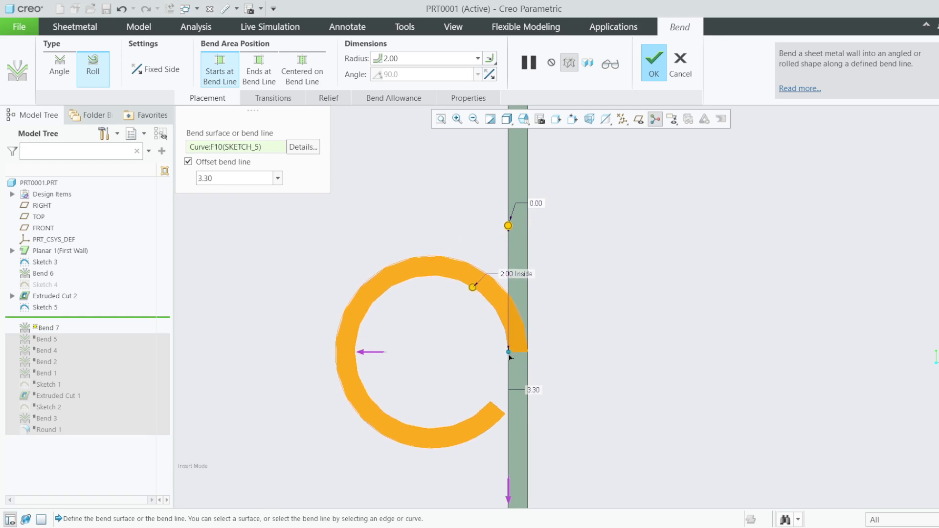
{"action": "left_click", "coordinate": [653, 72]}
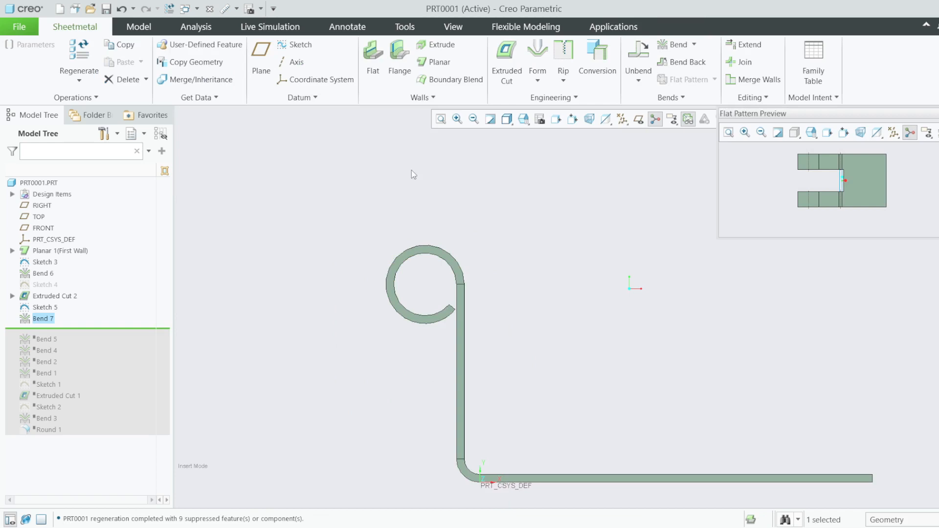
- Inspect the finished curl on the tabs, and reopen the rolled bend for editing in the front view
{"action": "middle_click_drag", "start_coordinate": [412, 287], "coordinate": [437, 300]}
{"action": "scroll", "coordinate": [556, 372], "scroll_direction": "down", "scroll_amount": 3}
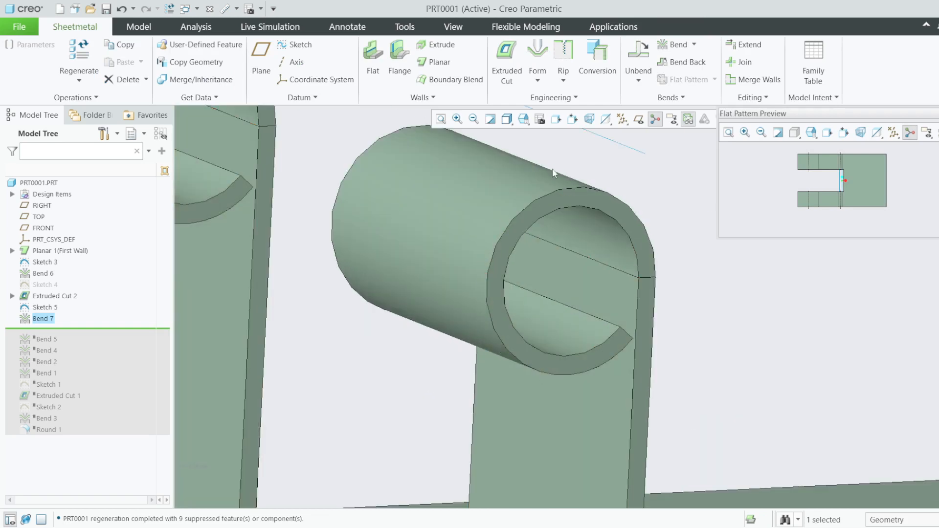
{"action": "right_click", "coordinate": [40, 327]}
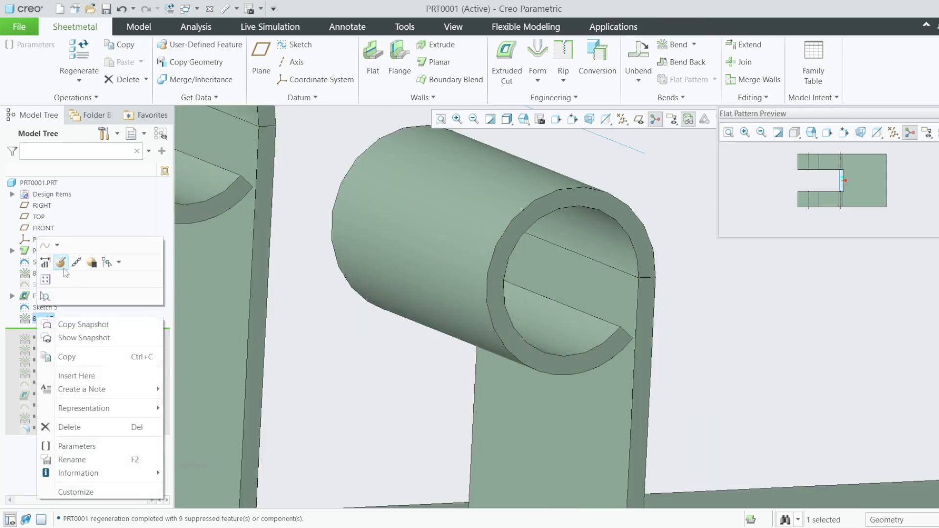
{"action": "left_click", "coordinate": [61, 264]}
{"action": "left_click", "coordinate": [524, 119]}
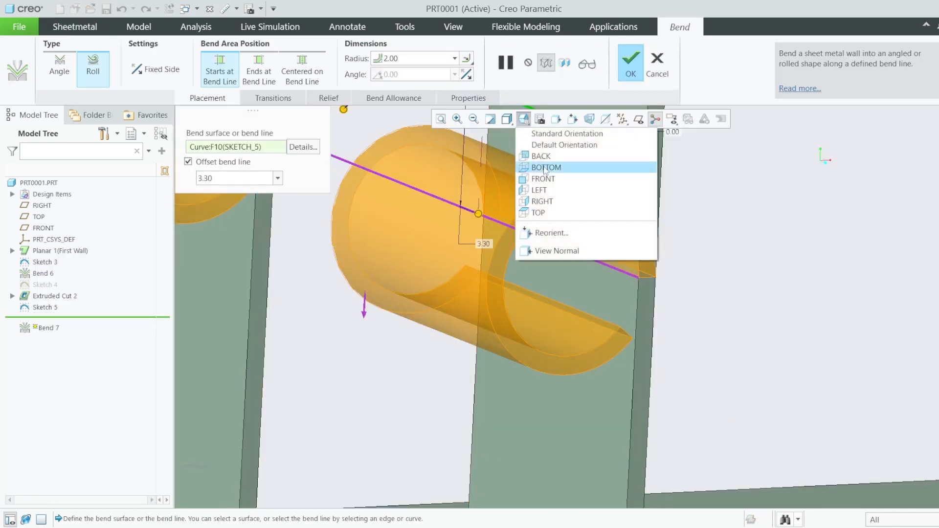
{"action": "left_click", "coordinate": [544, 181]}
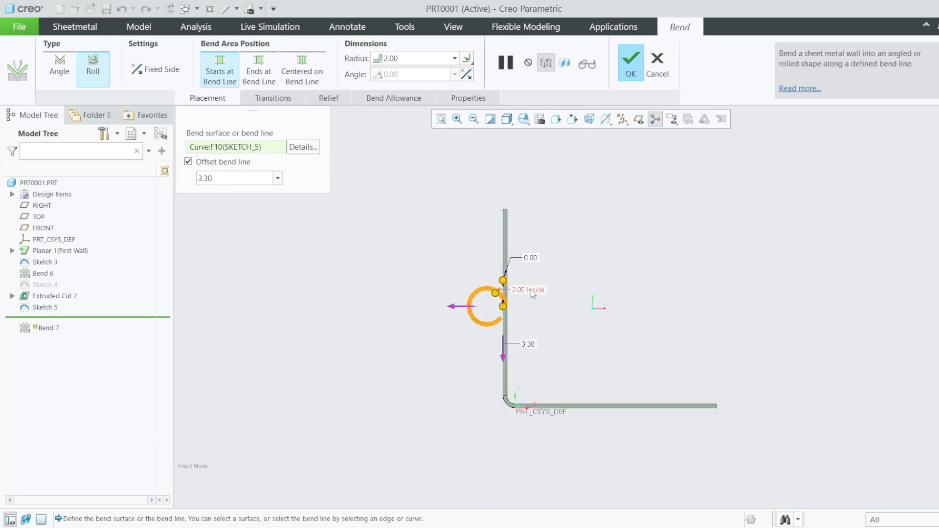
- Try an inside radius of 3 with the bend line offset about 3.10 above the sketched line
{"action": "left_click", "coordinate": [410, 59]}
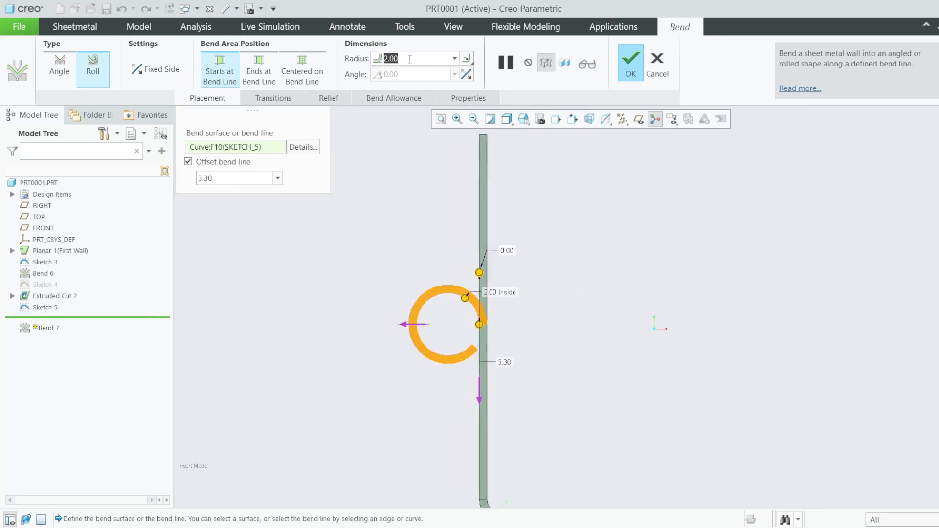
{"action": "type", "text": "3"}
{"action": "key", "text": "Return"}
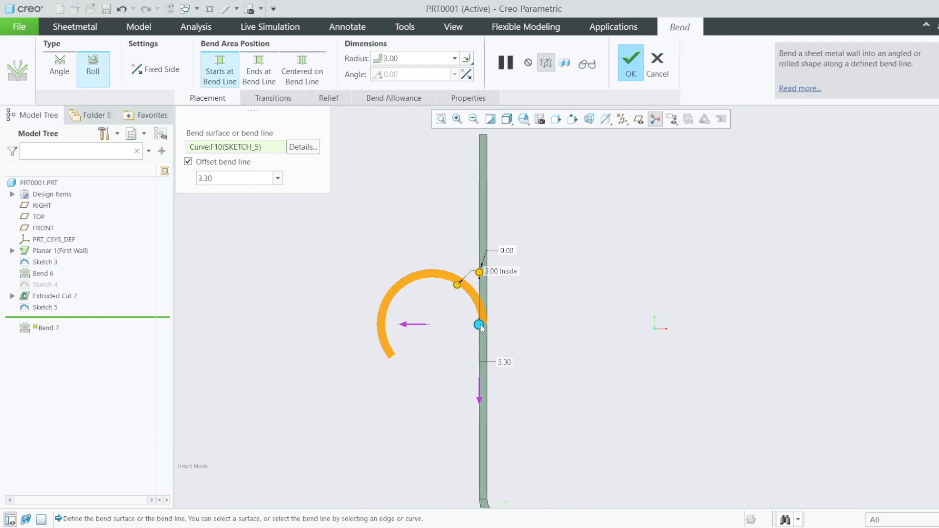
{"action": "left_click_drag", "start_coordinate": [479, 326], "coordinate": [491, 227]}
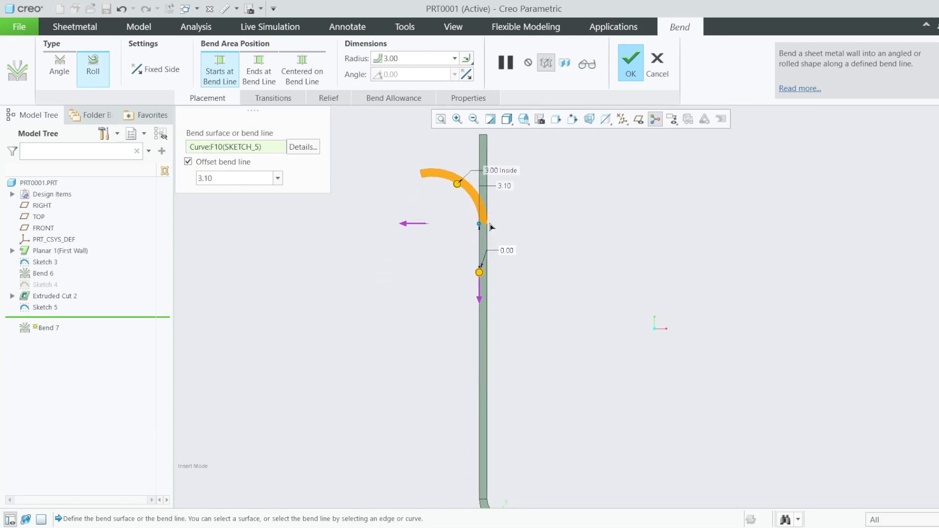
- Try an inside radius of 4 and move the bend line offset to about 4.00 below the sketched line
{"action": "double_click", "coordinate": [413, 57]}
{"action": "type", "text": "4"}
{"action": "key", "text": "Return"}
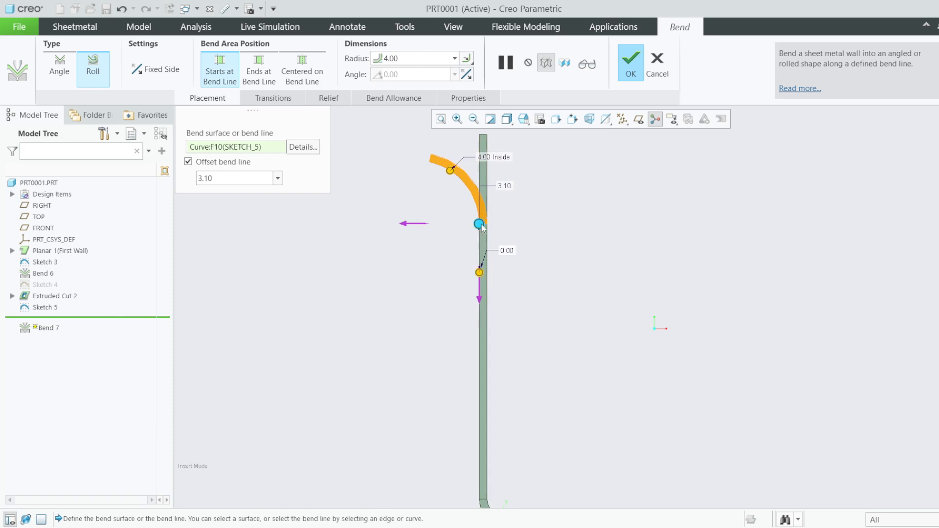
{"action": "left_click_drag", "start_coordinate": [480, 224], "coordinate": [483, 335]}
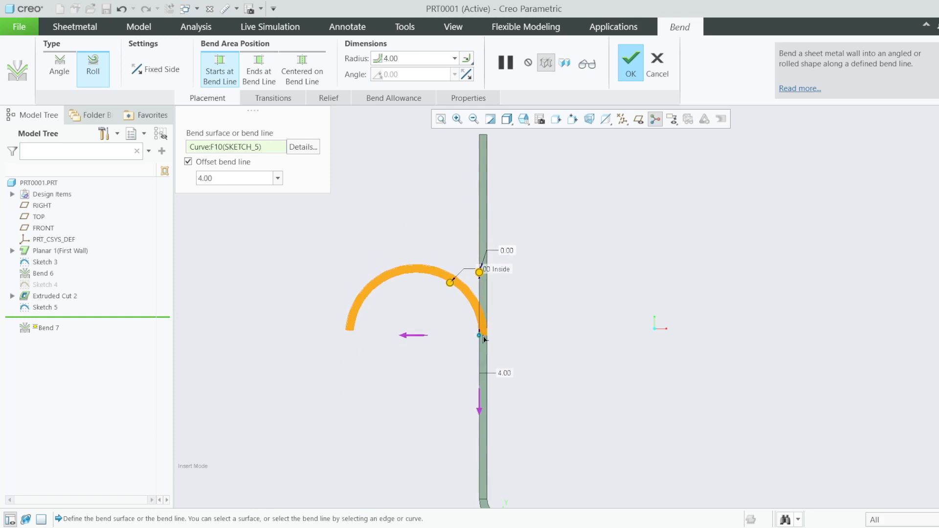
- Try an inside radius of 1.5, and enlarge it to about 2.40 while checking the previewed curl
{"action": "double_click", "coordinate": [396, 59]}
{"action": "type", "text": "1.5"}
{"action": "key", "text": "Return"}
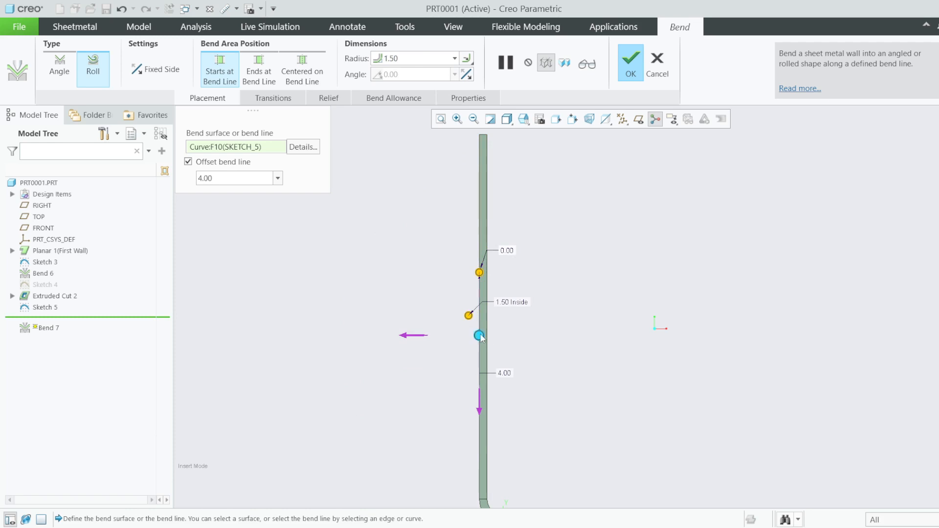
{"action": "left_click_drag", "start_coordinate": [468, 316], "coordinate": [473, 304]}
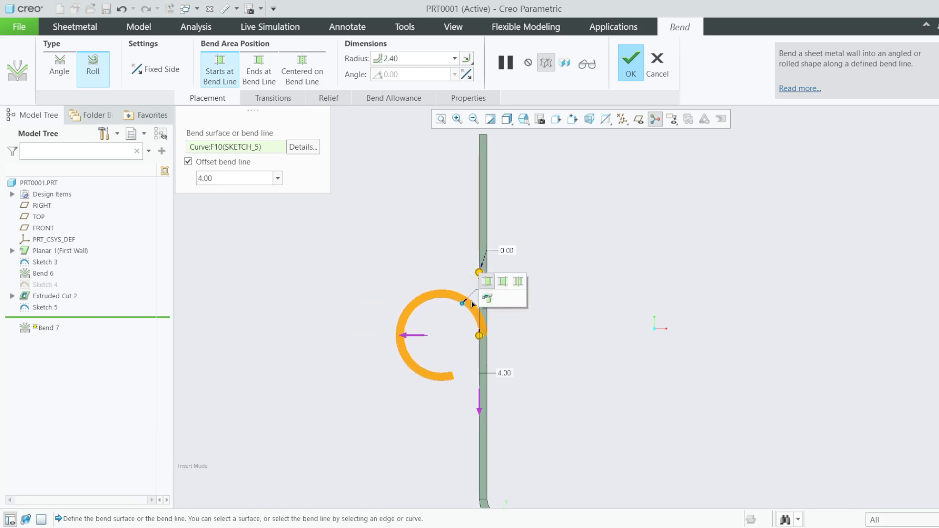
{"action": "scroll", "coordinate": [337, 191], "scroll_direction": "up", "scroll_amount": 2}
{"action": "scroll", "coordinate": [430, 330], "scroll_direction": "down", "scroll_amount": 4}
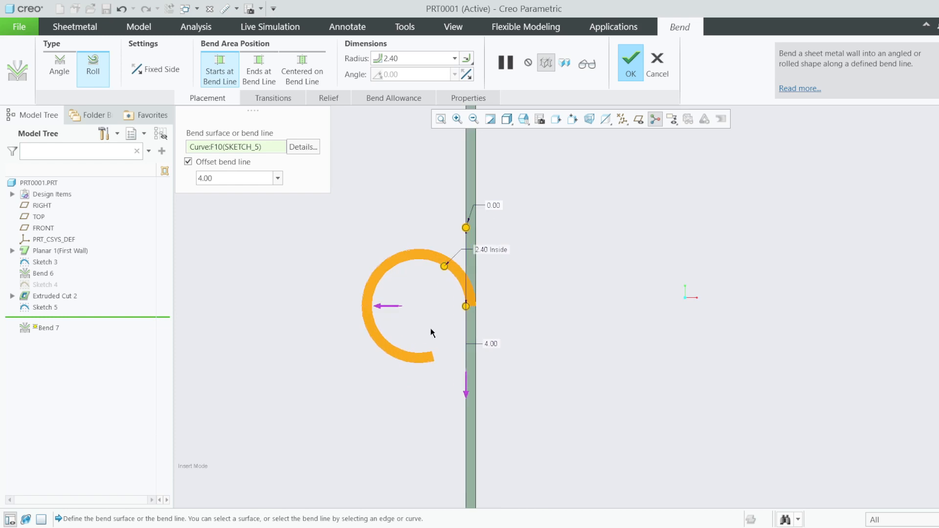
- Try ending the roll at the bend line and centering it on the bend line, and toggle the bend line offset off and on
{"action": "left_click", "coordinate": [262, 72]}
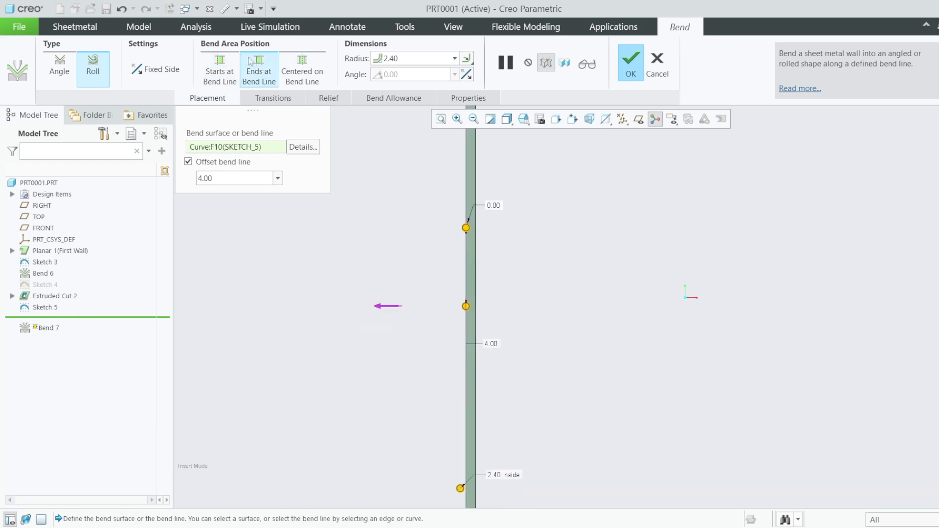
{"action": "left_click", "coordinate": [223, 64]}
{"action": "left_click", "coordinate": [312, 73]}
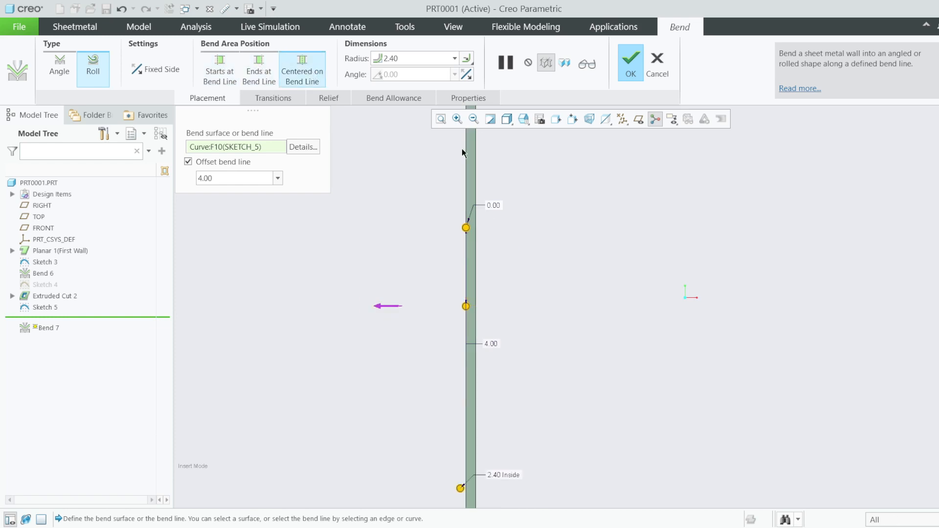
{"action": "left_click", "coordinate": [188, 162]}
{"action": "left_click", "coordinate": [188, 161]}
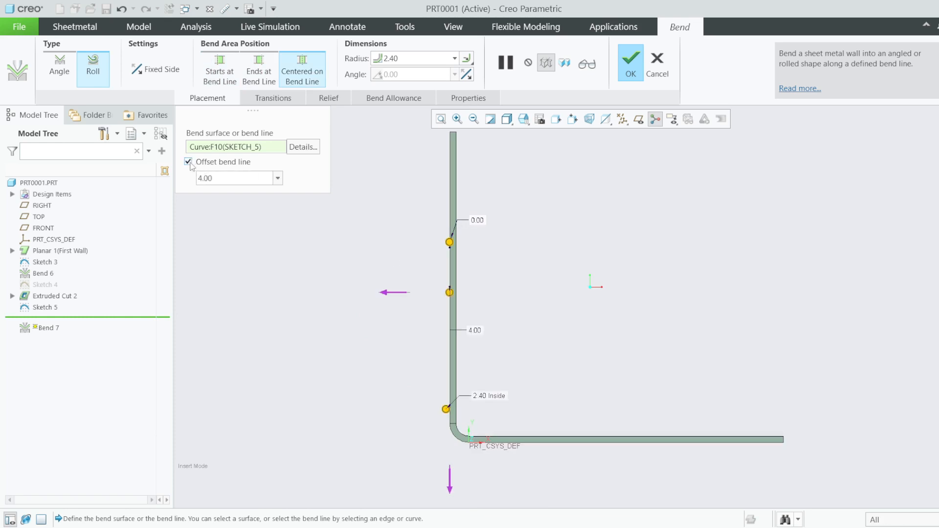
- With the bend area centered, try bend line offsets of about 1.70 above and 3.10 below the sketched line
{"action": "left_click_drag", "start_coordinate": [450, 293], "coordinate": [430, 222]}
{"action": "scroll", "coordinate": [413, 283], "scroll_direction": "up", "scroll_amount": 2}
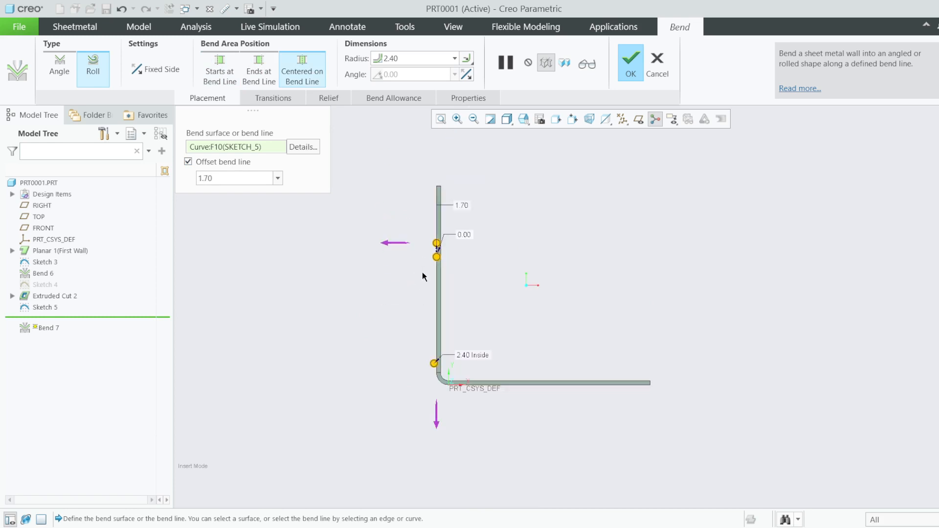
{"action": "middle_click_drag", "start_coordinate": [422, 272], "coordinate": [446, 287]}
{"action": "left_click_drag", "start_coordinate": [472, 263], "coordinate": [470, 295]}
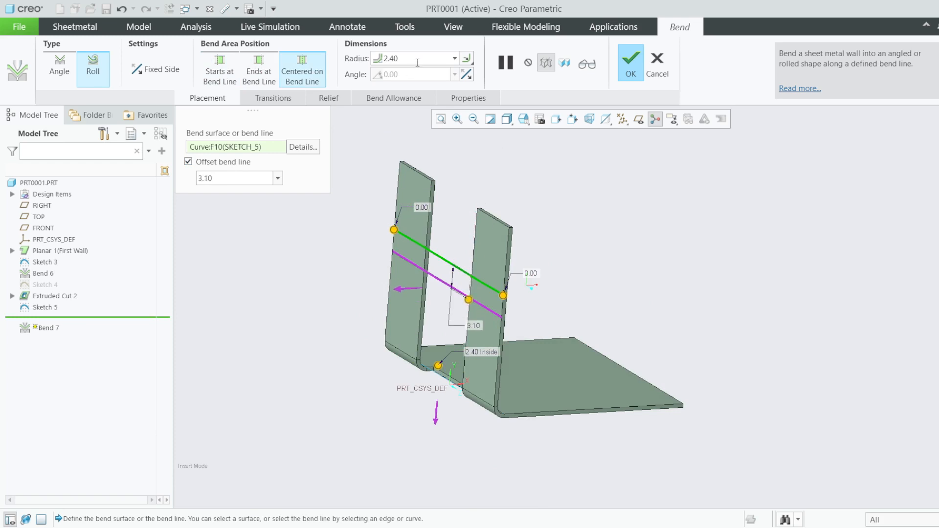
- Set the bend area to start at the bend line, and move the bend line offset to about 1.10 below the sketched line
{"action": "left_click", "coordinate": [219, 68]}
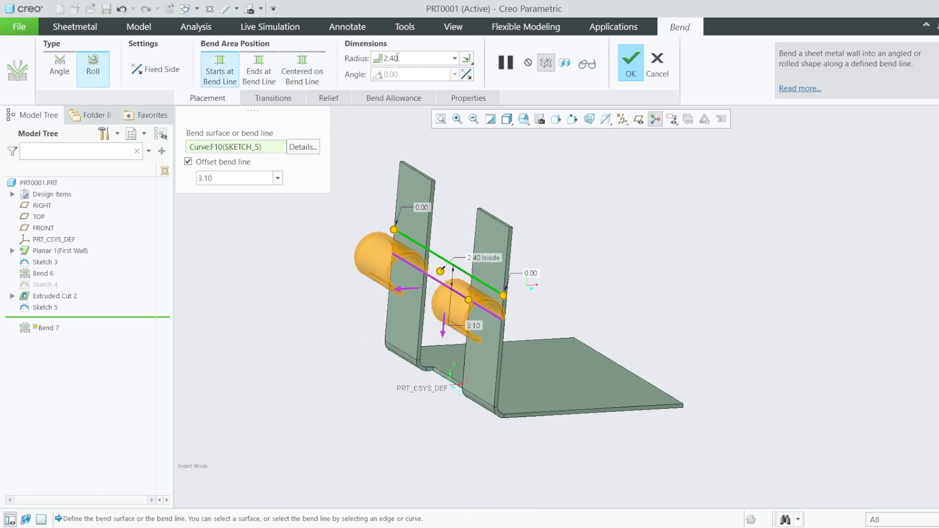
{"action": "double_click", "coordinate": [417, 54]}
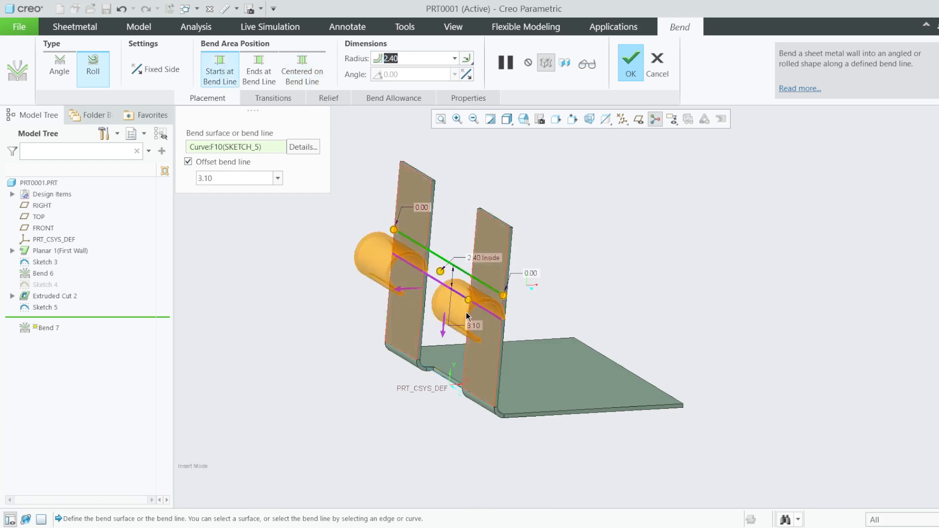
{"action": "scroll", "coordinate": [443, 290], "scroll_direction": "down", "scroll_amount": 1}
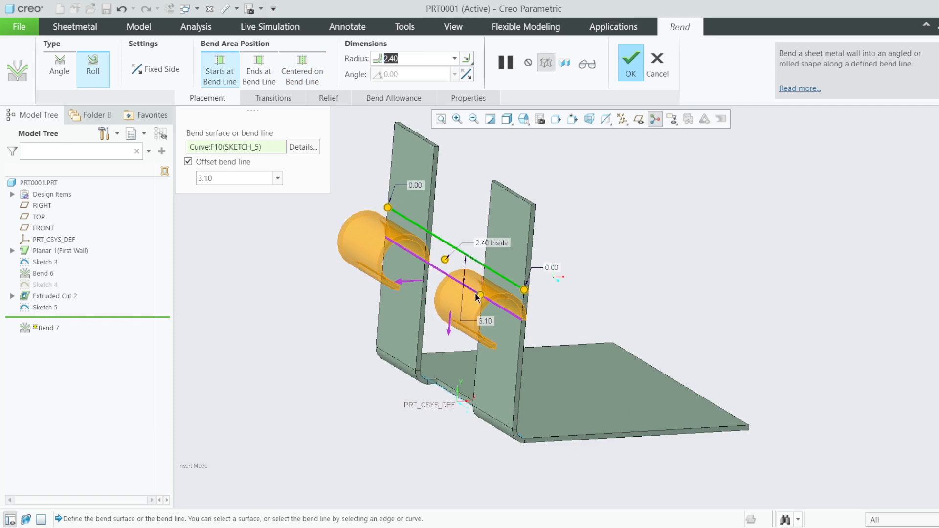
{"action": "left_click_drag", "start_coordinate": [477, 296], "coordinate": [486, 281]}
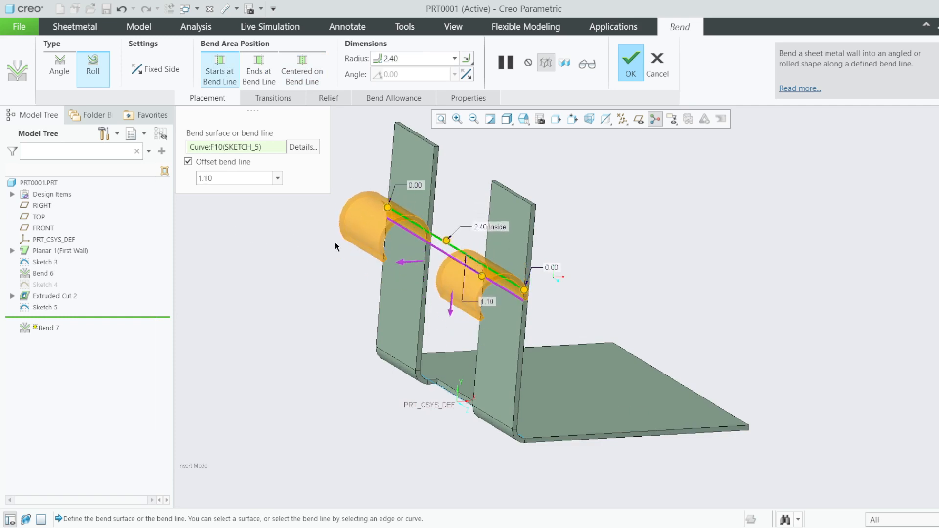
- Try switching the fixed side of the rolled bend, and restore its original direction
{"action": "left_click", "coordinate": [172, 71]}
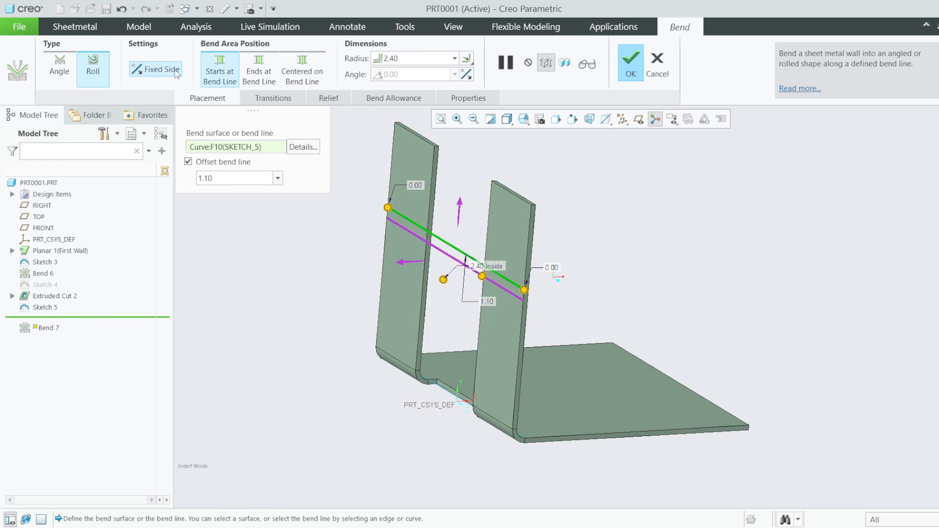
{"action": "left_click", "coordinate": [175, 70]}
{"action": "left_click", "coordinate": [175, 70]}
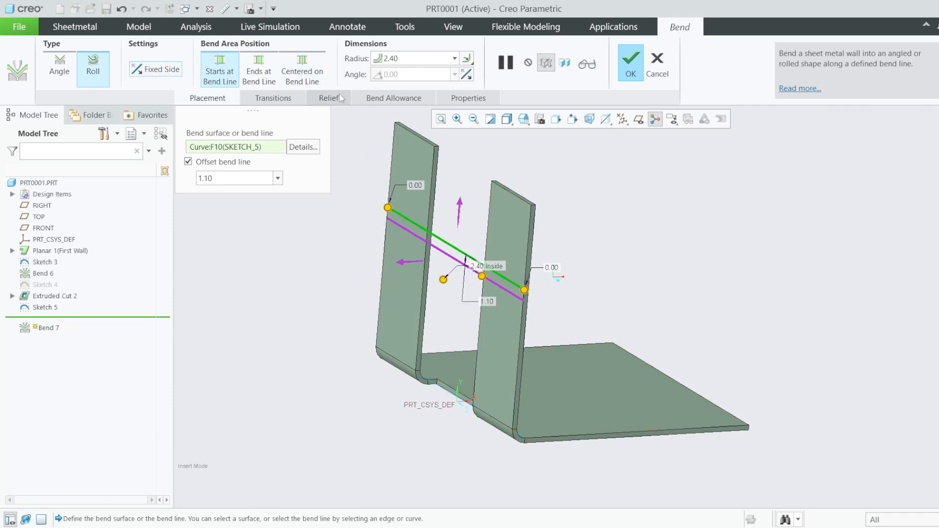
{"action": "left_click", "coordinate": [151, 69]}
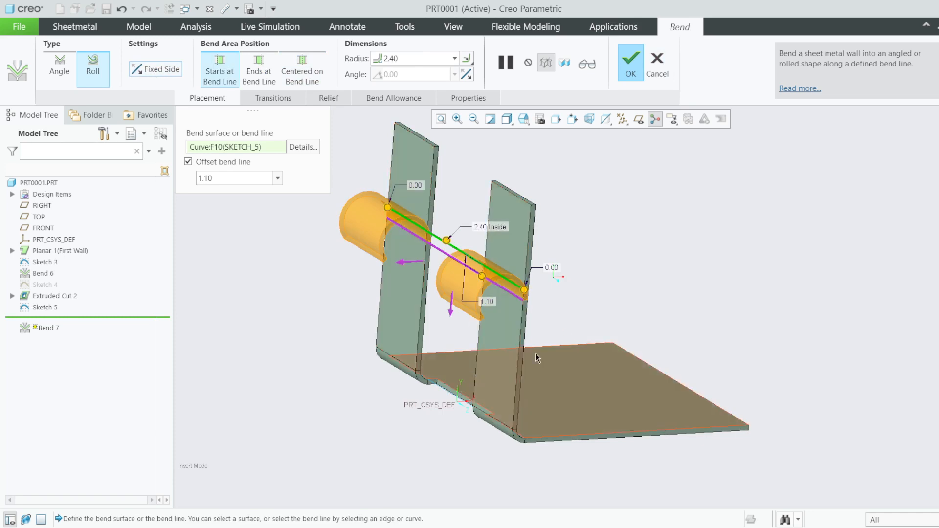
{"action": "left_click", "coordinate": [162, 72]}
{"action": "left_click", "coordinate": [162, 72]}
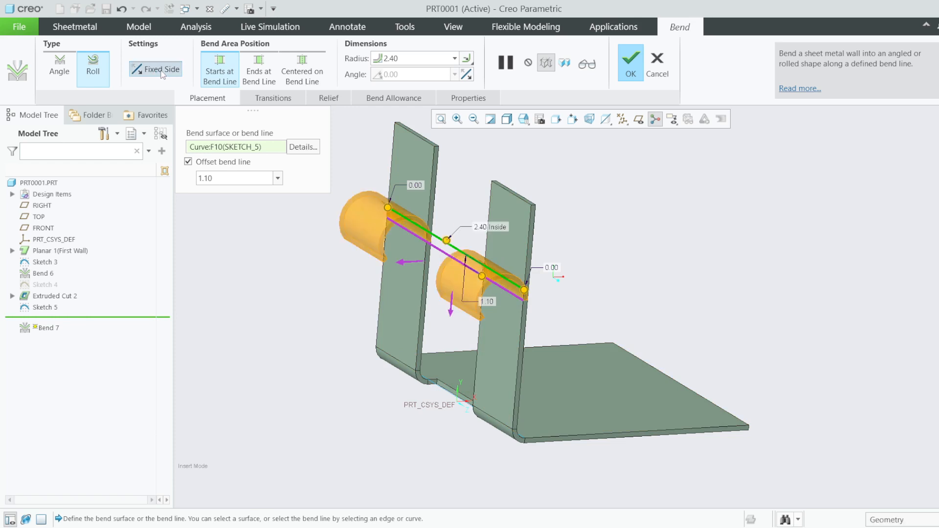
- Move the bend line offset to about 4.50 below the sketched line and complete the rolled bend
{"action": "left_click", "coordinate": [401, 263]}
{"action": "middle_click_drag", "start_coordinate": [401, 266], "coordinate": [498, 264]}
{"action": "left_click", "coordinate": [498, 264]}
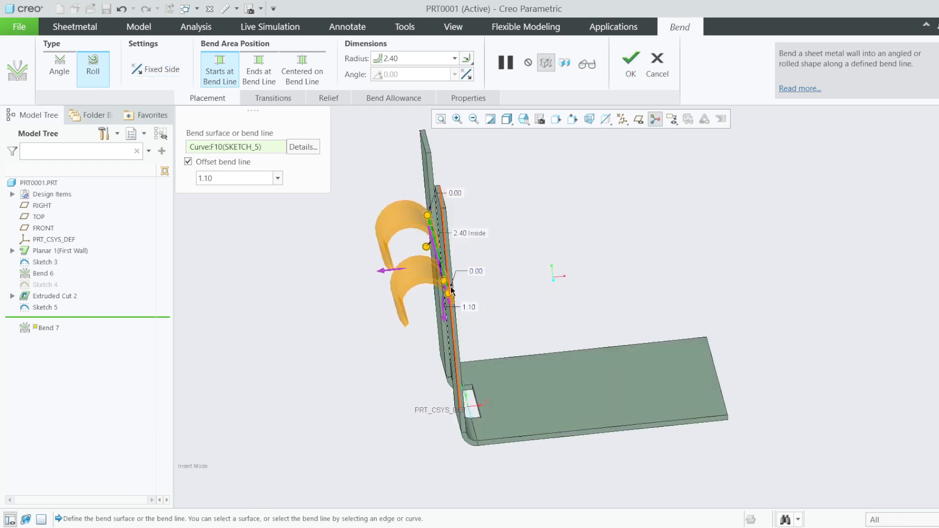
{"action": "mouse_move", "coordinate": [453, 293]}
{"action": "middle_mouse_down"}
{"action": "mouse_move", "coordinate": [456, 277]}
{"action": "mouse_move", "coordinate": [447, 300]}
{"action": "middle_mouse_up"}
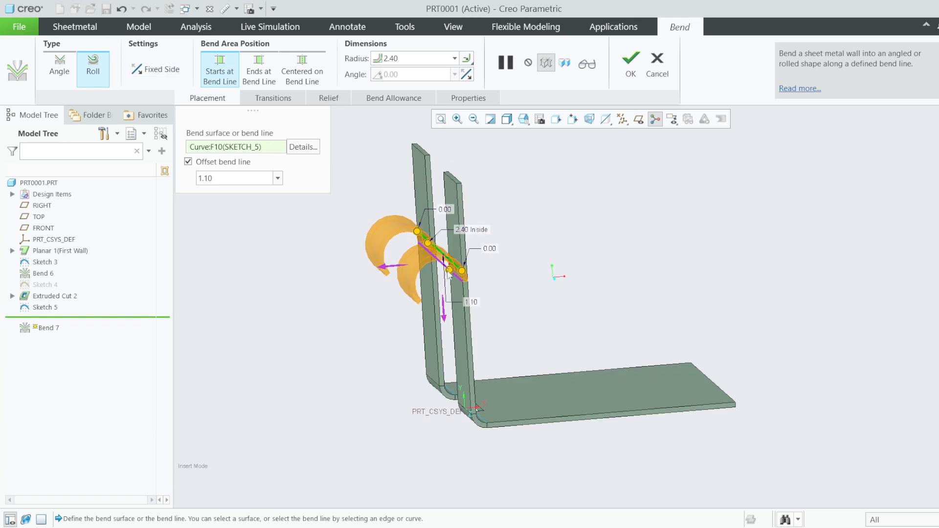
{"action": "left_click_drag", "start_coordinate": [449, 272], "coordinate": [452, 310]}
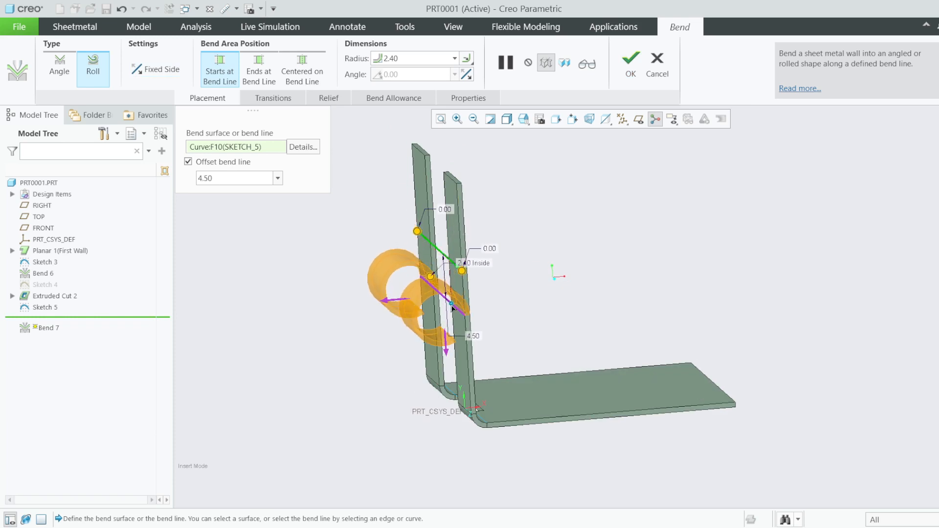
{"action": "left_click", "coordinate": [632, 61]}
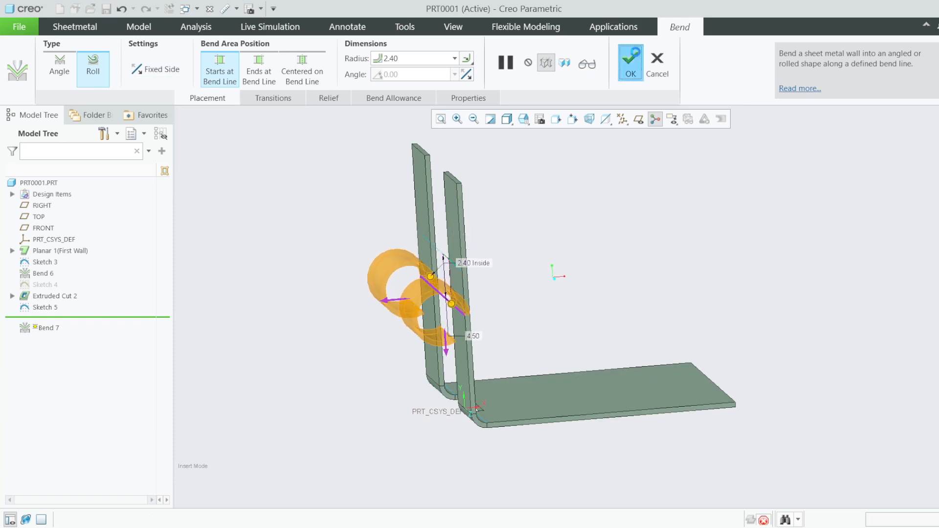
{"action": "scroll", "coordinate": [521, 226], "scroll_direction": "up", "scroll_amount": 3}
{"action": "scroll", "coordinate": [510, 280], "scroll_direction": "down", "scroll_amount": 6}
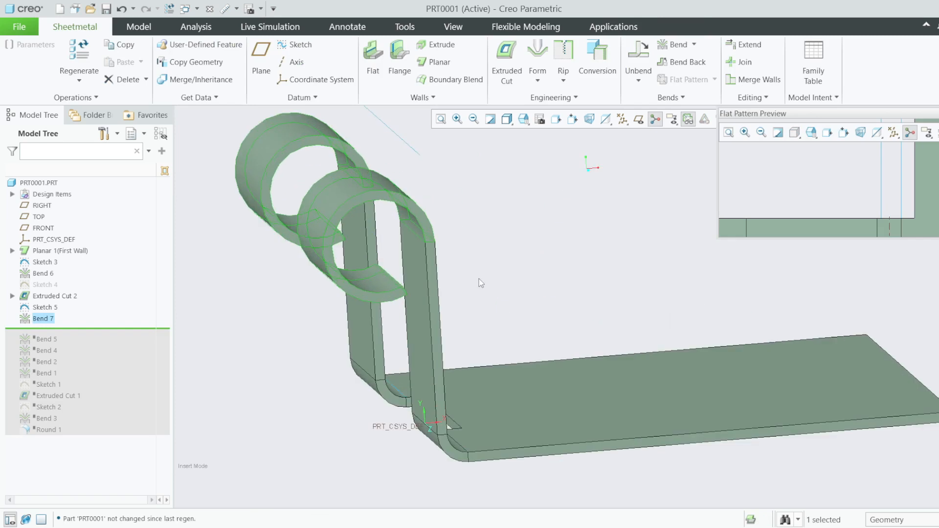
{"action": "middle_click_drag", "start_coordinate": [480, 279], "coordinate": [500, 295]}
{"action": "scroll", "coordinate": [318, 272], "scroll_direction": "up", "scroll_amount": 2}
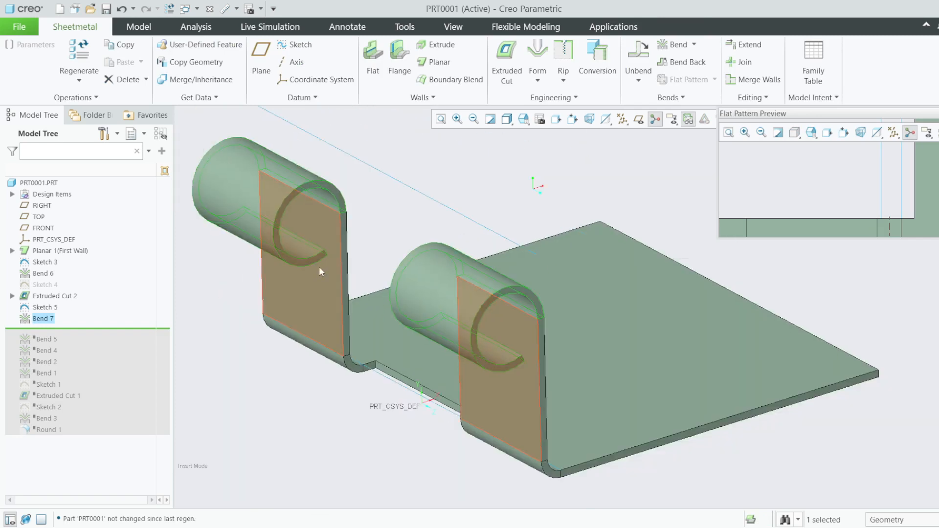
- Start another sheet metal bend and open its transition settings for review
{"action": "left_click", "coordinate": [694, 44]}
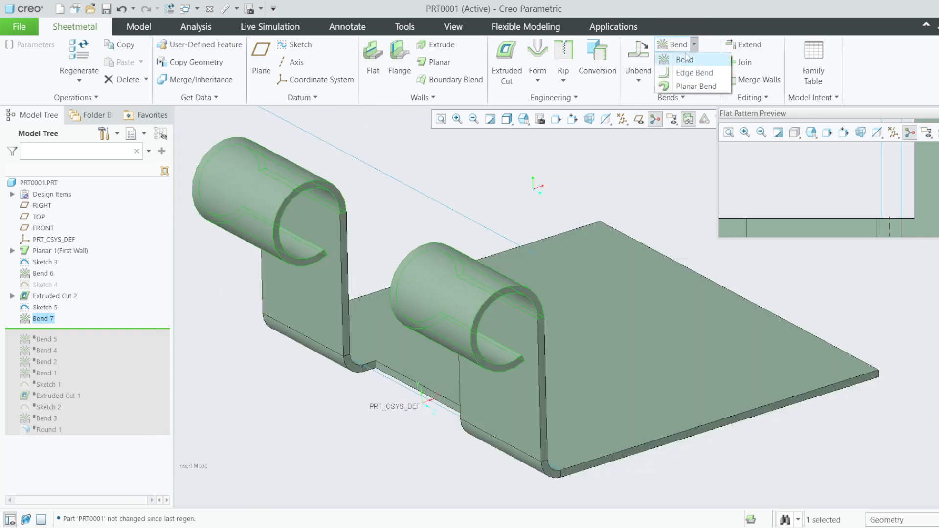
{"action": "left_click", "coordinate": [686, 58]}
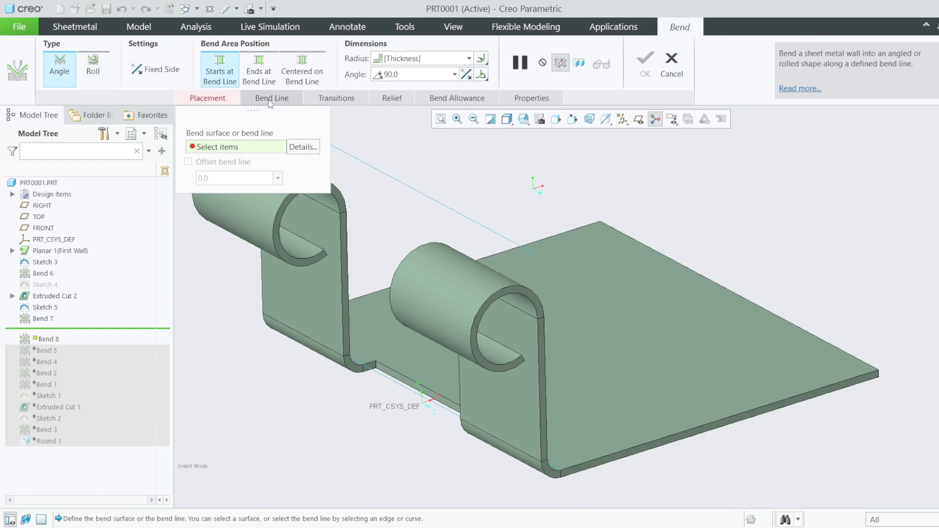
{"action": "left_click", "coordinate": [330, 99]}
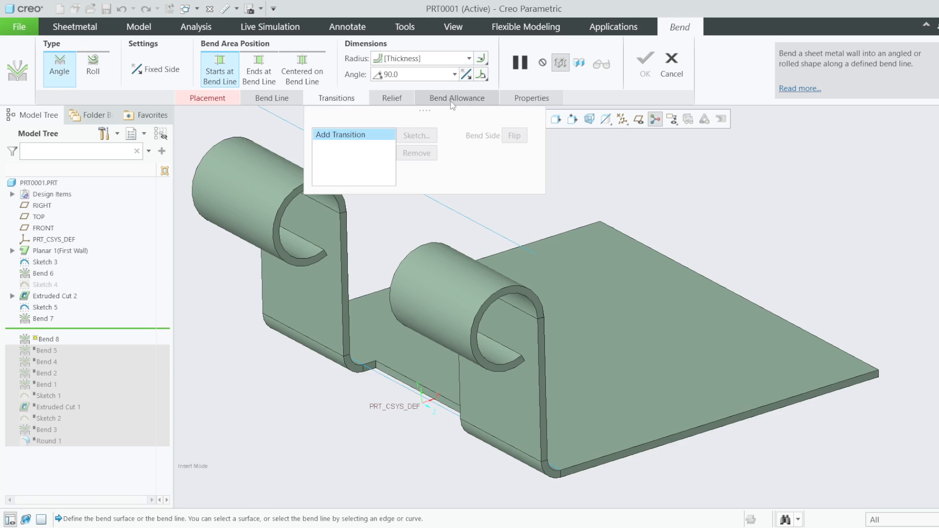